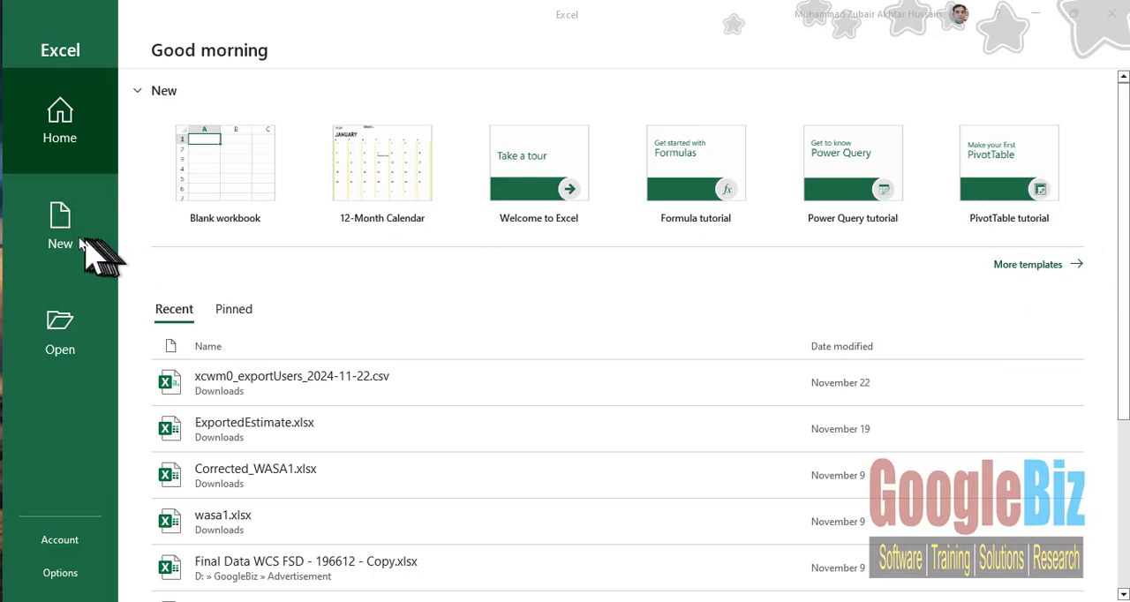
- Create a new workbook from the Simple invoice template
click(67, 235)
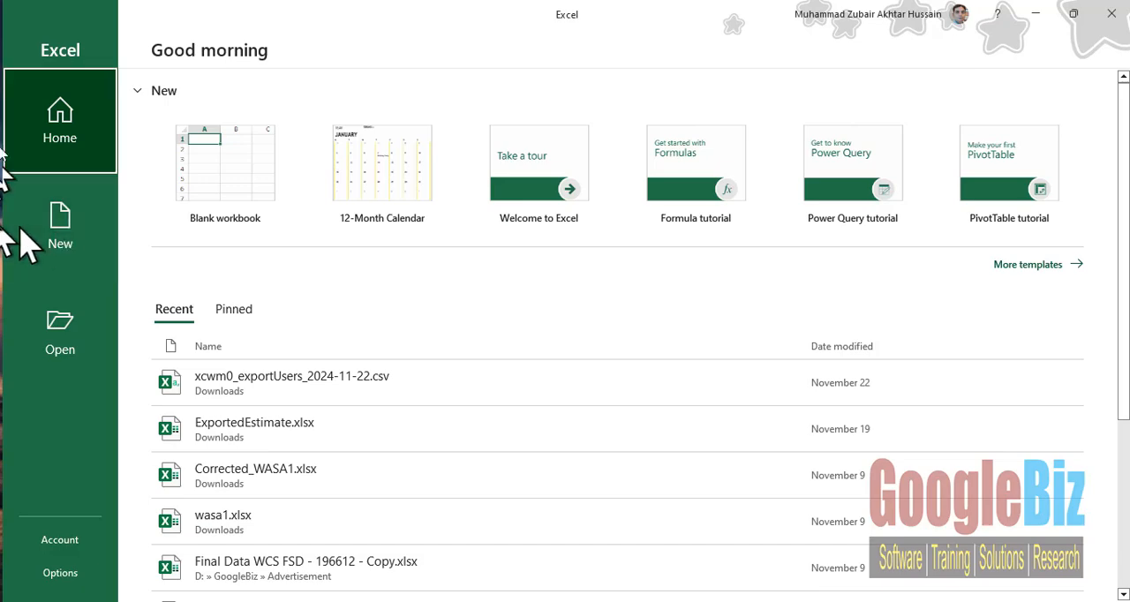
click(67, 251)
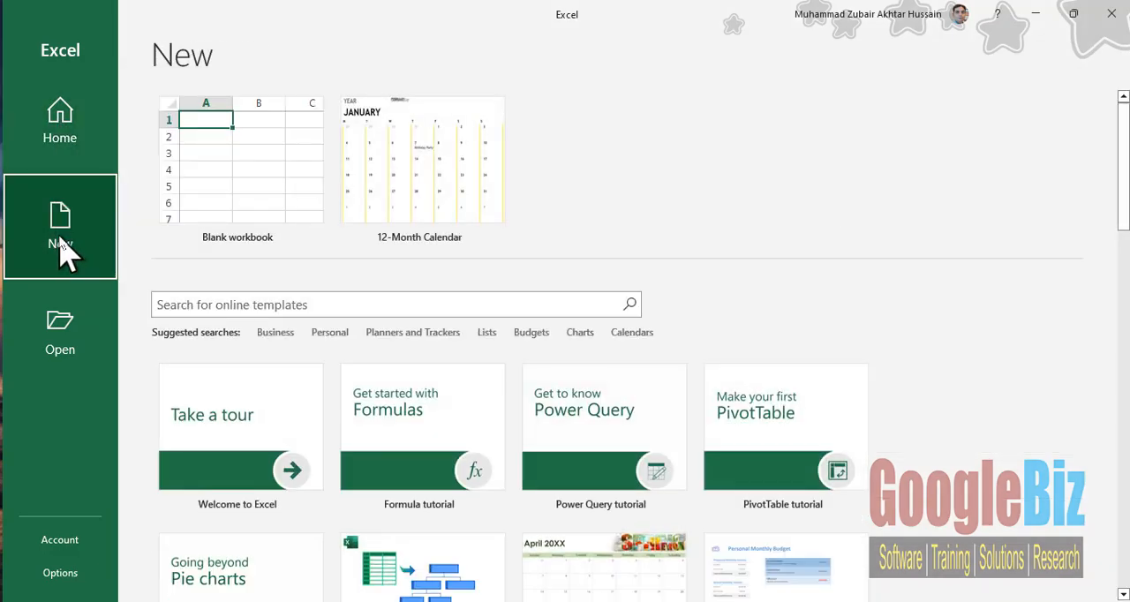
scroll(348, 357, down, 3)
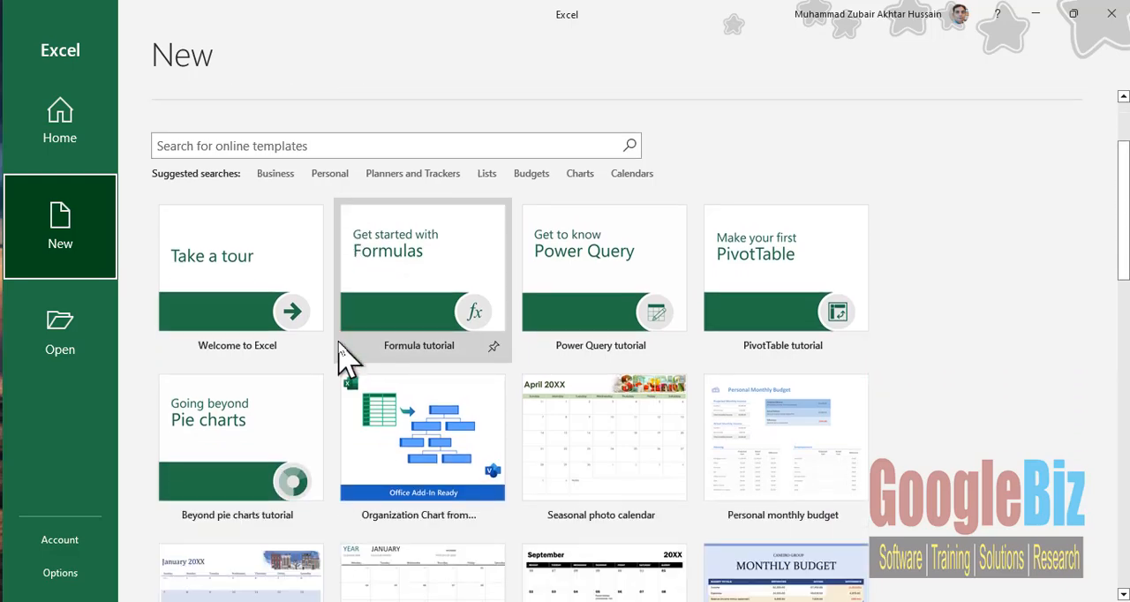
scroll(348, 358, down, 4)
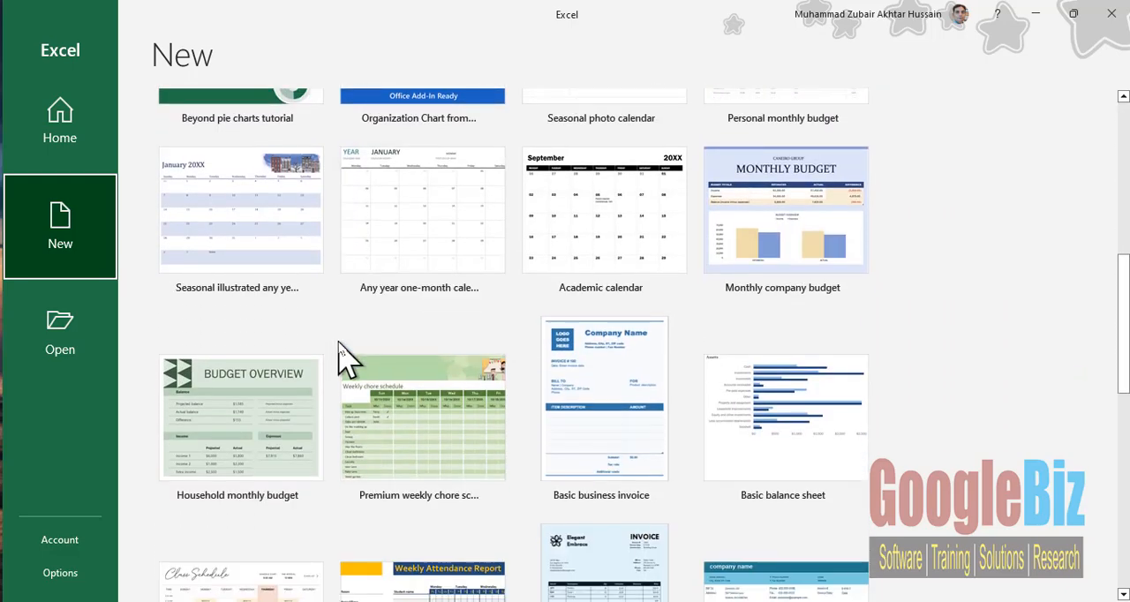
scroll(348, 357, down, 3)
scroll(348, 357, down, 3)
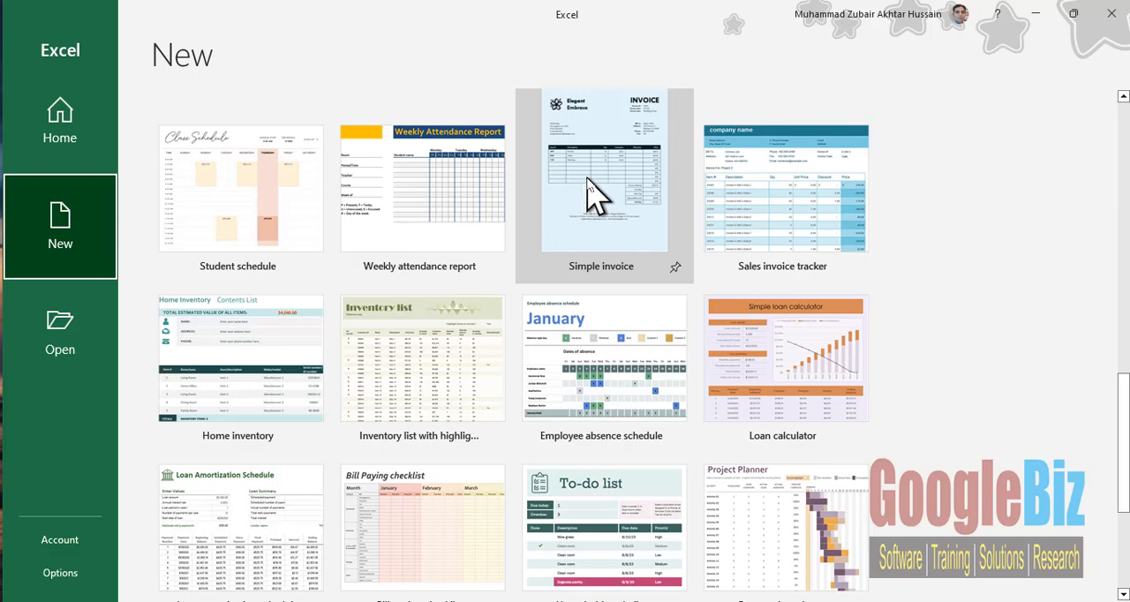
click(615, 196)
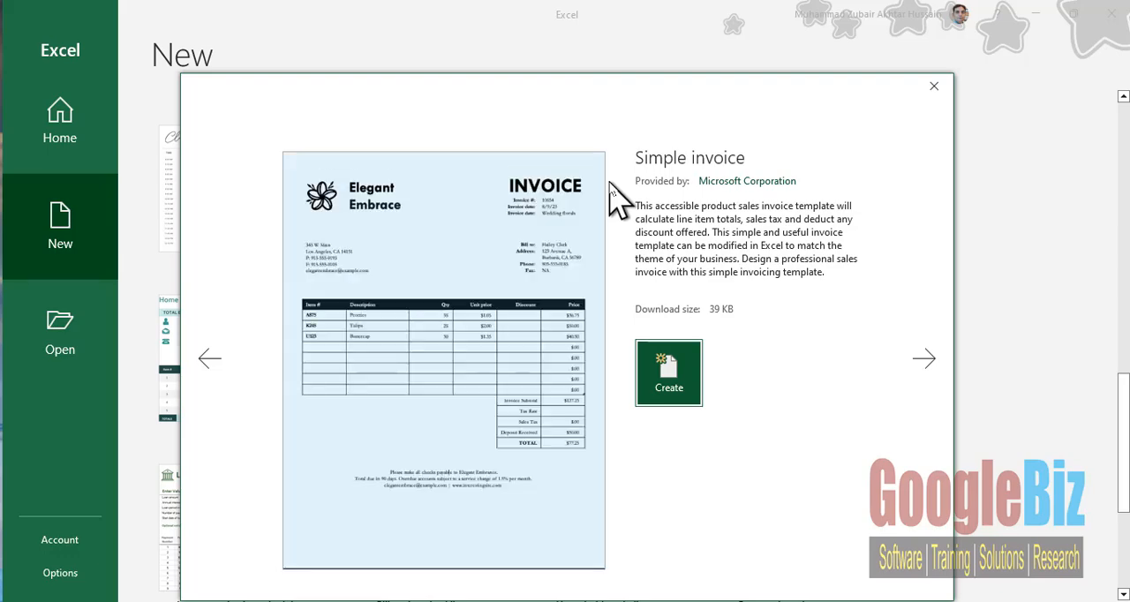
click(670, 373)
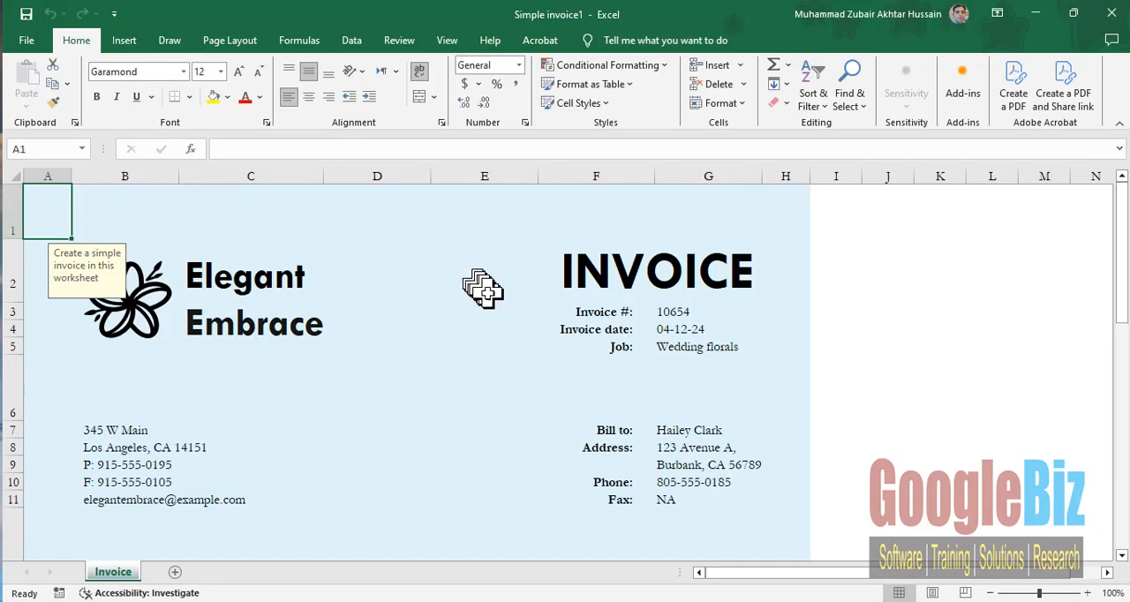
- Examine the invoice's line-item table, checking each field of the Peonies row from Item # through Price
scroll(487, 292, down, 3)
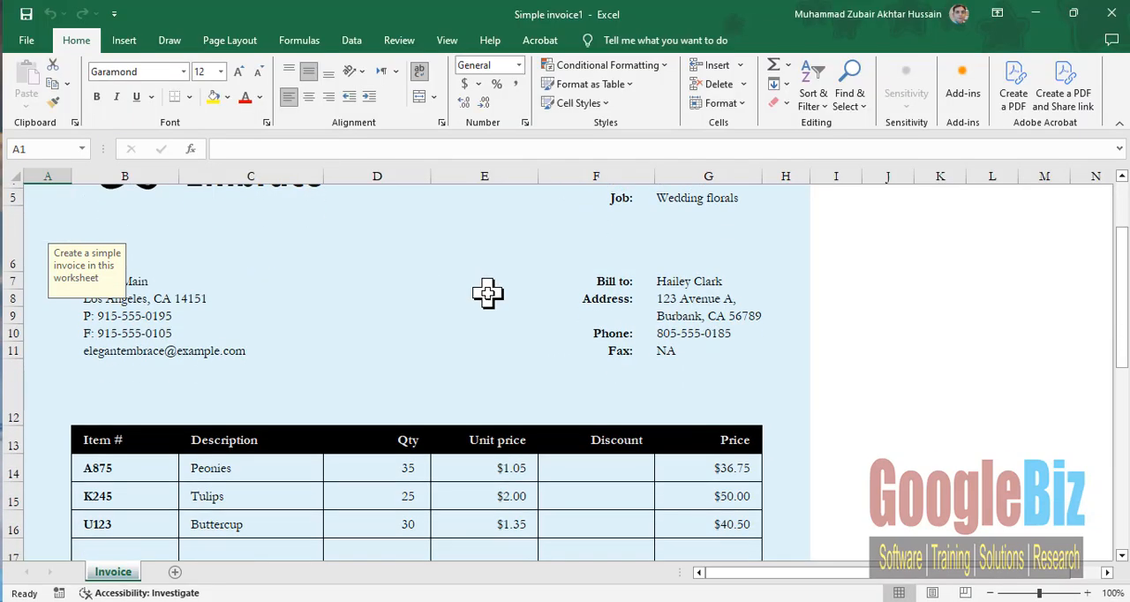
scroll(487, 293, down, 1)
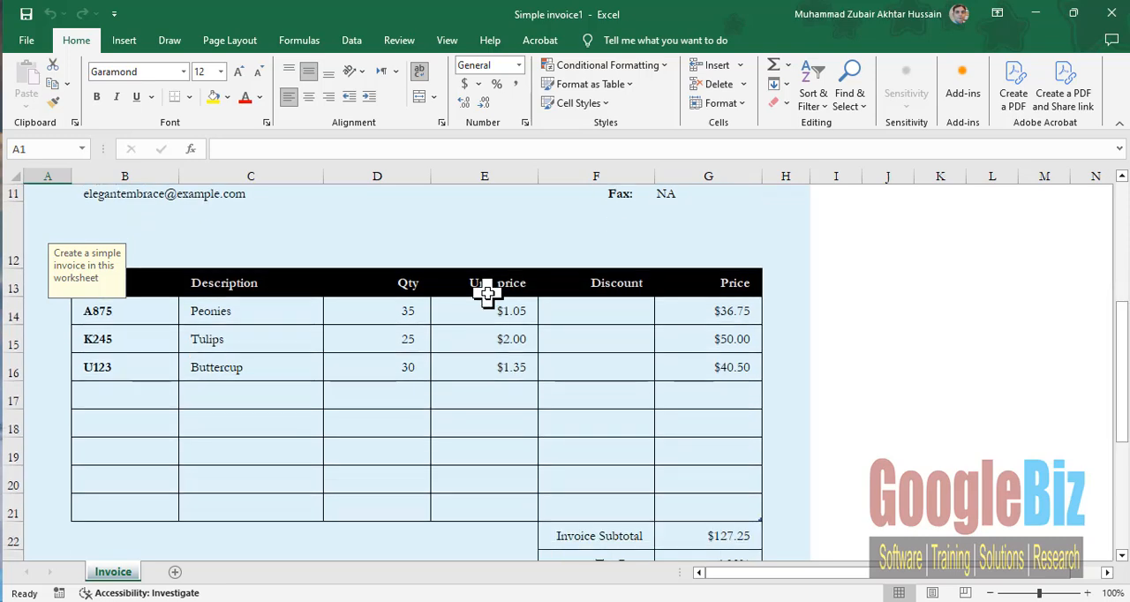
scroll(487, 292, up, 1)
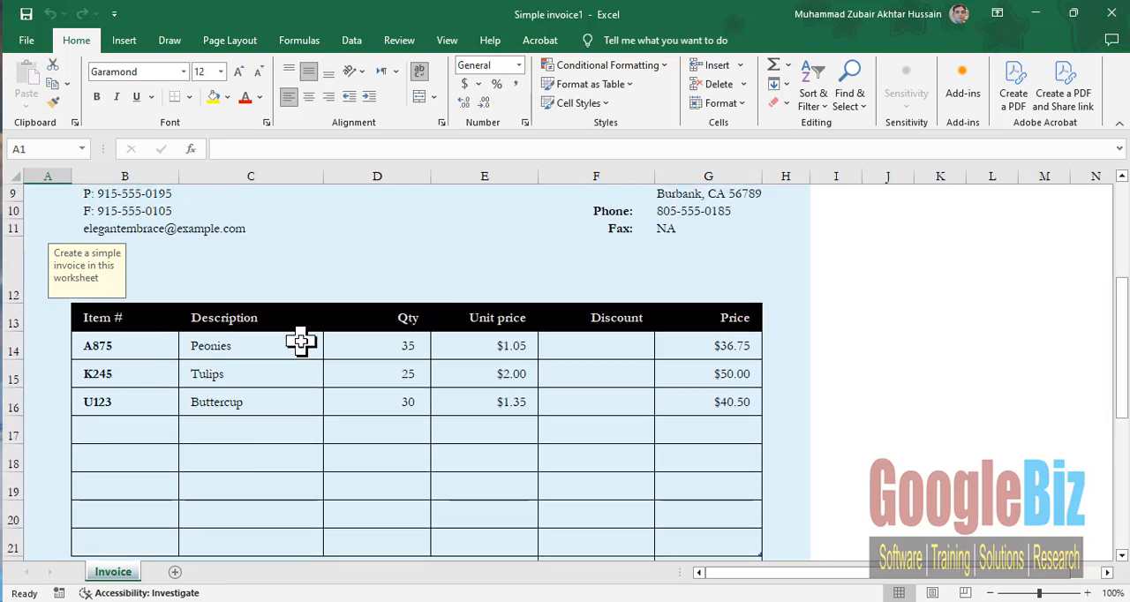
click(148, 347)
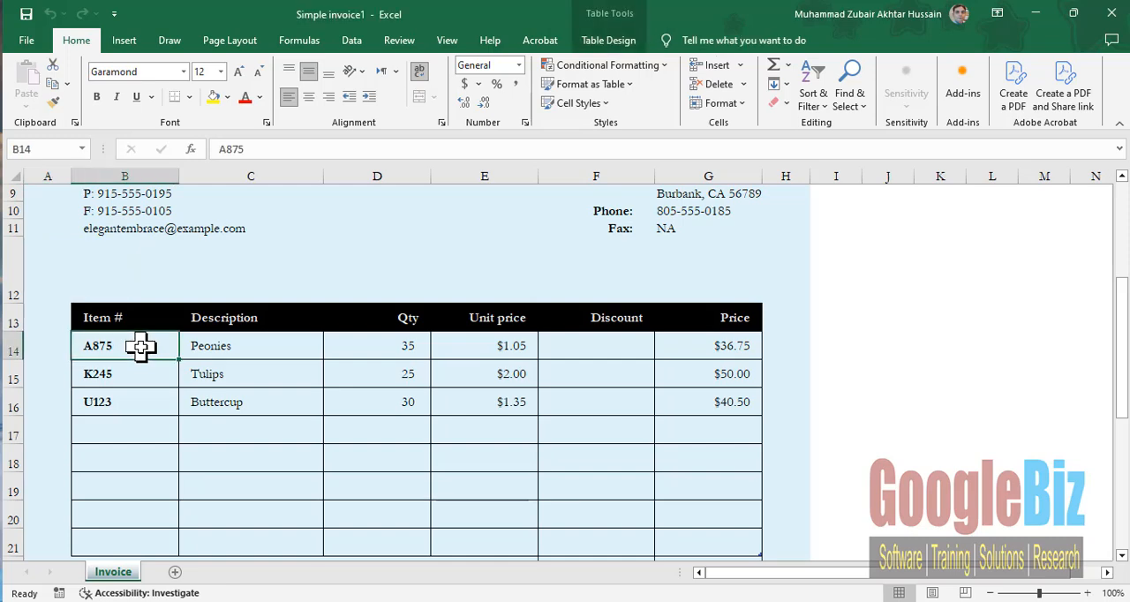
click(249, 345)
click(388, 347)
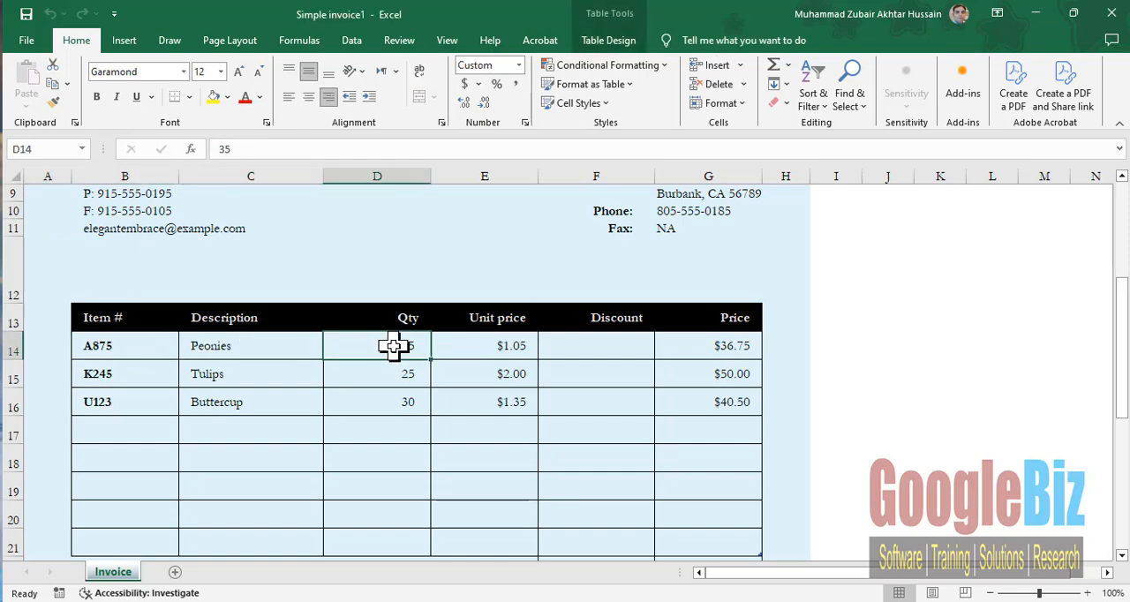
click(464, 344)
click(586, 342)
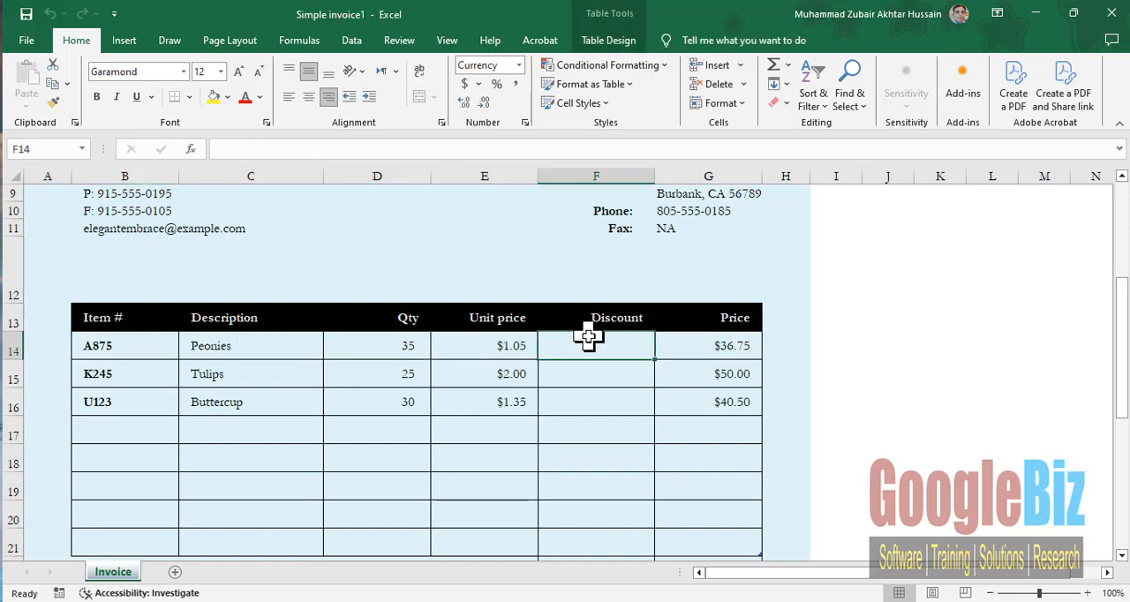
click(707, 346)
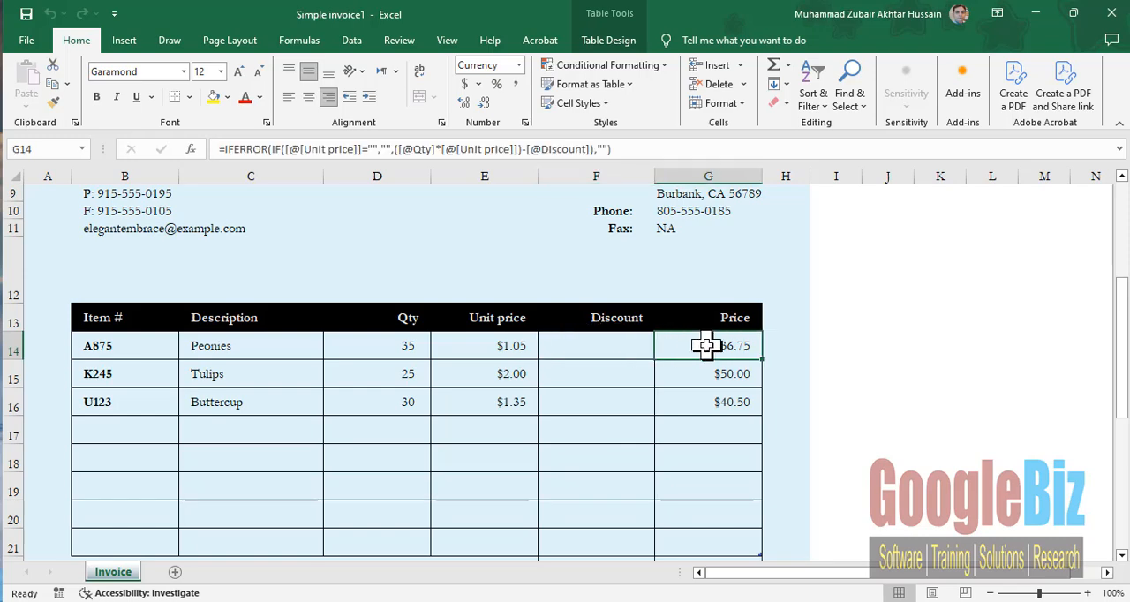
- Inspect the Invoice Subtotal, Tax Rate, Sales Tax and TOTAL cells below the line items, including their formulas
scroll(707, 346, down, 3)
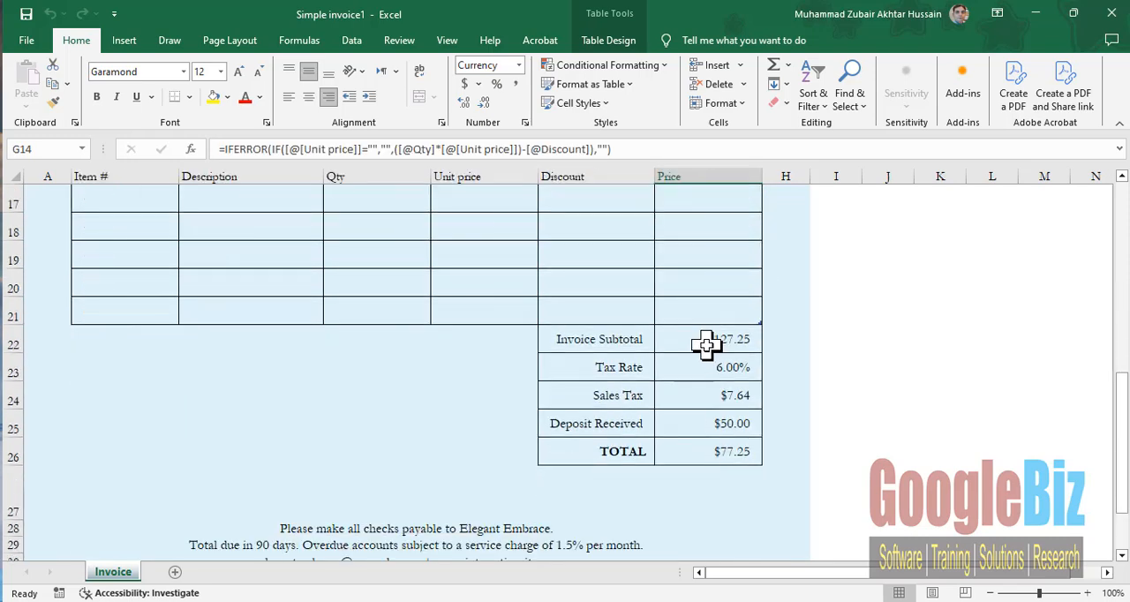
click(694, 337)
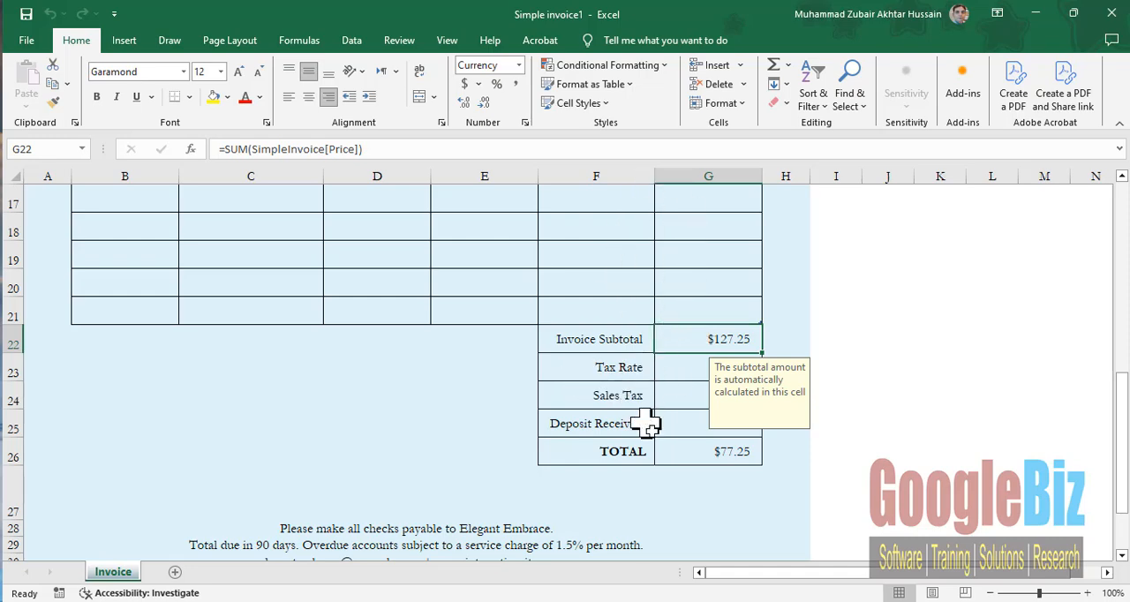
click(712, 450)
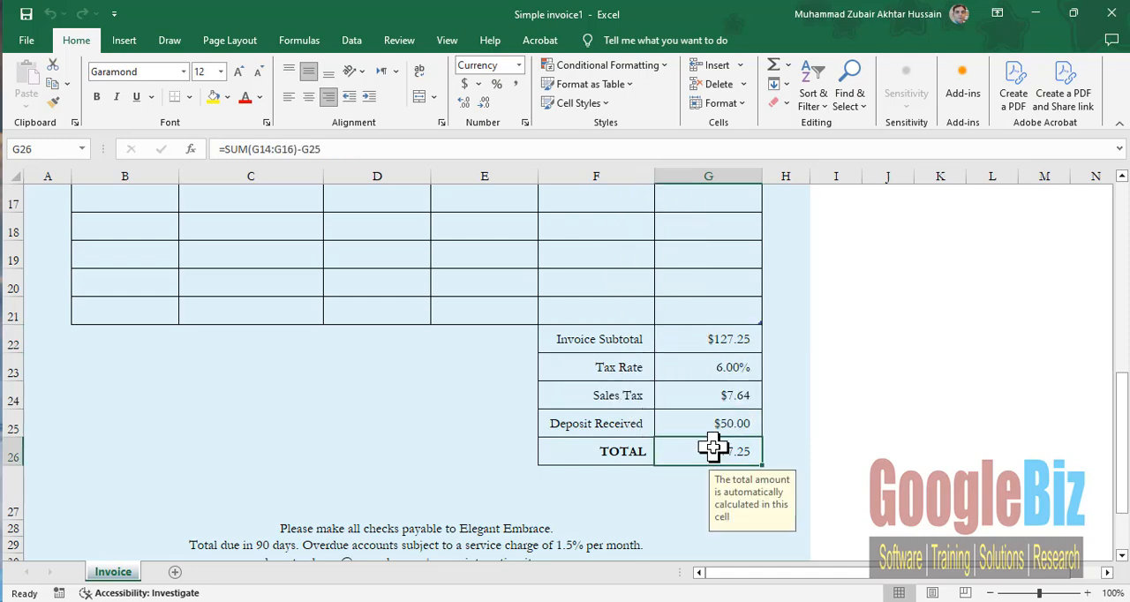
click(698, 371)
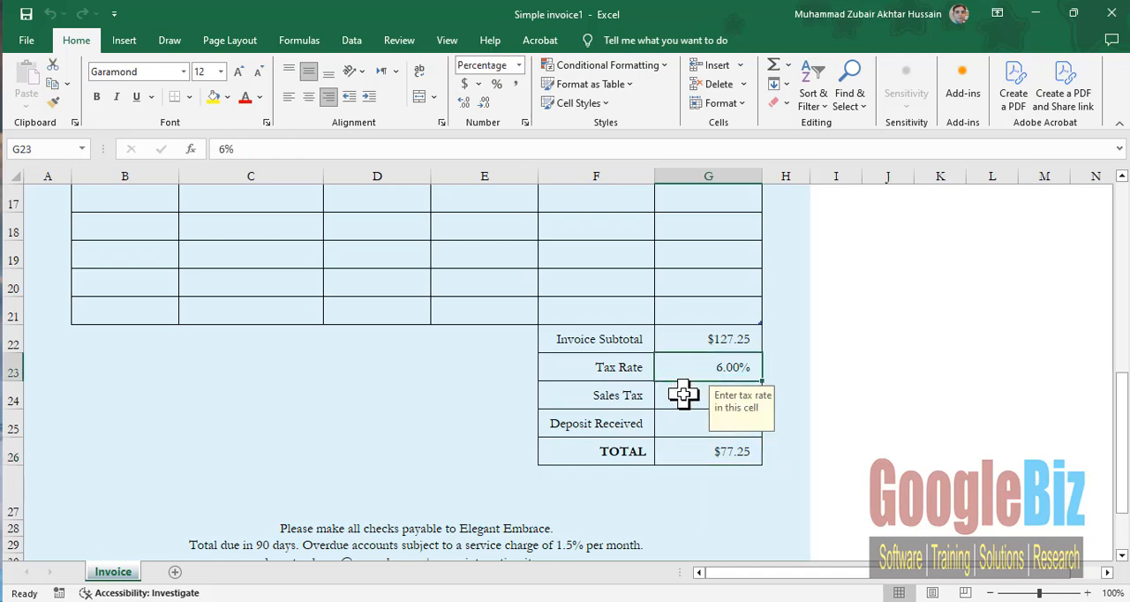
click(684, 395)
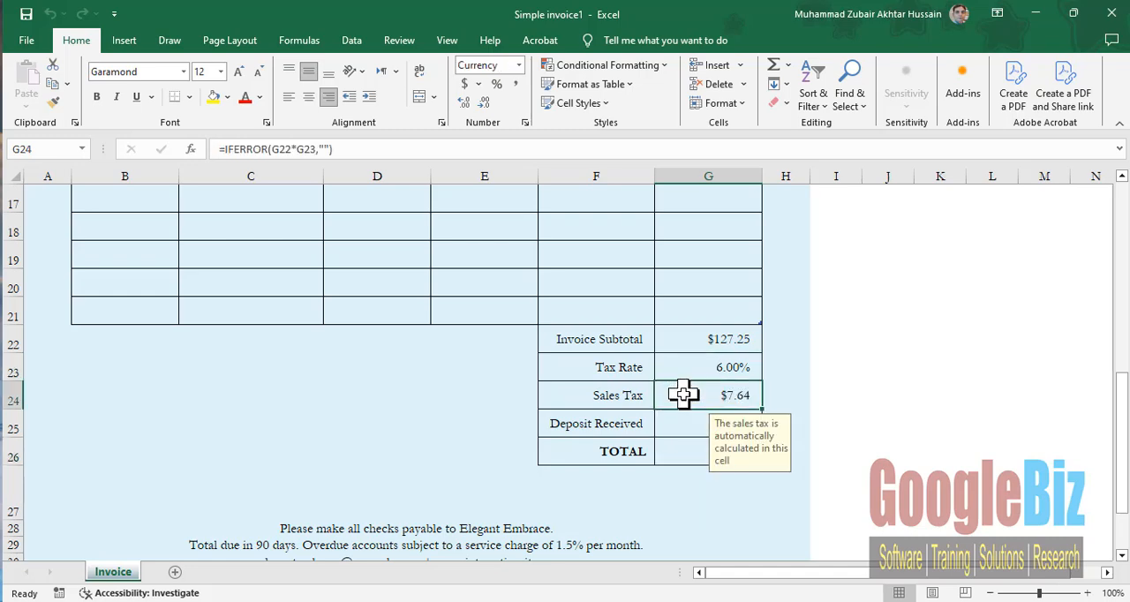
click(683, 453)
scroll(683, 453, down, 3)
scroll(683, 454, up, 8)
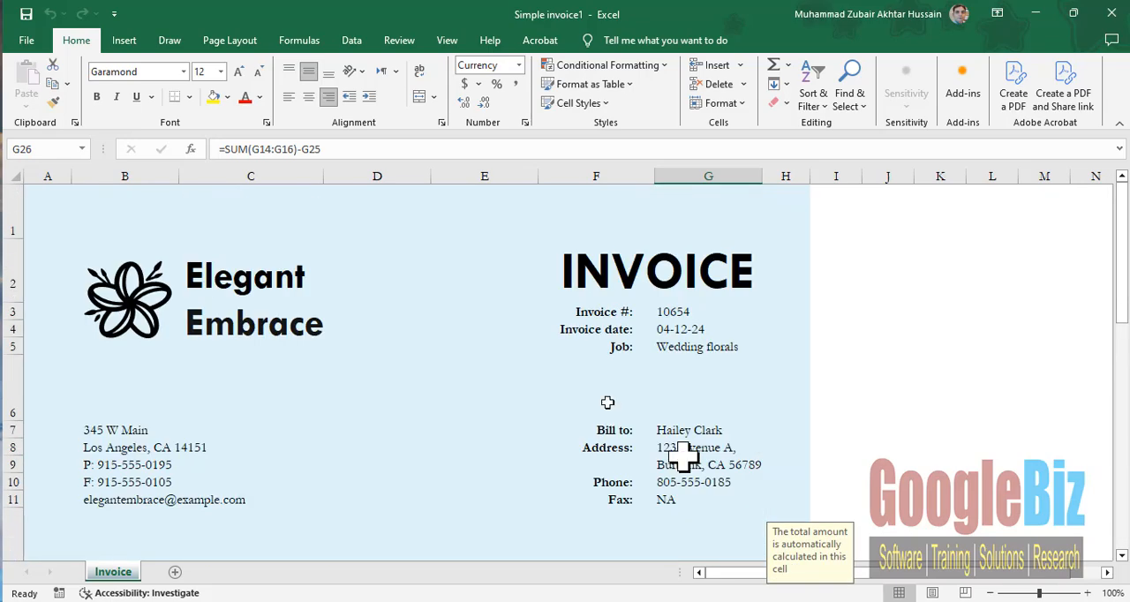
- Browse the gallery of new-workbook templates, reviewing the calendars, budgets, invoices, schedules, inventory lists and project planners on offer
click(29, 41)
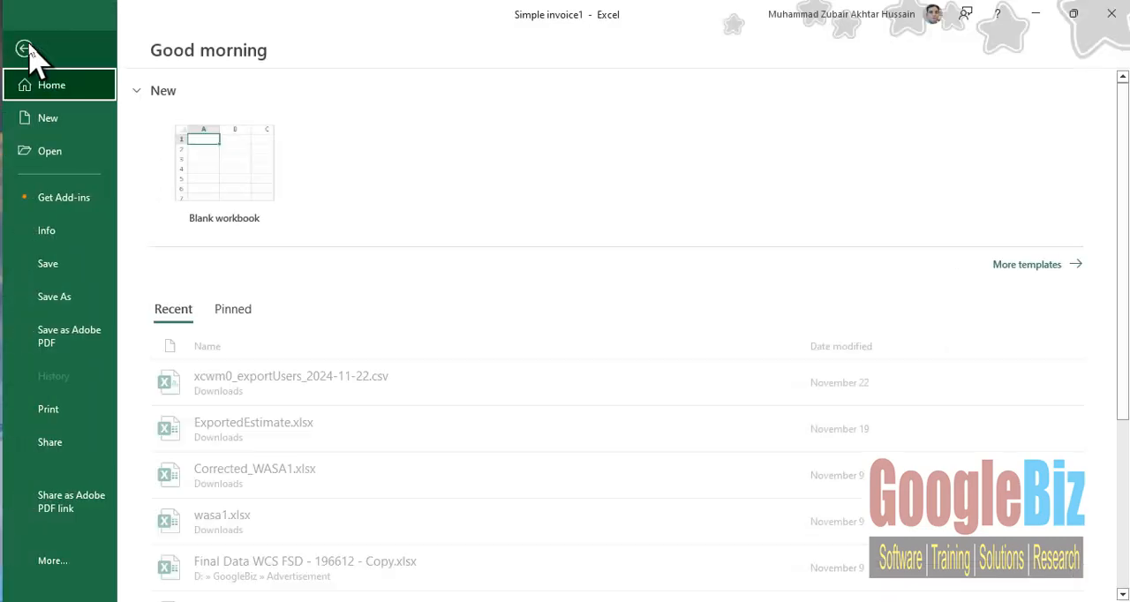
click(66, 119)
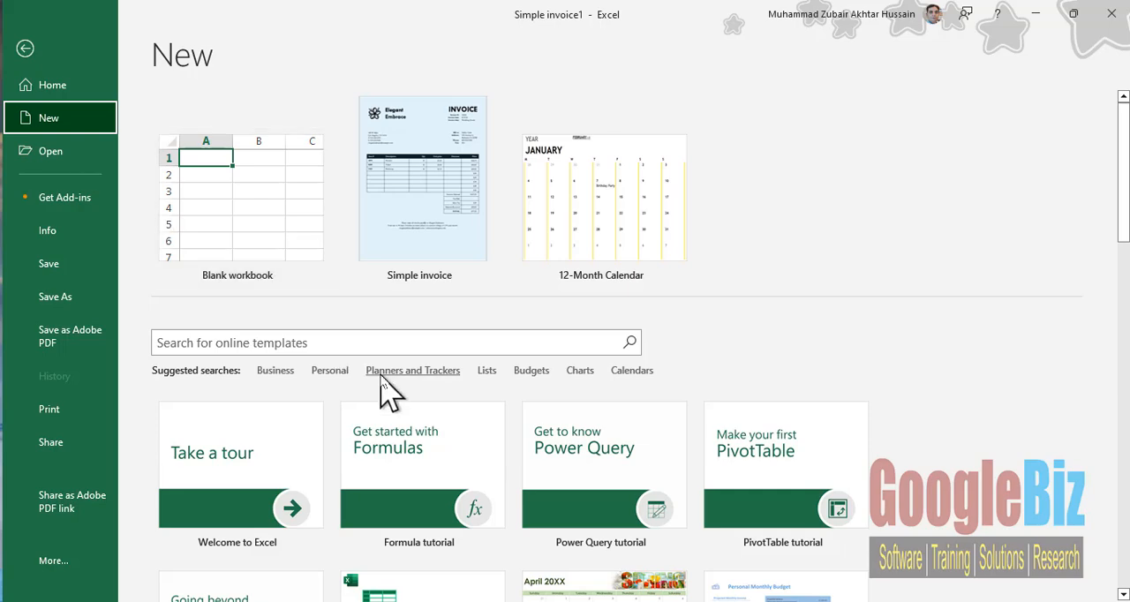
scroll(386, 323, down, 3)
scroll(382, 375, down, 1)
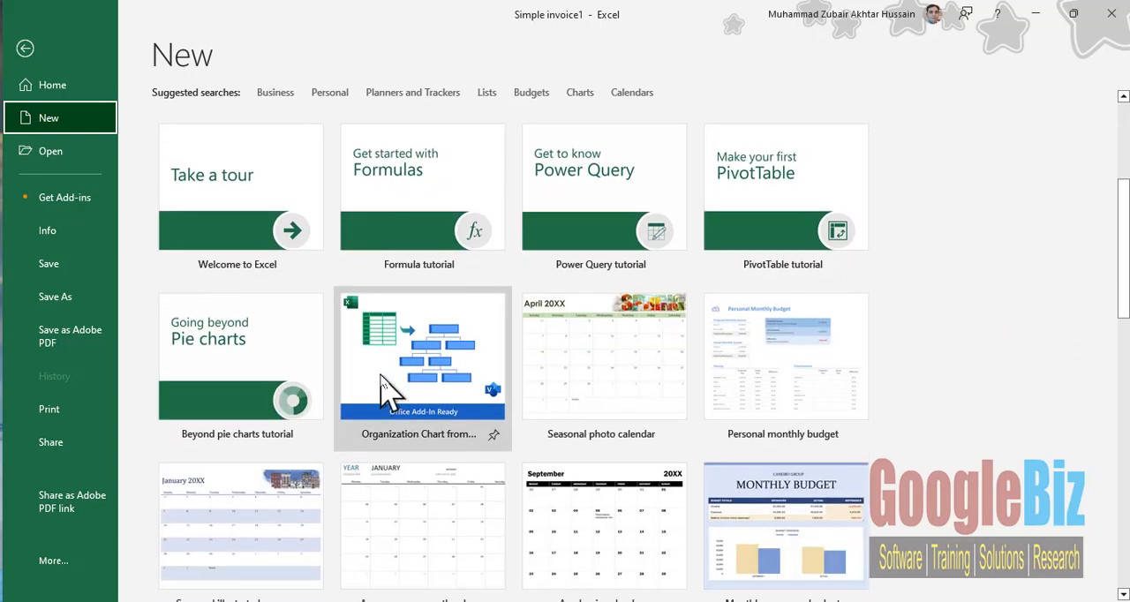
scroll(386, 388, down, 3)
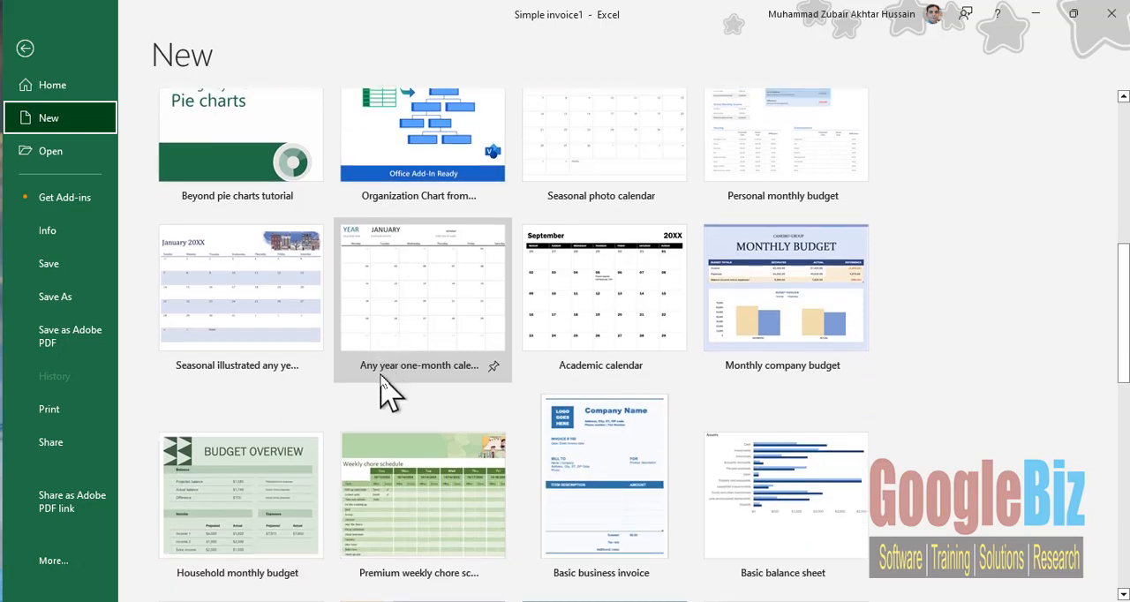
scroll(386, 389, down, 1)
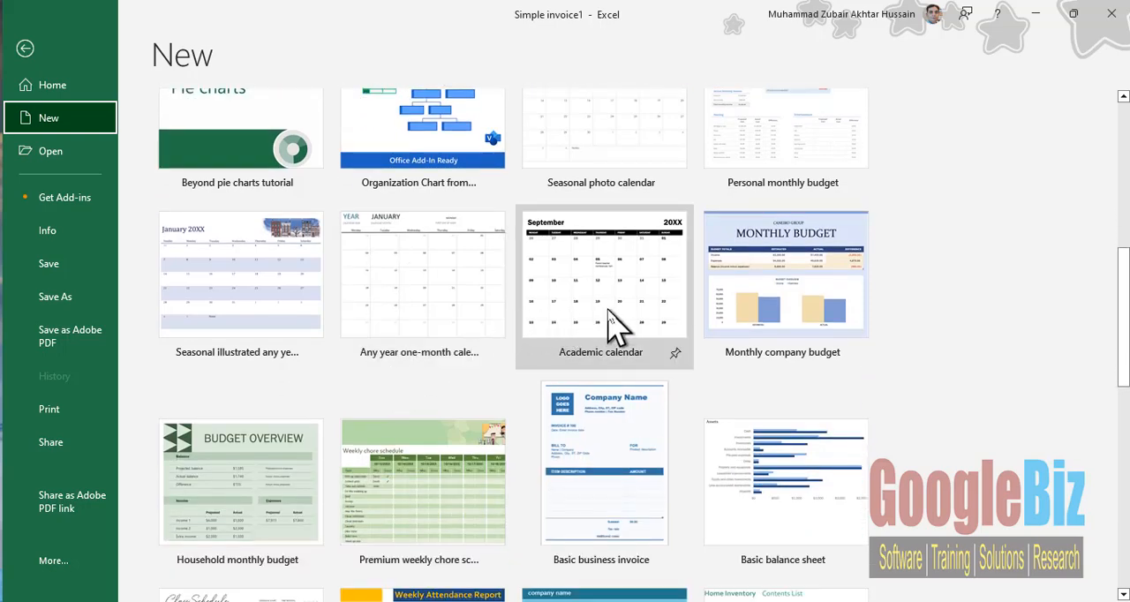
scroll(424, 311, down, 1)
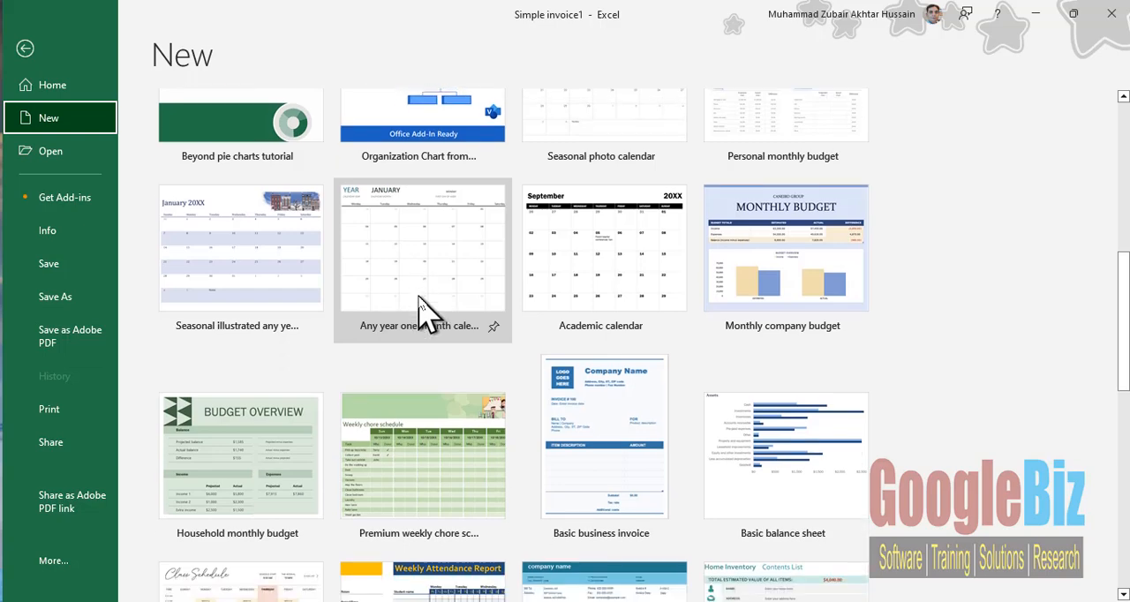
scroll(424, 311, down, 1)
scroll(424, 311, down, 1)
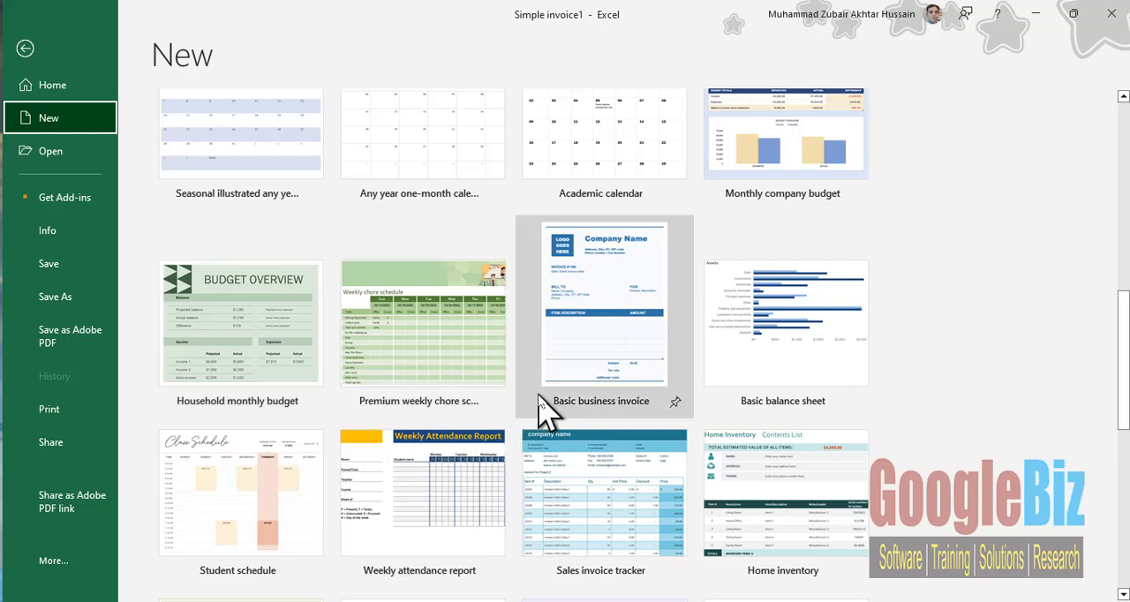
scroll(768, 398, down, 4)
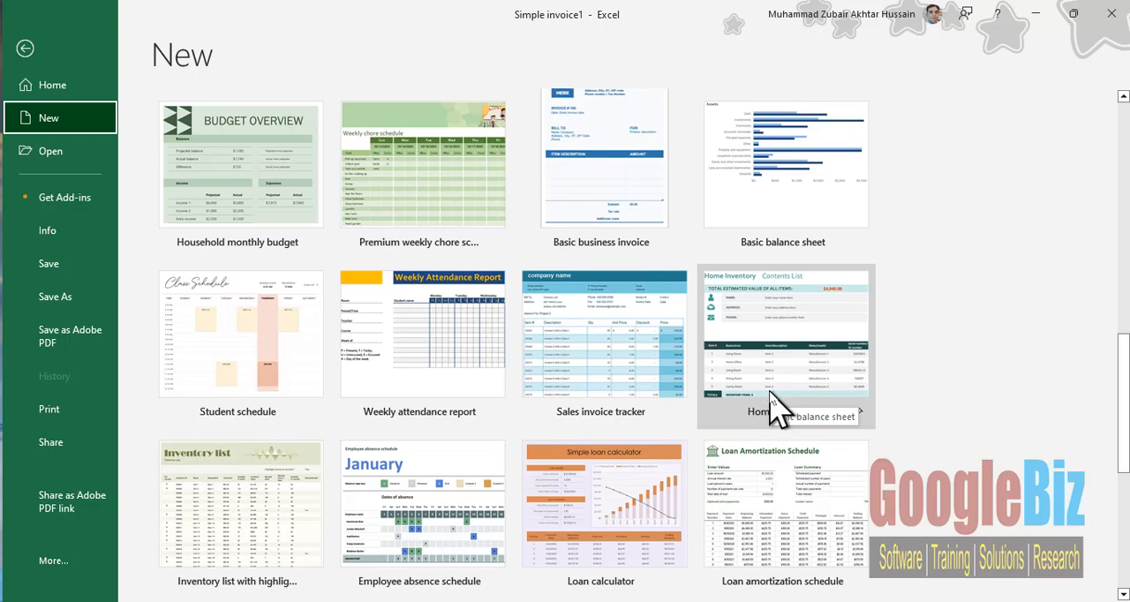
scroll(773, 406, down, 2)
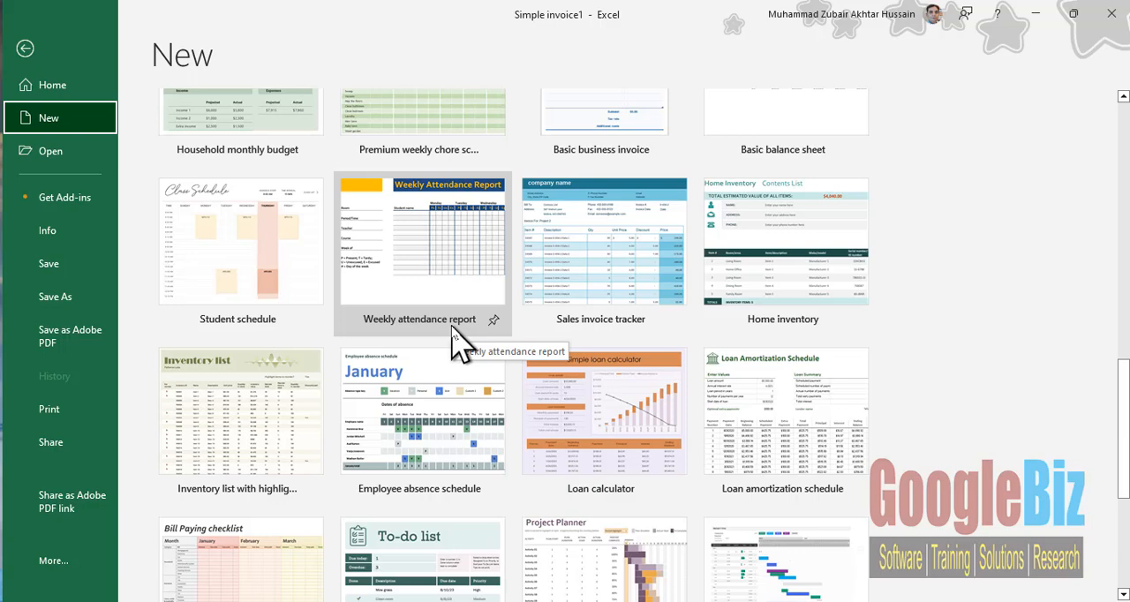
scroll(452, 335, down, 2)
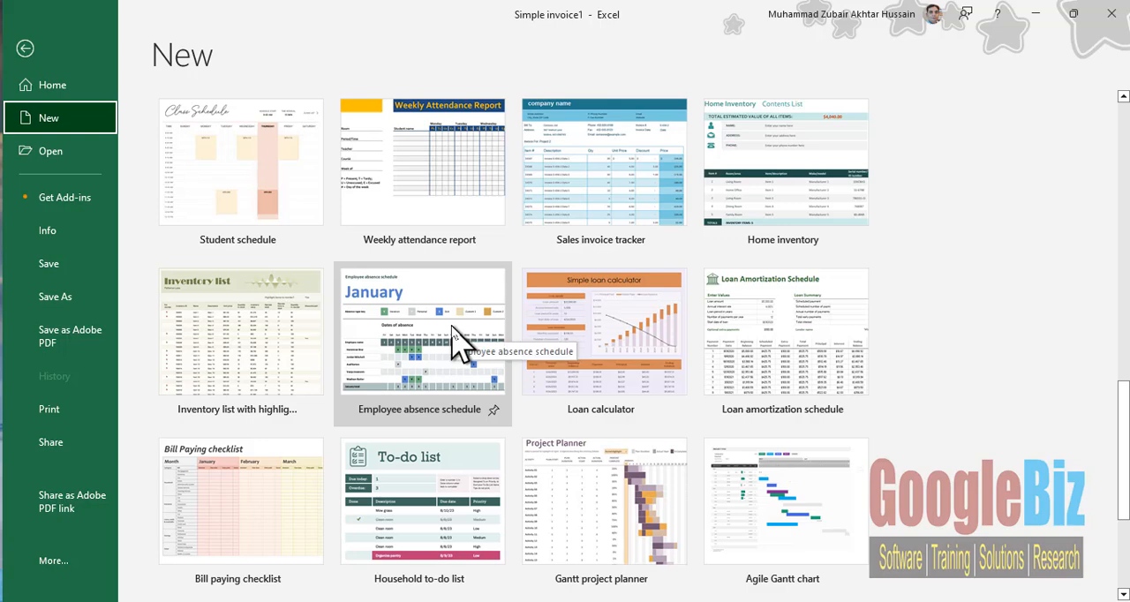
scroll(452, 338, down, 2)
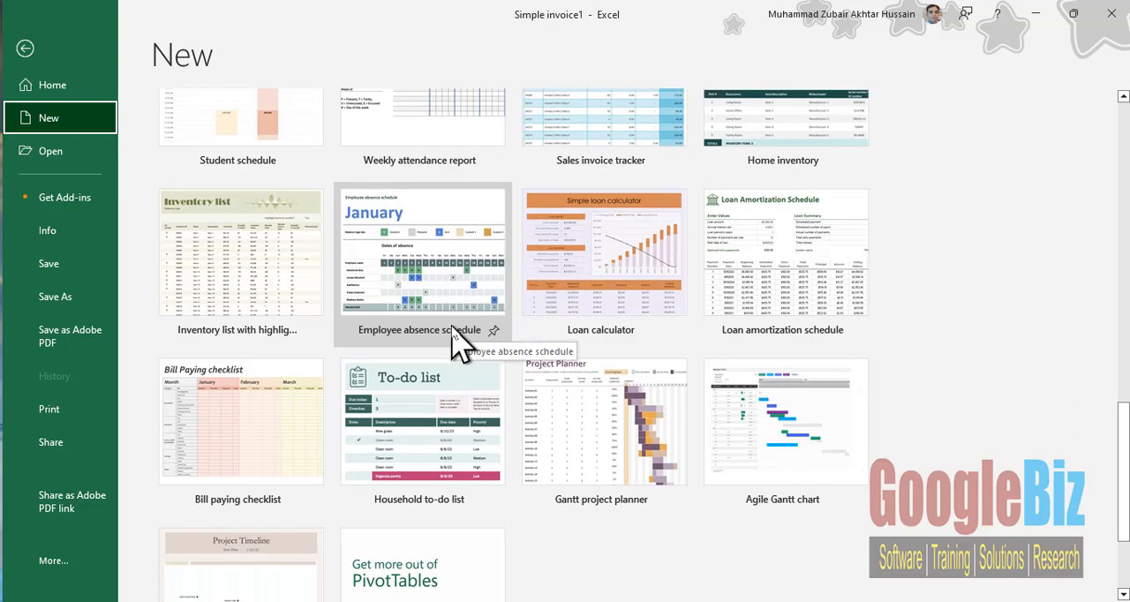
scroll(452, 338, down, 3)
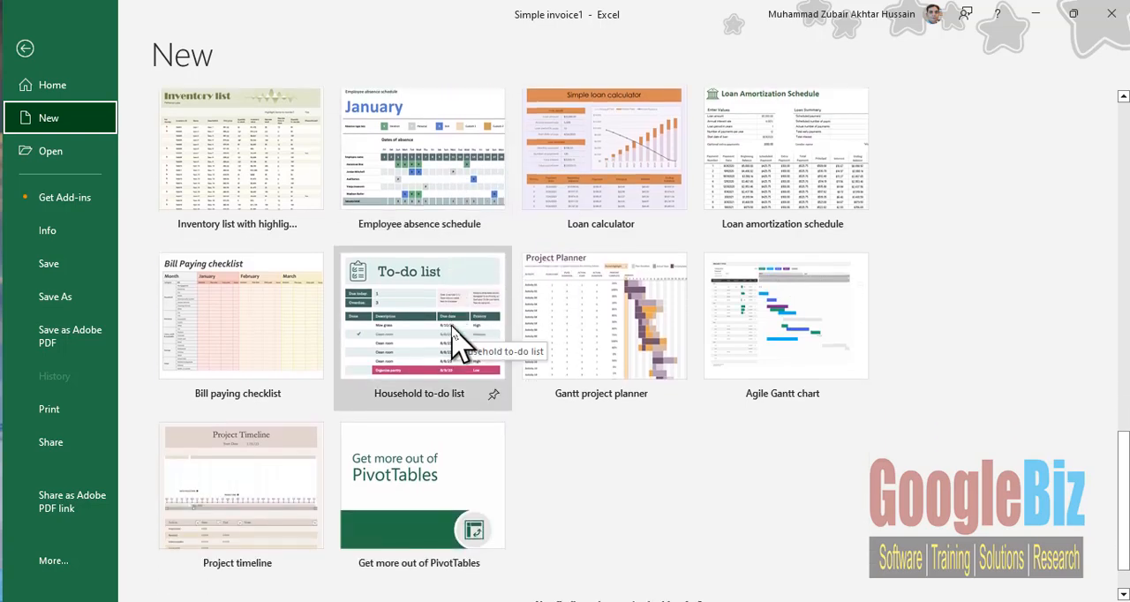
scroll(452, 338, down, 2)
scroll(452, 338, up, 10)
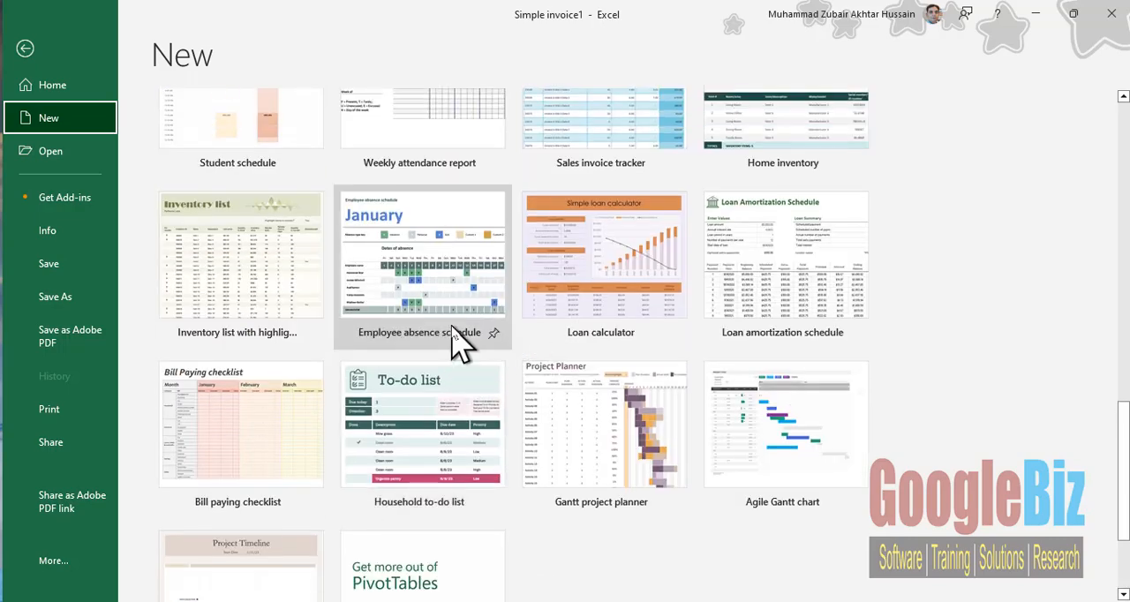
scroll(449, 339, down, 8)
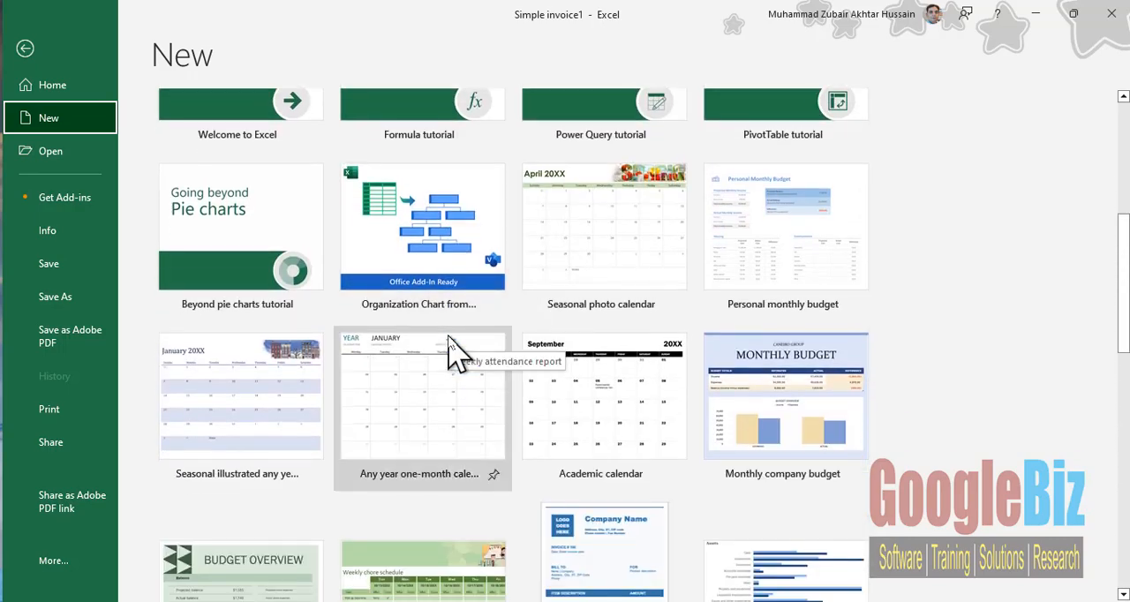
scroll(450, 340, down, 5)
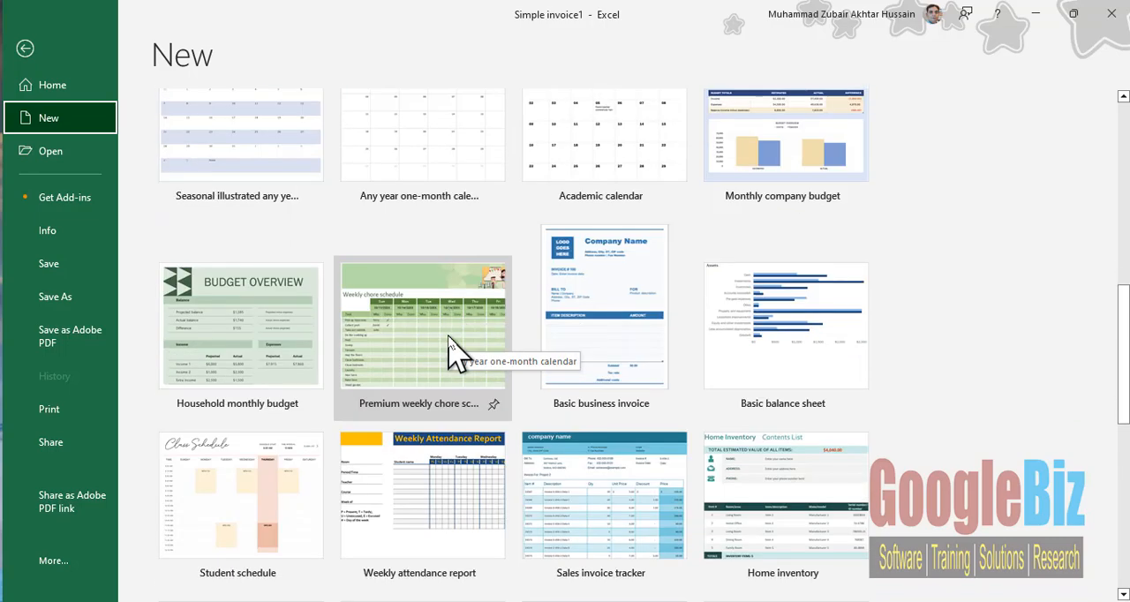
- Create a workbook from the Sales invoice tracker template and read through its About This Invoice Tracker sheet
click(606, 448)
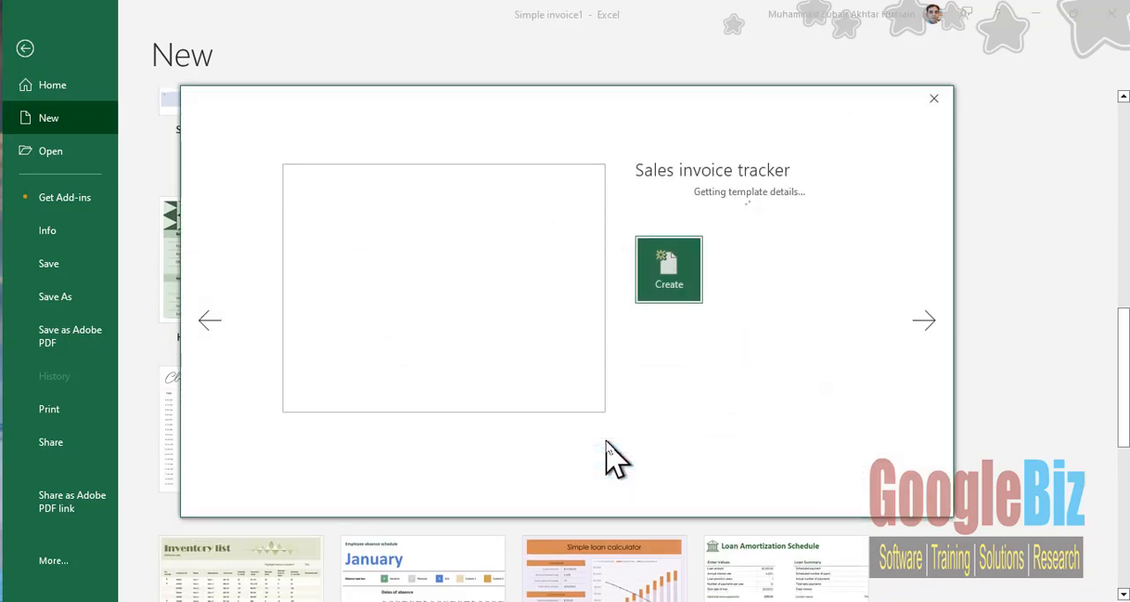
click(667, 419)
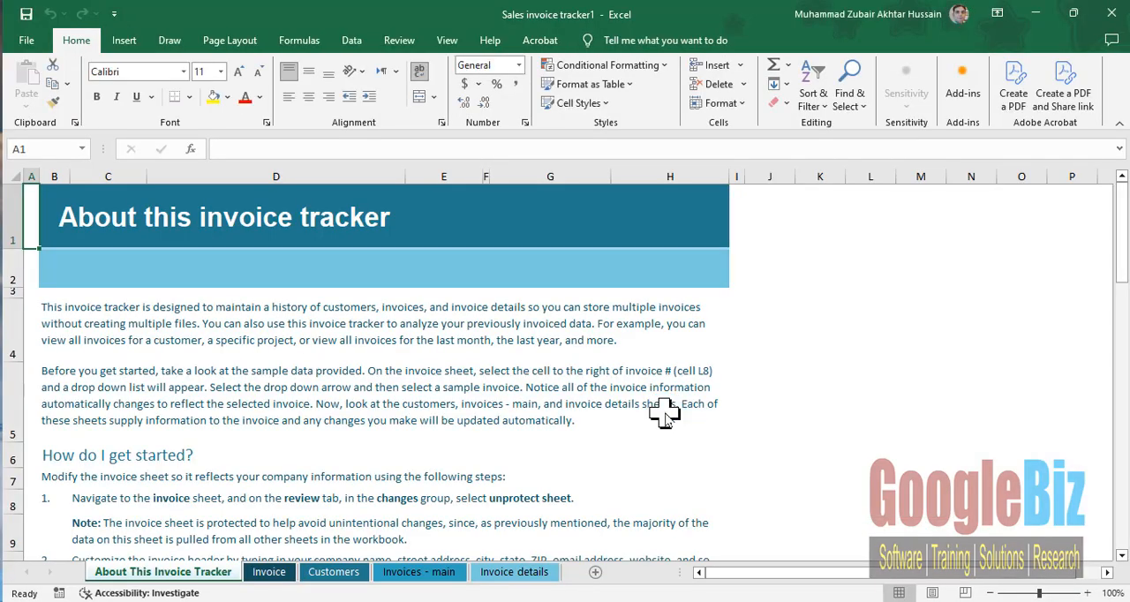
scroll(665, 415, down, 9)
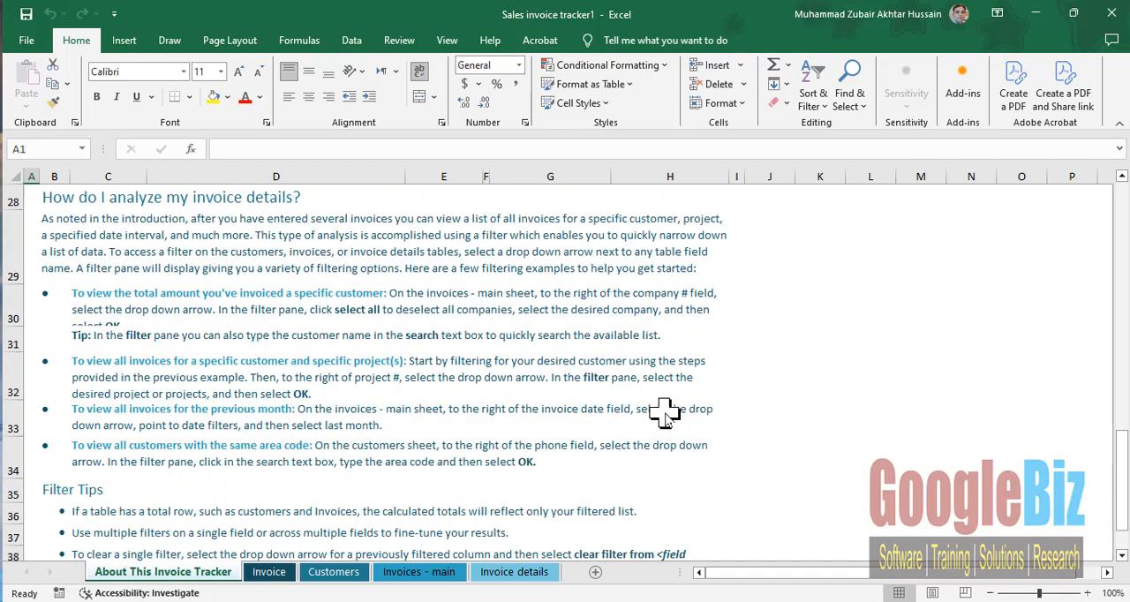
scroll(664, 415, down, 4)
scroll(662, 415, up, 11)
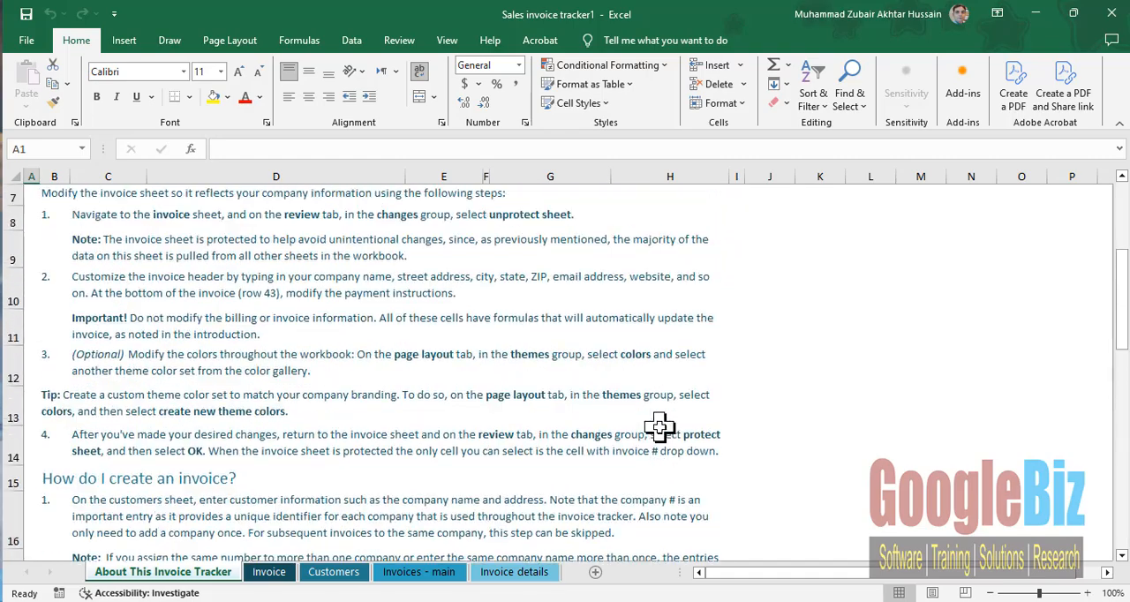
scroll(660, 427, up, 2)
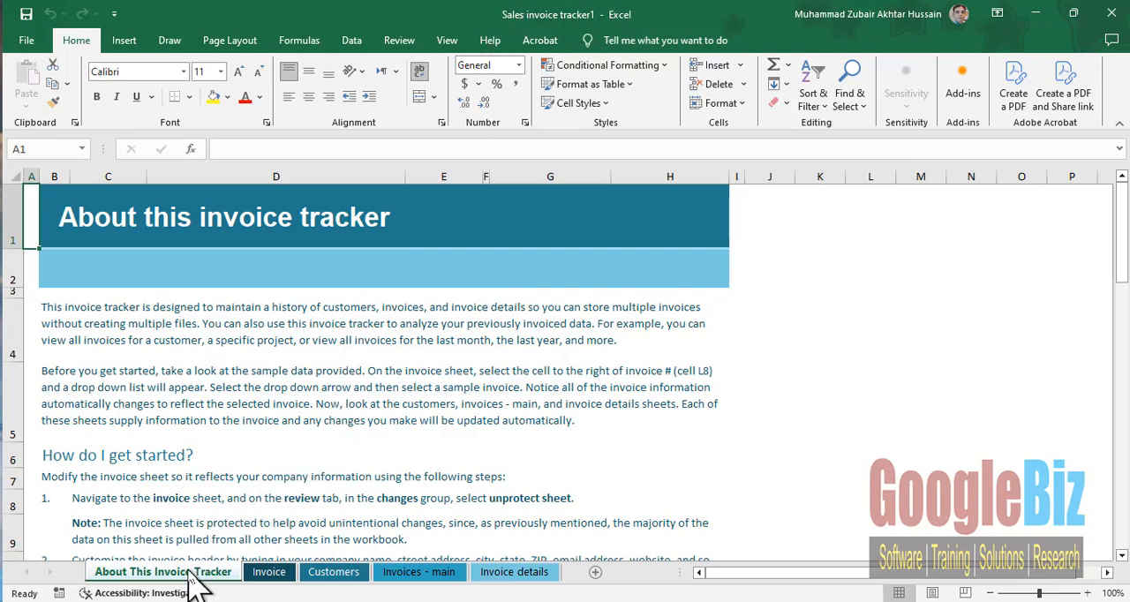
- Look through the Invoice, Customers, Invoices - main and Invoice details sheets of the tracker workbook
click(269, 574)
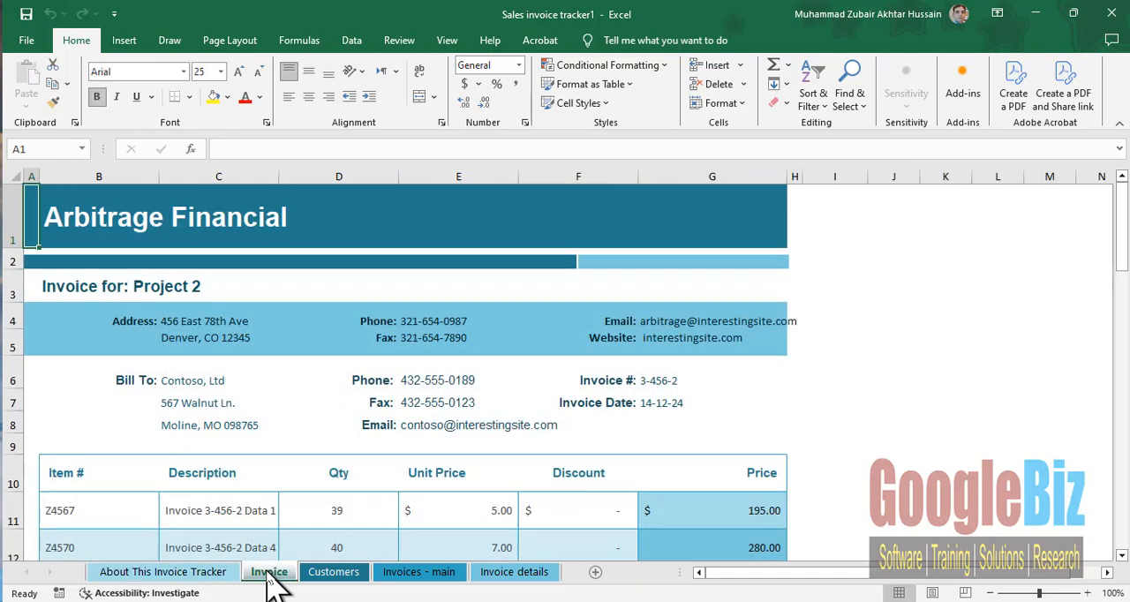
click(331, 574)
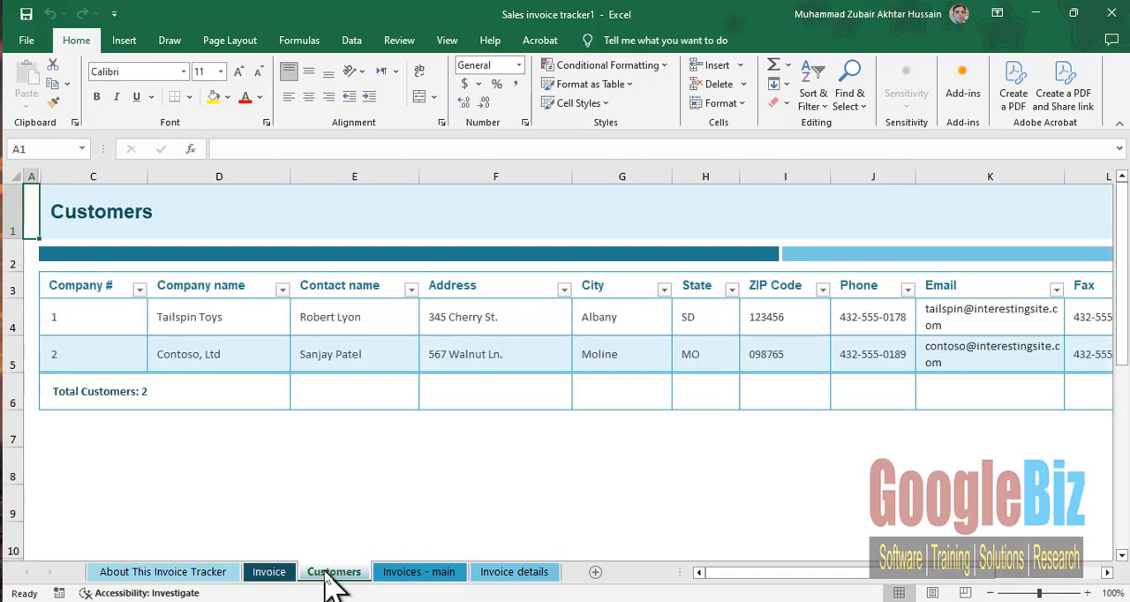
click(413, 574)
click(499, 574)
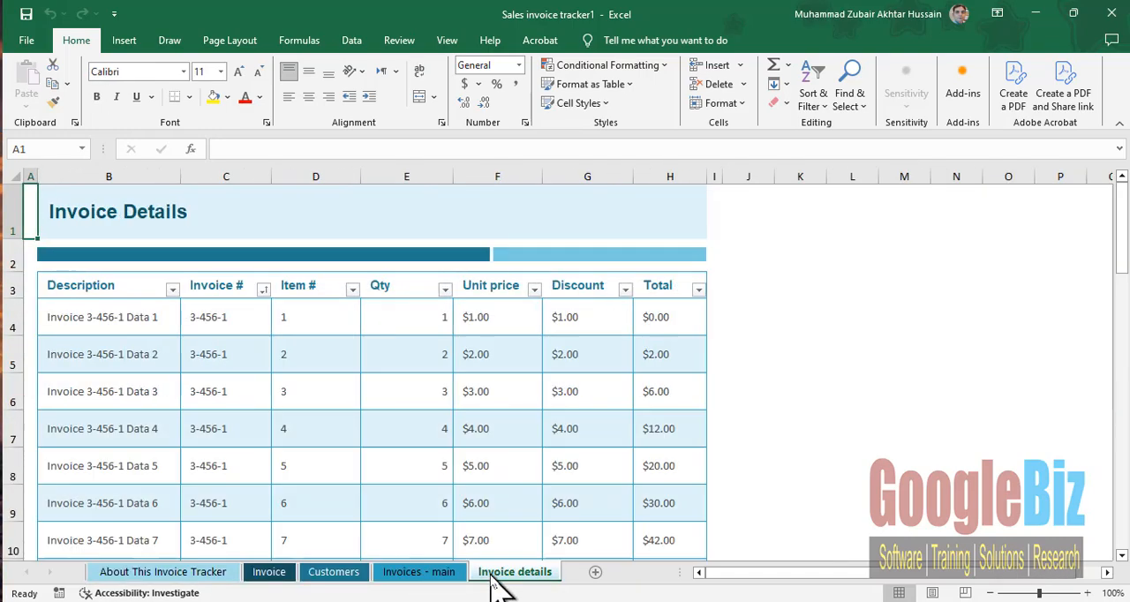
- On the Invoice sheet, select columns B, C and D one at a time, followed by rows 4 and 5
click(270, 575)
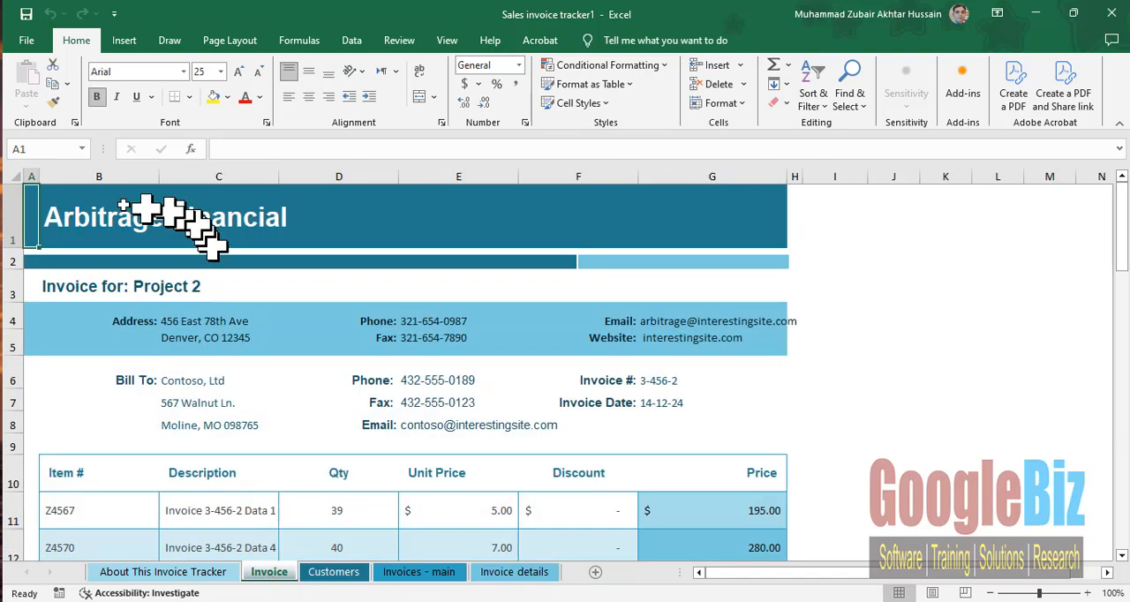
click(70, 173)
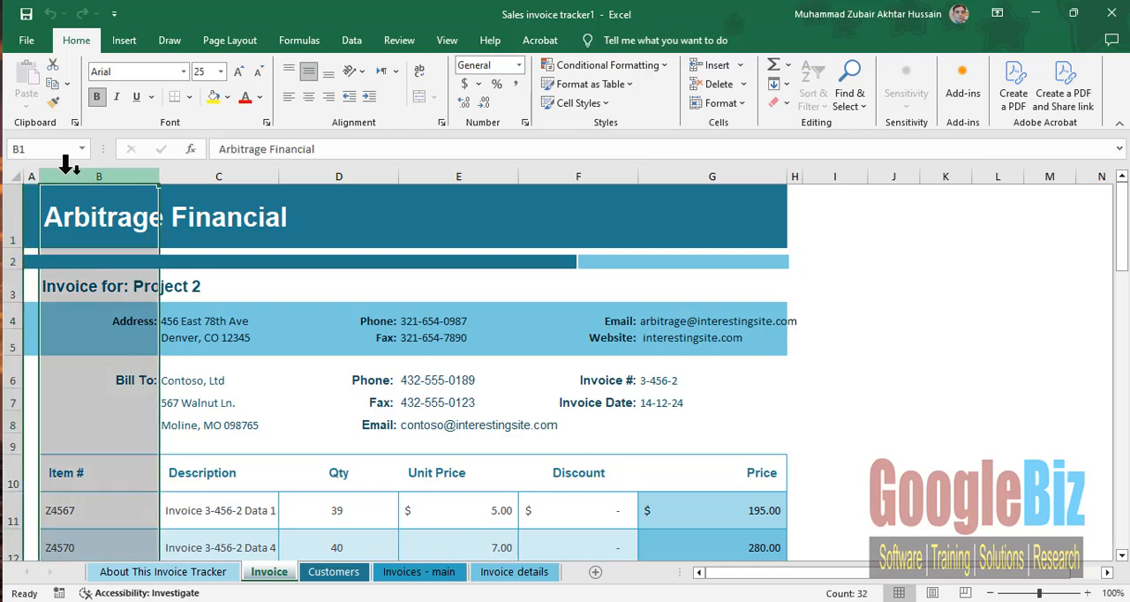
click(184, 173)
click(345, 173)
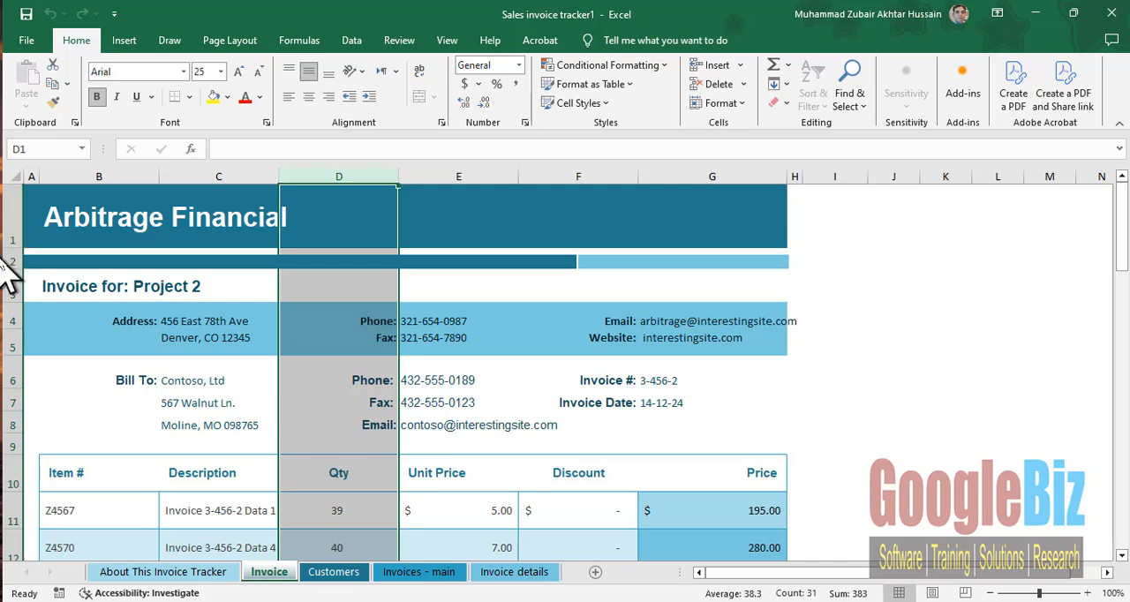
click(8, 320)
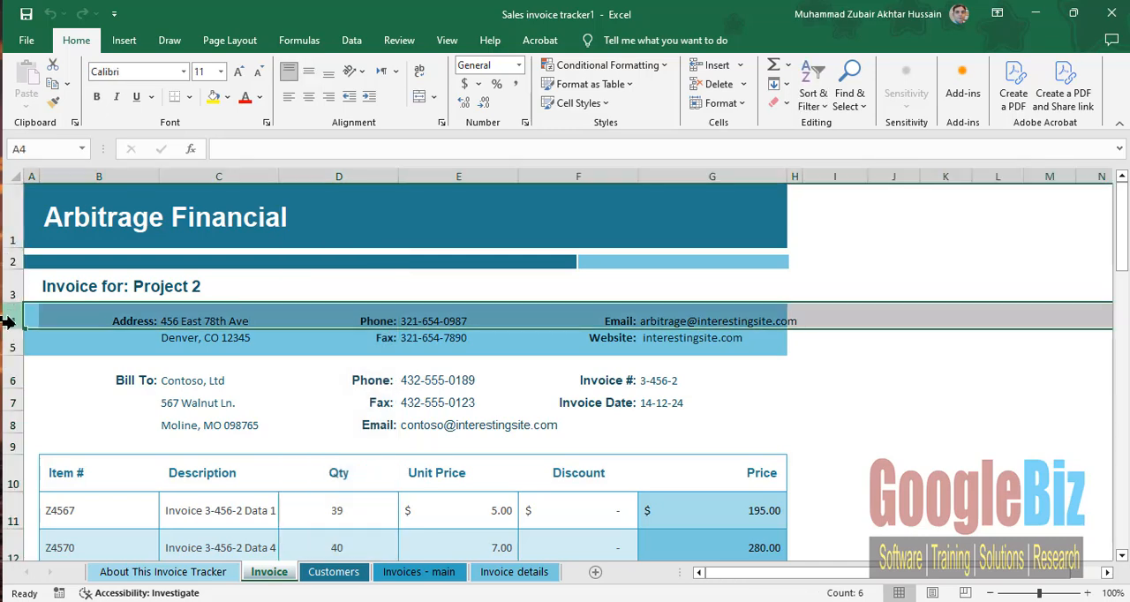
click(8, 346)
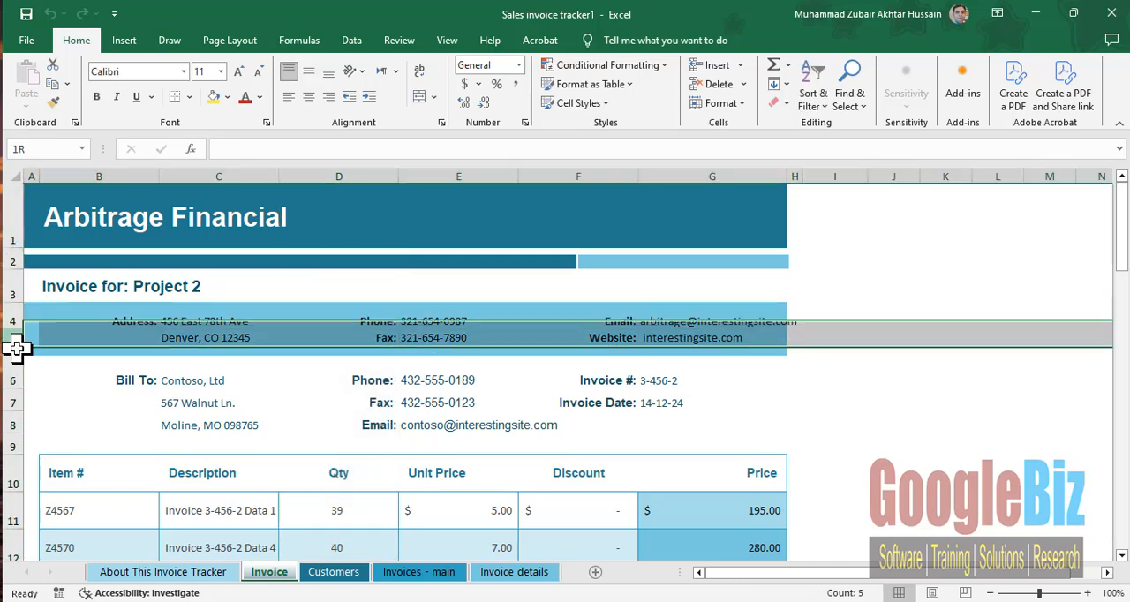
- Inspect individual cells in the invoice header, including the Invoice Date label in F7 and the website value in G5
click(216, 423)
click(380, 420)
click(614, 408)
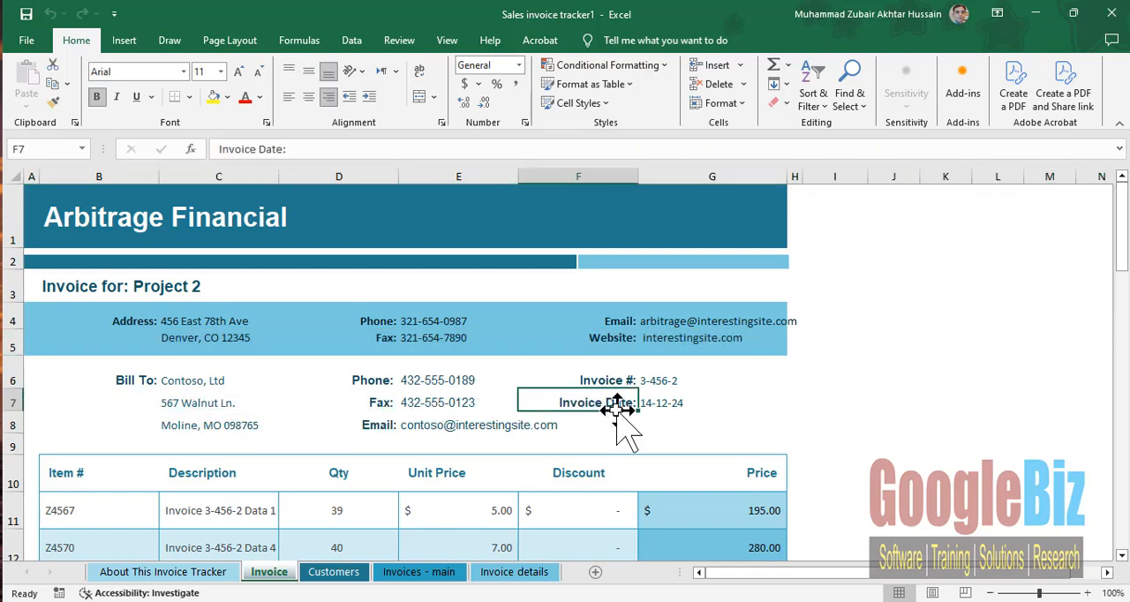
click(689, 338)
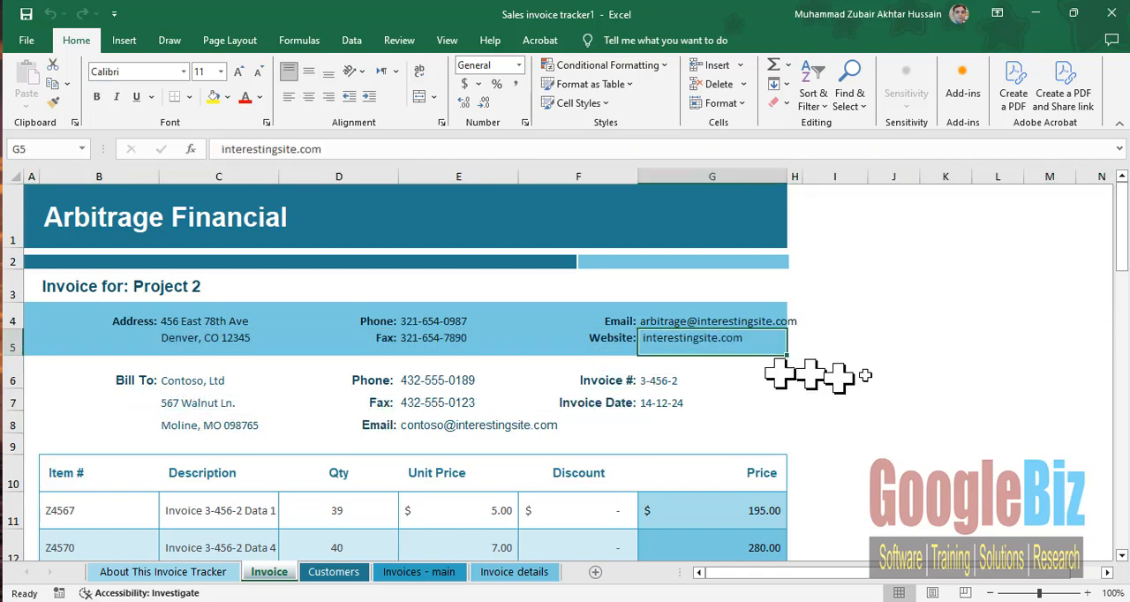
double_click(939, 320)
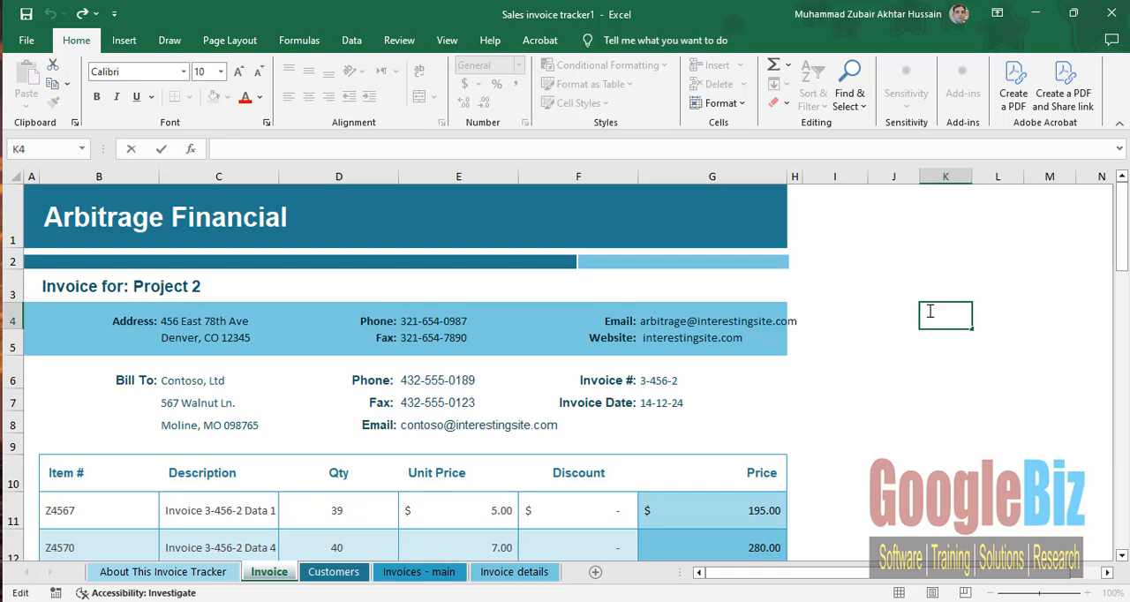
key(ctrl)
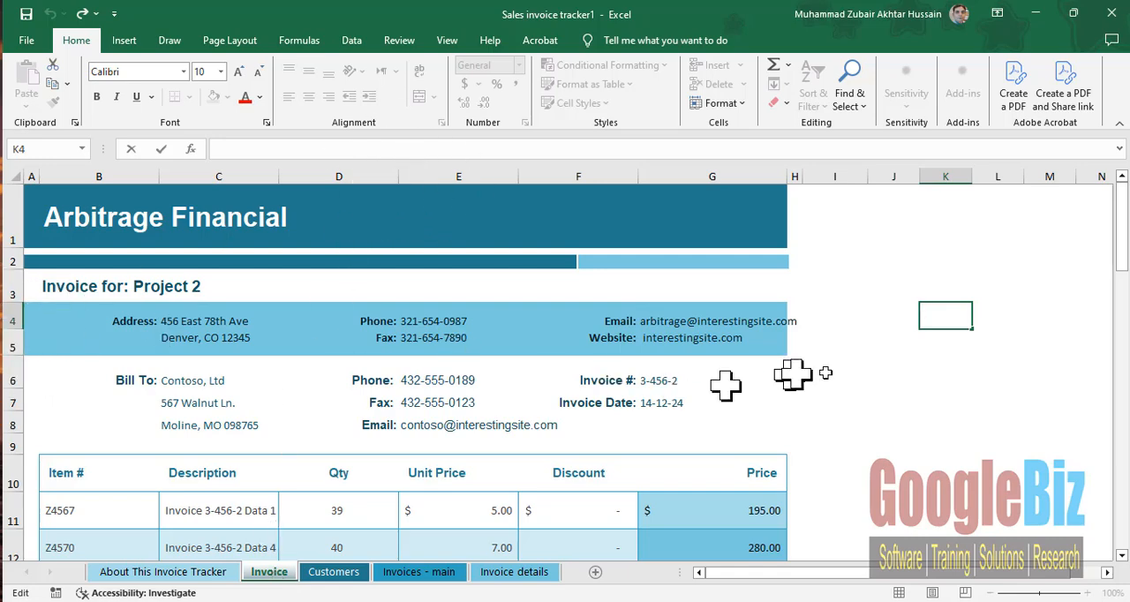
key(Escape)
click(568, 405)
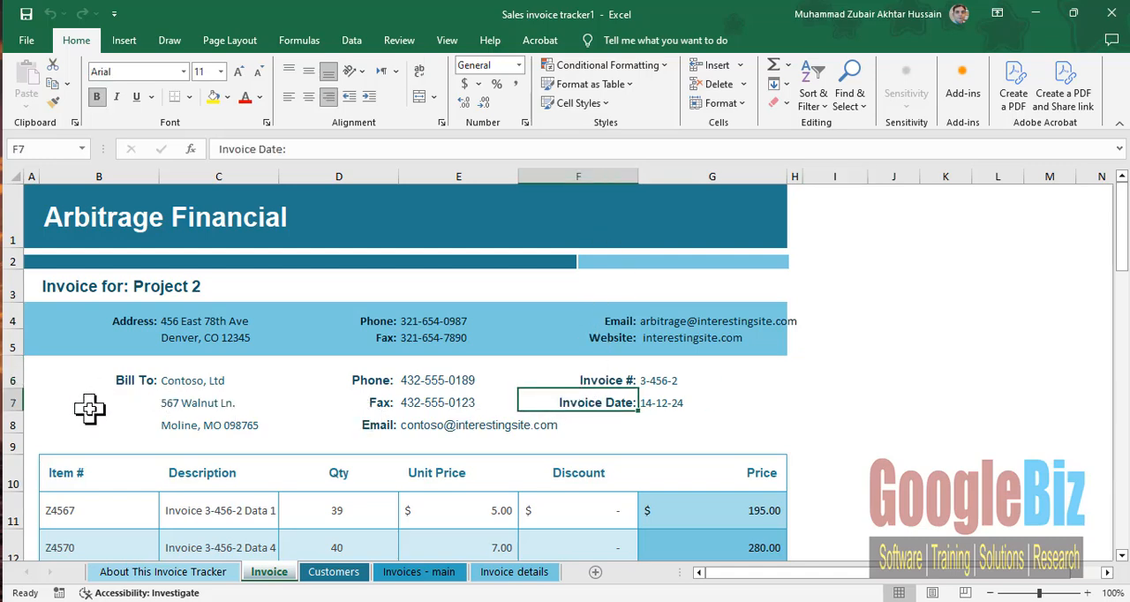
- Insert a new worksheet after the Customers sheet and move it to the end, behind Invoice details
click(333, 572)
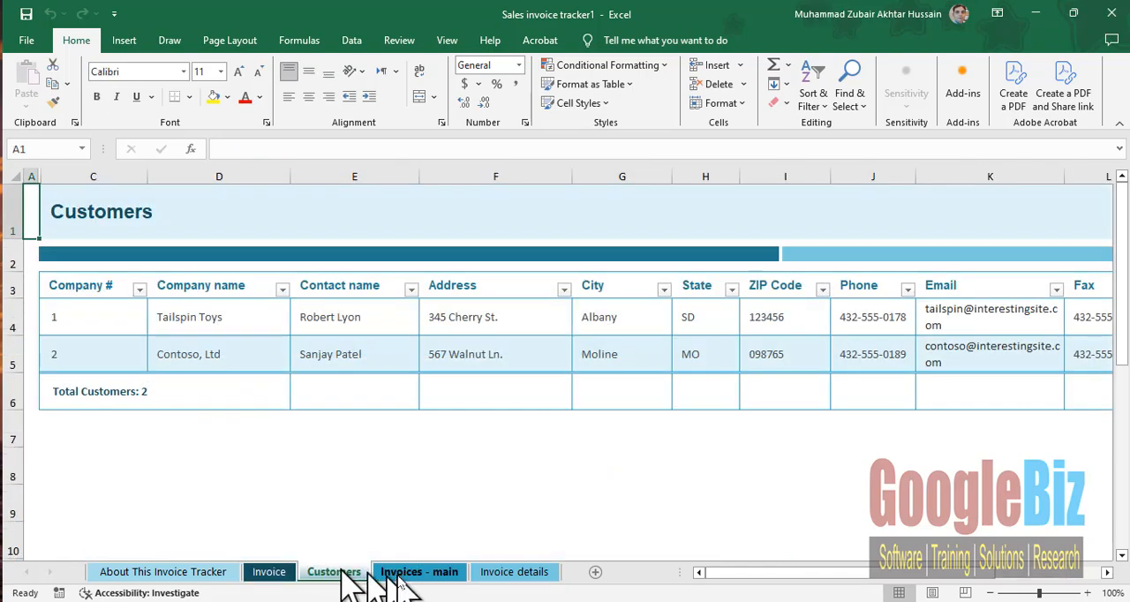
click(596, 572)
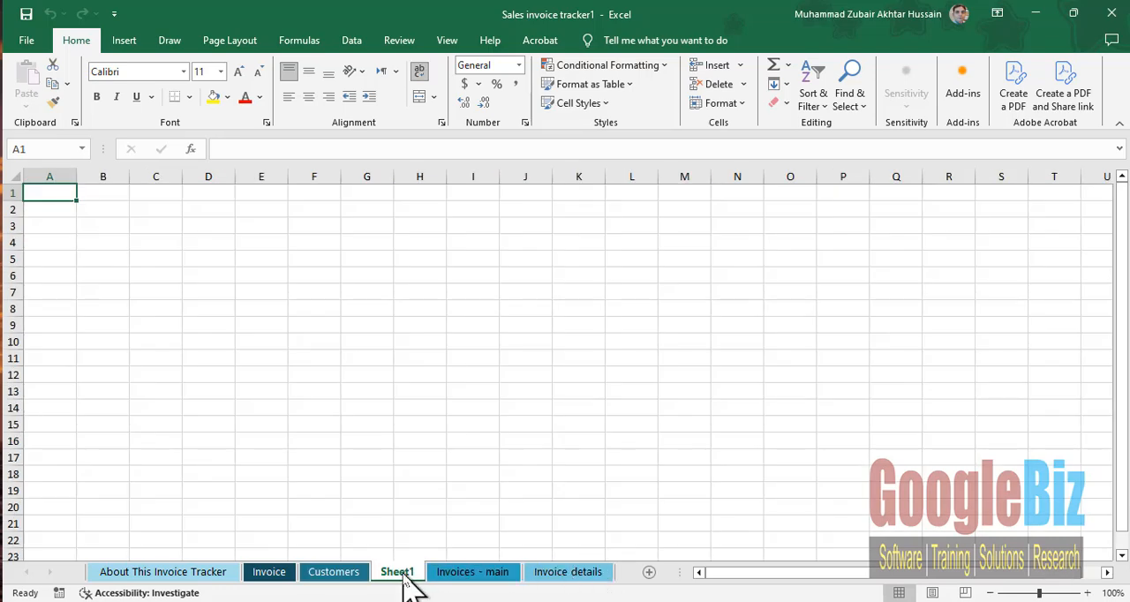
mouse_move(405, 576)
mouse_down()
mouse_move(639, 575)
mouse_move(626, 575)
mouse_up()
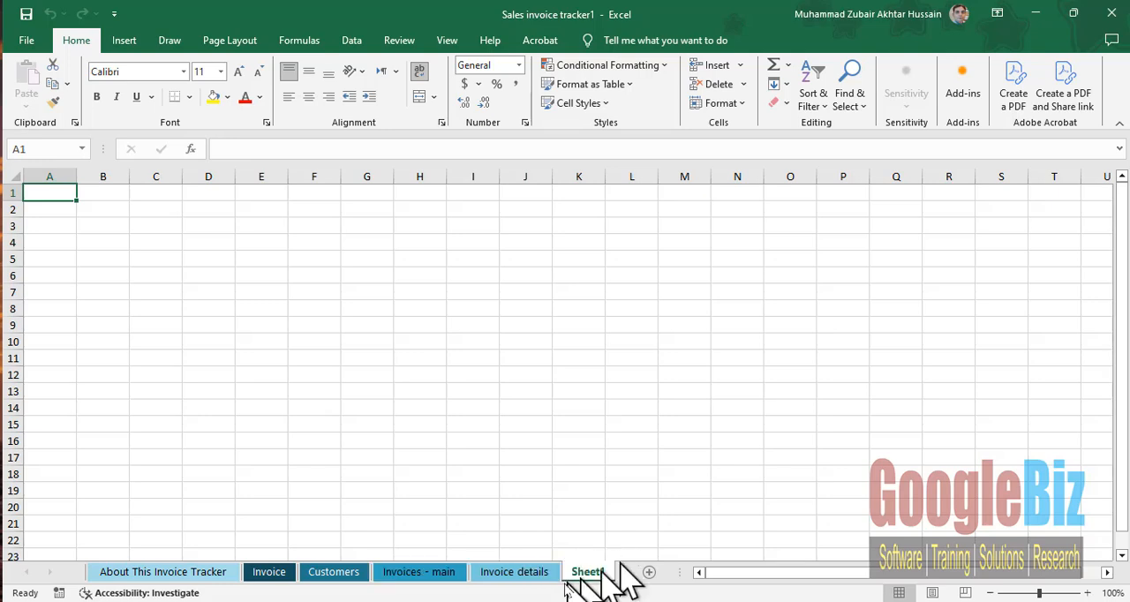
click(262, 308)
click(185, 212)
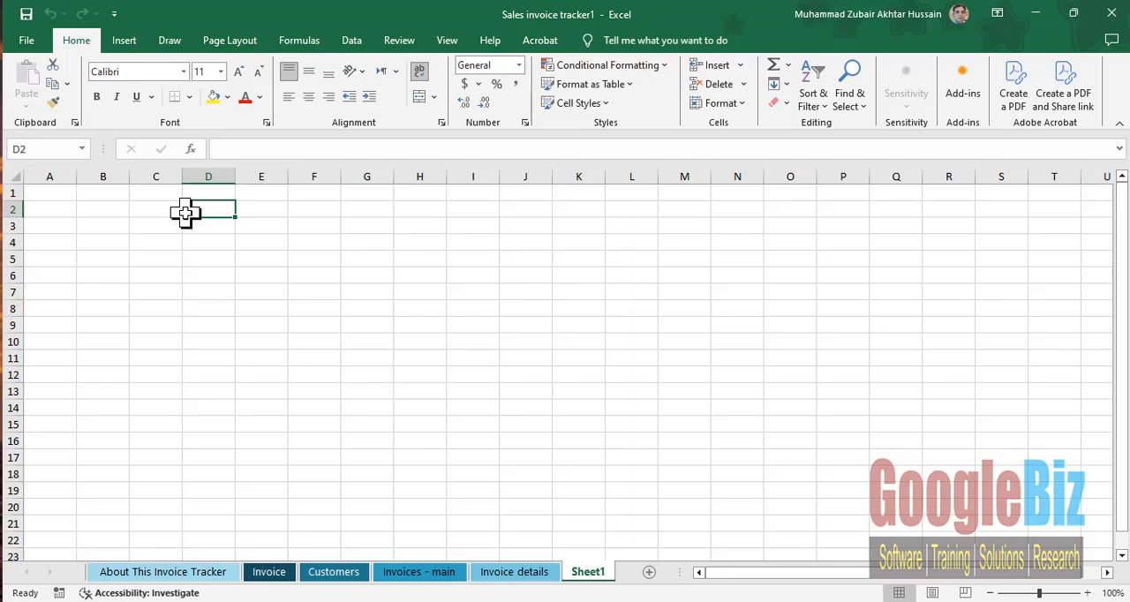
click(154, 273)
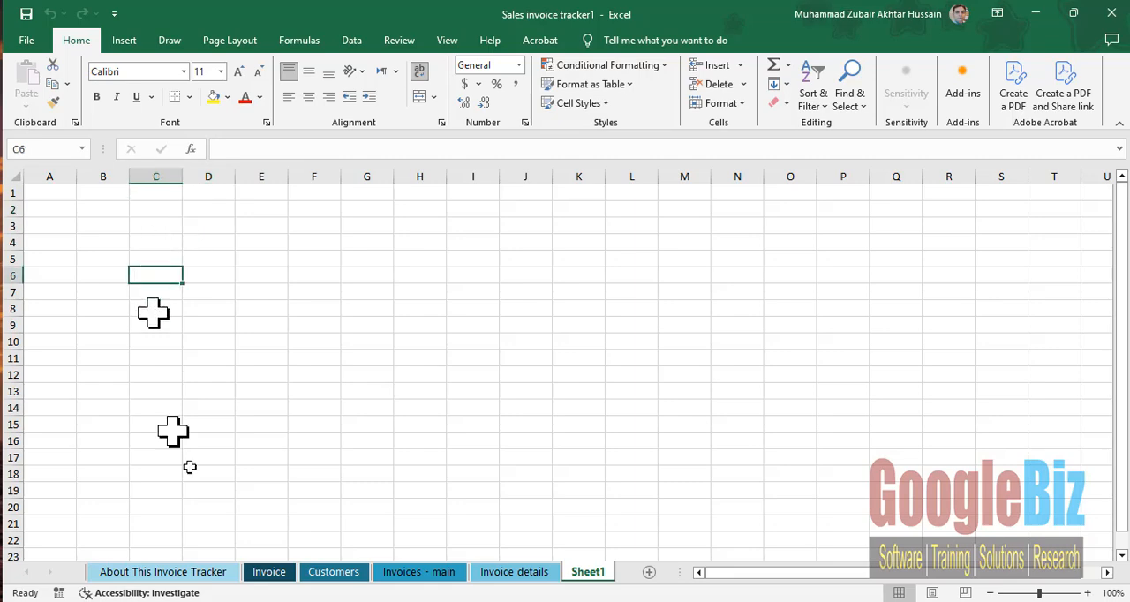
- Examine the Invoice sheet's line-item table headings from Item # to Price and the Invoice Subtotal formula in G36
click(269, 572)
scroll(255, 451, down, 3)
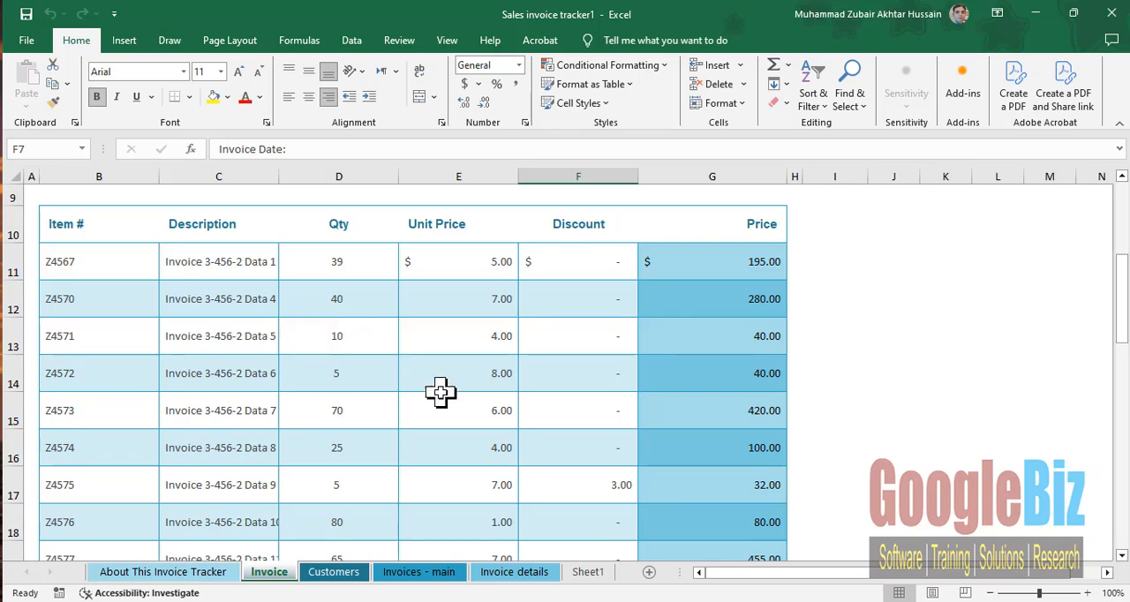
drag(115, 223, 678, 224)
scroll(732, 431, down, 3)
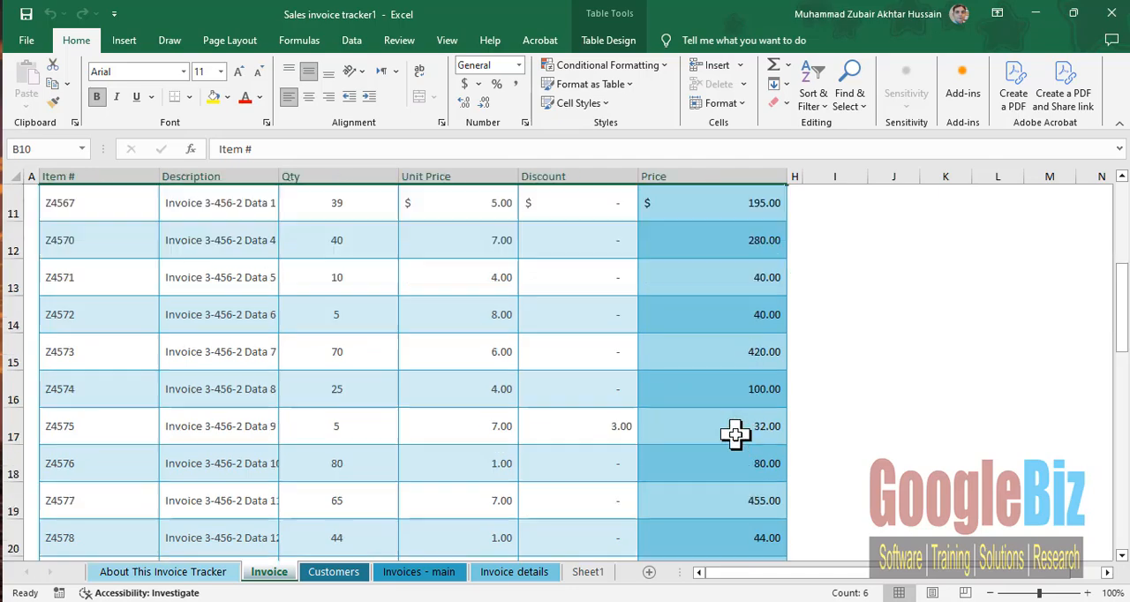
scroll(735, 432, down, 6)
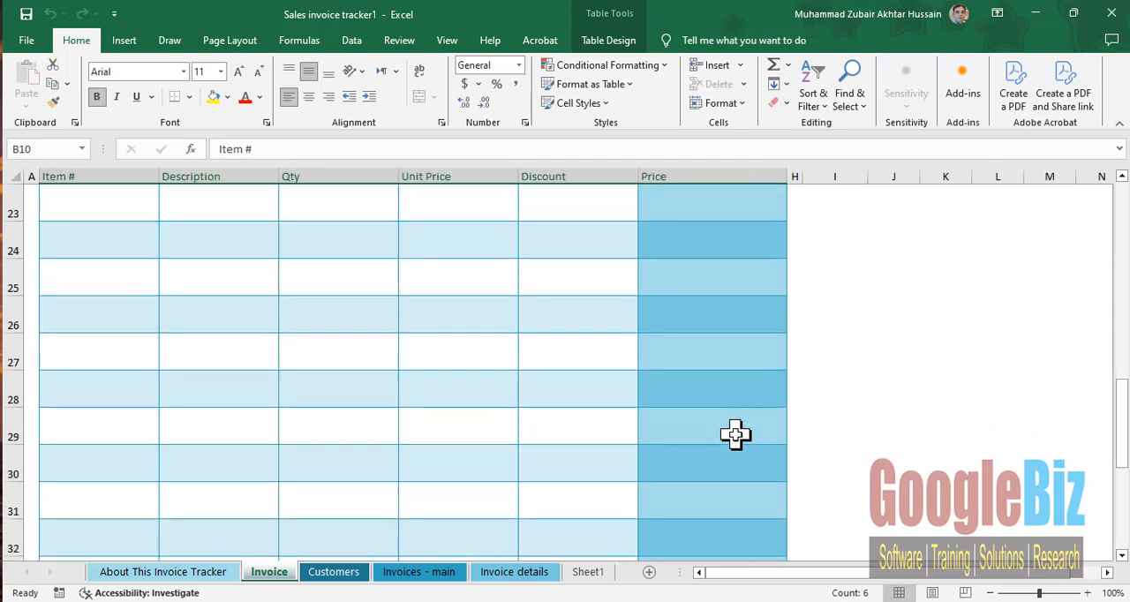
click(707, 287)
scroll(651, 452, up, 11)
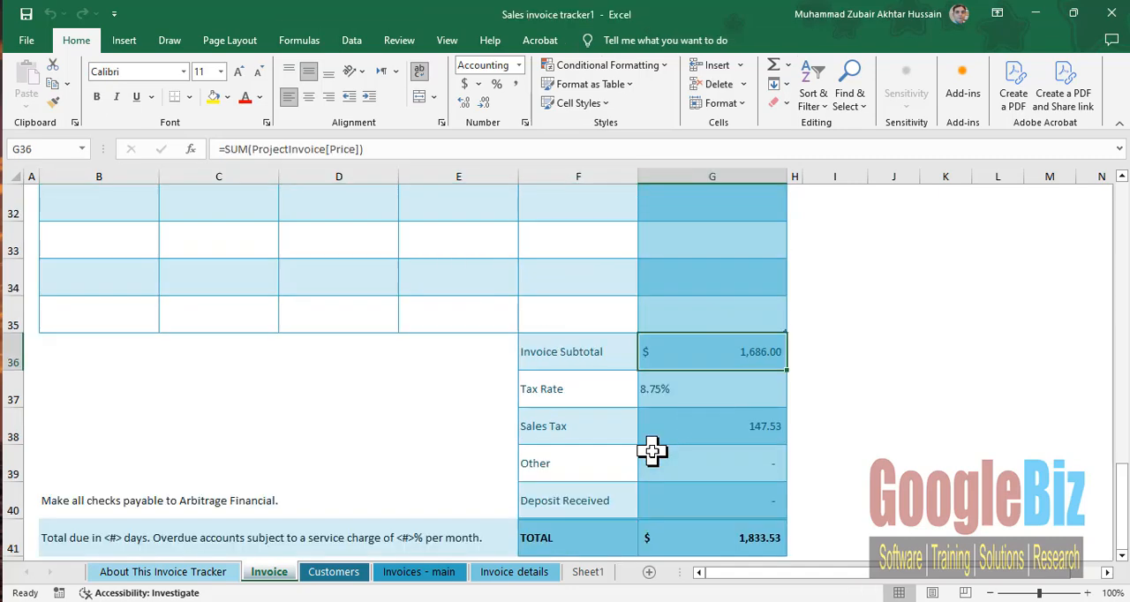
- Create a new blank workbook and enter the title "Student Result" in cell A1
click(27, 39)
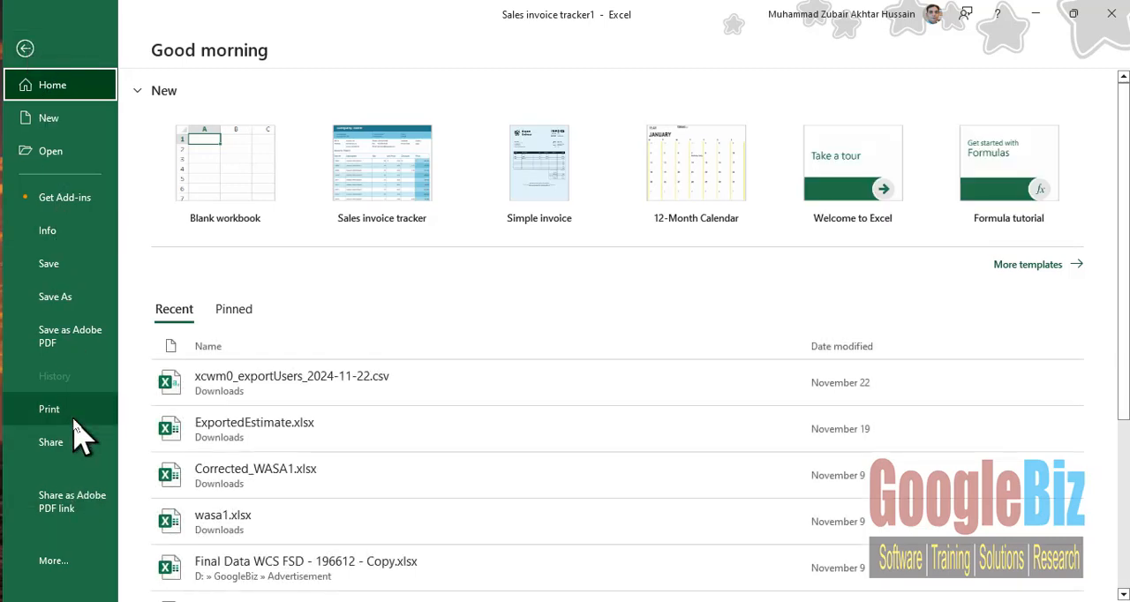
click(229, 185)
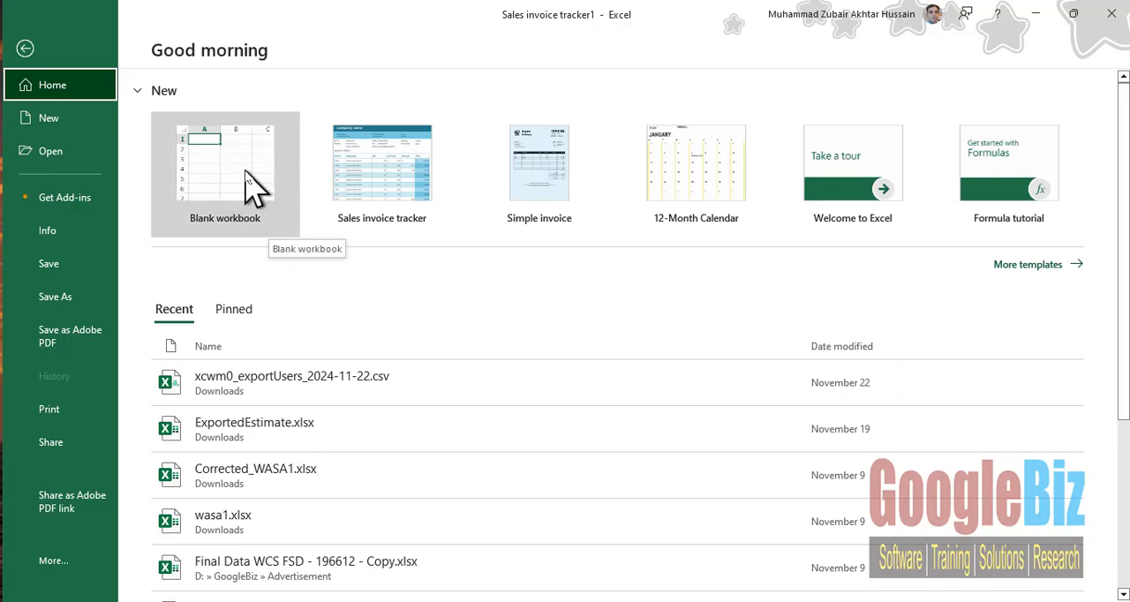
click(245, 174)
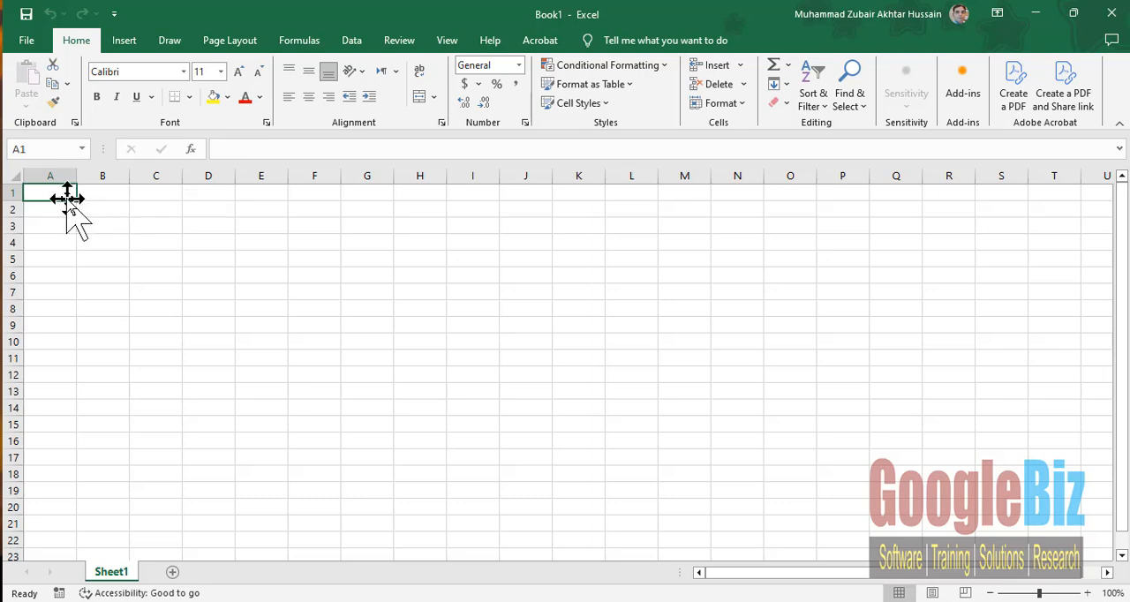
text(Studen)
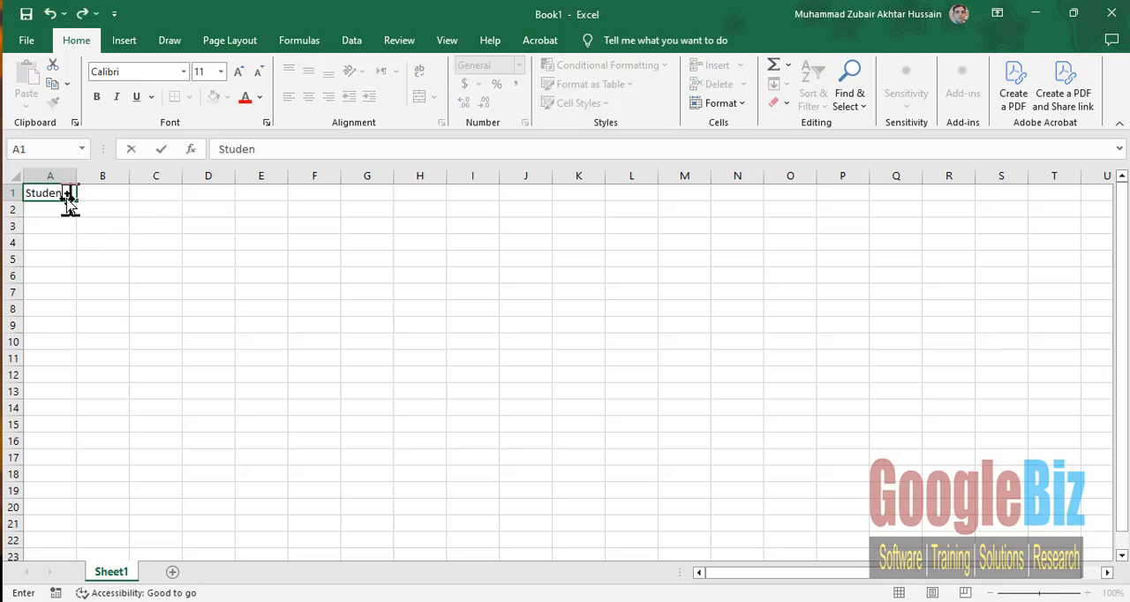
text(t Result)
key(Return)
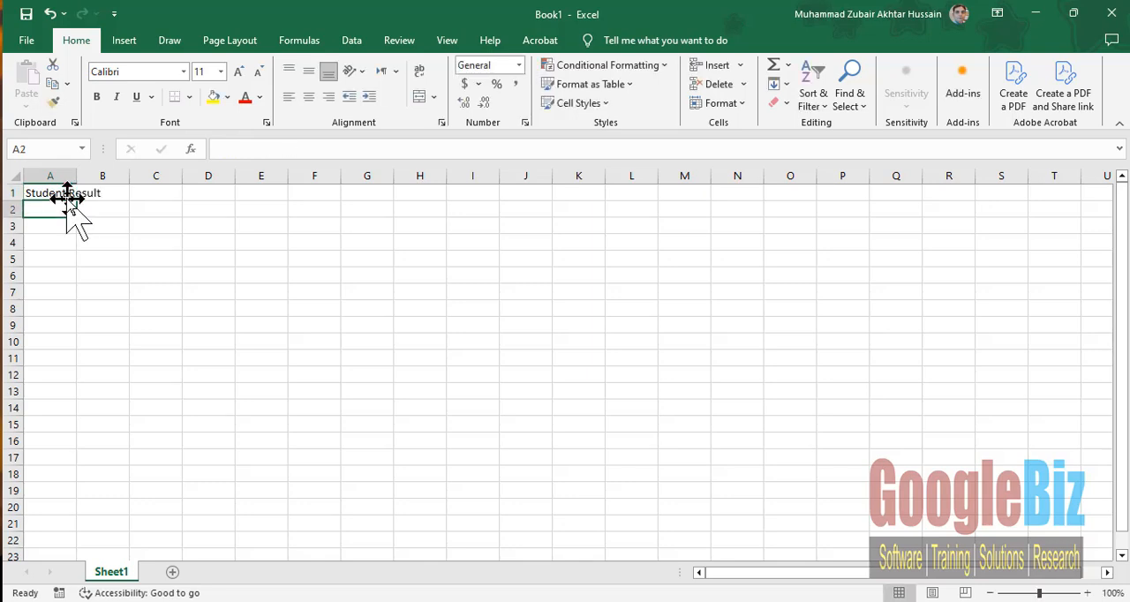
- Enter the column headings "Roll #" in A2 and "Name" in B2
text(Roll #)
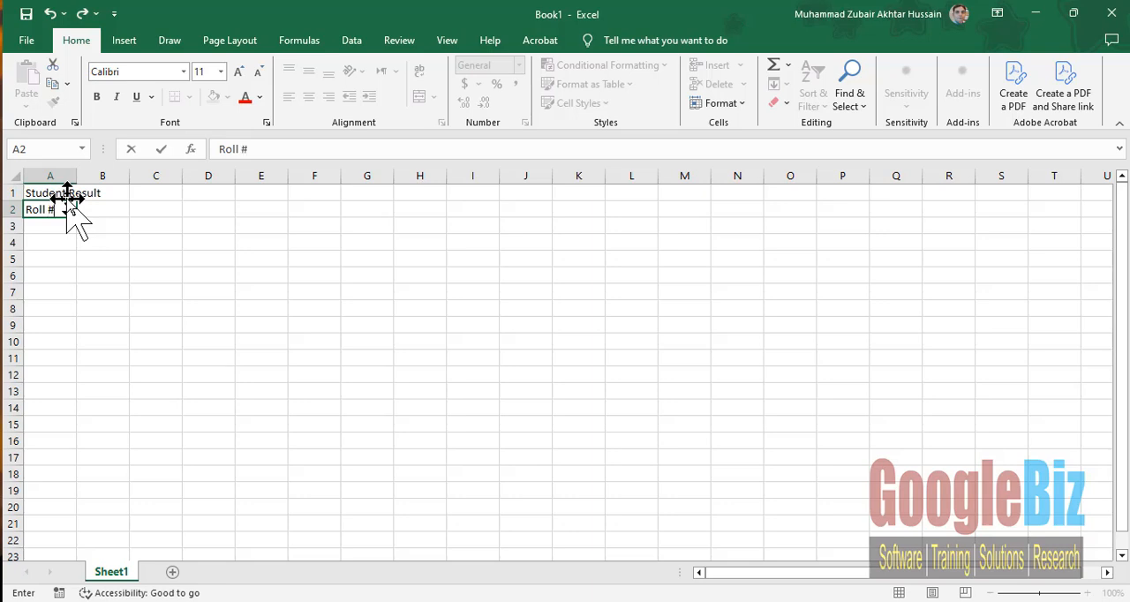
key(Tab)
text(Name)
key(Tab)
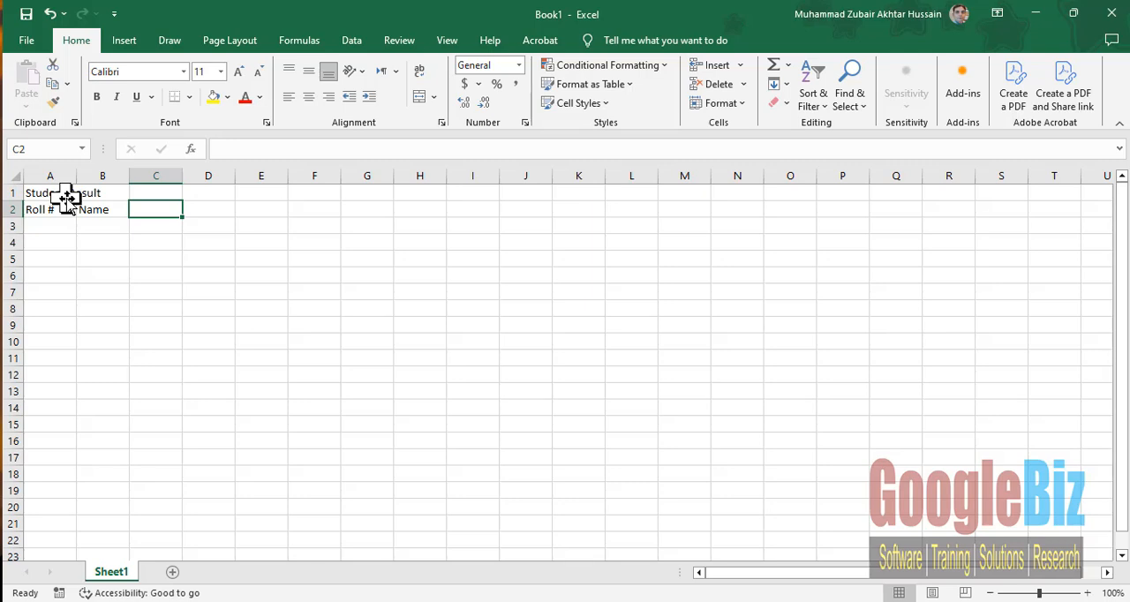
- Enter the subject headings Eng, Bio, Math, Chem and Phy across cells C2 to G2
text(Eg)
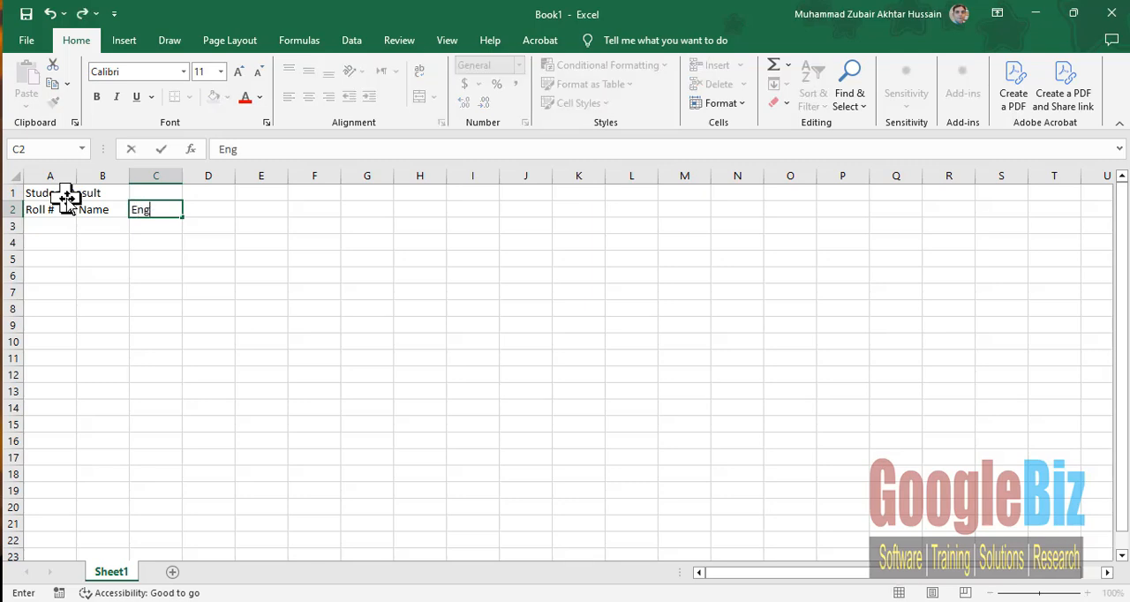
key(Tab)
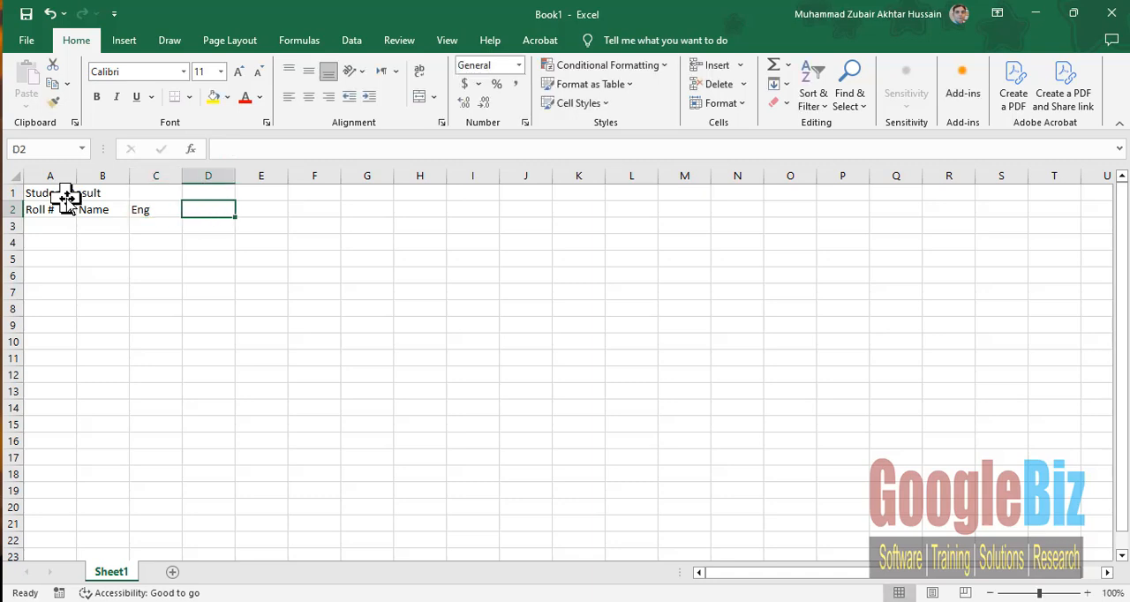
text(Bio)
key(Tab)
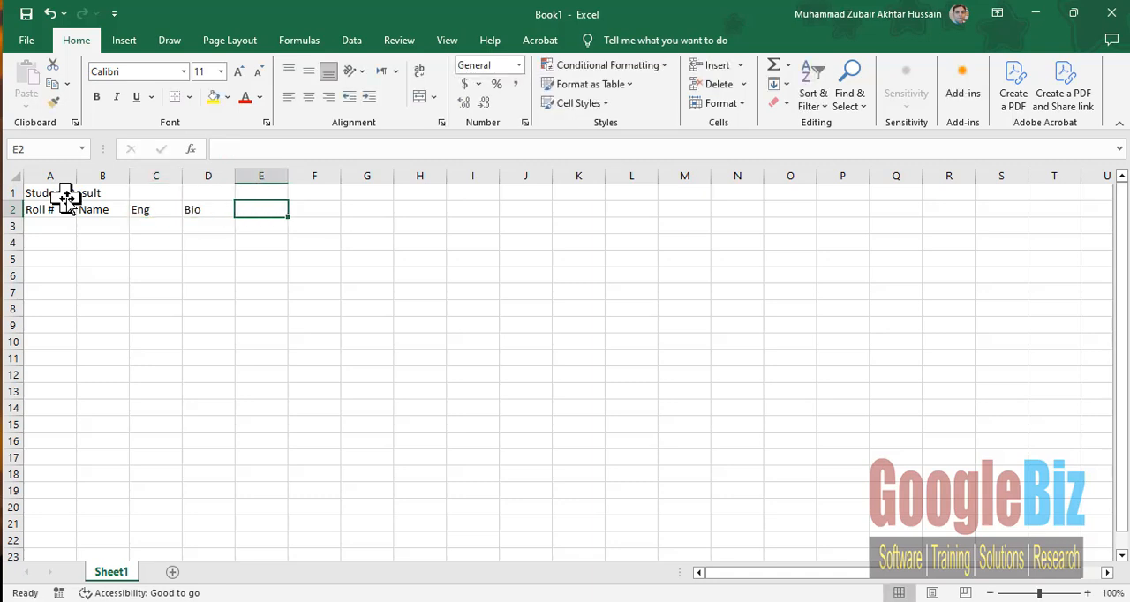
text(Math)
key(Tab)
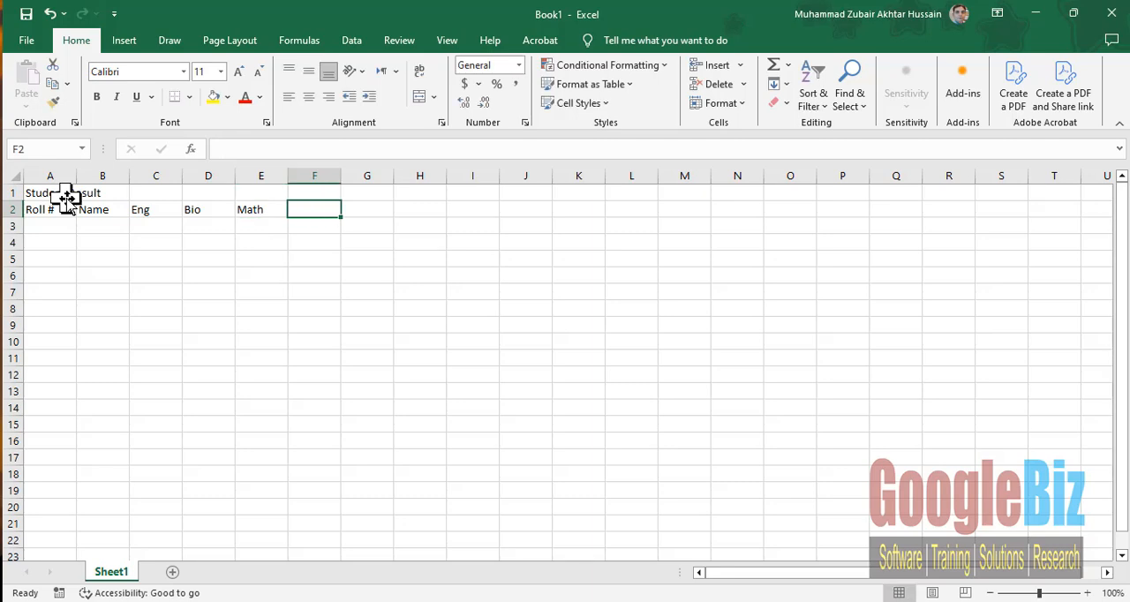
text(Chem)
key(Tab)
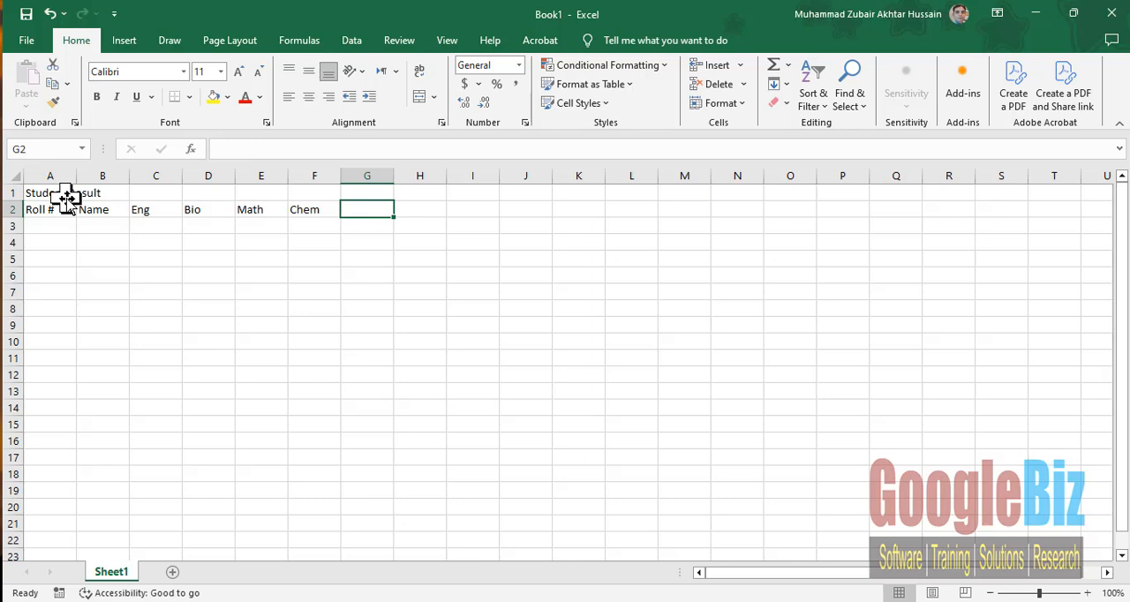
text(Phy)
key(Tab)
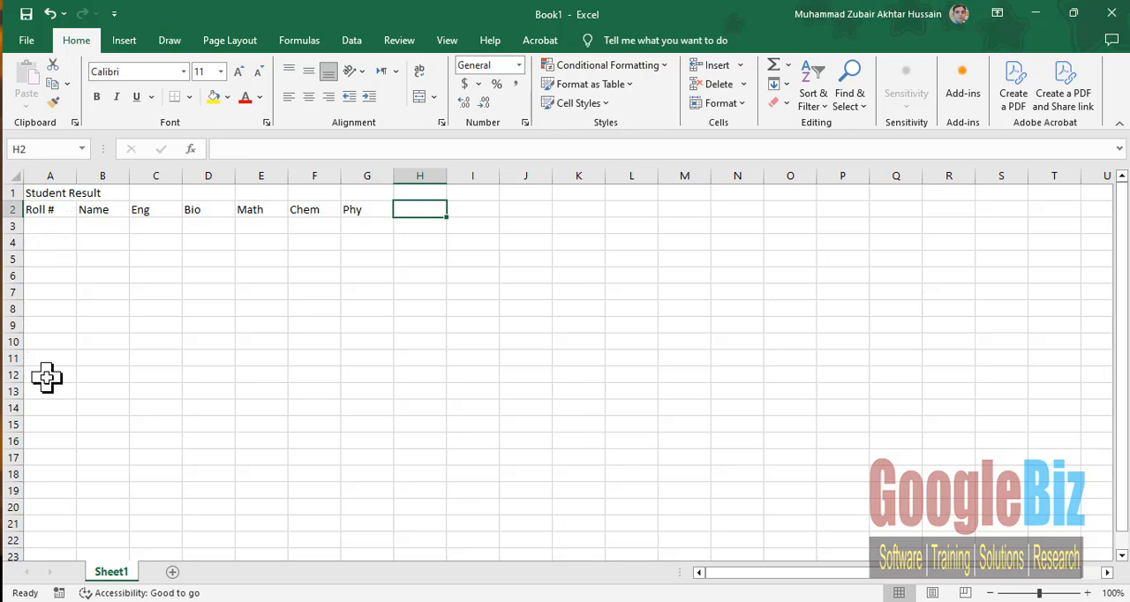
- Set the font size of the "Student Result" title in A1 to 18
drag(45, 378, 84, 361)
click(81, 276)
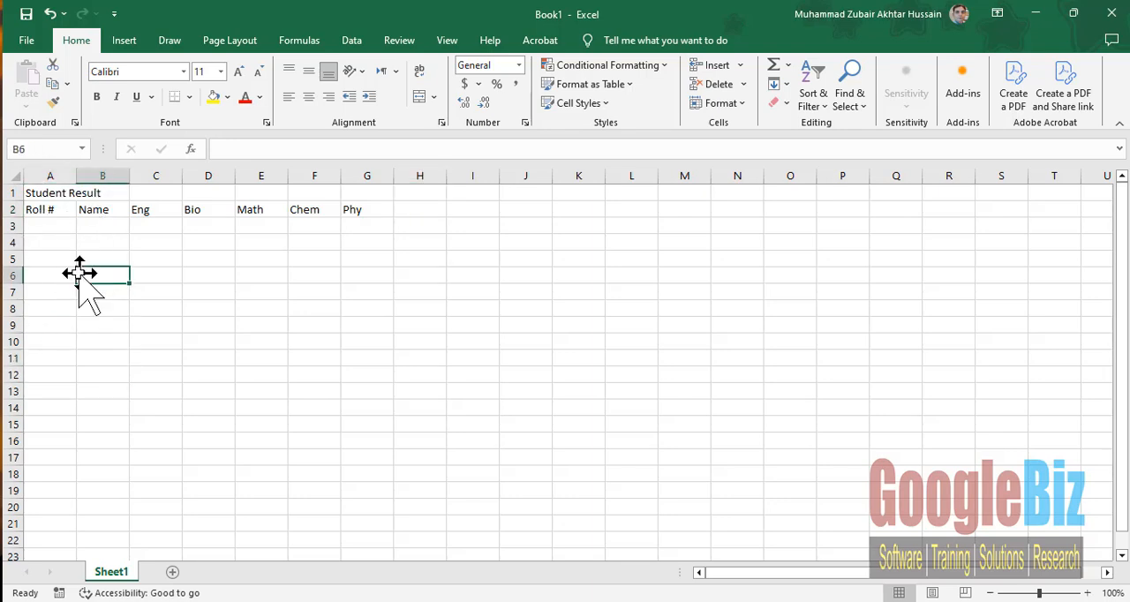
ctrl+scroll(77, 275, up, 1)
ctrl+scroll(78, 276, up, 5)
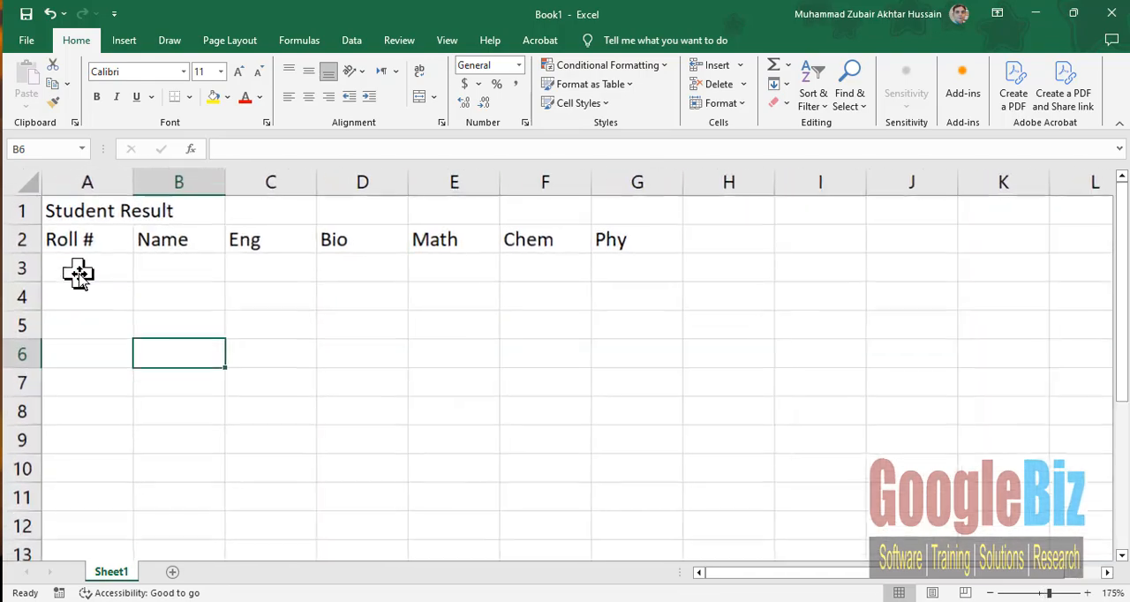
click(77, 219)
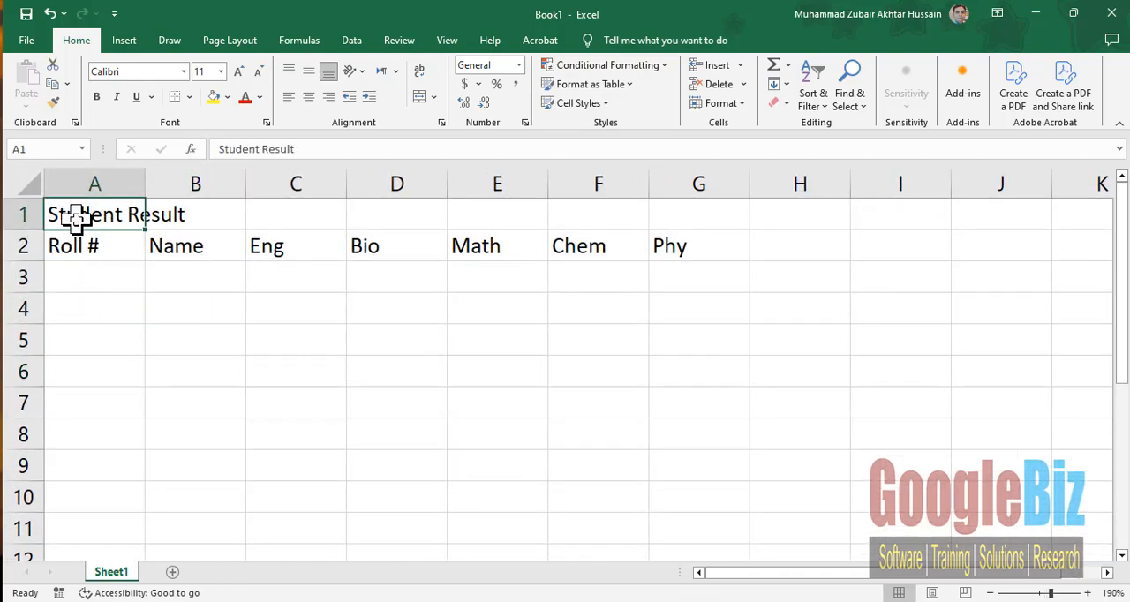
click(219, 71)
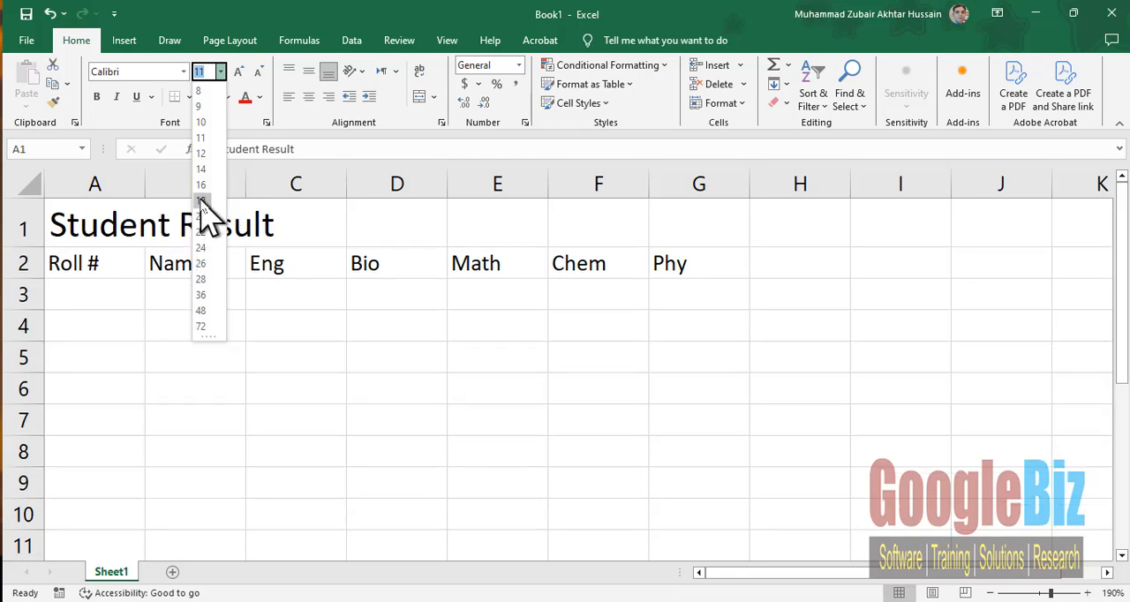
click(201, 200)
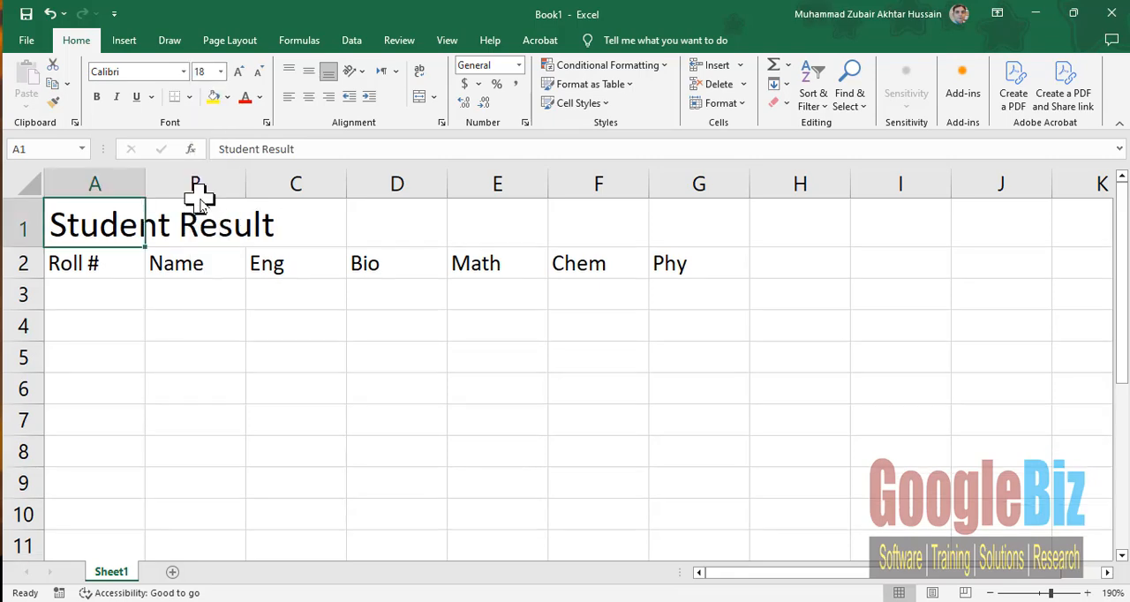
- Increase the heading row A2:G2 to font size 12 and make it bold
click(80, 263)
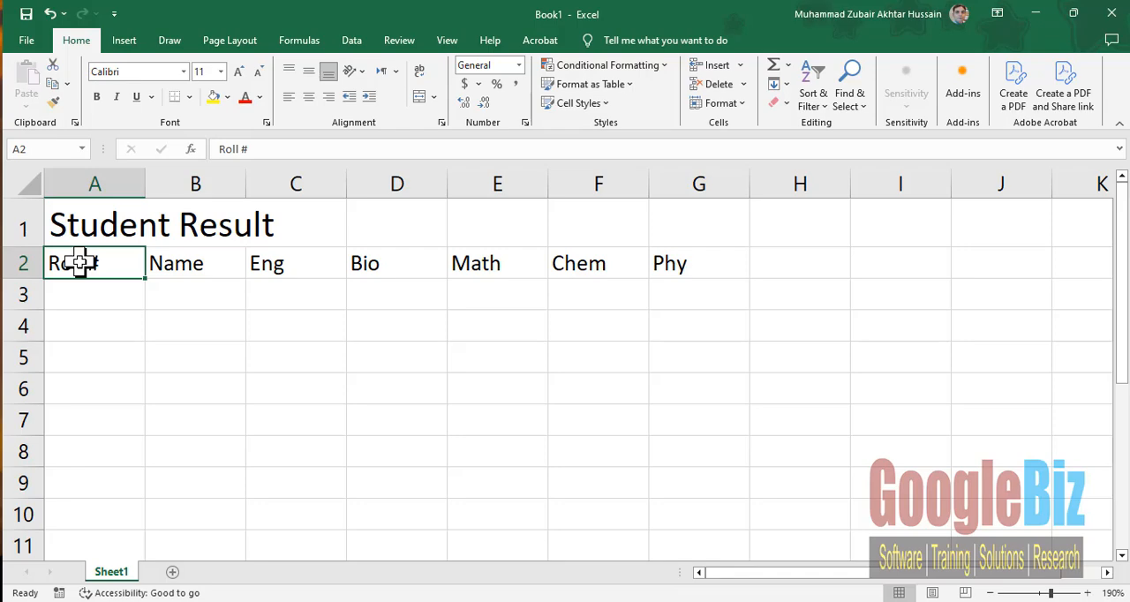
drag(79, 263, 667, 273)
click(240, 74)
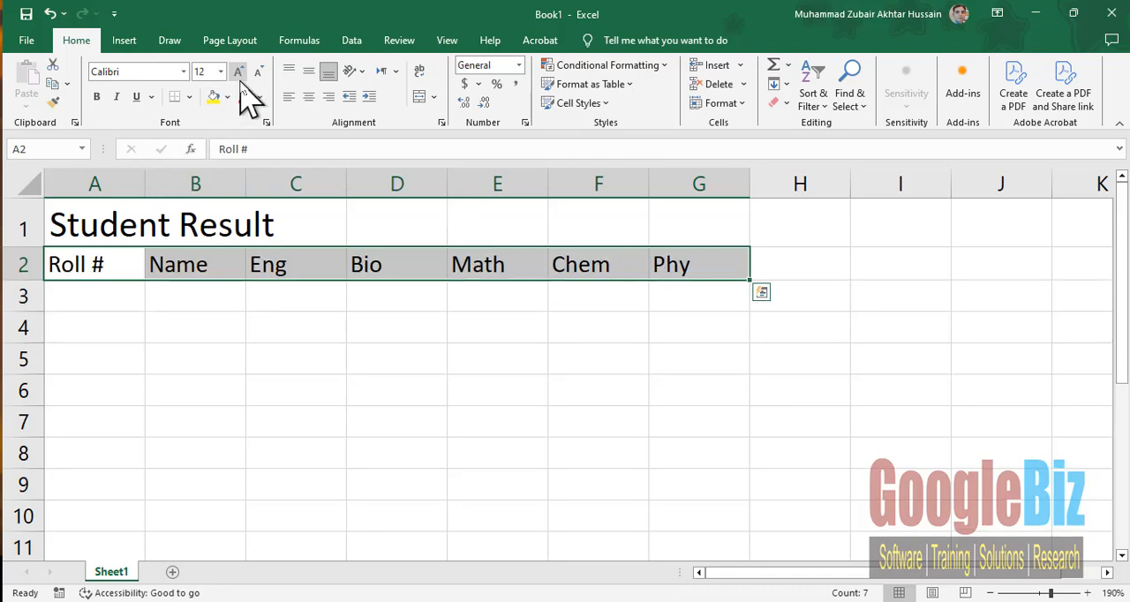
click(97, 98)
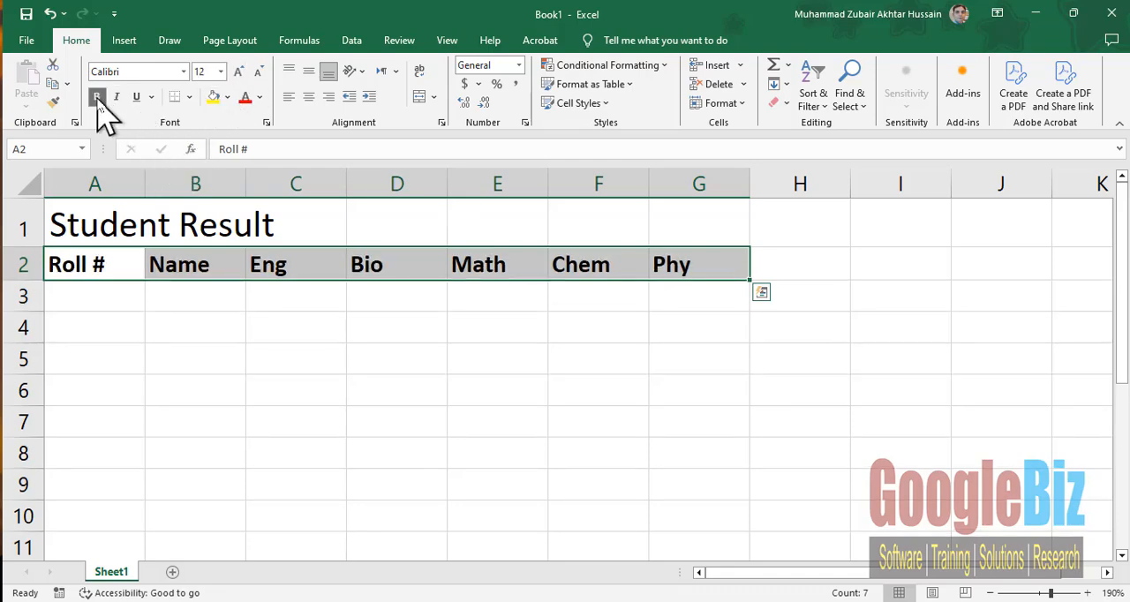
- Enter the first two roll numbers, 1 in A3 and 2 in A4
click(75, 297)
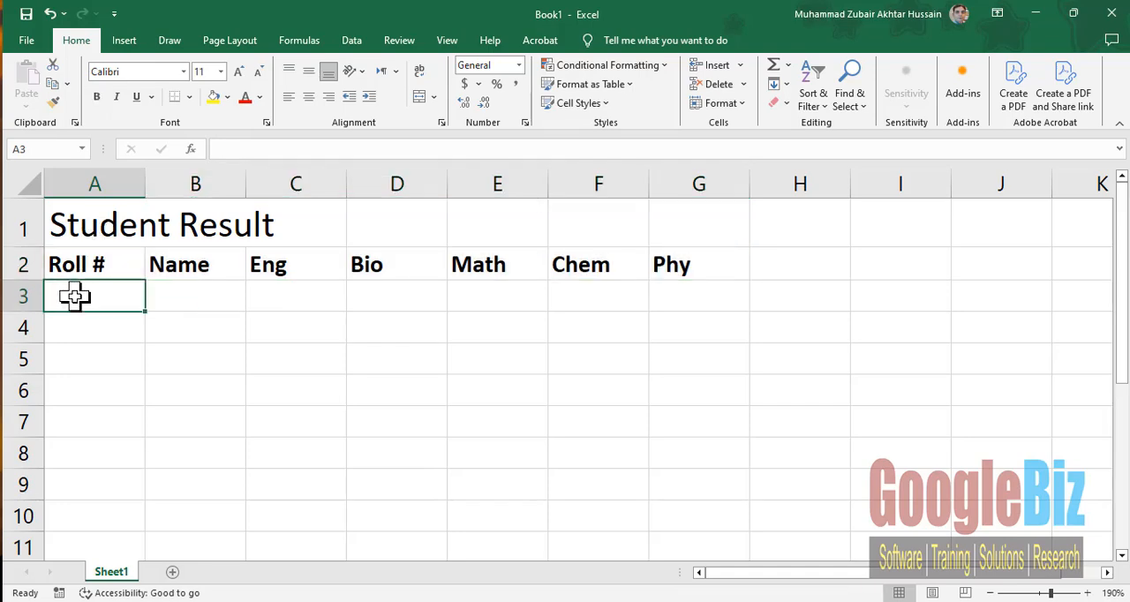
text(1)
key(Return)
text(2)
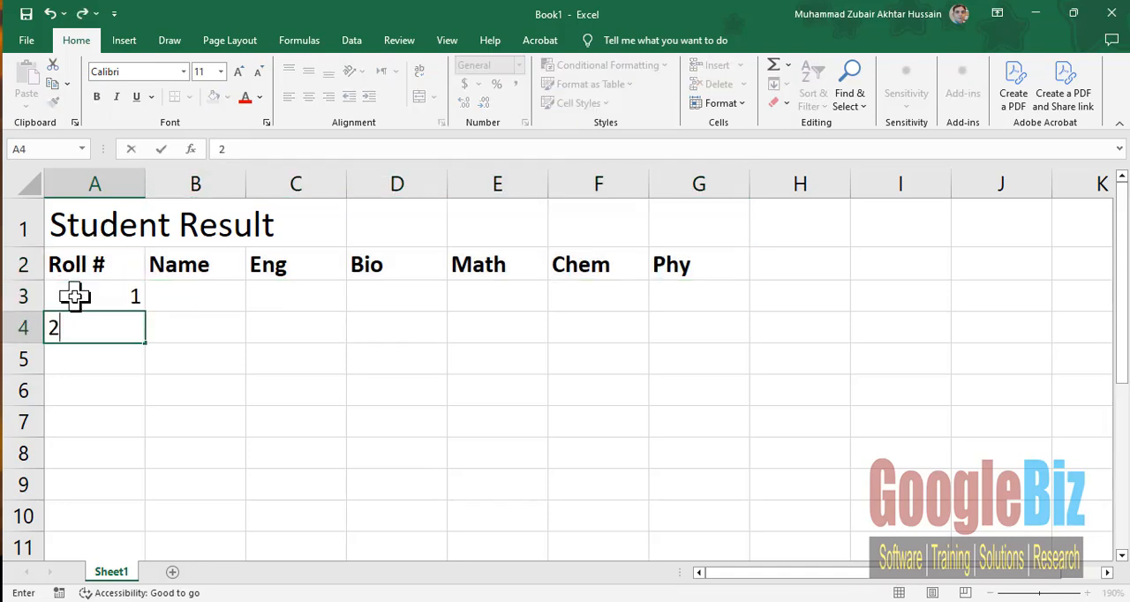
key(Return)
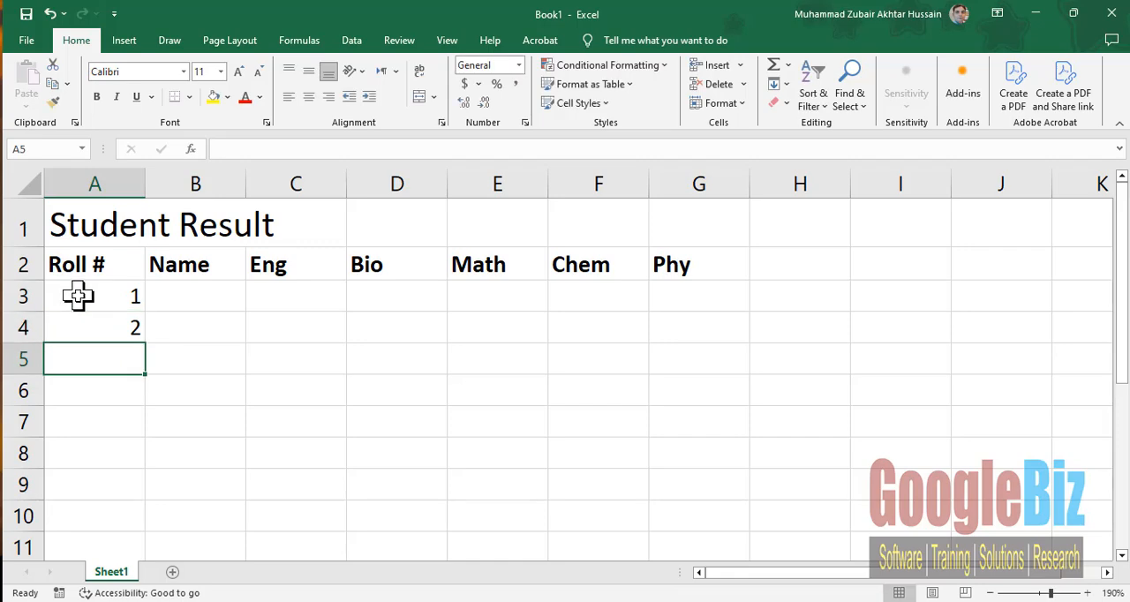
- Try extending the roll number series from A3:A4 down to A8, and undo the fill
click(78, 297)
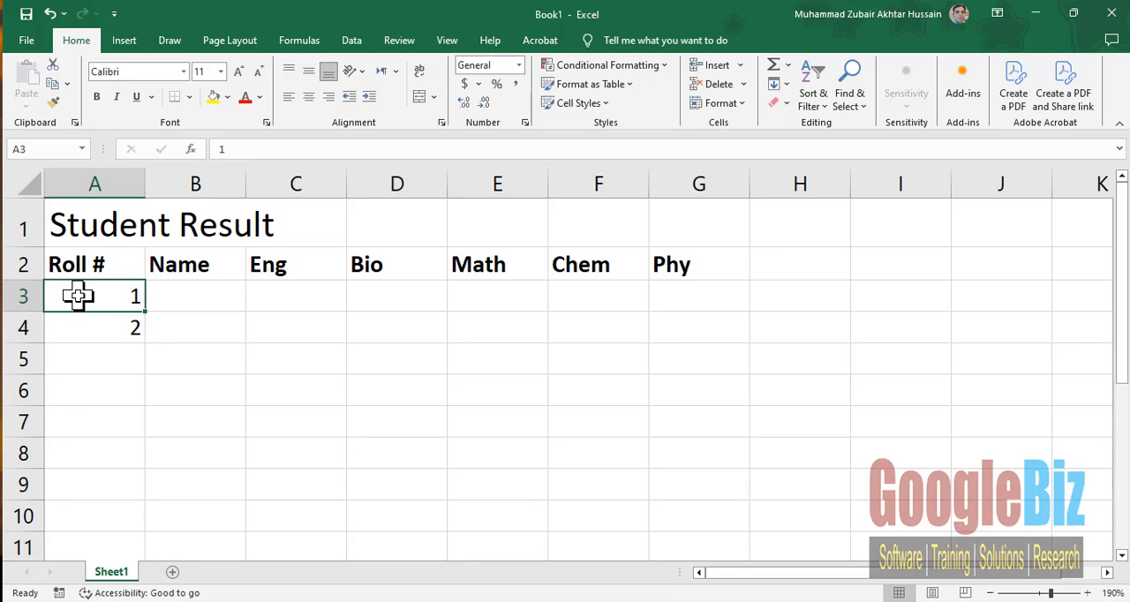
drag(93, 295, 94, 317)
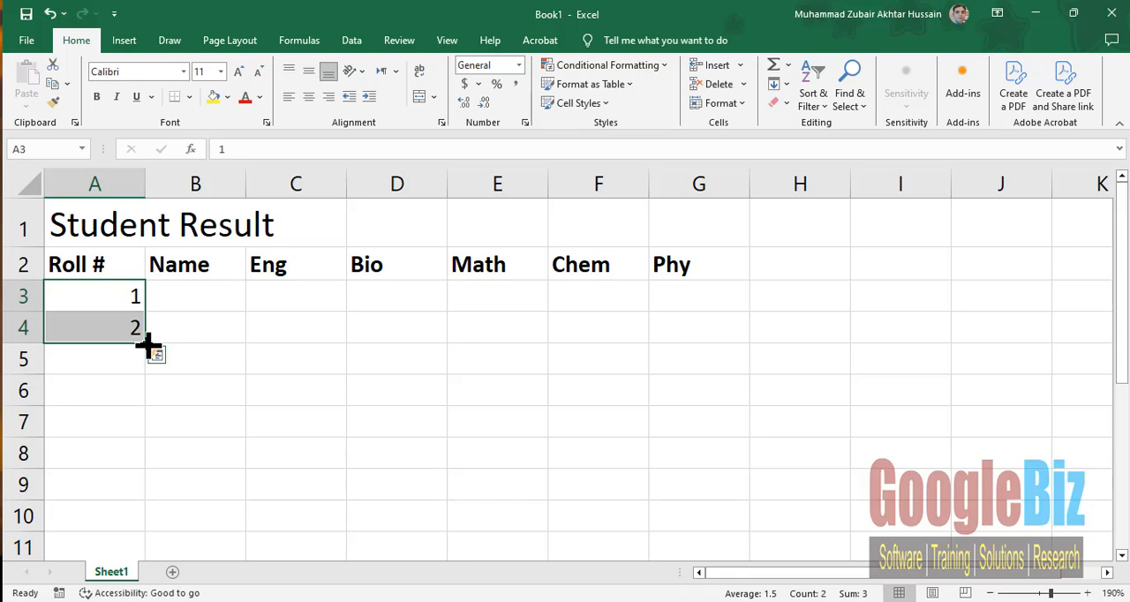
drag(148, 346, 131, 457)
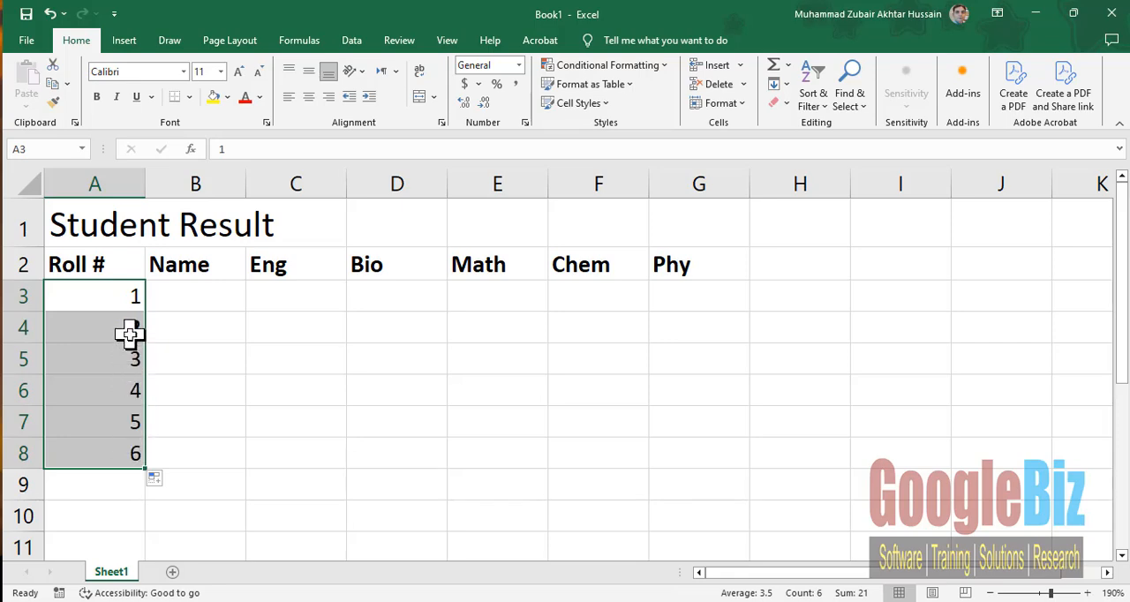
key(ctrl+z)
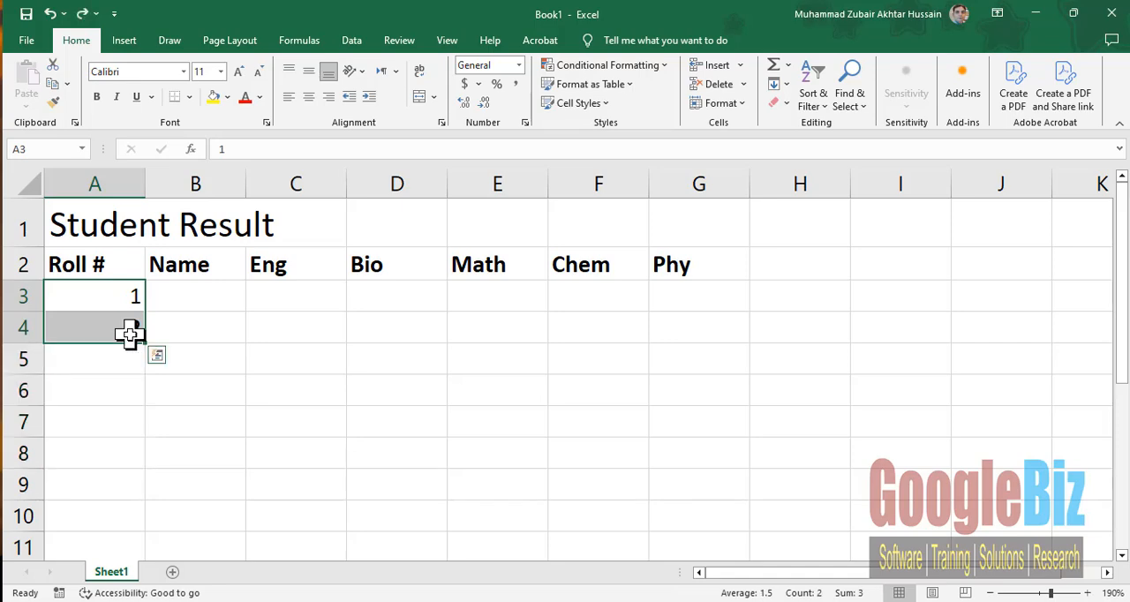
- Fill the roll number series from A3:A4 down to A8 and centre the numbers horizontally
click(212, 294)
drag(97, 303, 92, 325)
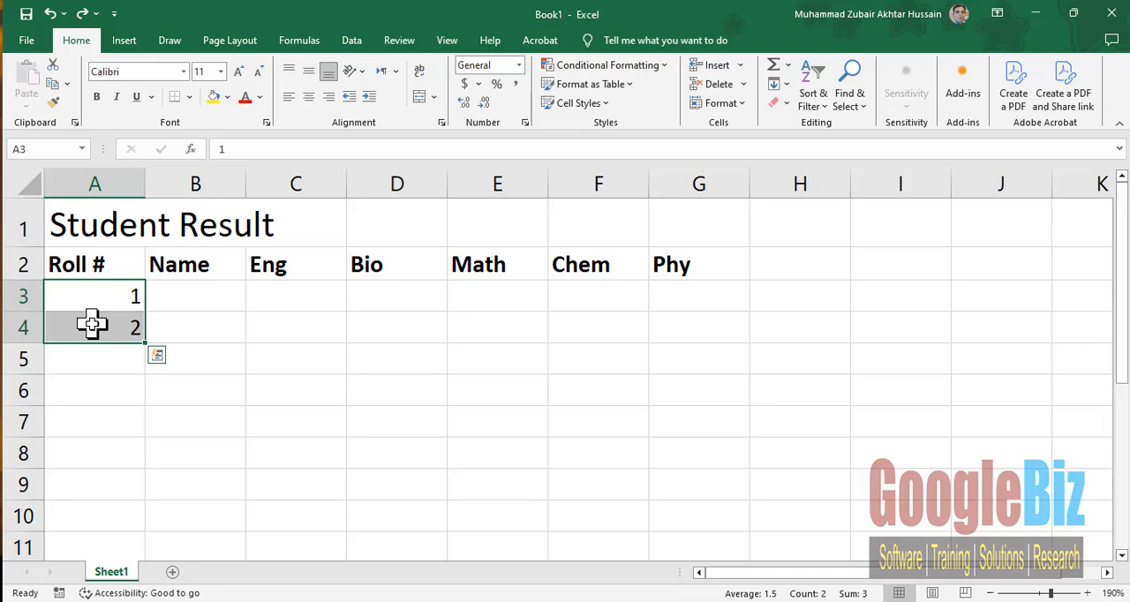
drag(145, 344, 135, 456)
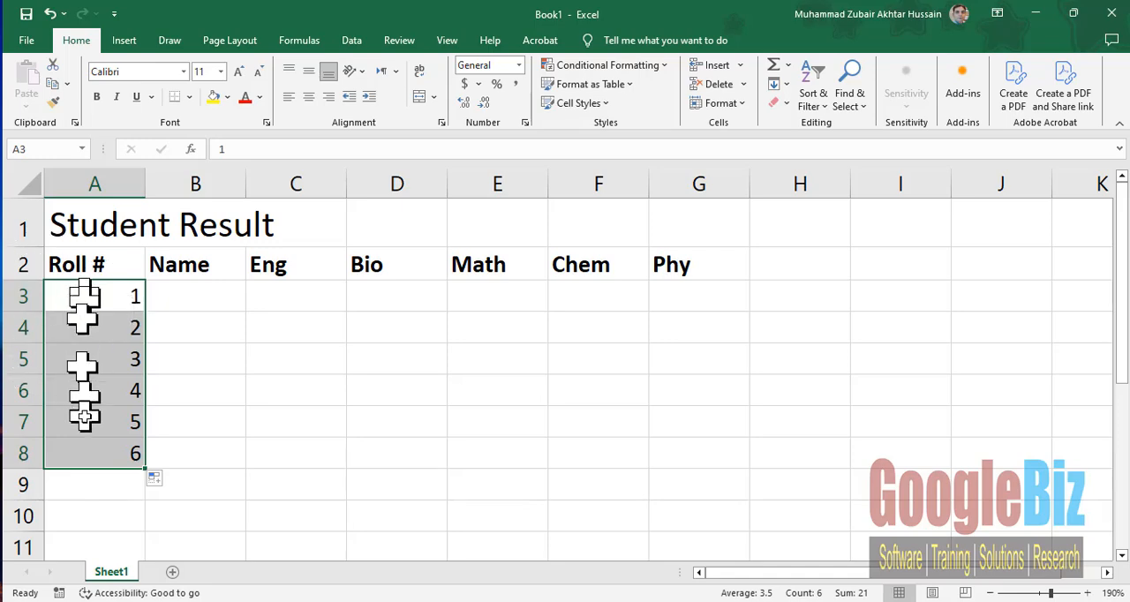
click(311, 97)
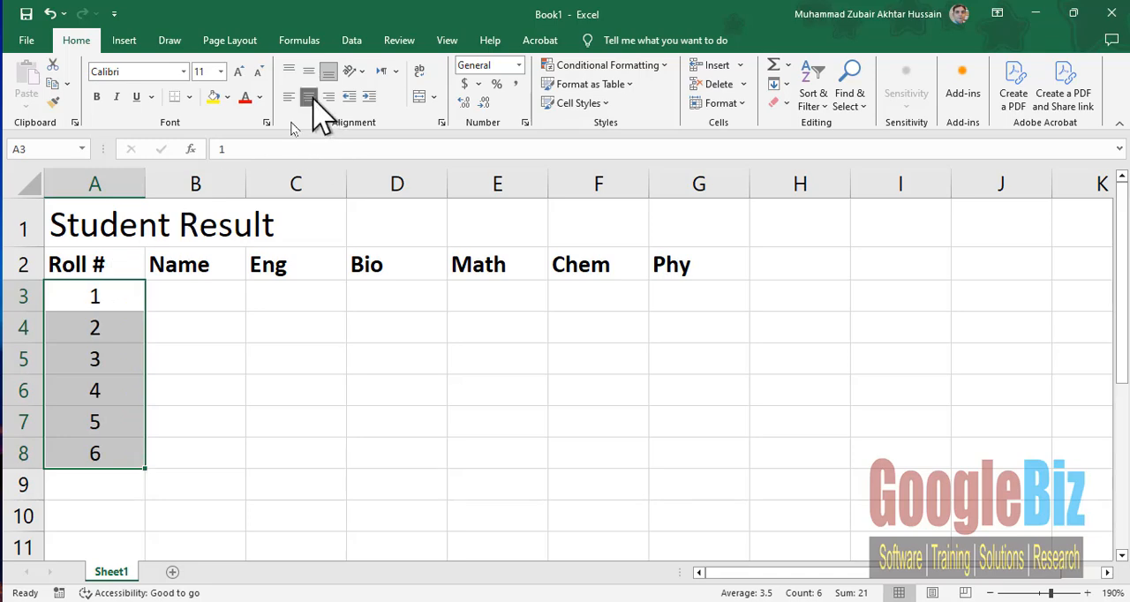
- Enter the five students' names down the Name column, in cells B3:B7
click(188, 293)
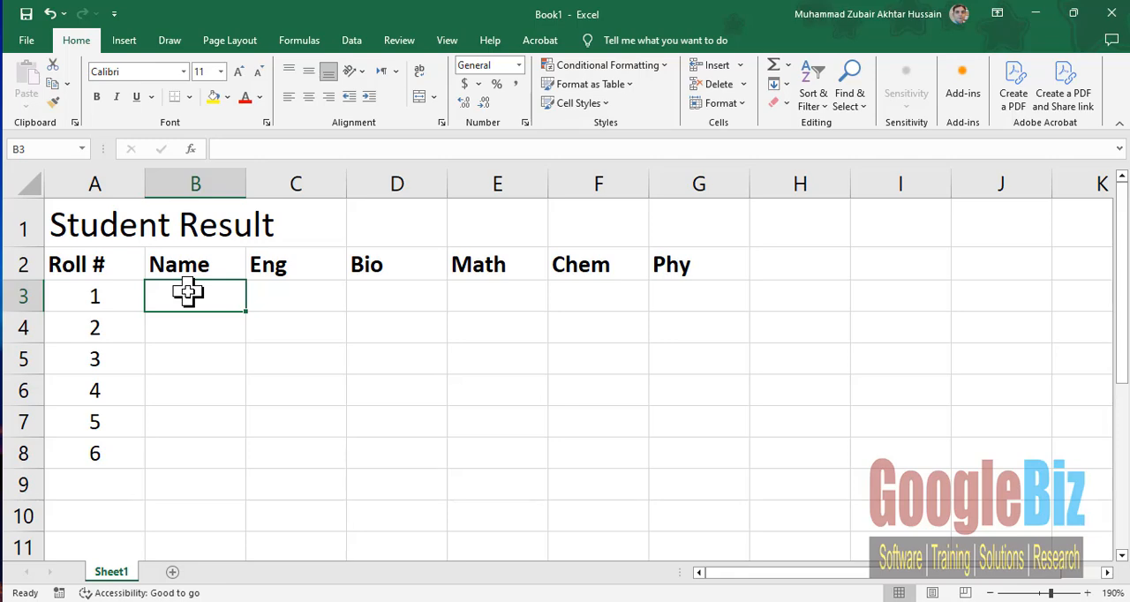
text(Muhammad Ali)
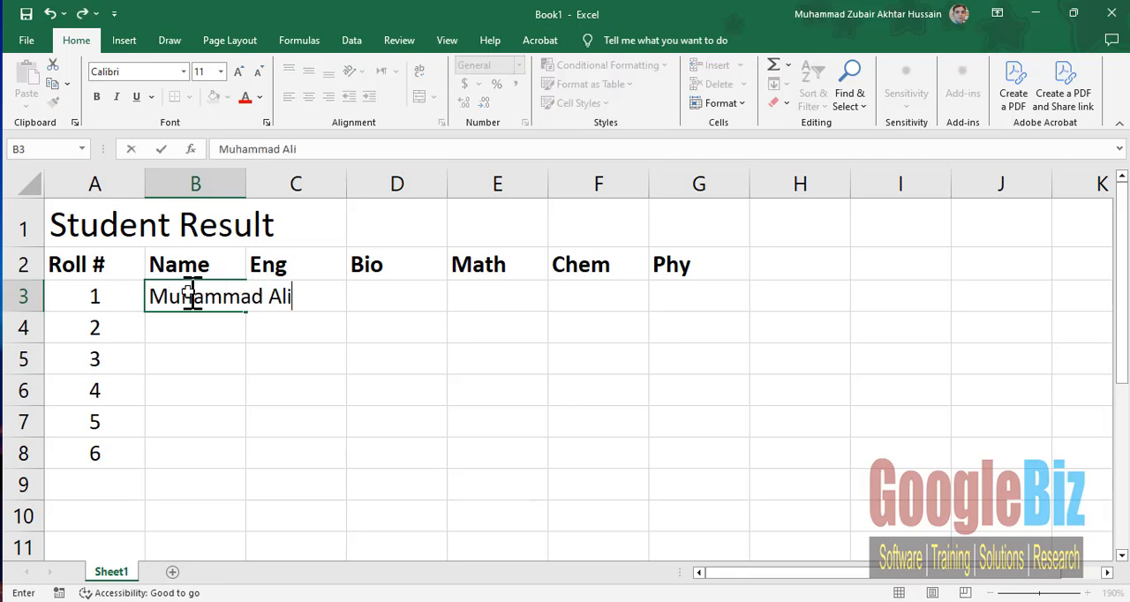
key(Return)
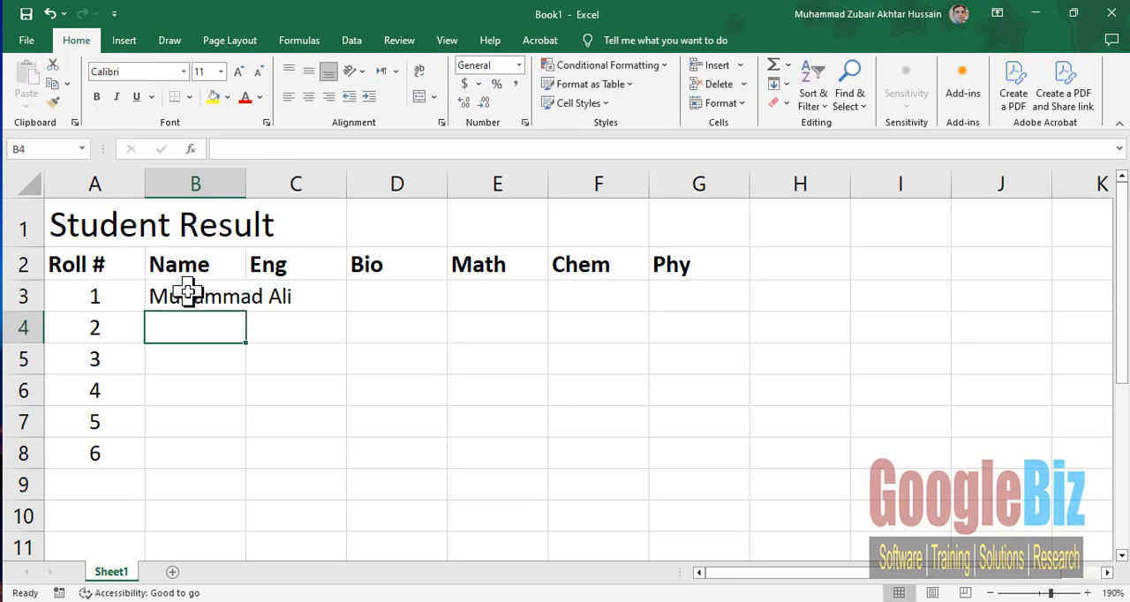
text(Babar)
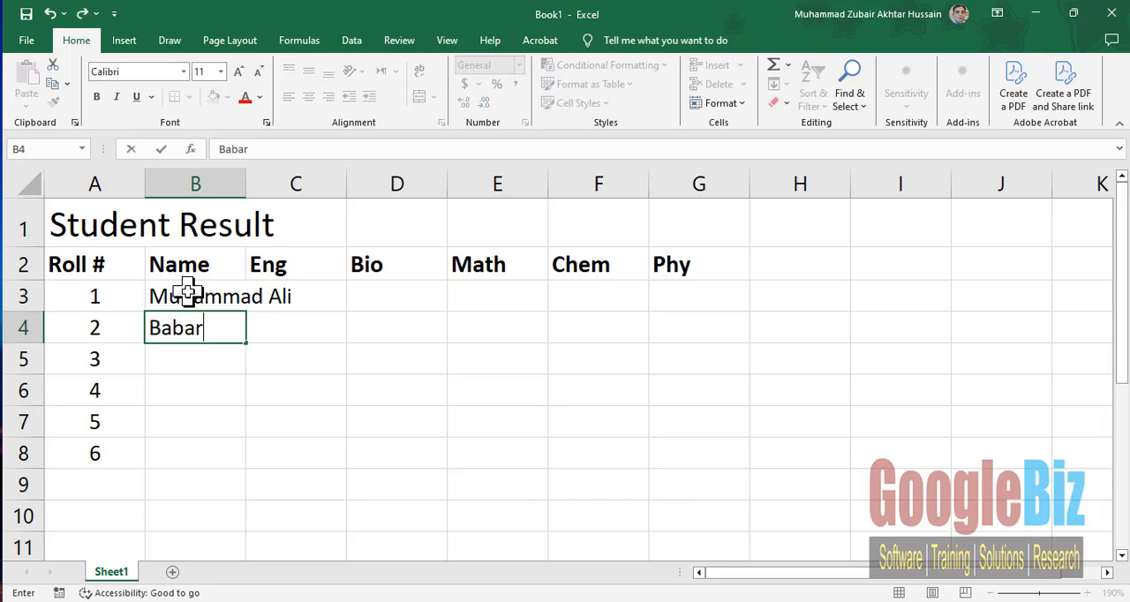
text( Jamil)
key(Return)
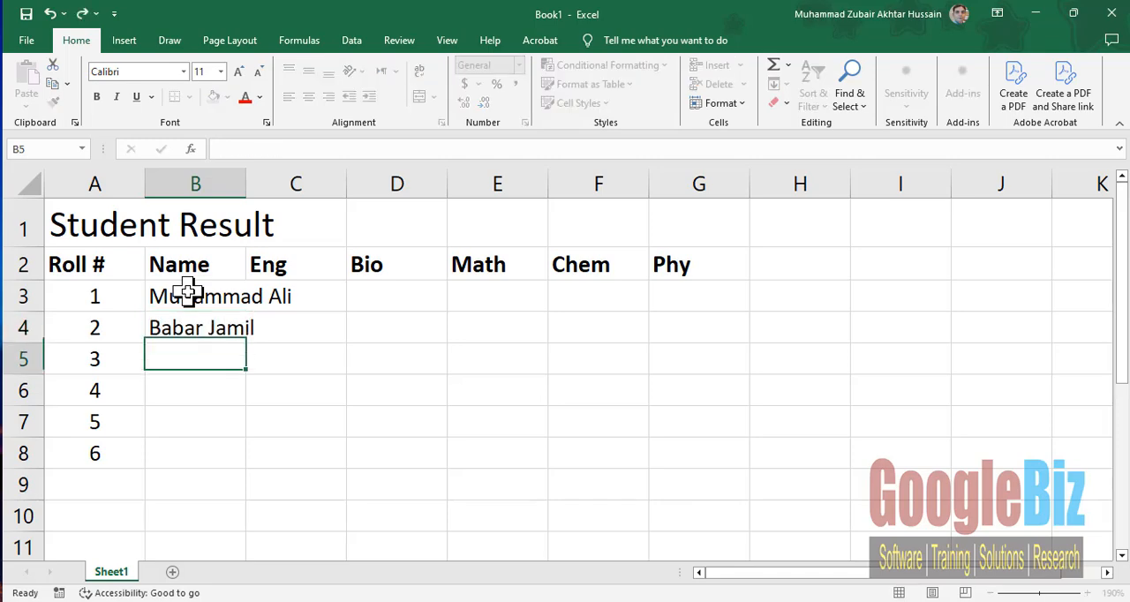
text(Kashif)
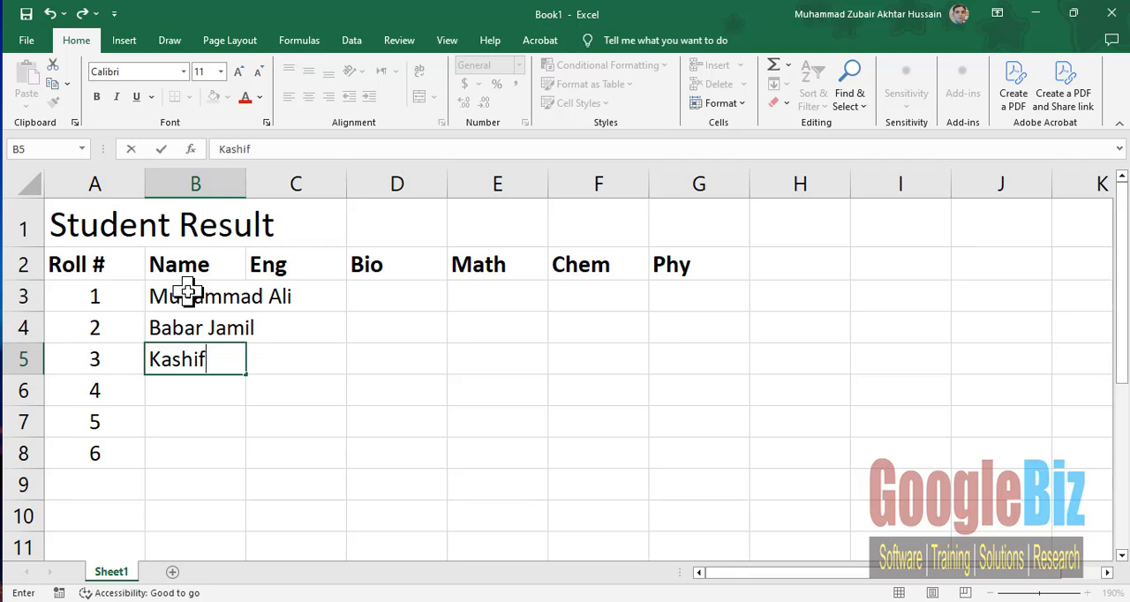
key(Return)
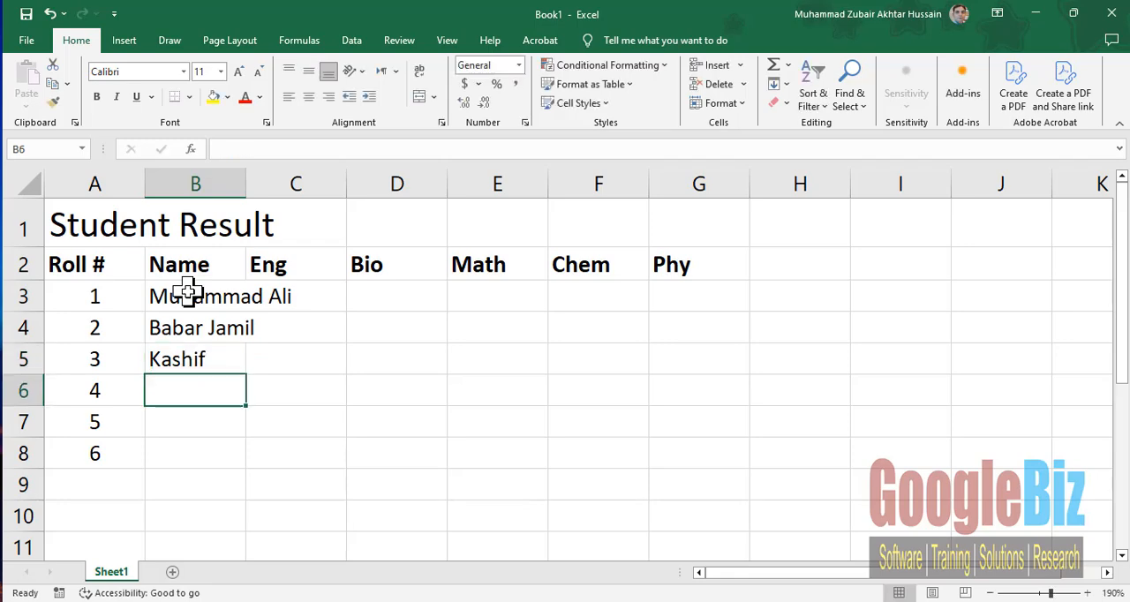
text(Sadaf)
key(Return)
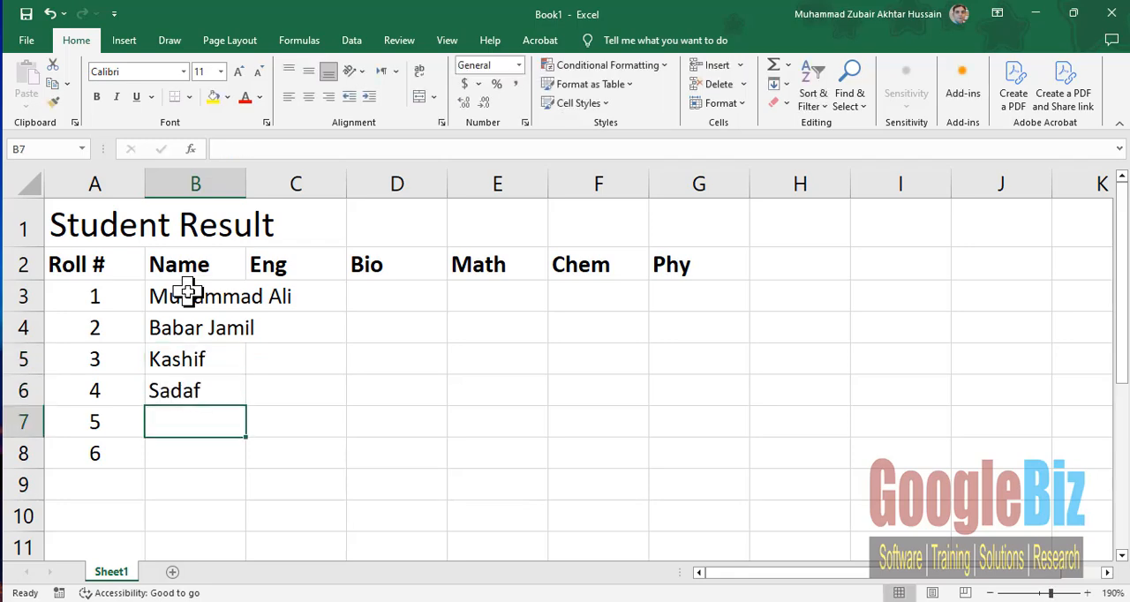
text(Akram)
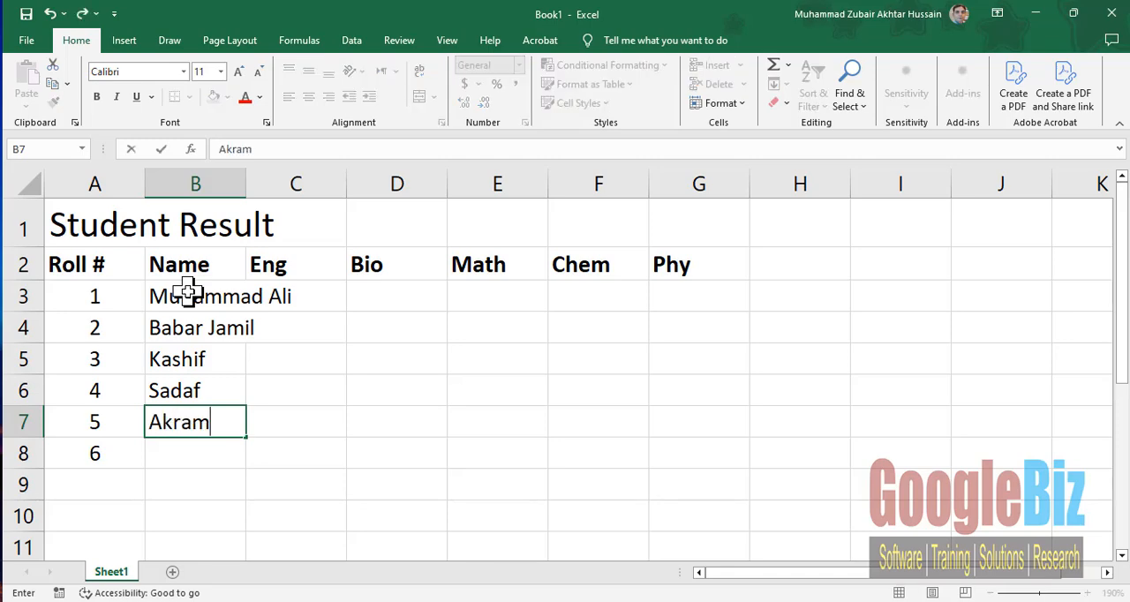
key(Return)
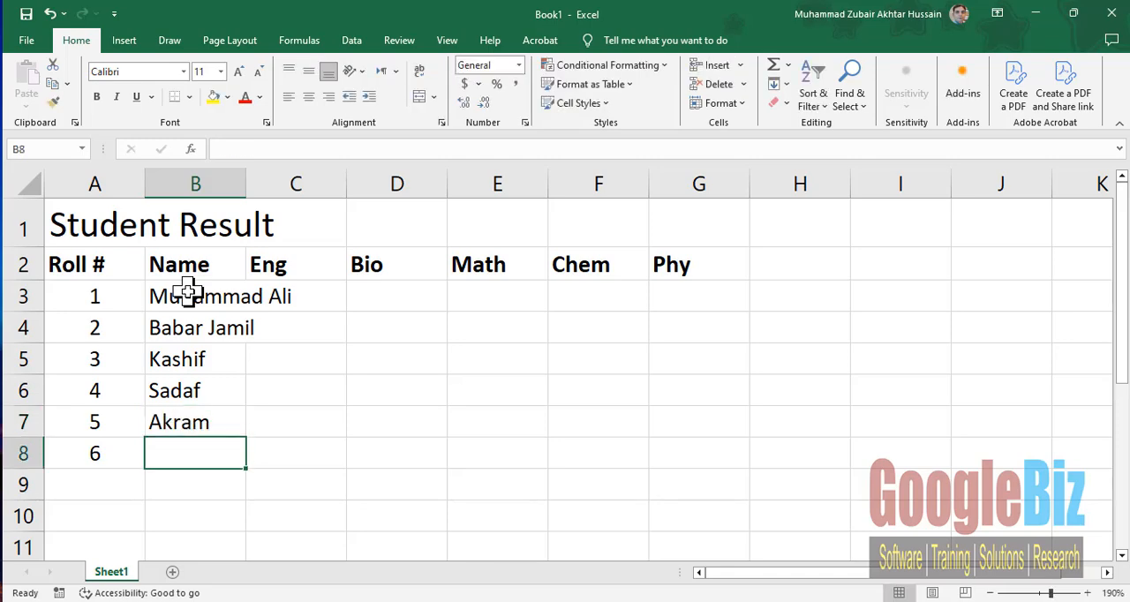
- Clear the unused roll number 6 from cell A8
key(Left)
key(Delete)
- Enter the Eng marks 75, 95, 68, 95 and 82 in cells C3:C7
key(Up)
key(Up)
key(Up)
key(Up)
key(Up)
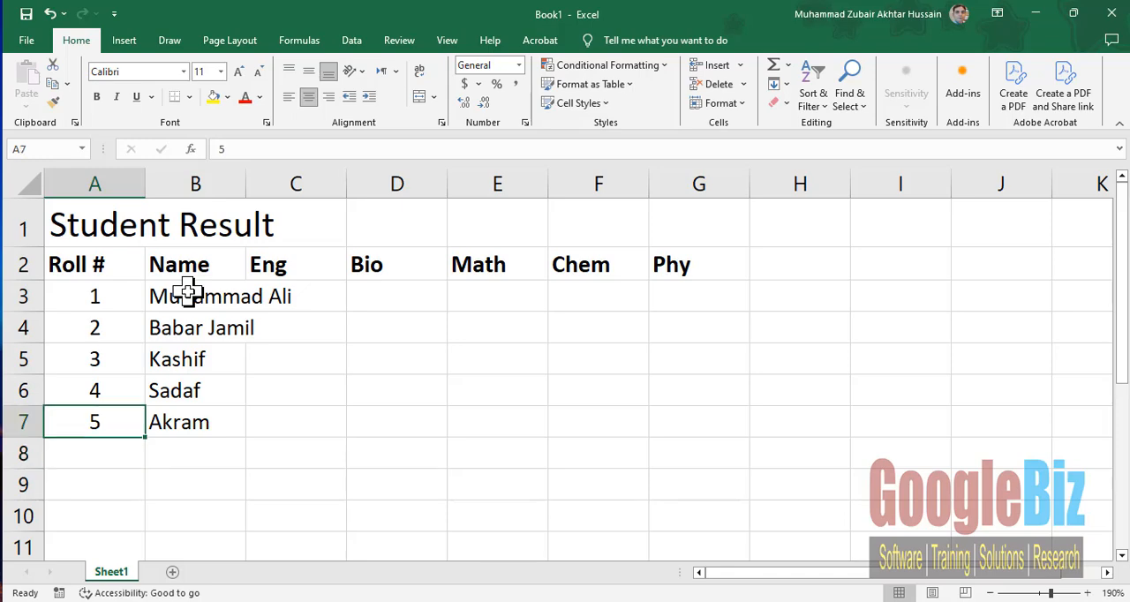
key(Right)
key(Right)
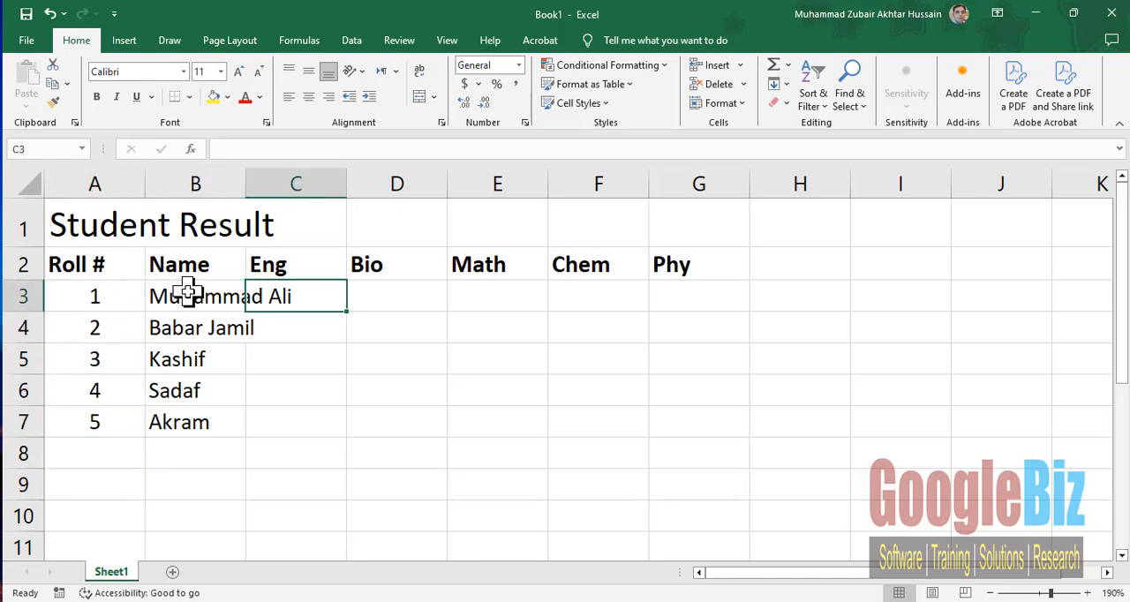
text(75)
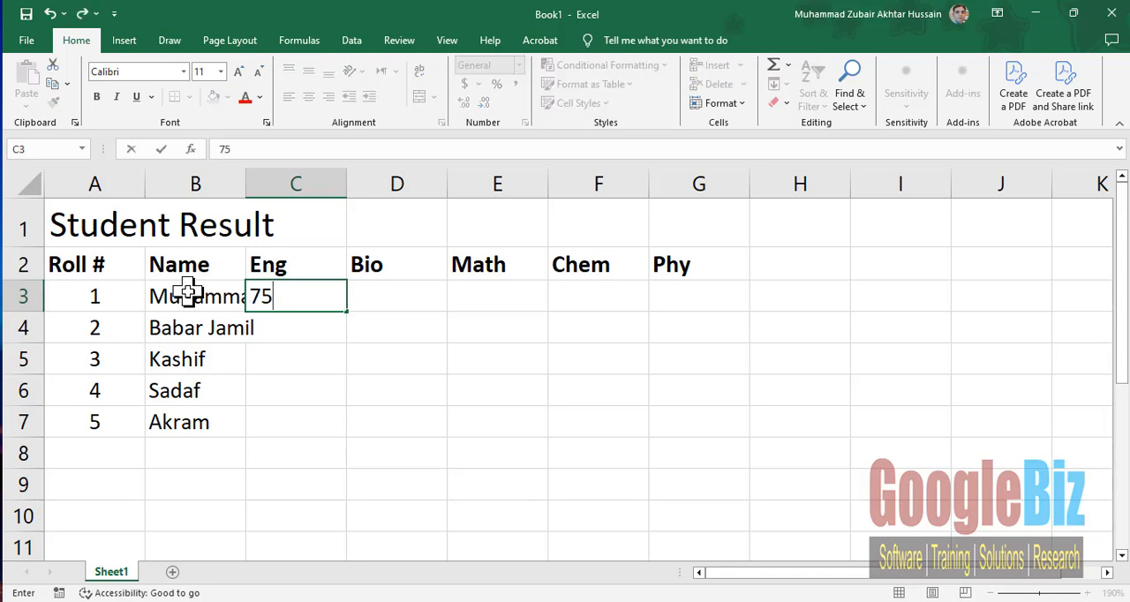
key(Return)
text(95)
key(Return)
text(68)
key(Return)
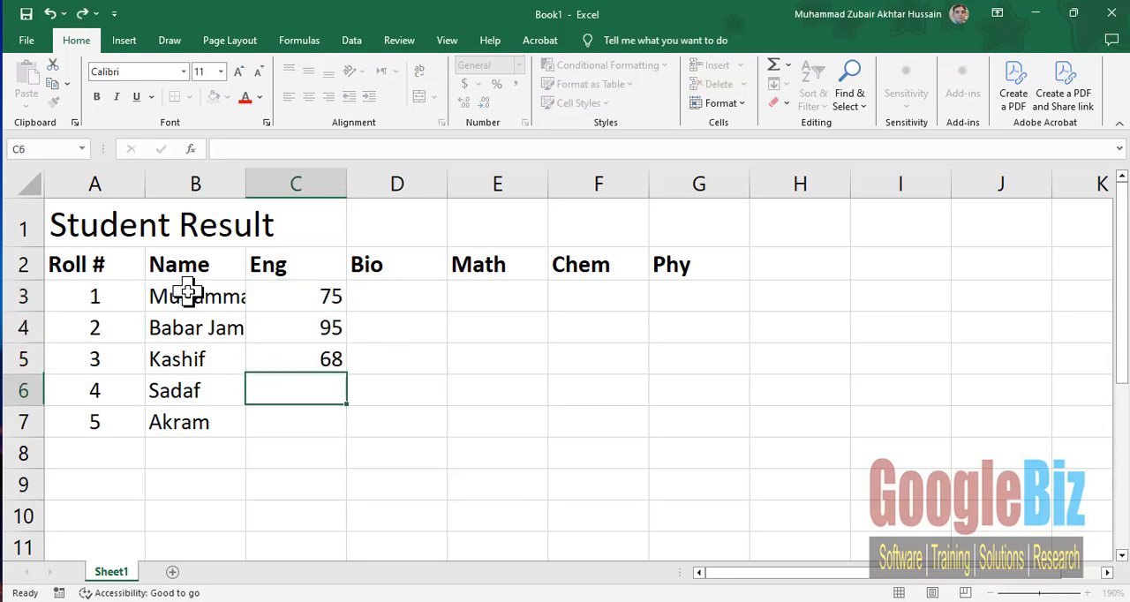
text(95)
key(Return)
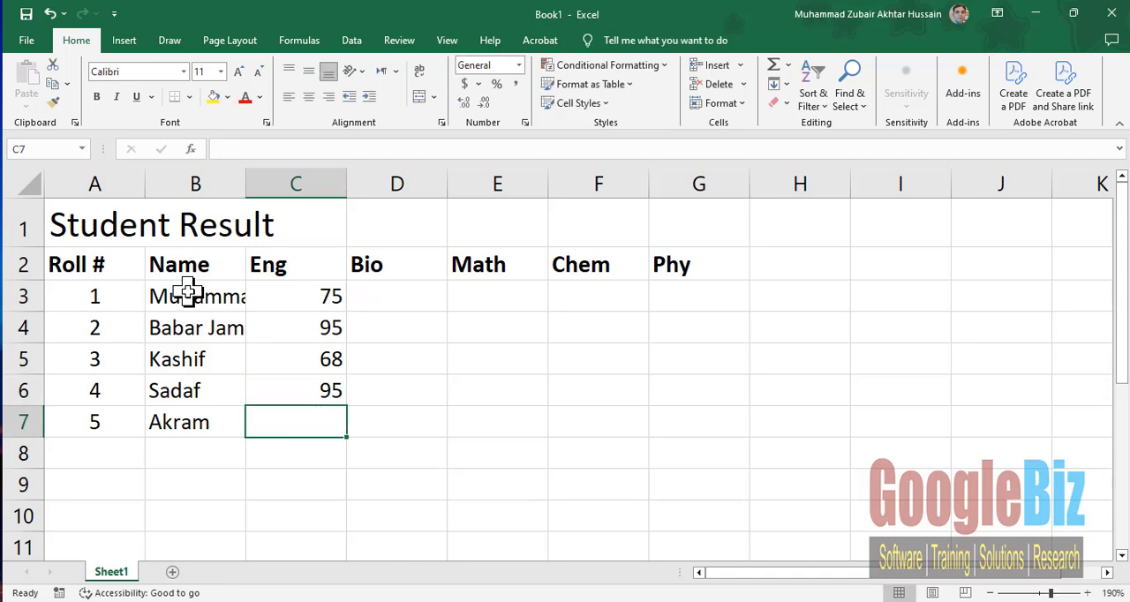
text(82)
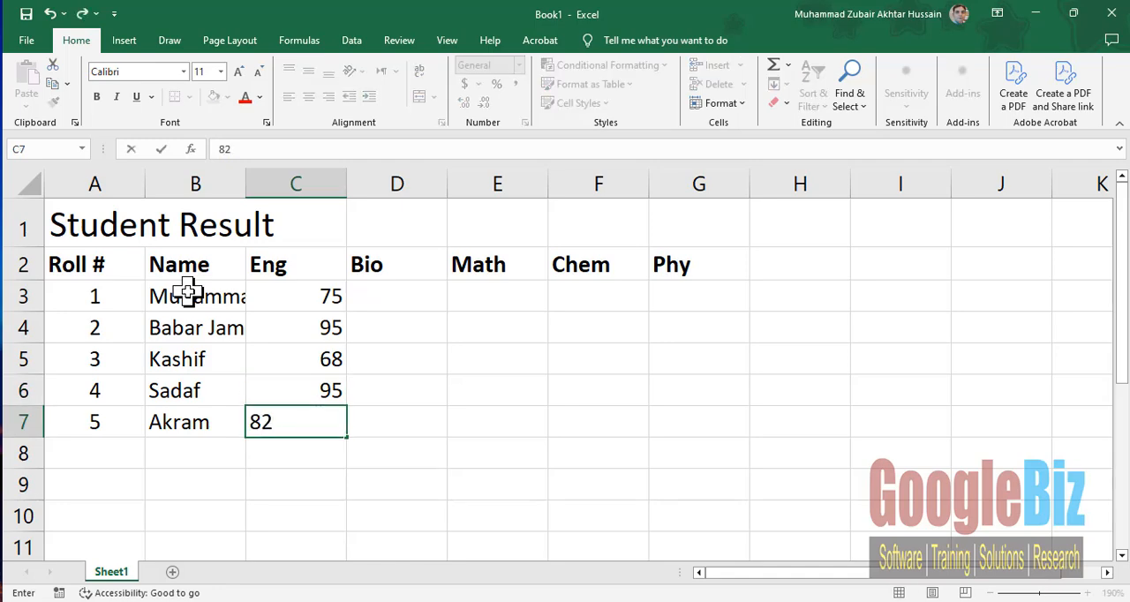
key(Tab)
- Widen column B so the full student names fit beside the Eng marks
key(Up)
key(Up)
key(Up)
key(Up)
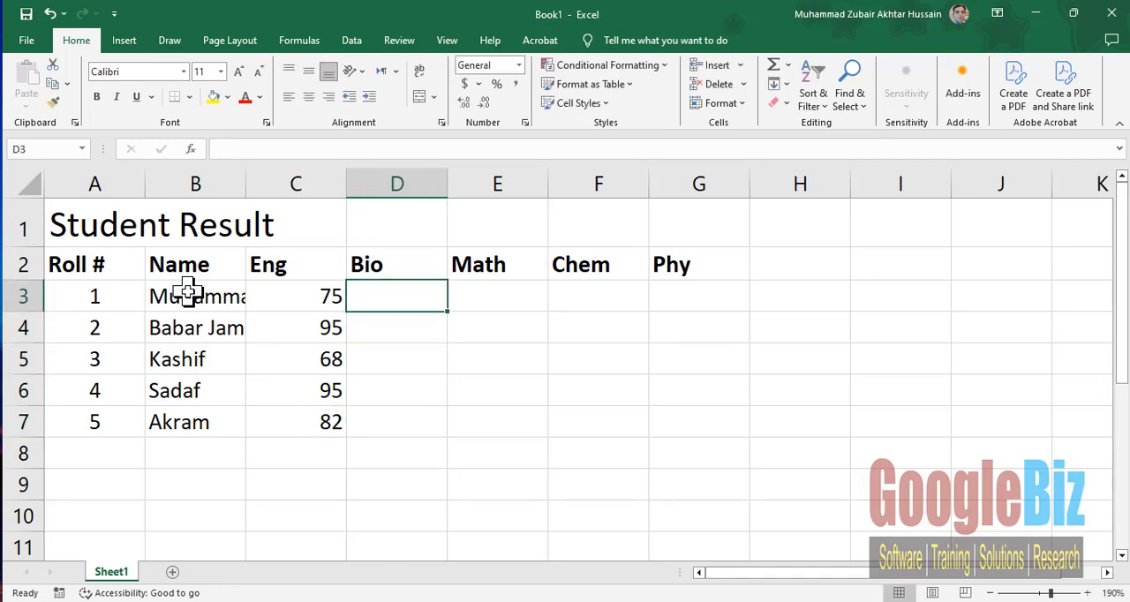
key(Left)
key(Left)
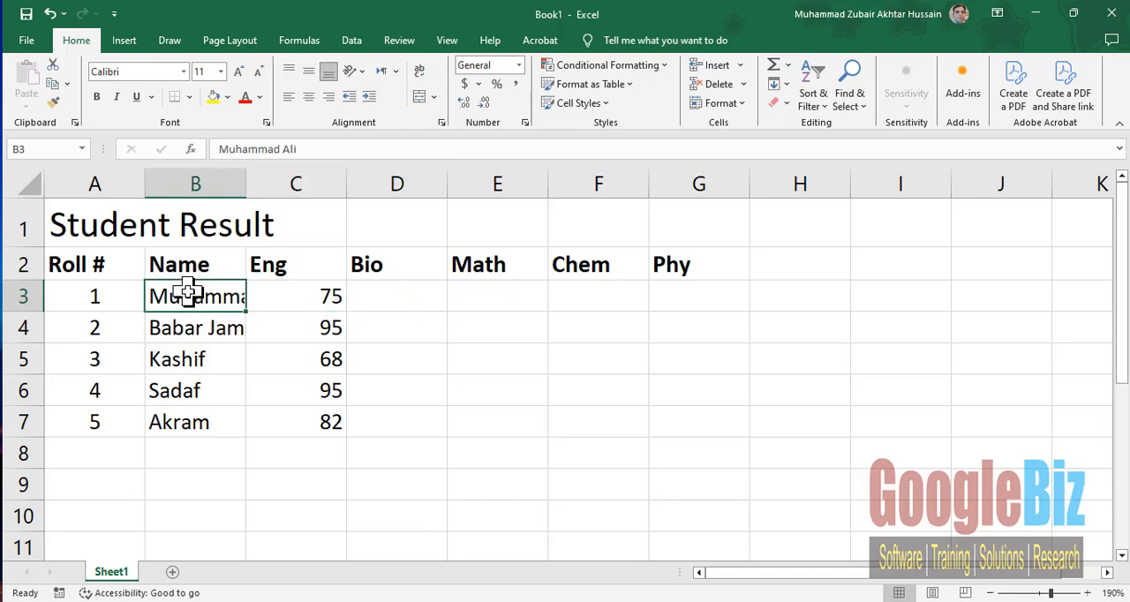
click(278, 297)
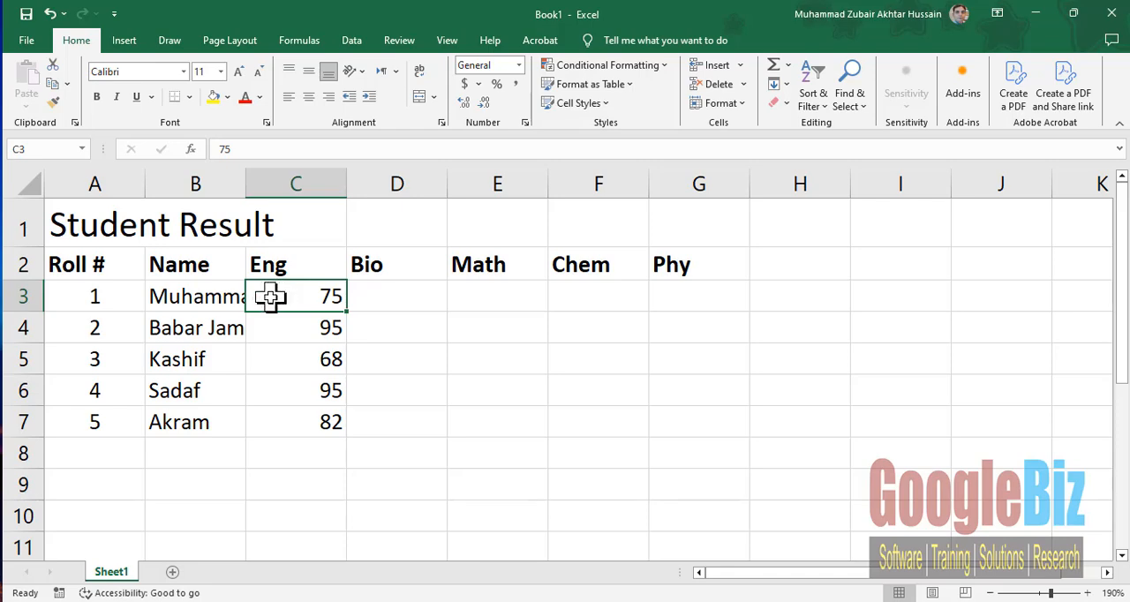
click(190, 295)
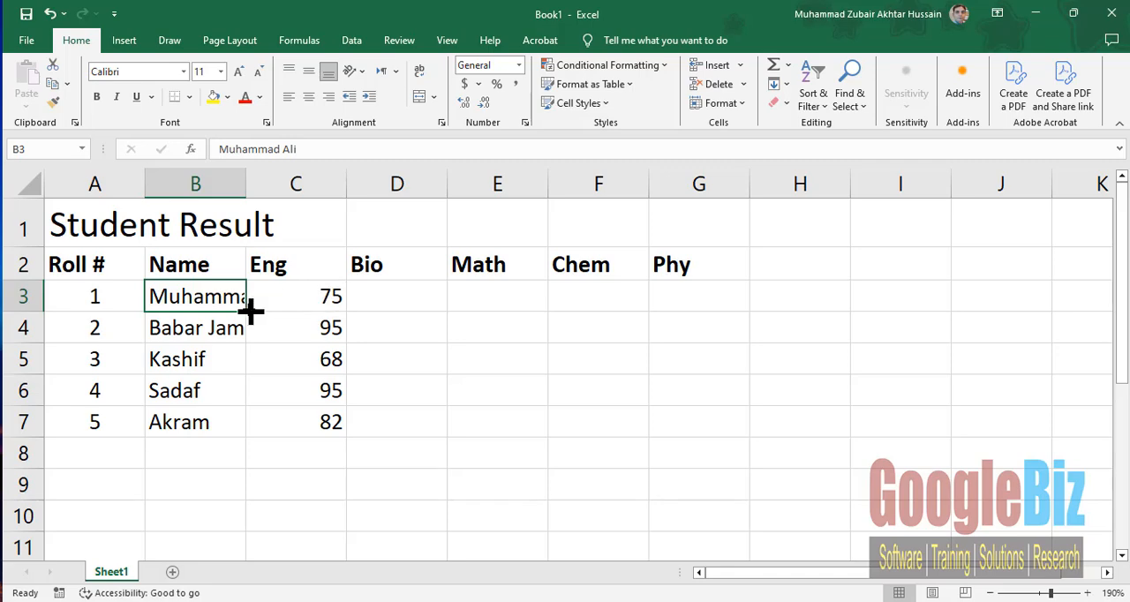
click(281, 297)
click(205, 299)
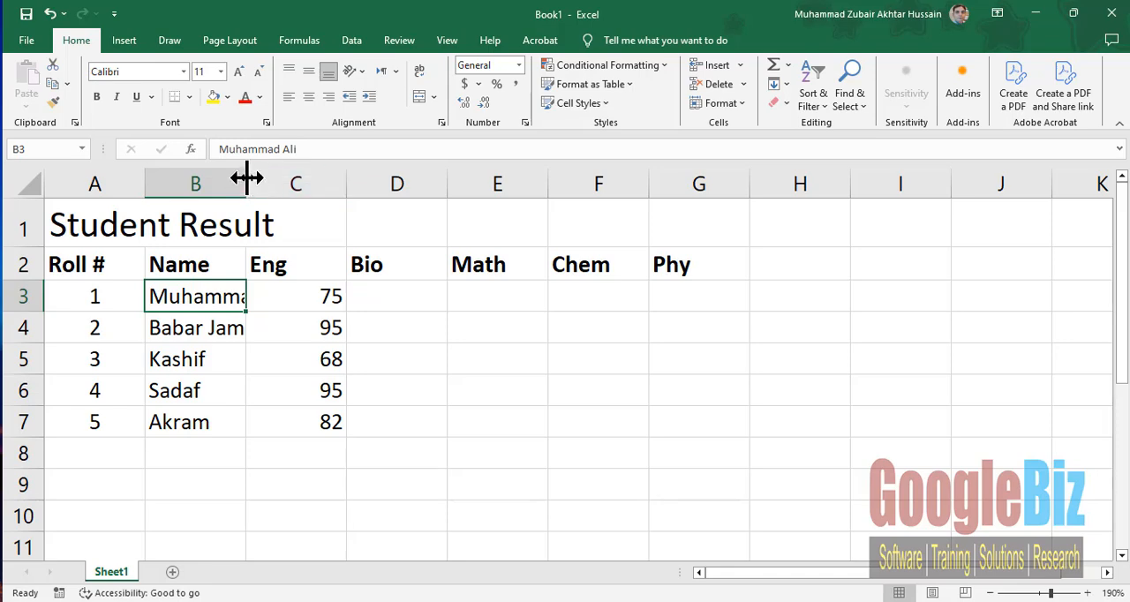
drag(247, 178, 311, 175)
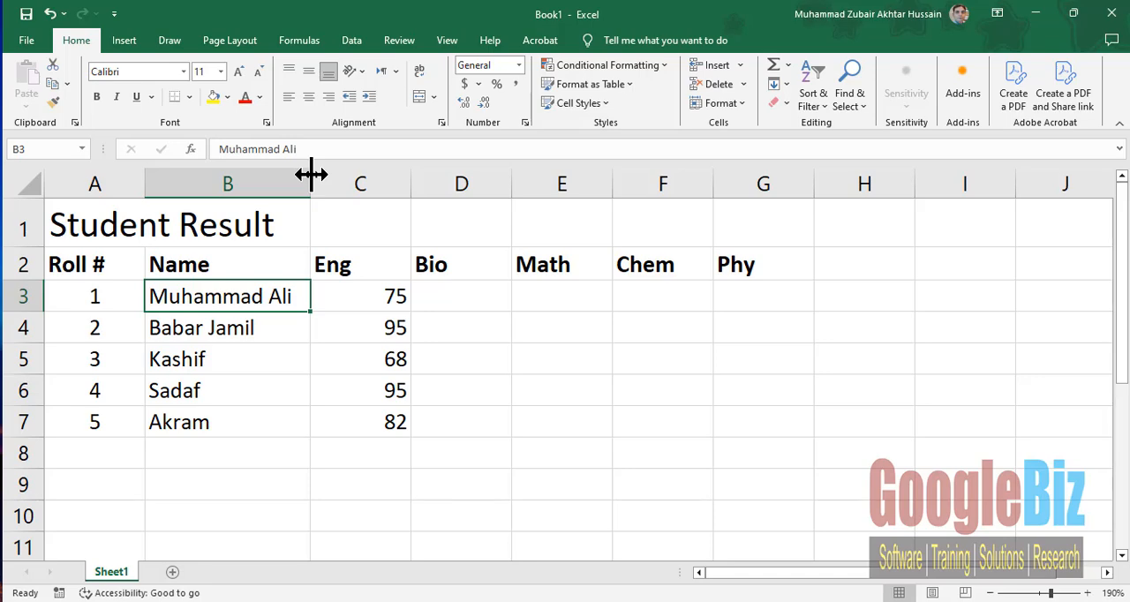
- Enter the Bio marks 49, 68, 97, 38 and 28 in cells D3:D7
click(456, 300)
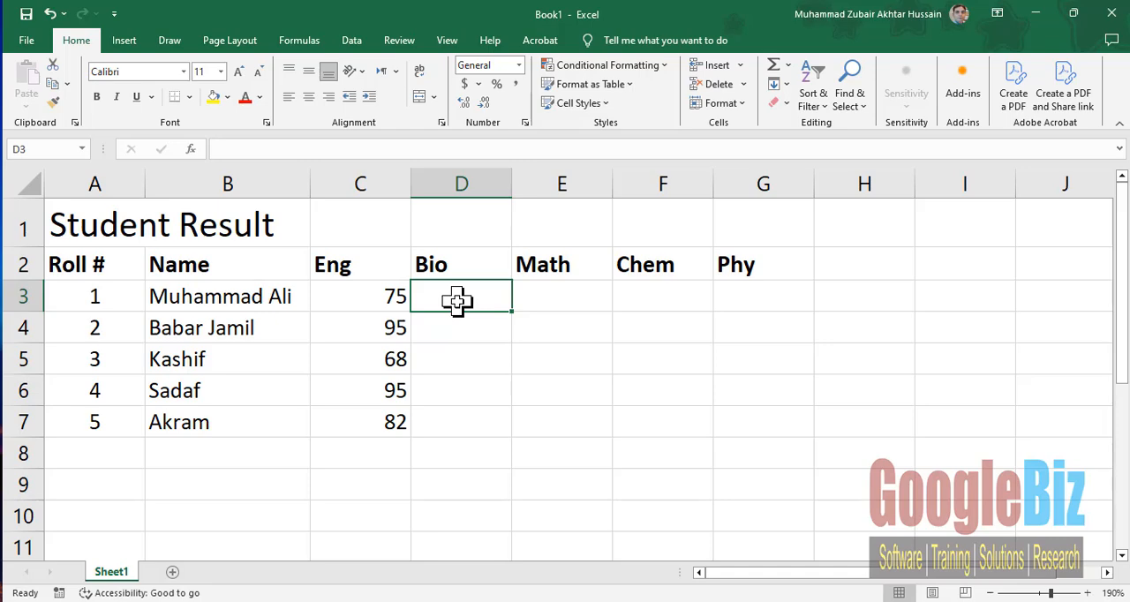
text(49)
key(Return)
text(68)
key(Return)
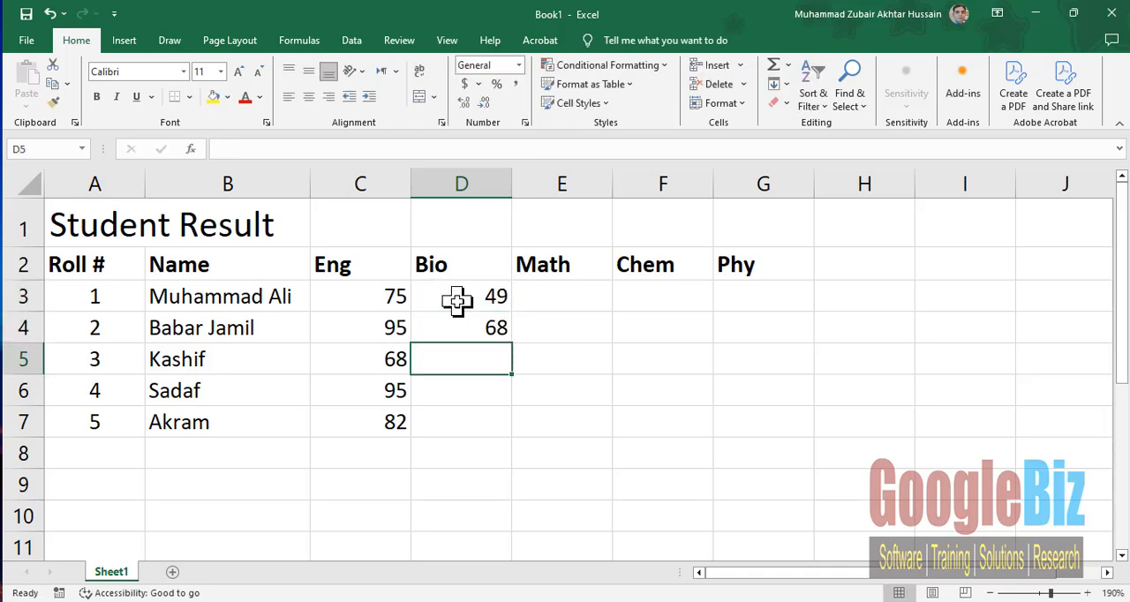
text(97)
key(Return)
text(38)
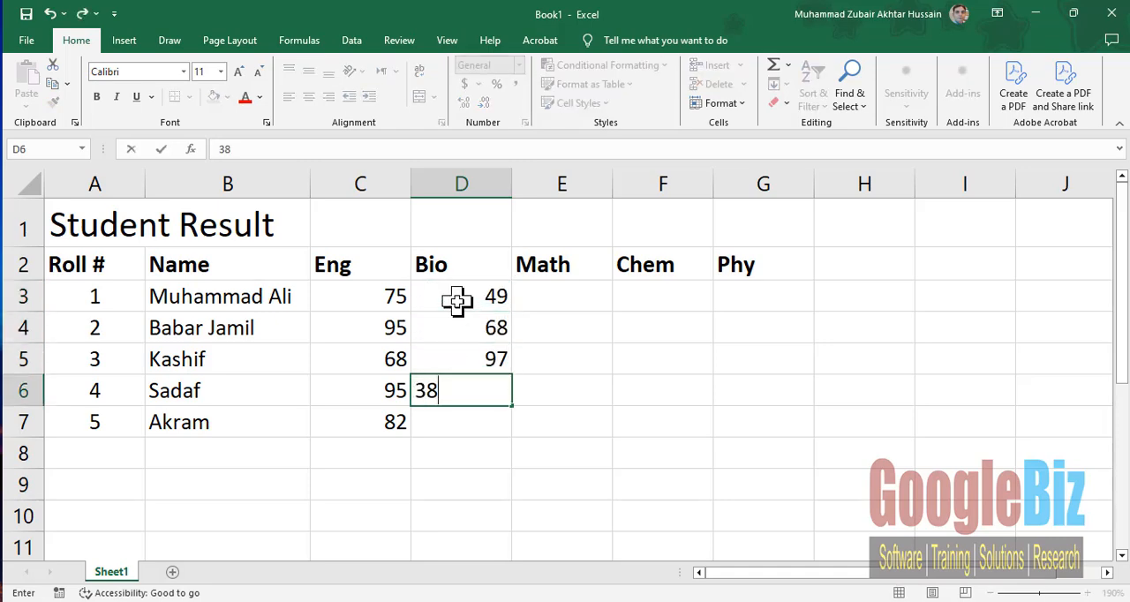
key(Return)
text(28)
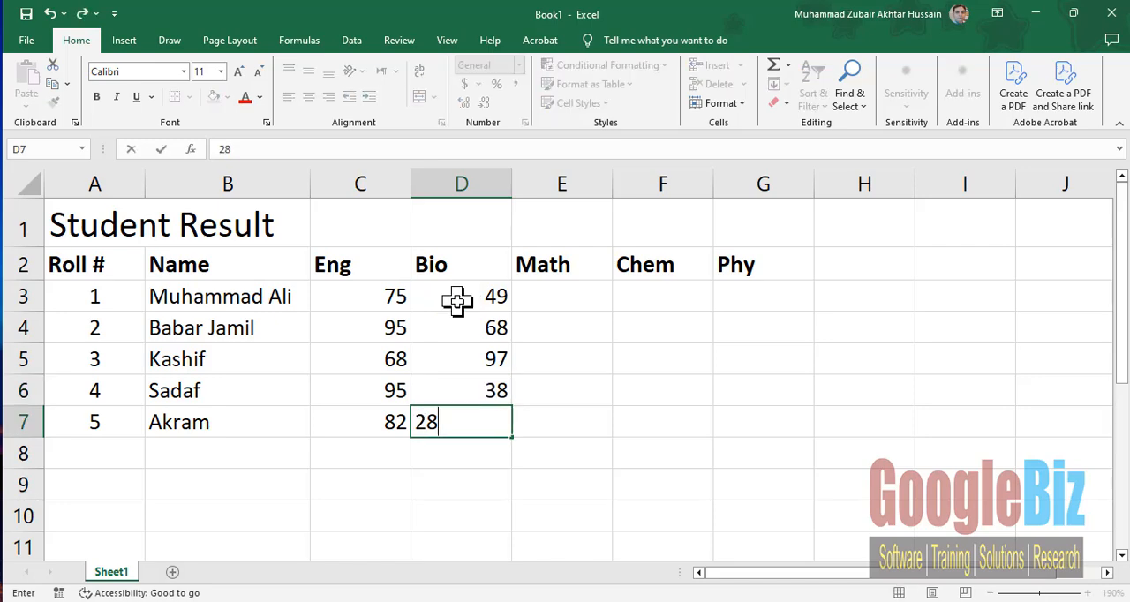
key(Return)
- Enter the Math marks 78, 96, 68, 48 and 28 in cells E3:E7
key(Right)
key(Right)
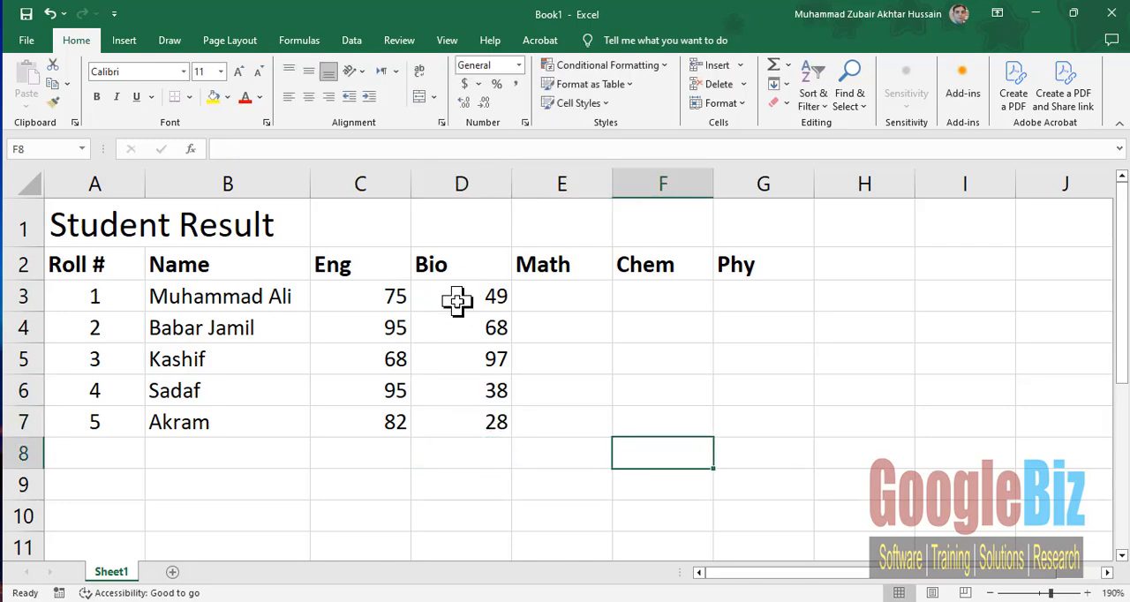
key(Up)
key(Up)
key(Up)
key(Up)
key(Up)
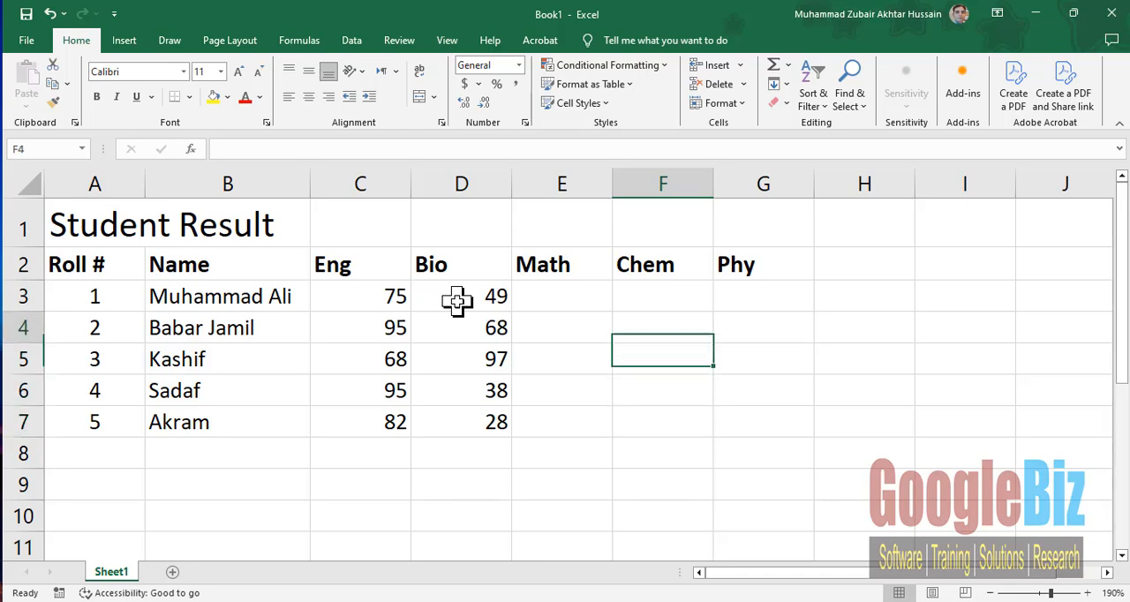
key(Left)
text(78)
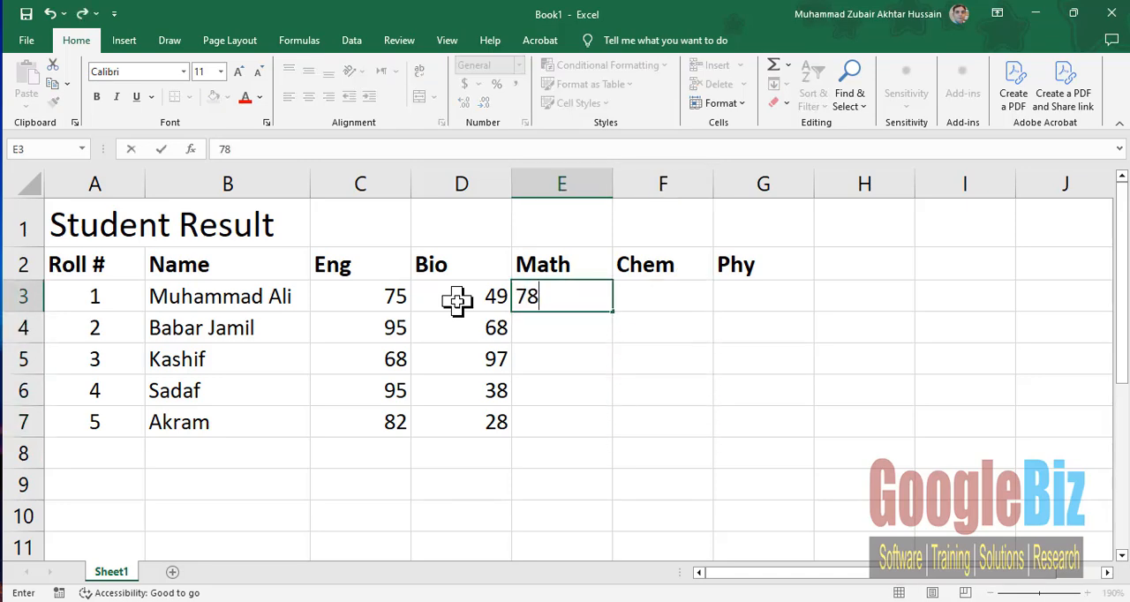
key(Return)
text(96)
key(Return)
text(68)
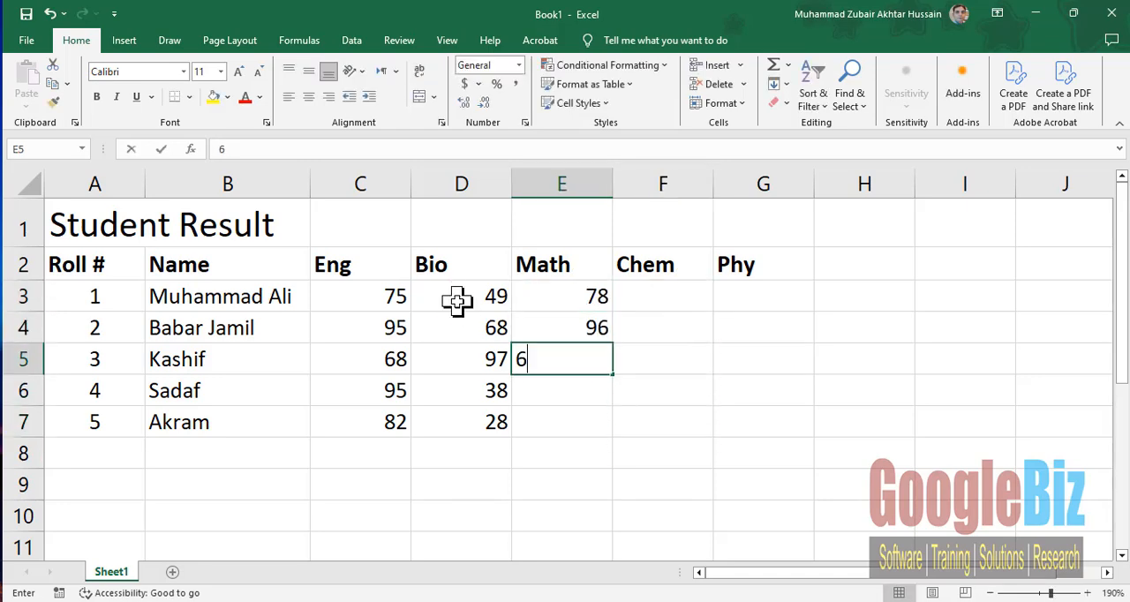
key(Return)
text(48)
key(Return)
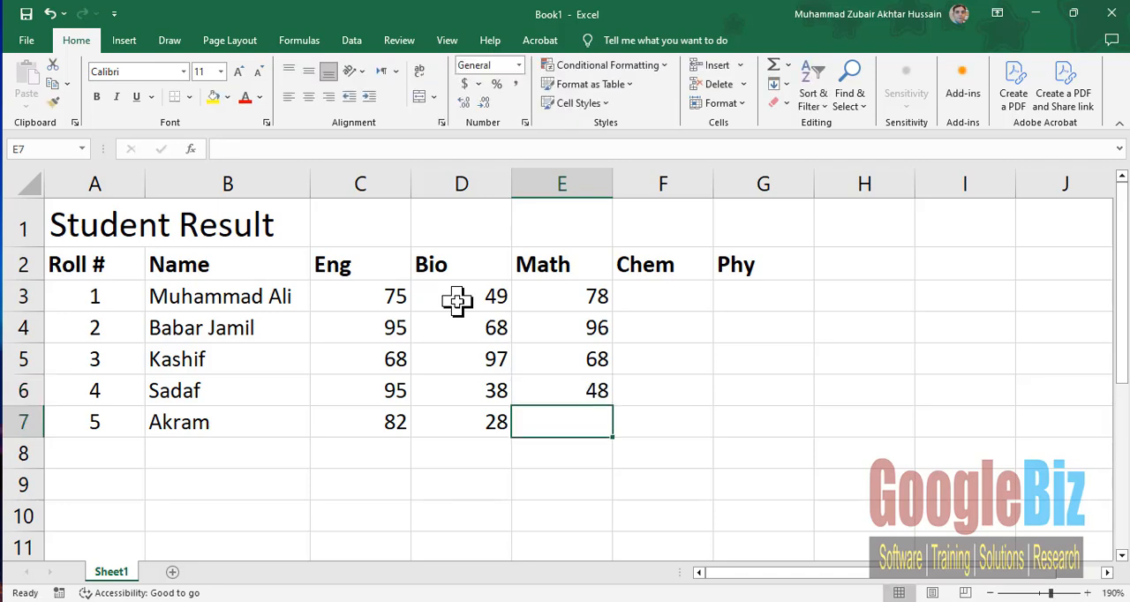
text(28)
key(Right)
- Enter the Chem marks 68, 95, 16, 76 and 67 in cells F3:F7
key(Up)
key(Up)
key(Up)
key(Up)
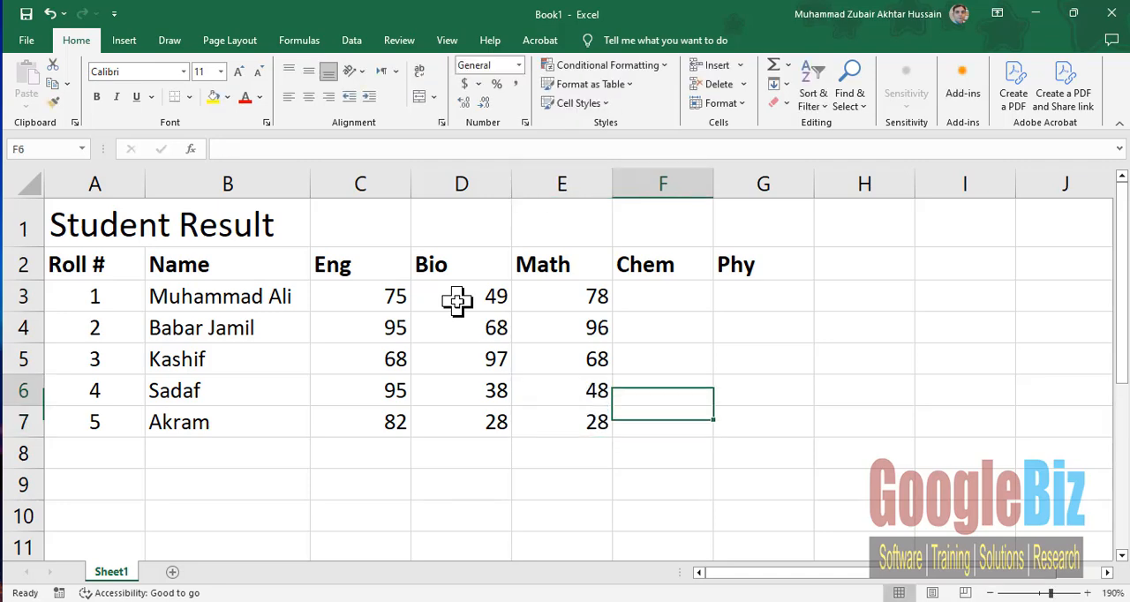
text(68)
key(Return)
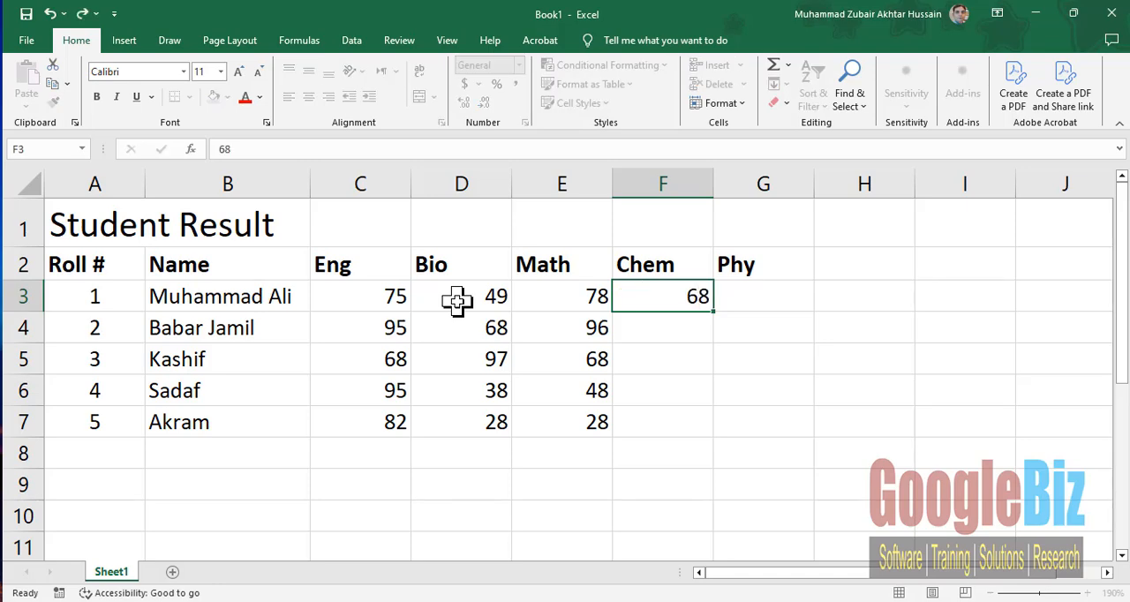
text(95)
key(Return)
text(16)
key(Return)
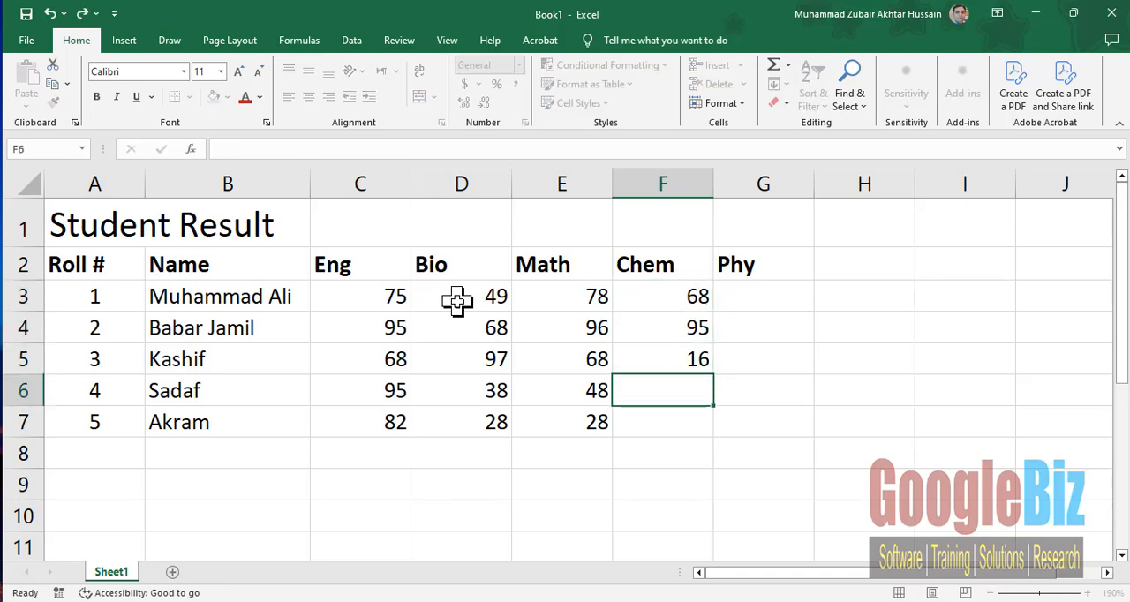
text(76)
key(Return)
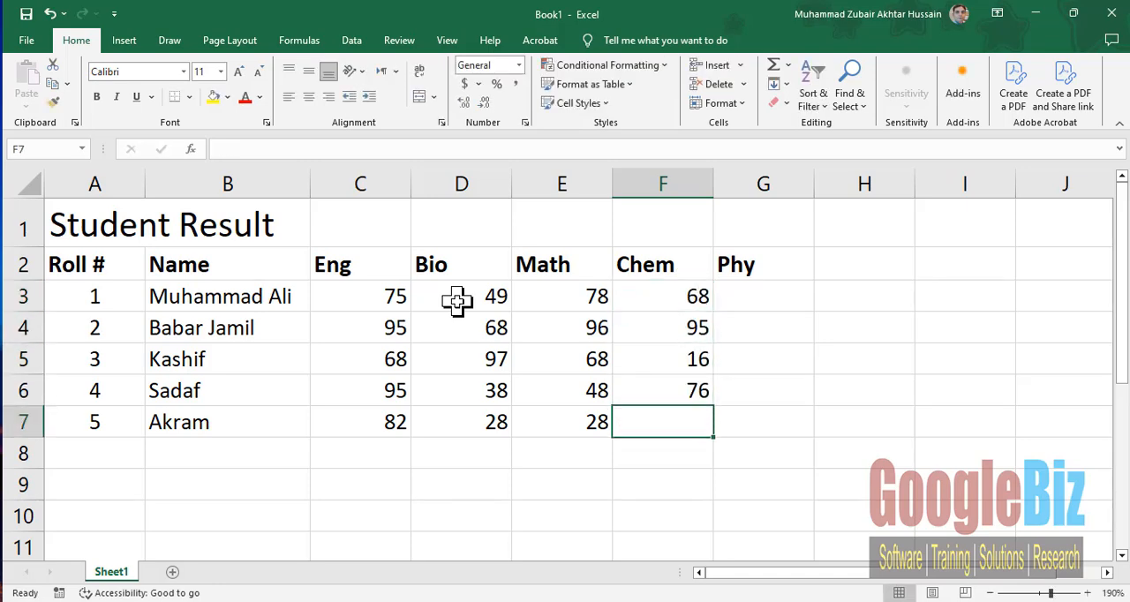
text(67)
key(Return)
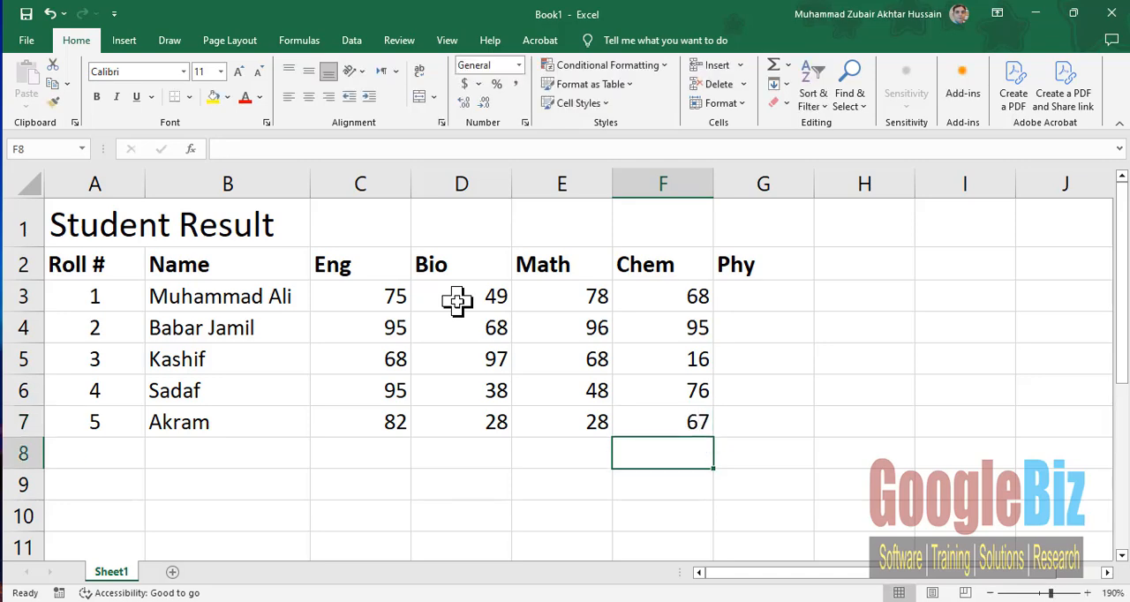
- Clear the Phy heading from cell G2 and center the marks in cells C3:F7
click(755, 265)
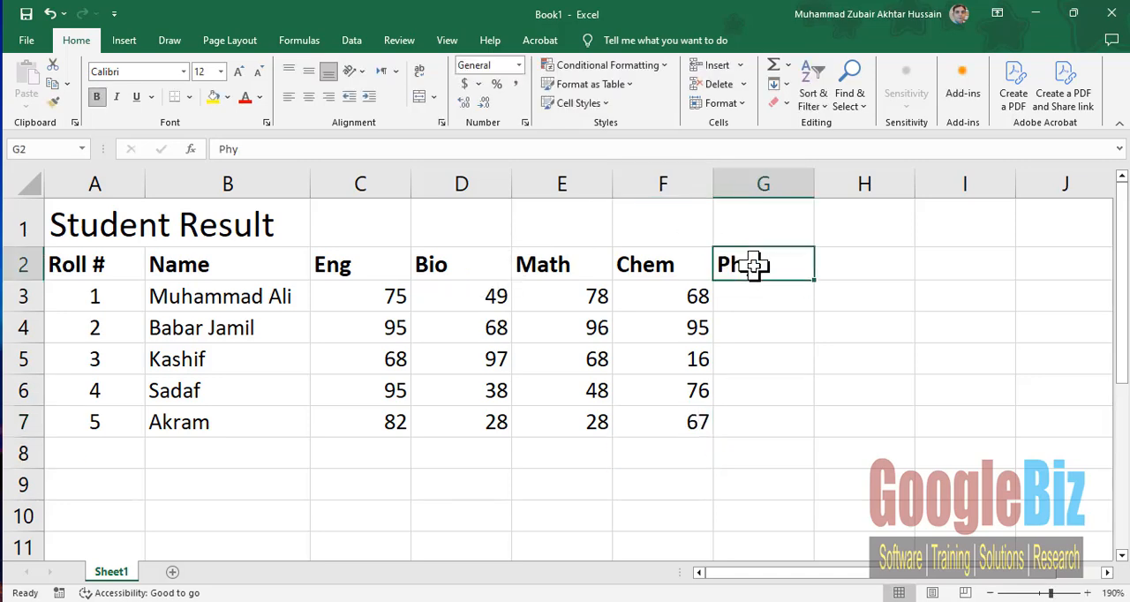
key(Delete)
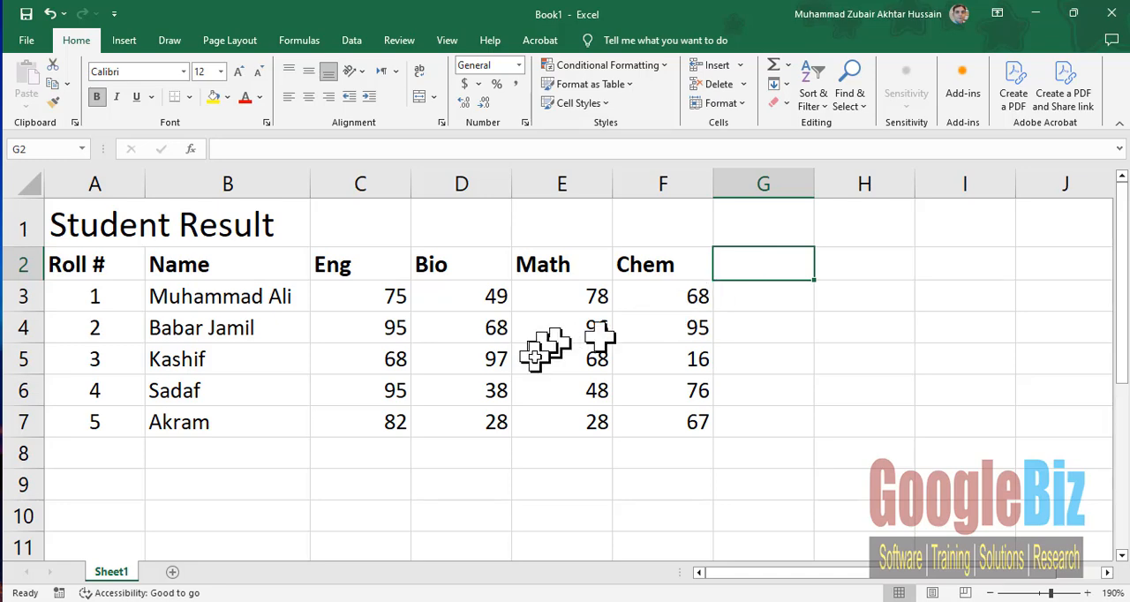
drag(378, 298, 648, 422)
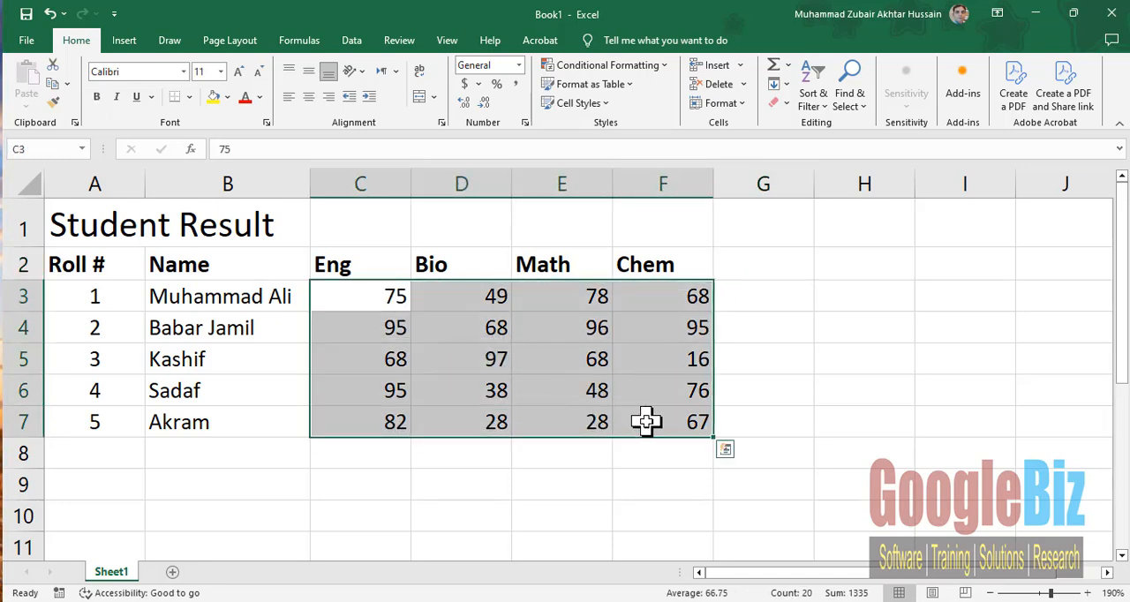
click(309, 97)
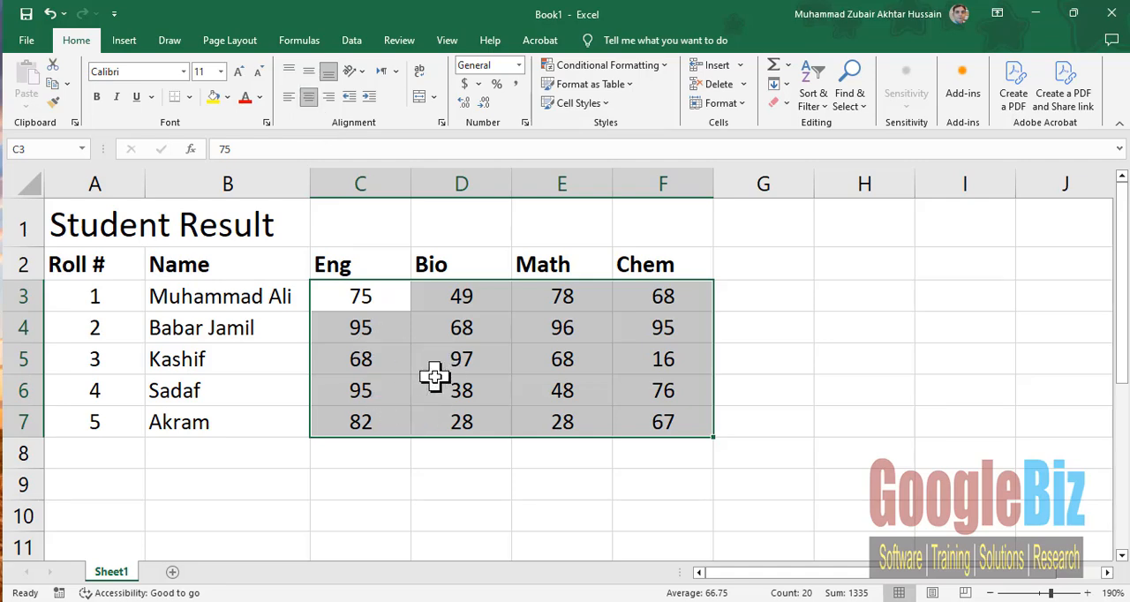
click(258, 300)
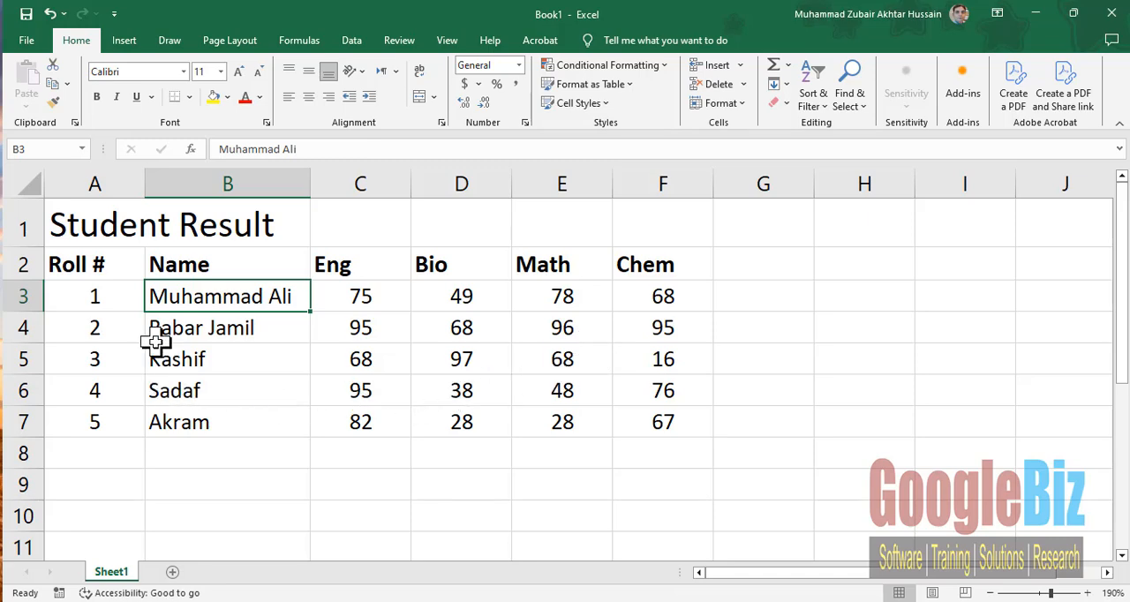
click(238, 426)
- Enter the heading Total in cell G2, beside the Chem heading
click(763, 265)
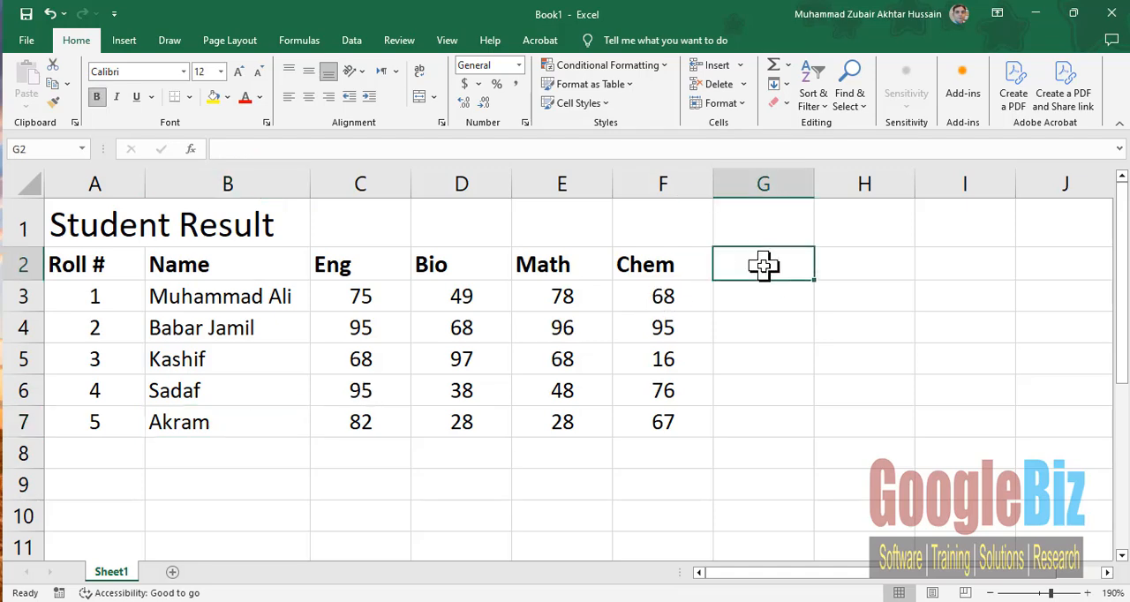
text(T)
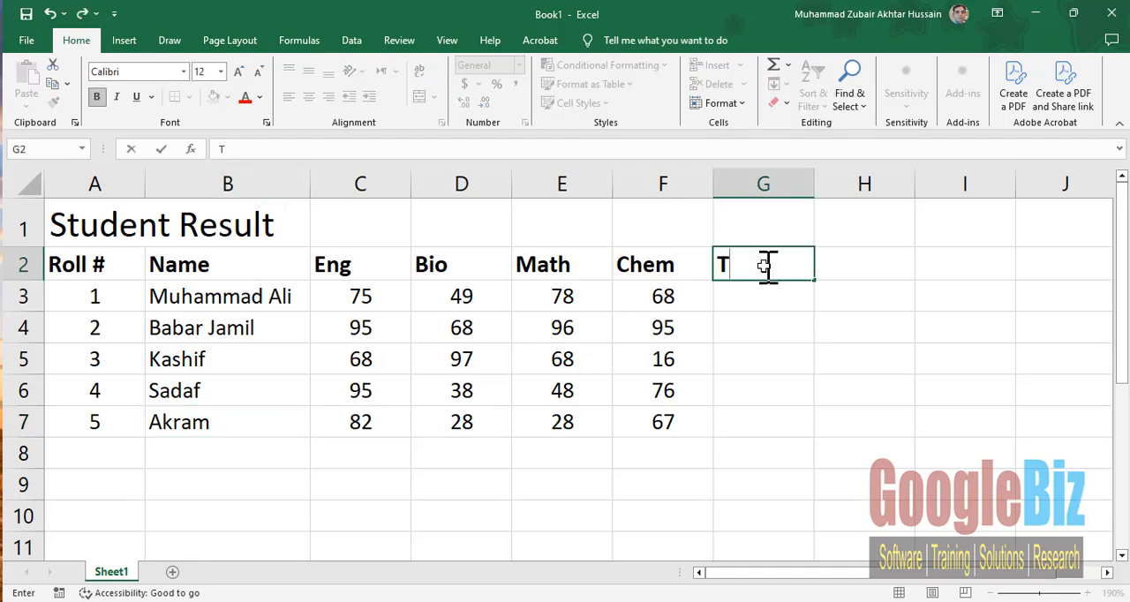
text(otal)
key(Return)
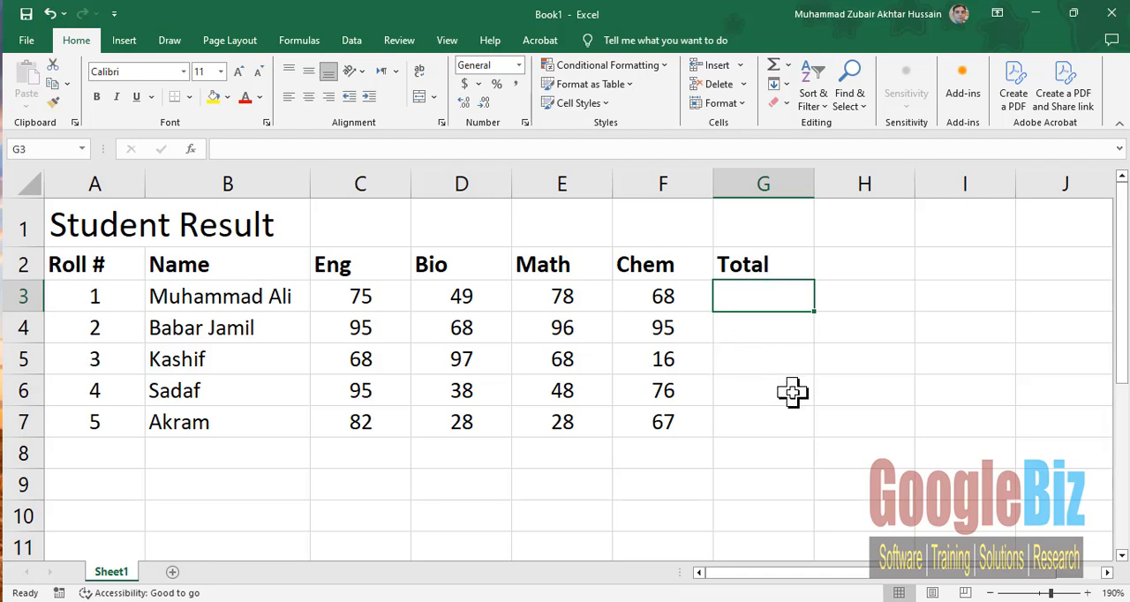
- Calculate the first student's total in cell G3 from literal marks with the formula =75+49+78+68
text(=)
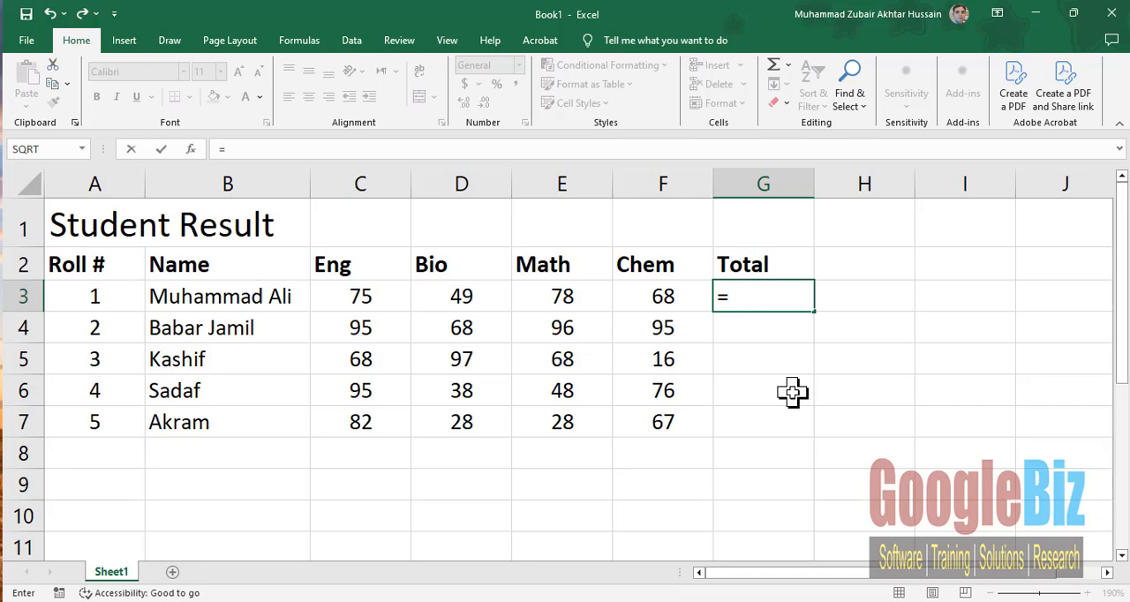
text(75+4)
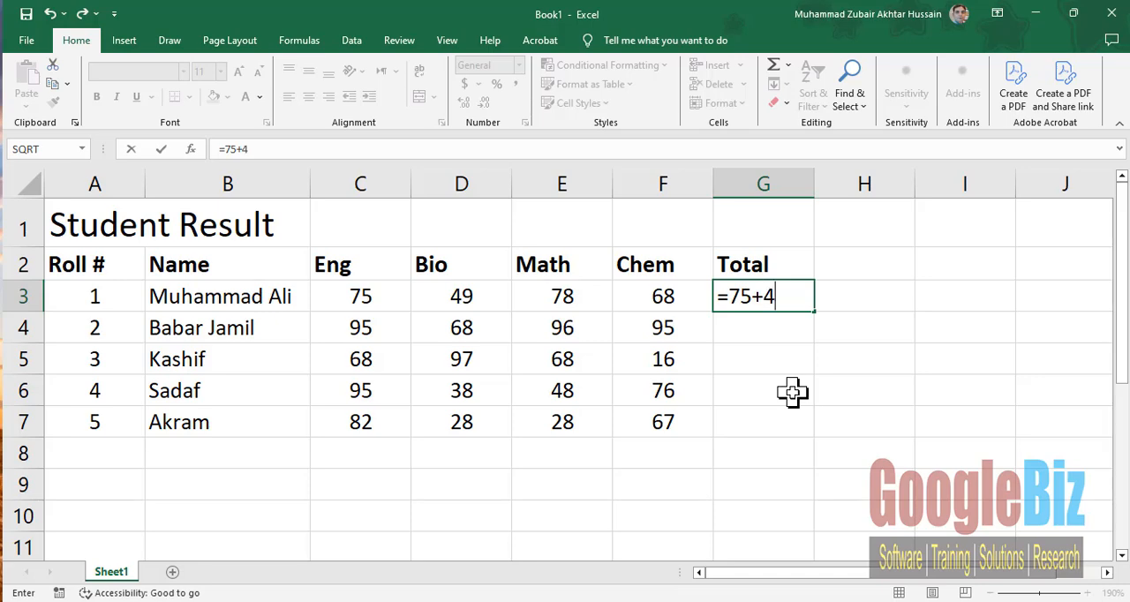
text(9+78)
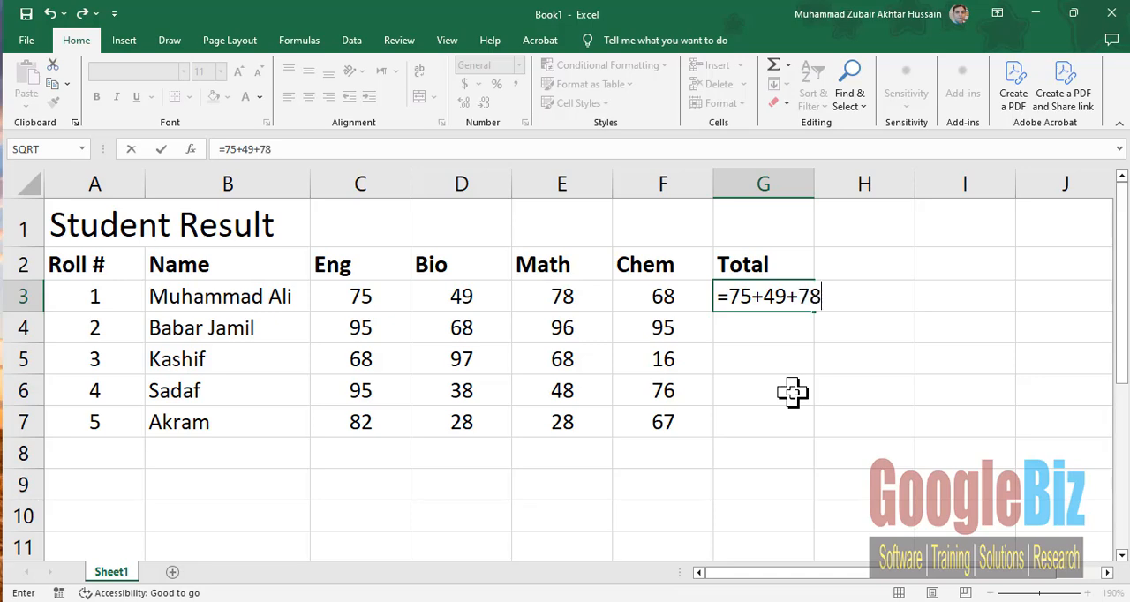
text(+68)
key(Return)
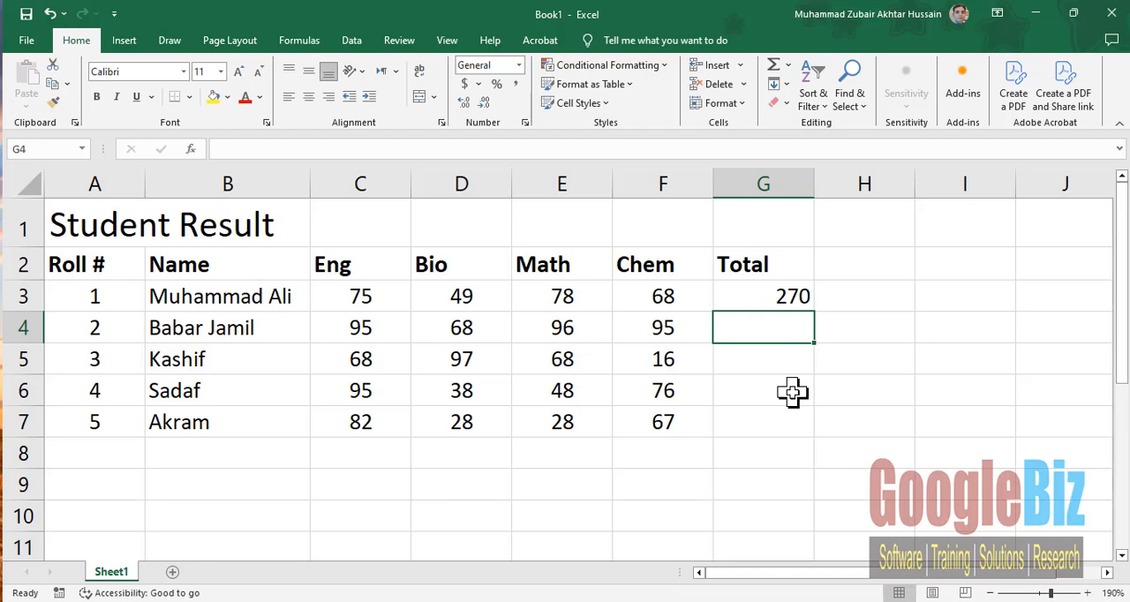
- Add a second Total heading in cell H2 for a total based on cell references
click(755, 330)
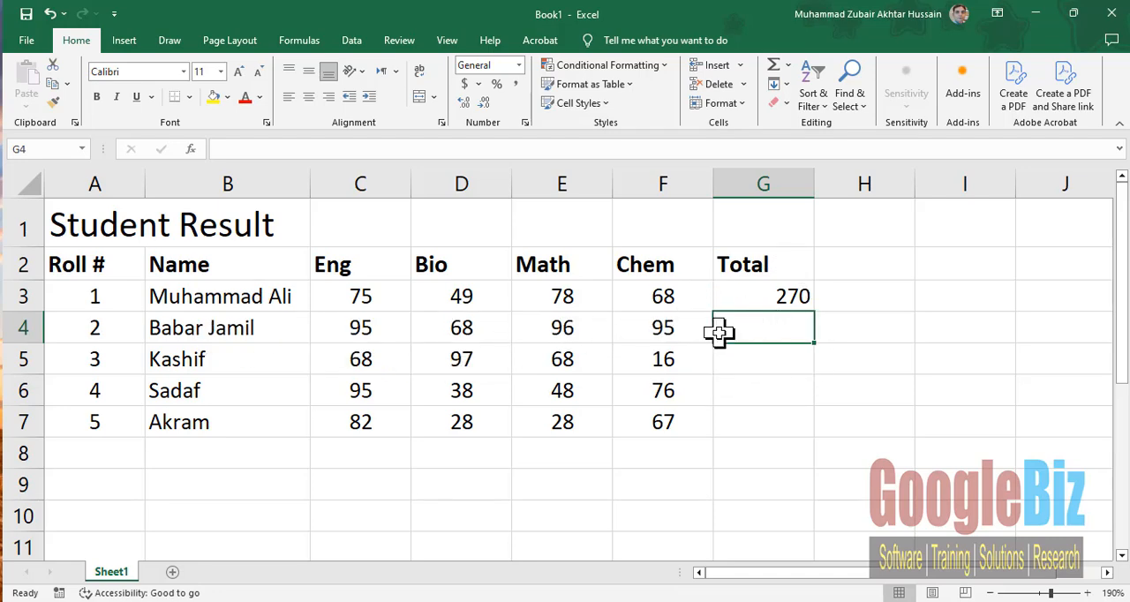
click(861, 265)
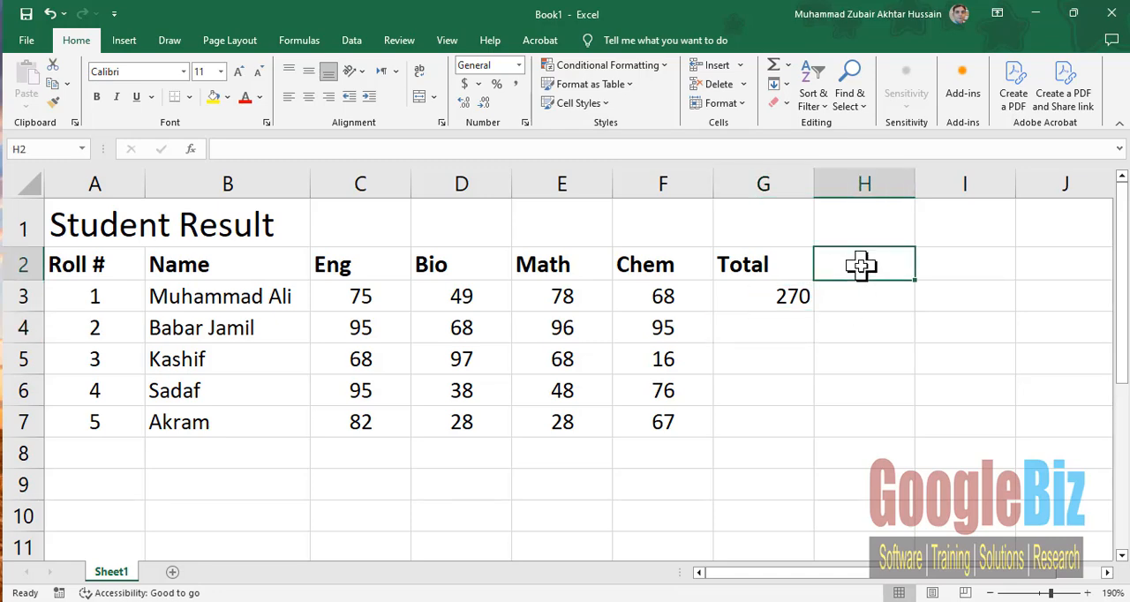
text(Total)
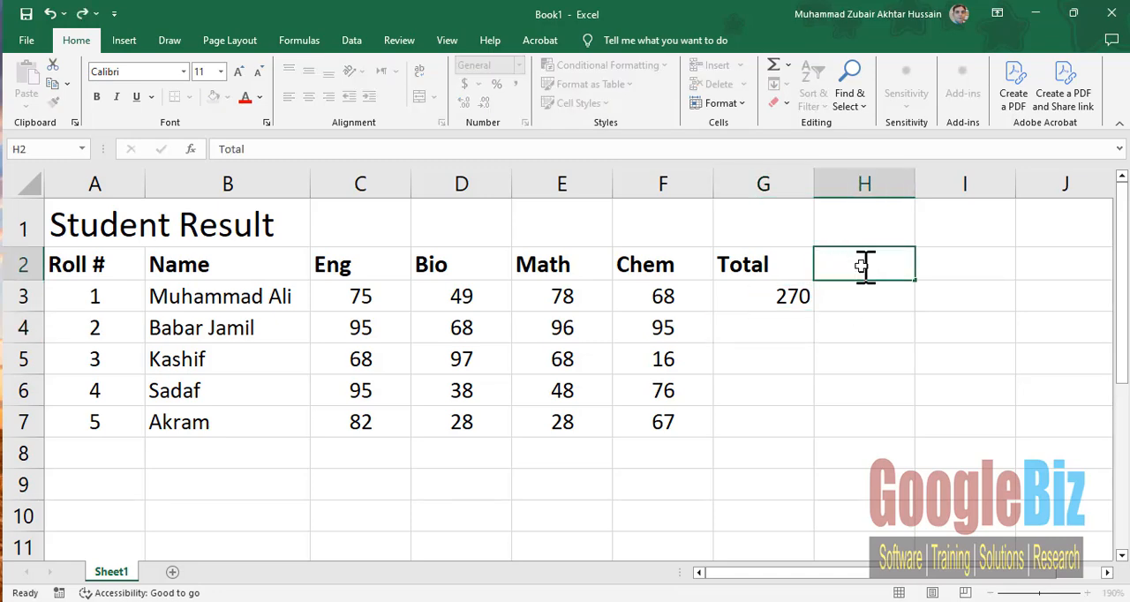
key(Return)
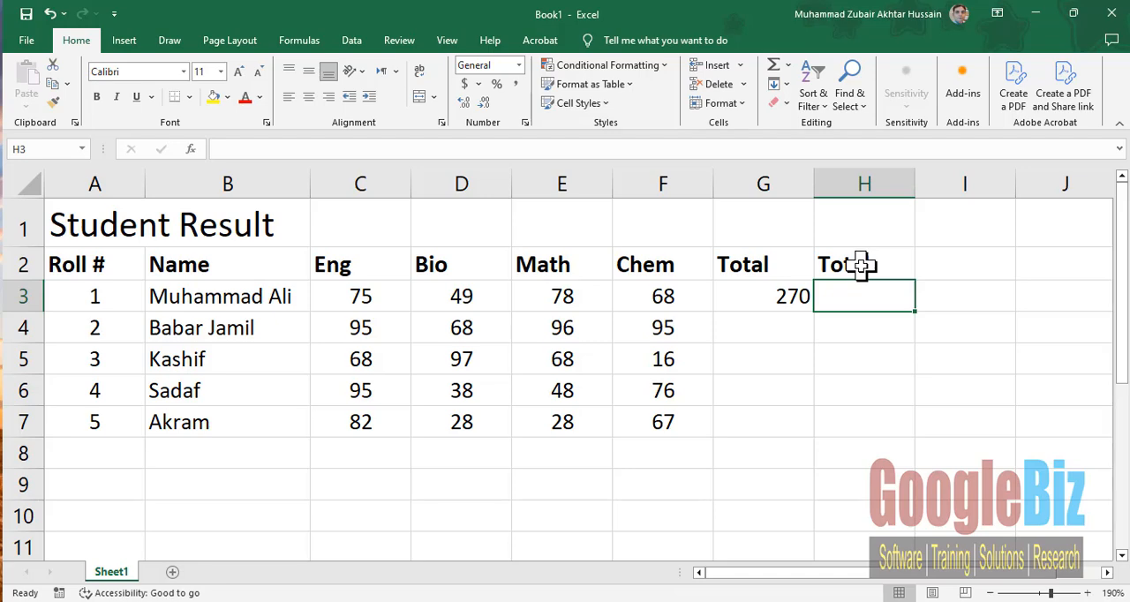
- Calculate the first student's total in cell H3 with the cell-reference formula =C3+D3+E3+F3
text(=)
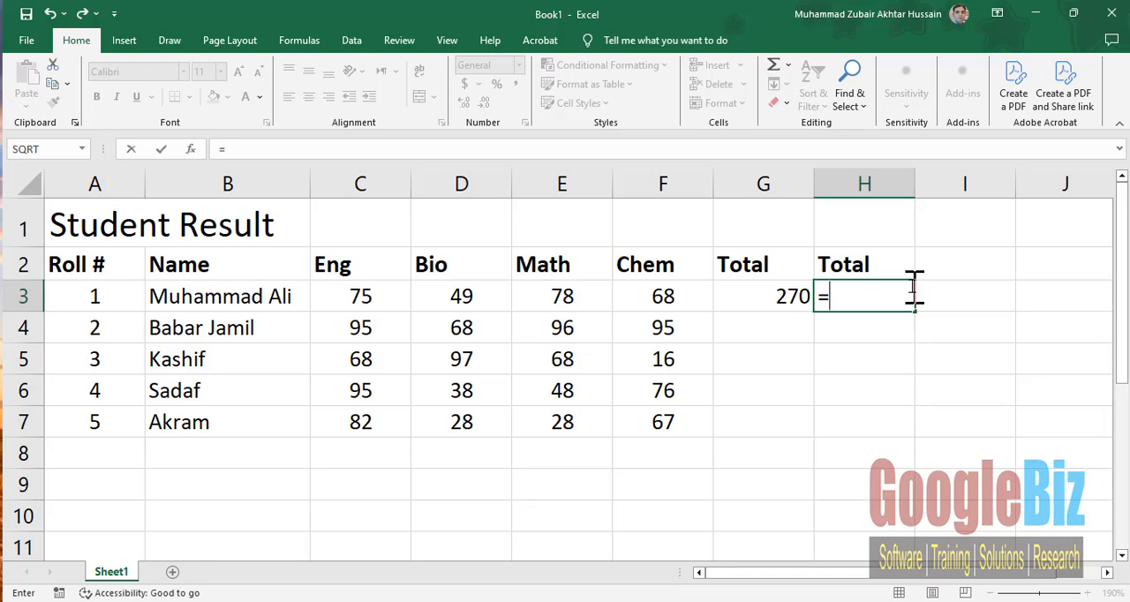
text(C3)
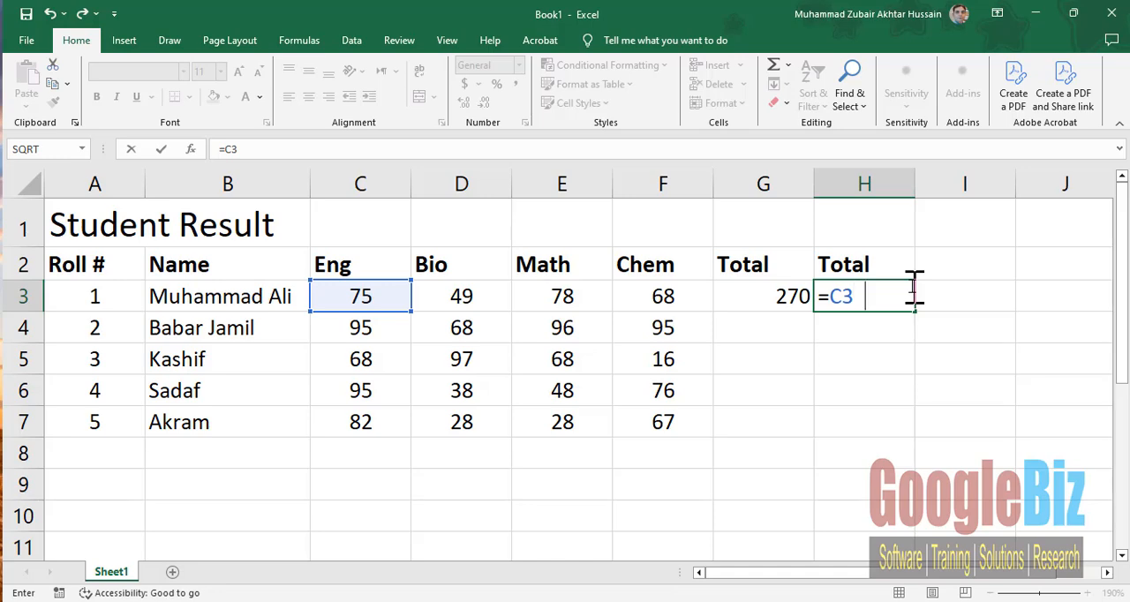
text(+D3)
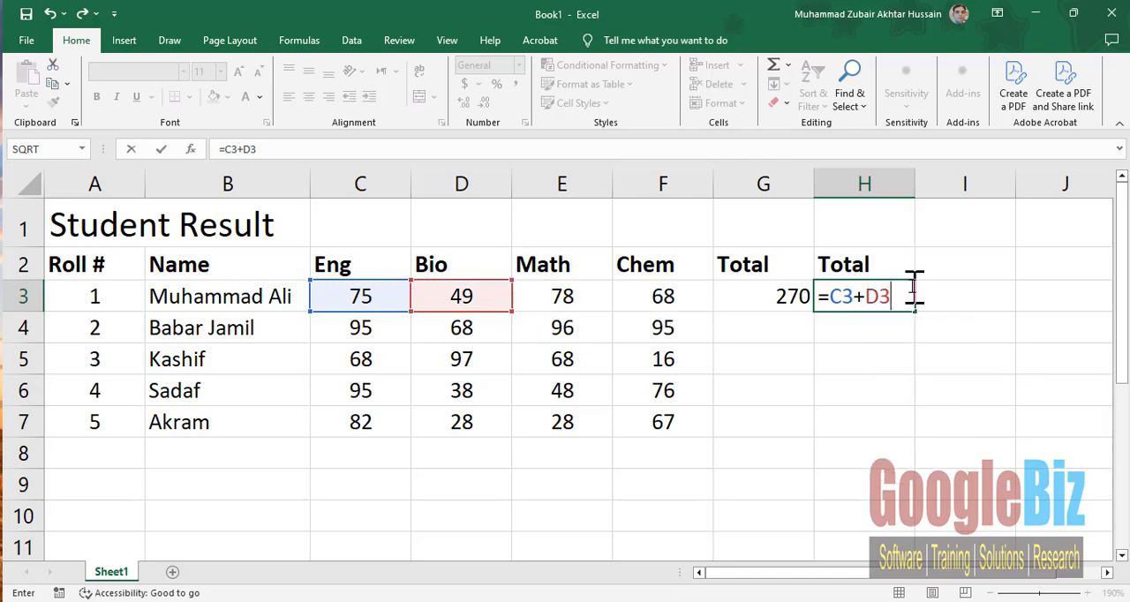
text(+)
text(E3)
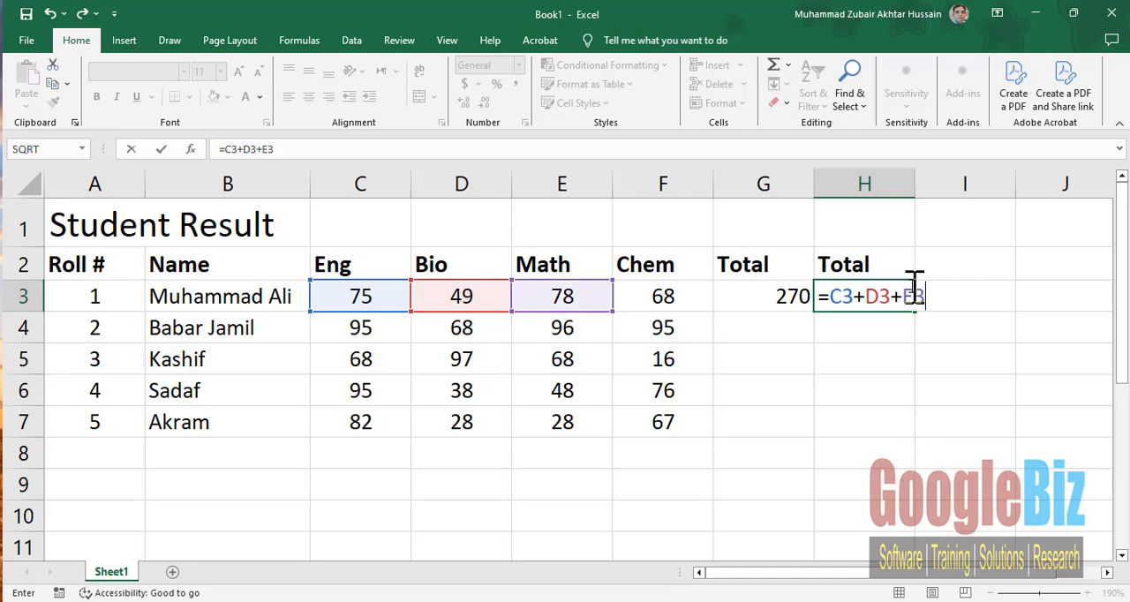
text(+F3)
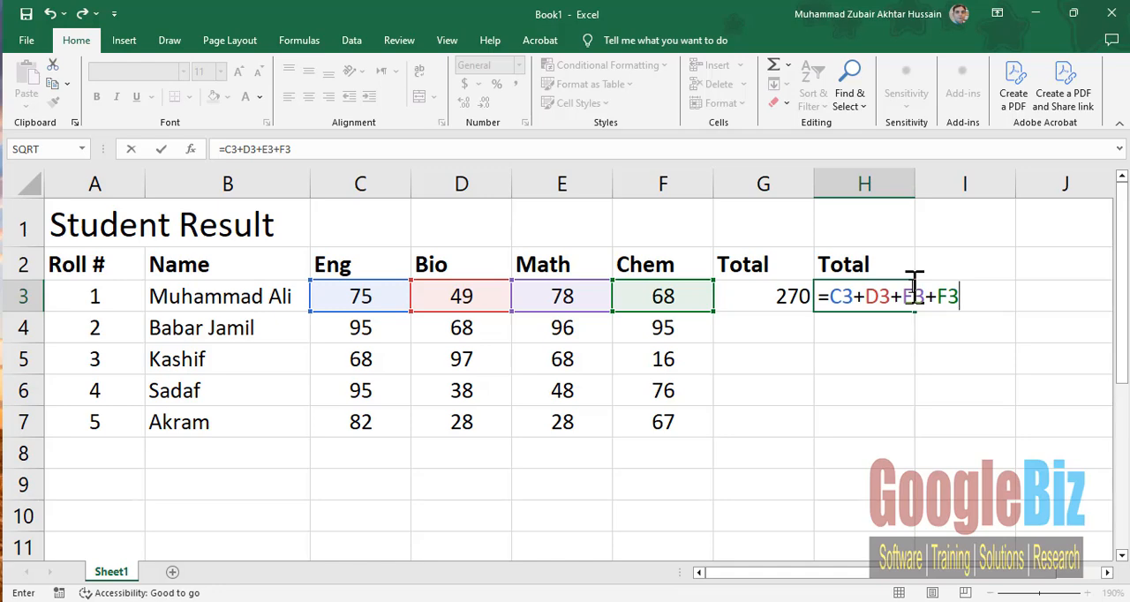
key(Return)
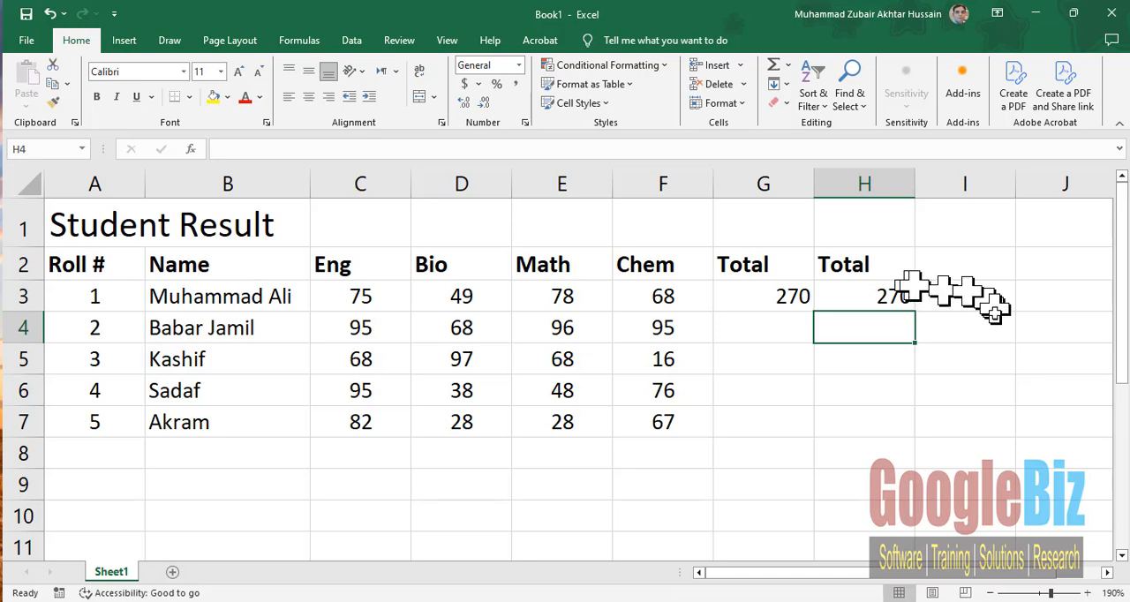
- Fill the total formula from cell H3 down through H7 for the remaining students
click(838, 298)
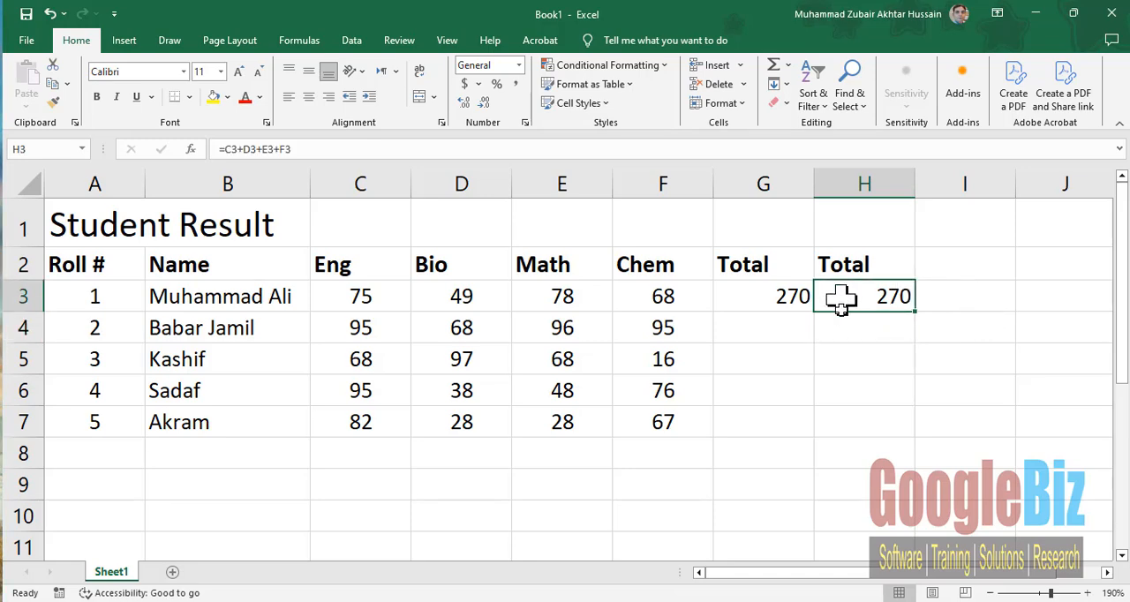
click(847, 329)
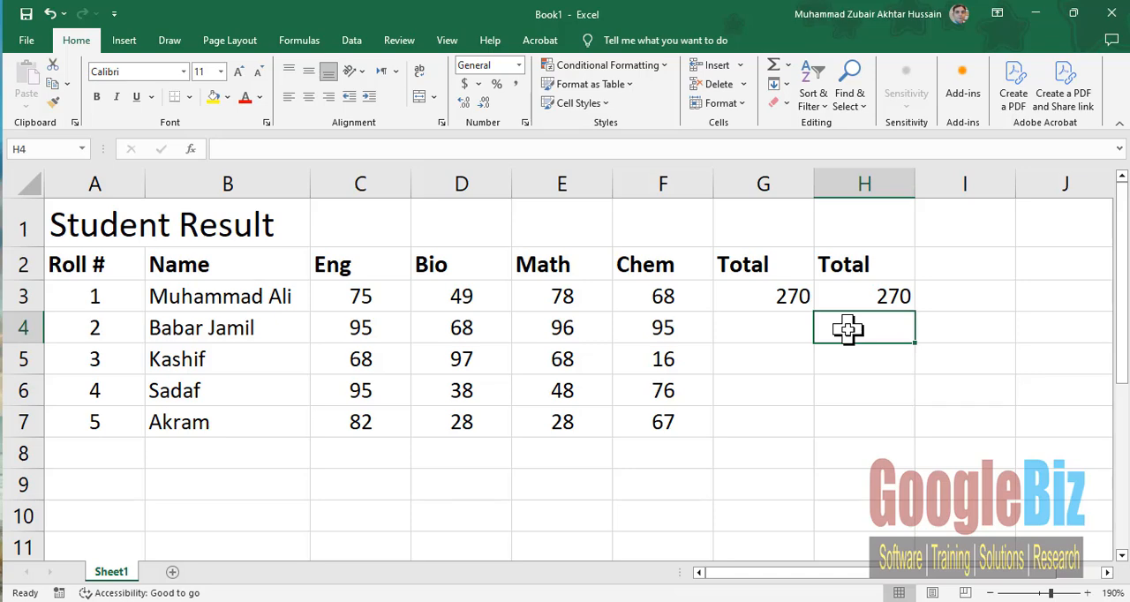
click(872, 296)
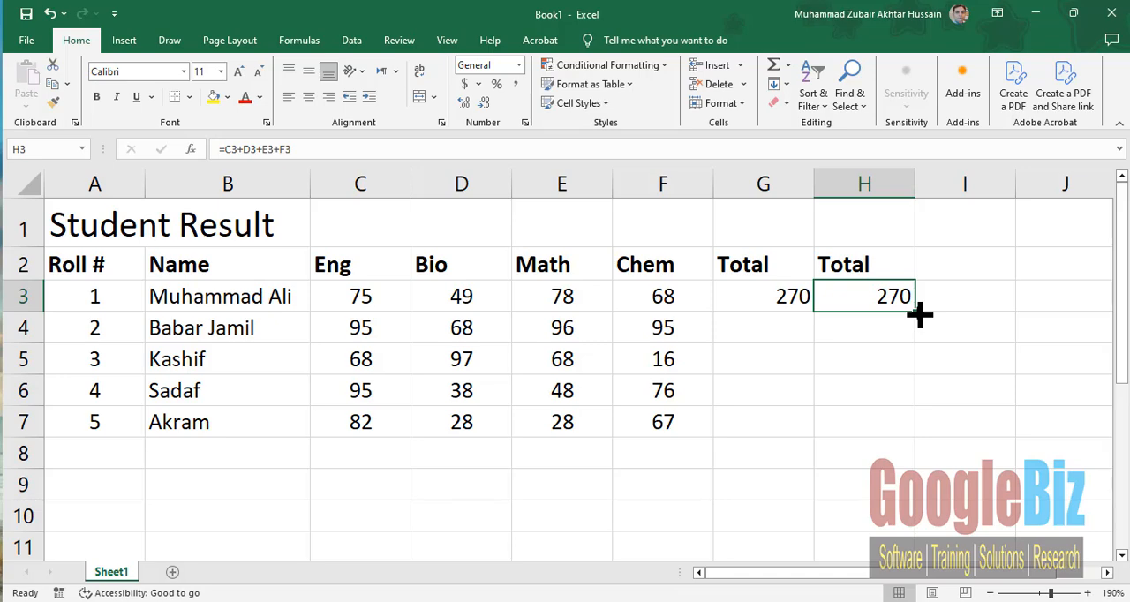
drag(920, 313, 895, 423)
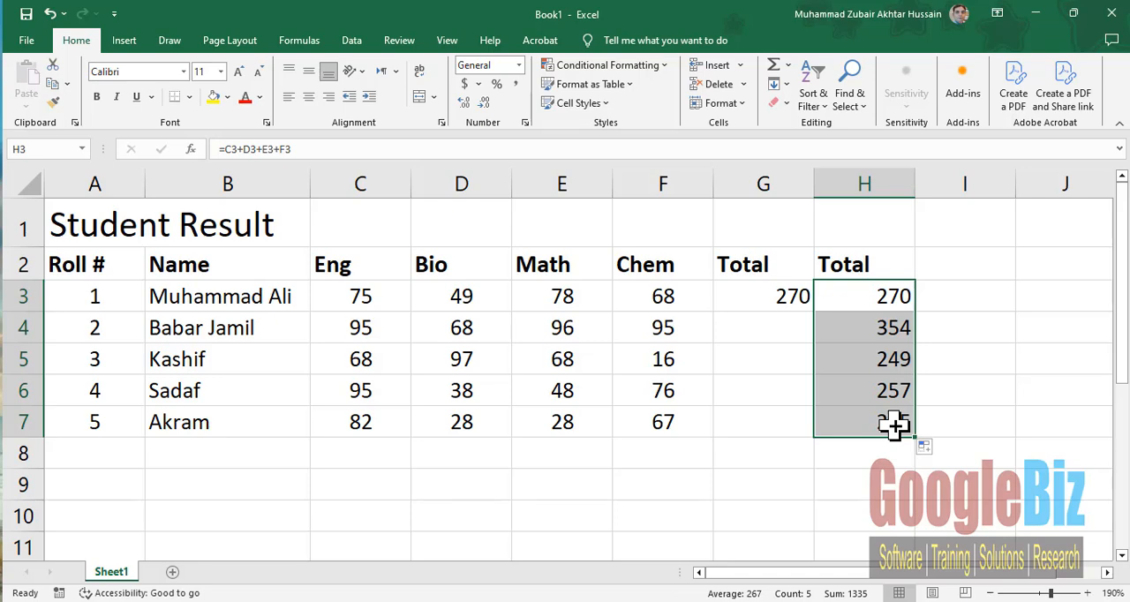
- Inspect the formulas in cells H3 and H4 to compare which mark cells each one references
click(870, 297)
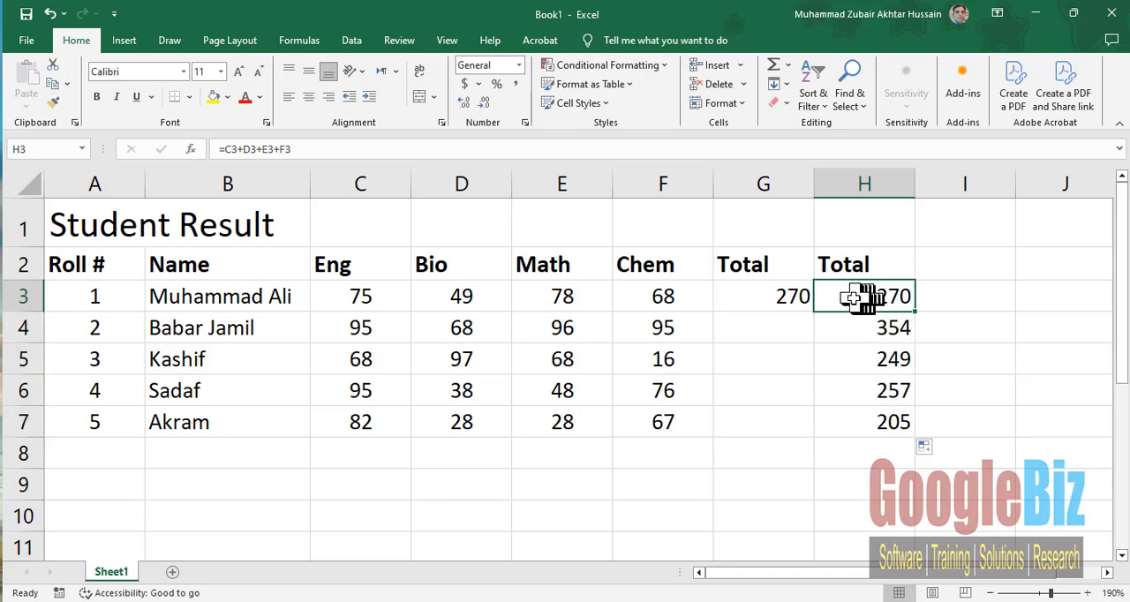
double_click(853, 298)
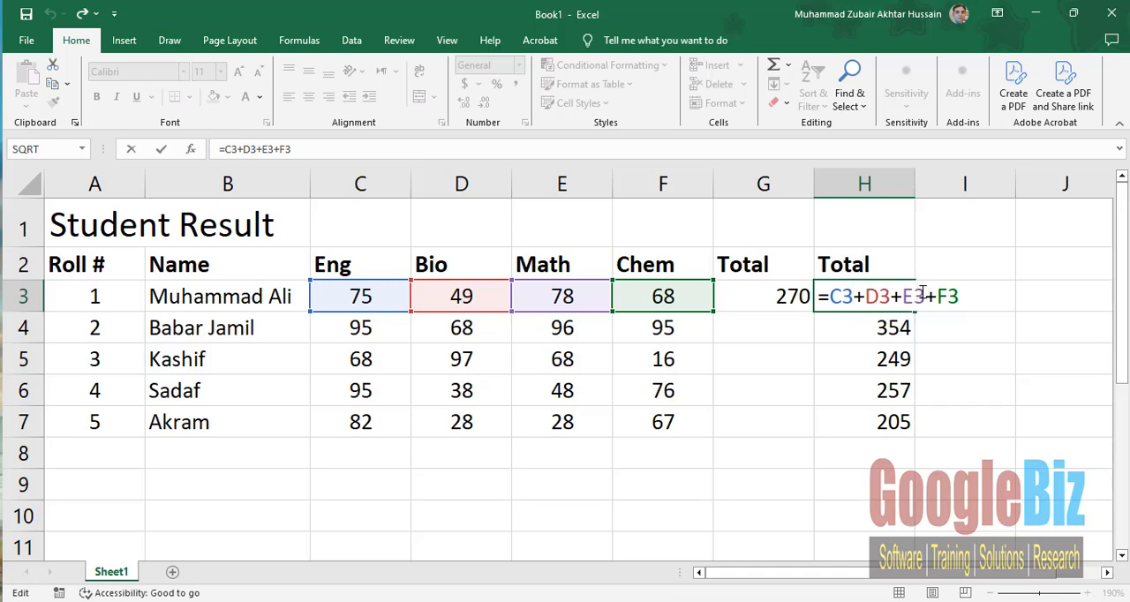
key(Return)
double_click(868, 327)
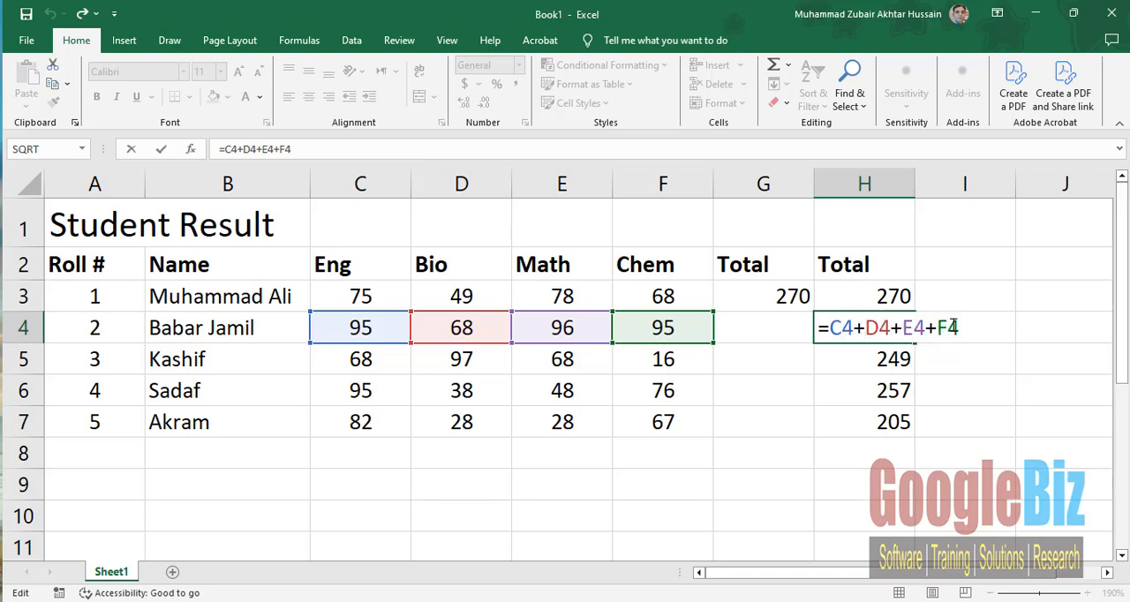
key(Return)
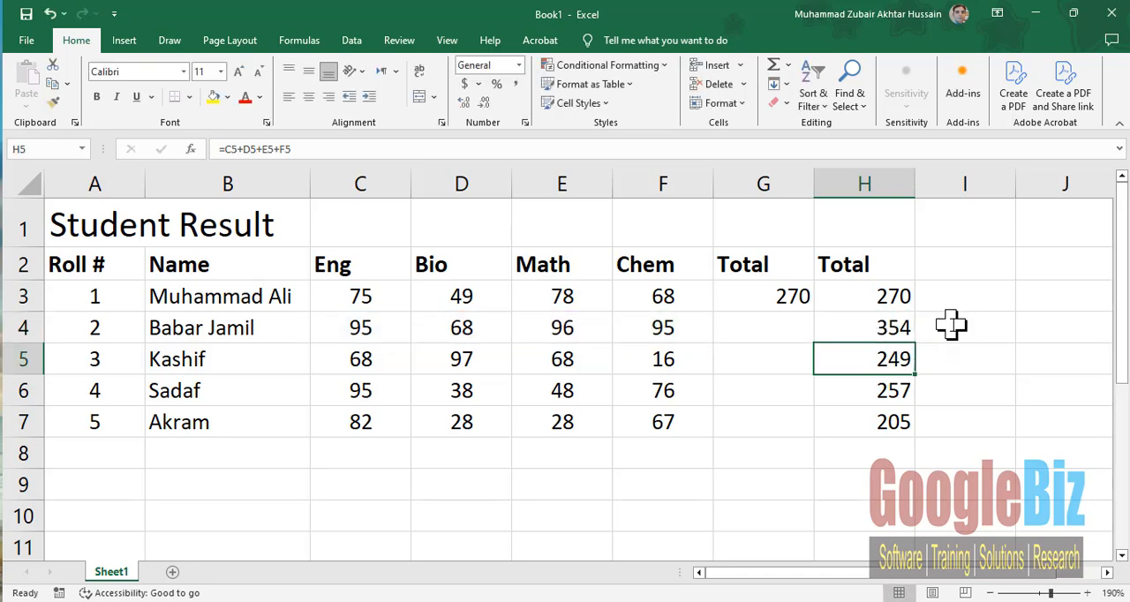
- Inspect the last student's total formula in cell H7 and the mark cells it references
double_click(869, 418)
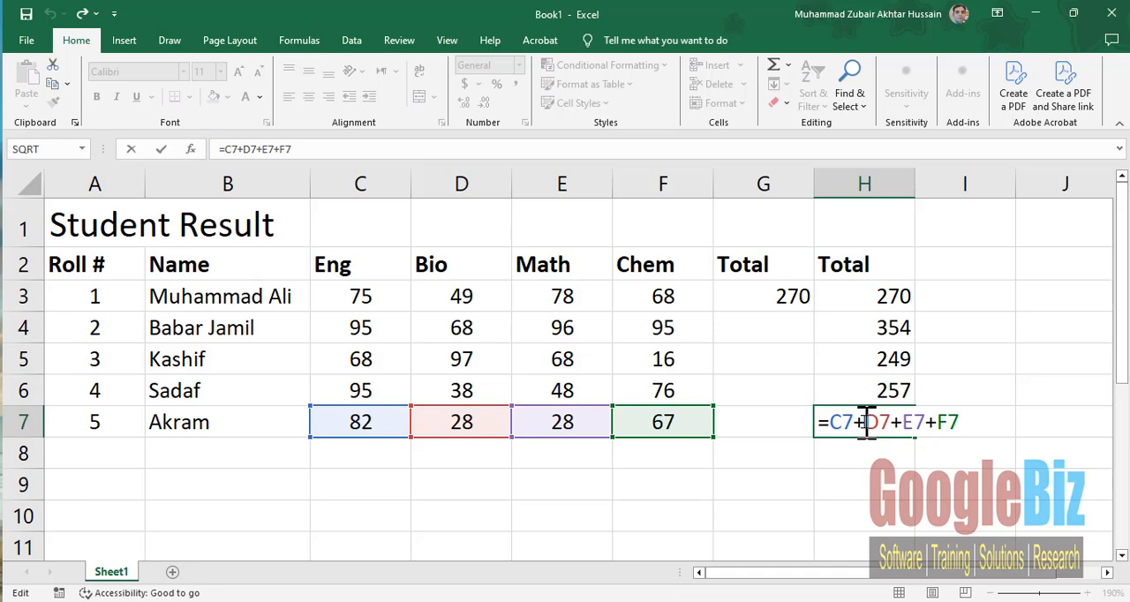
key(Return)
click(857, 421)
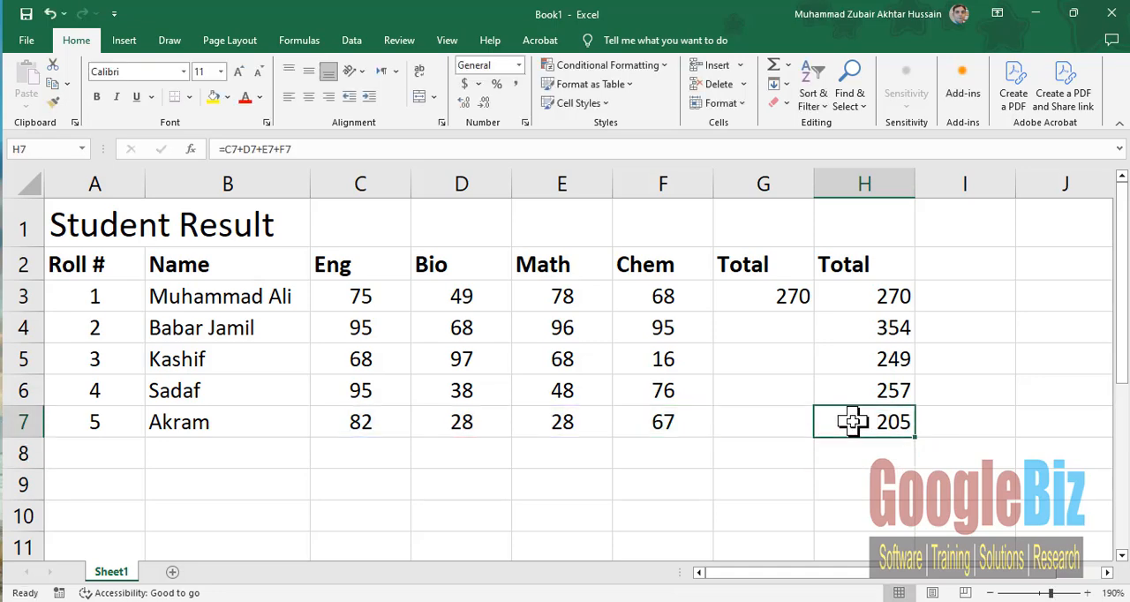
- Fill the typed-number total formula =75+49+78+68 from cell G3 down through G7
click(769, 296)
drag(814, 312, 798, 427)
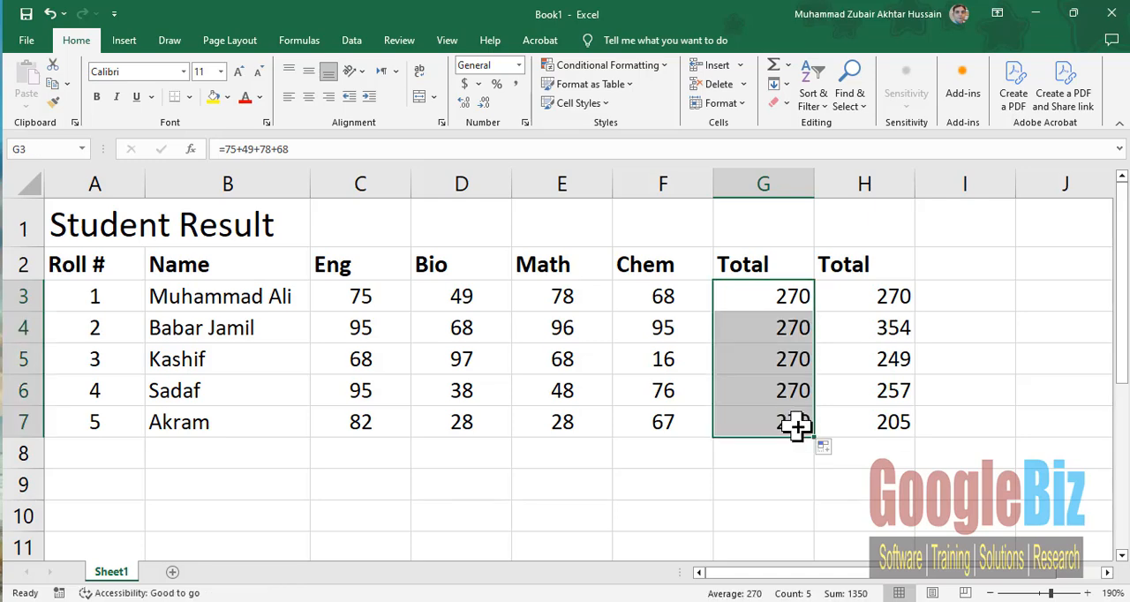
click(878, 421)
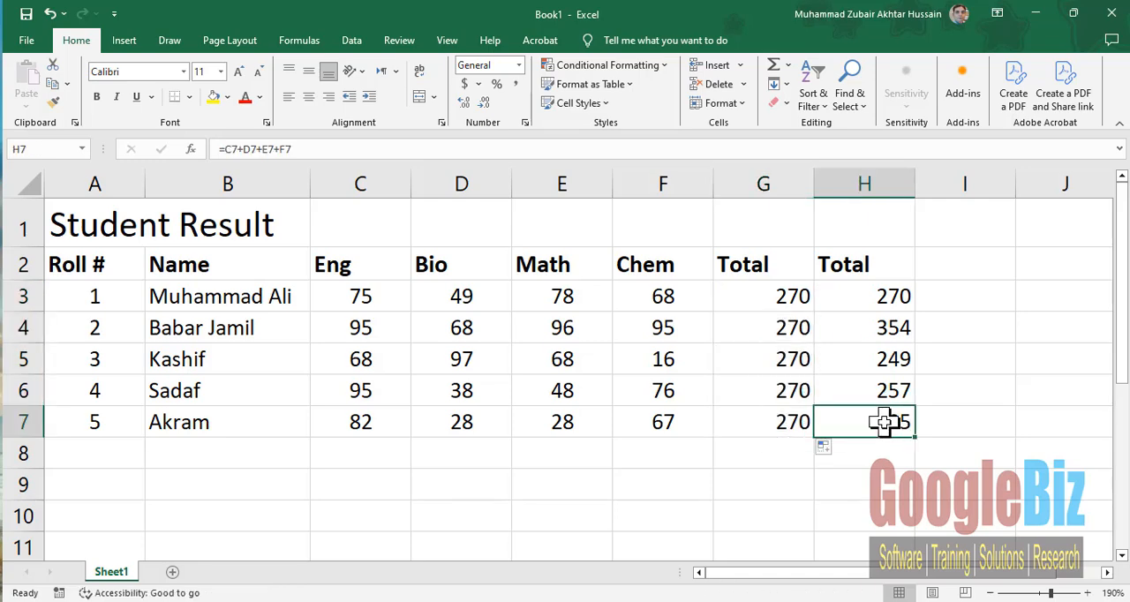
- Compare the cell-reference formulas in H3 and H7 with the marks they use, including the first student's marks in C3:F3
click(862, 296)
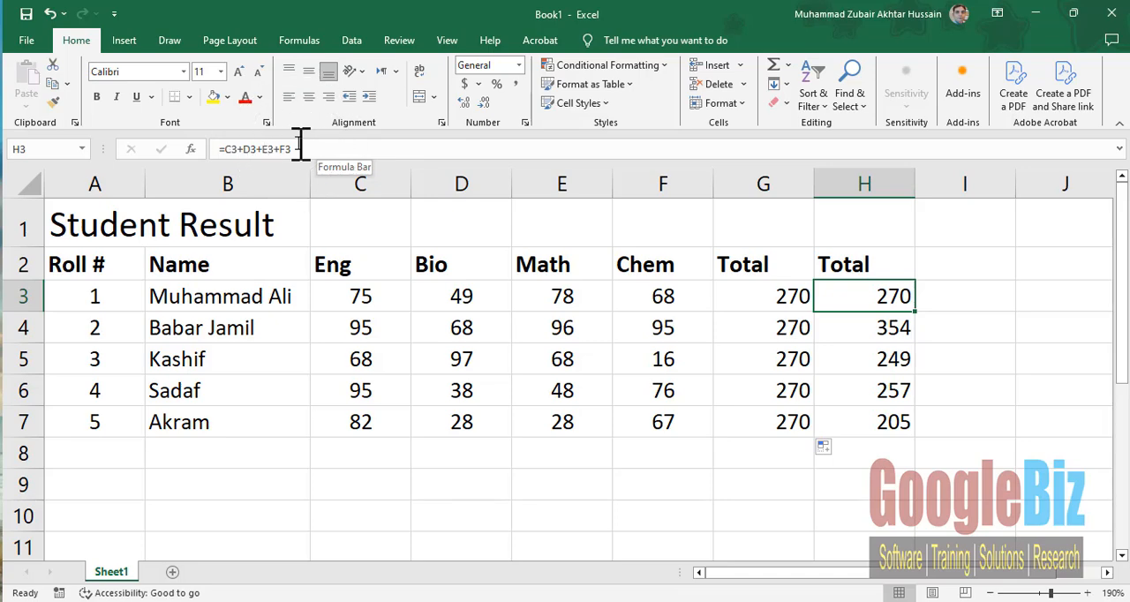
click(362, 337)
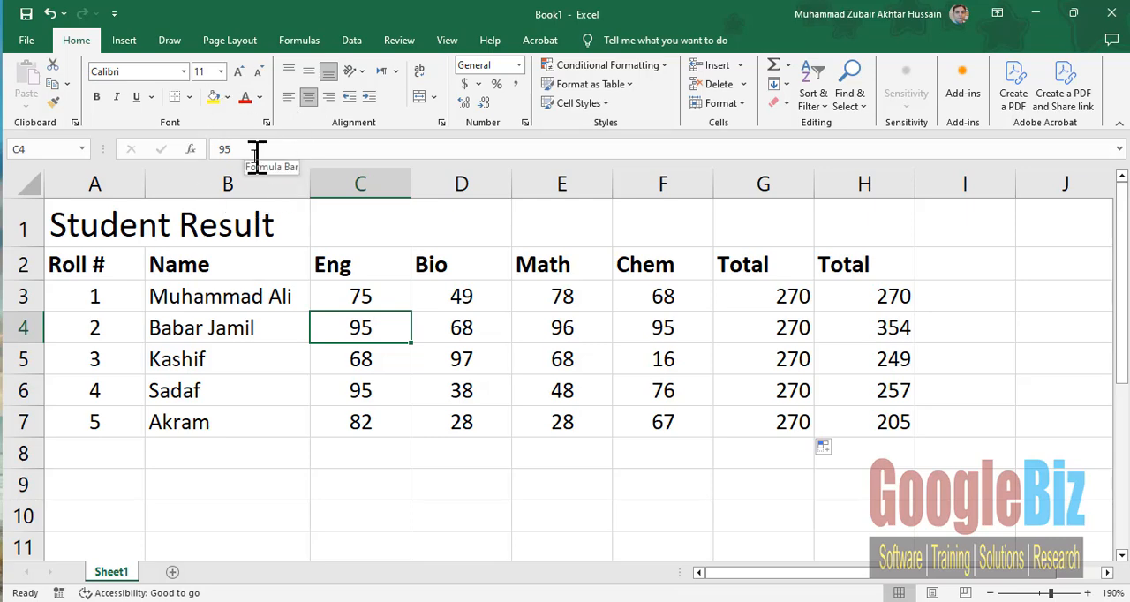
click(852, 299)
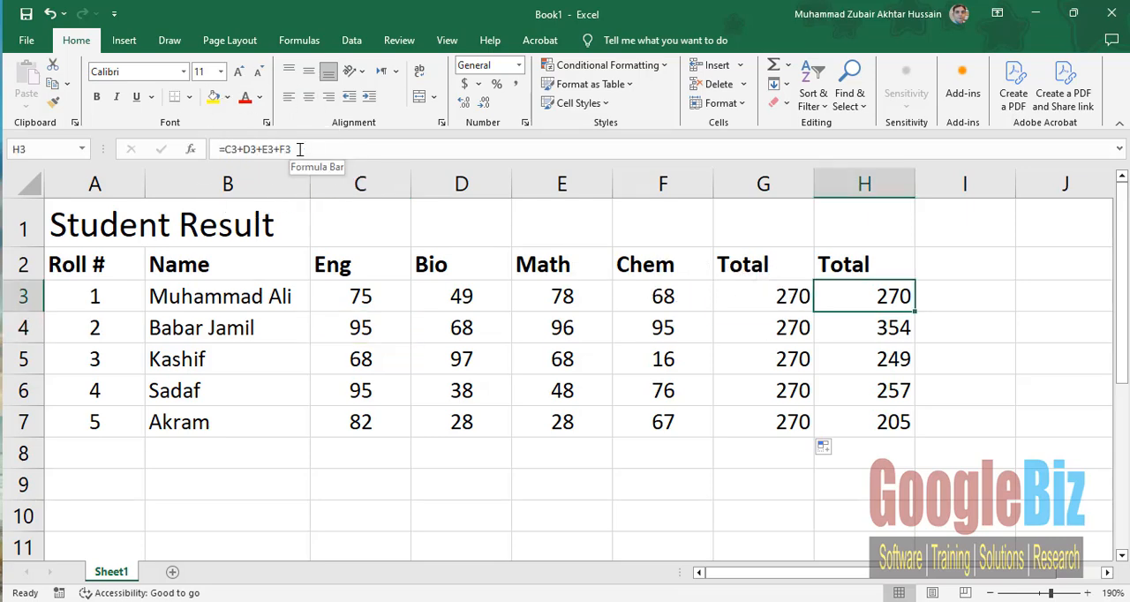
click(856, 422)
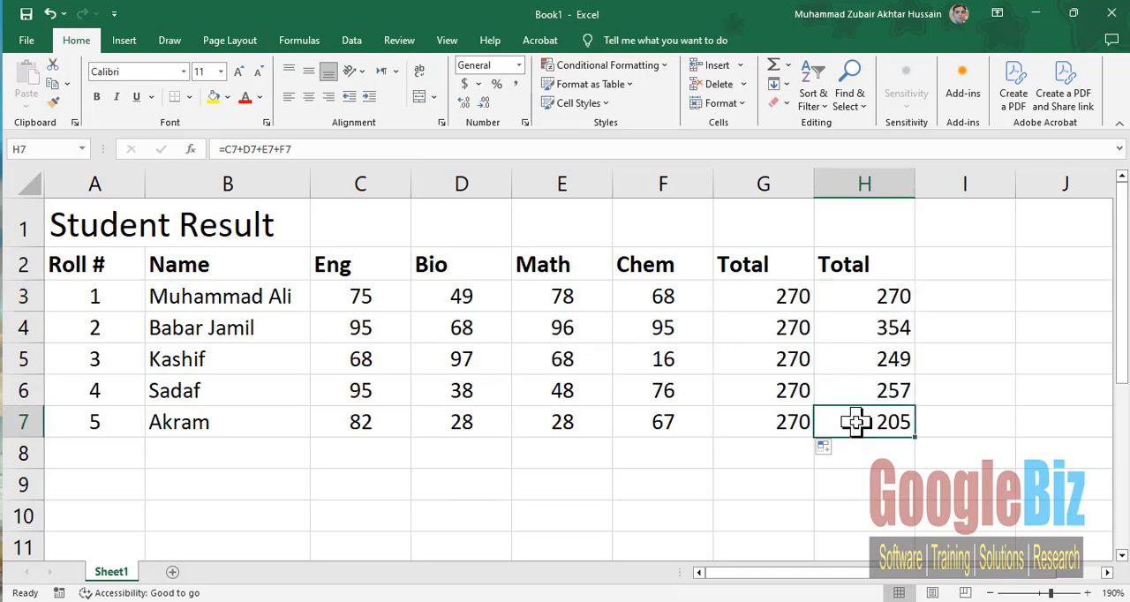
click(837, 297)
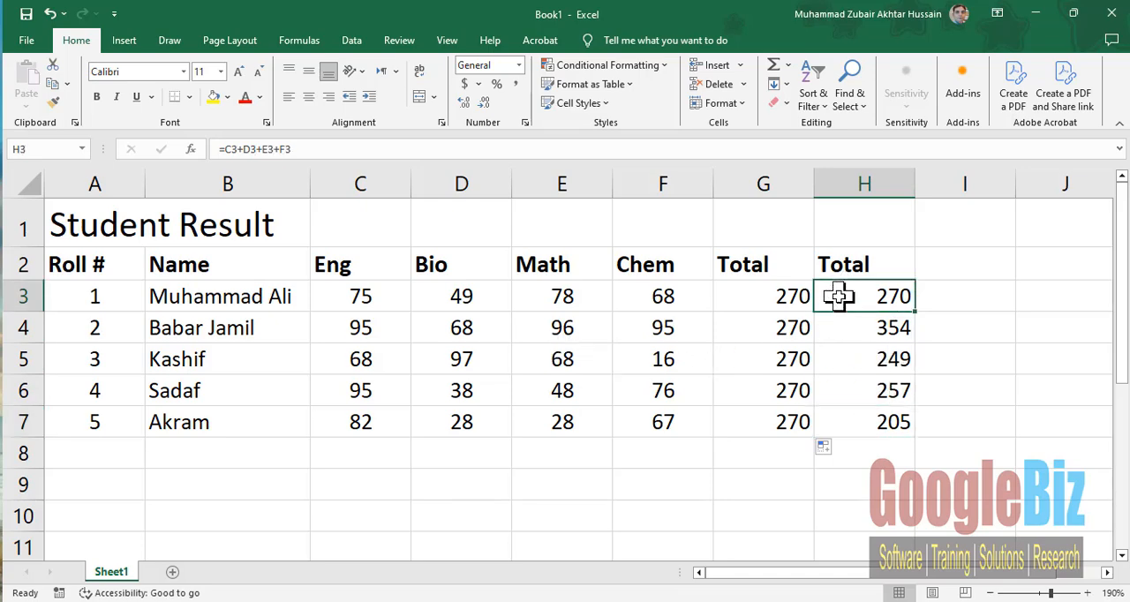
drag(352, 300, 658, 300)
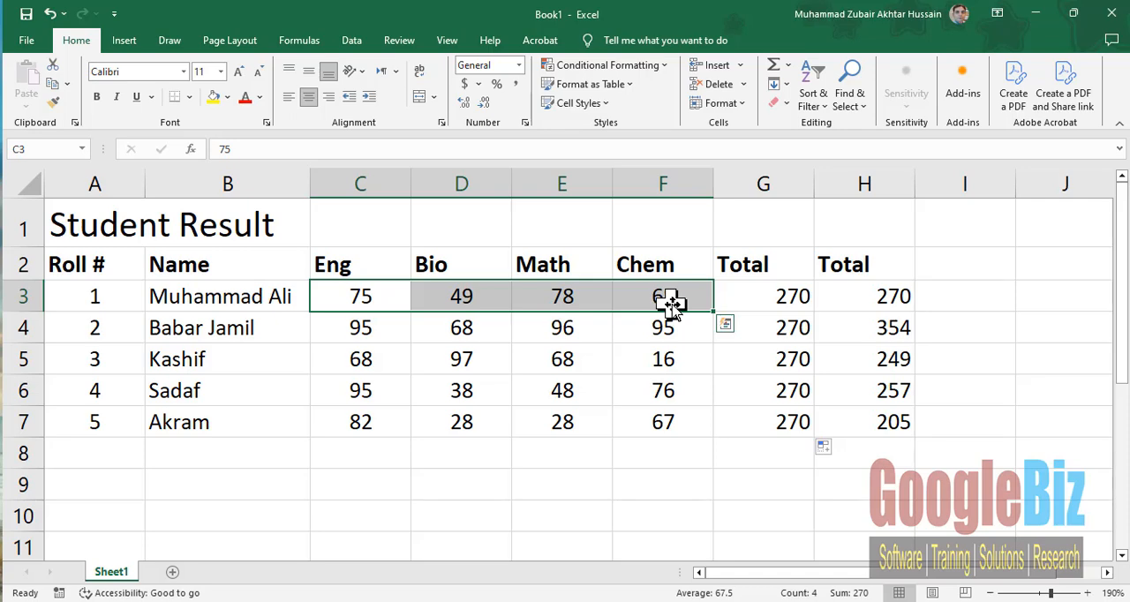
- Add a third Total heading in cell I2
click(961, 265)
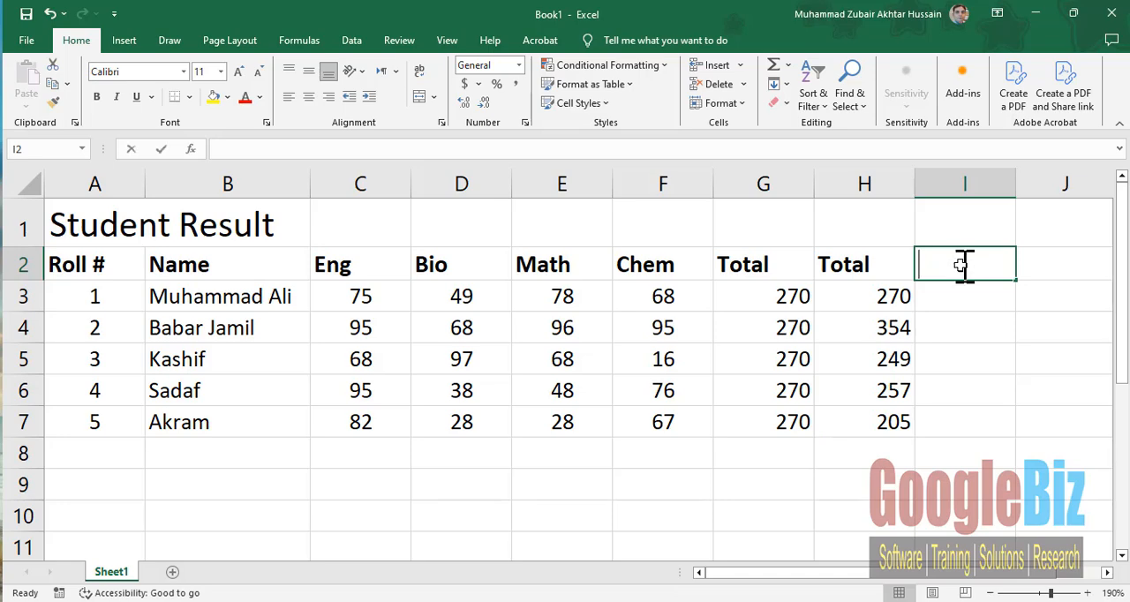
text(tOTA)
key(BackSpace)
key(BackSpace)
key(BackSpace)
key(BackSpace)
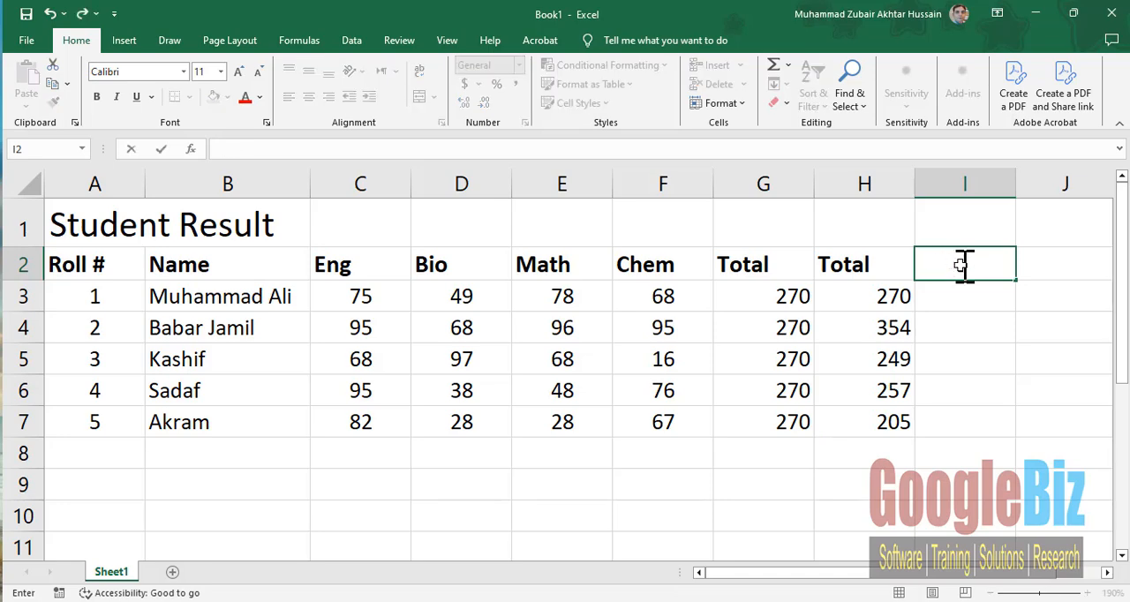
text(Total)
key(Return)
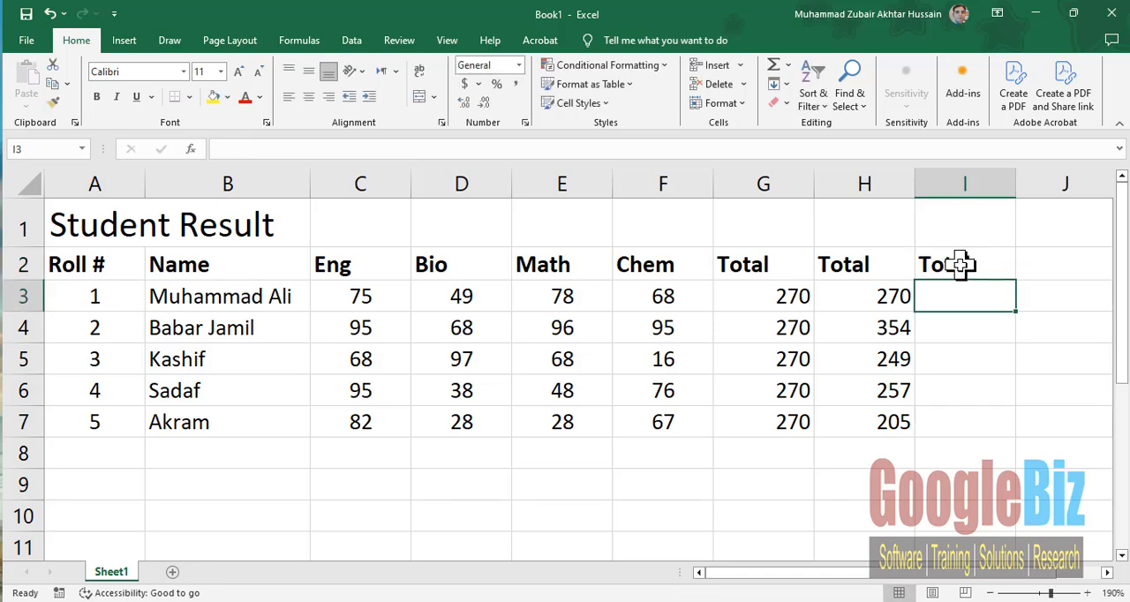
- Calculate the first student's total in cell I3 with the formula =SUM(C3:F3)
text(=)
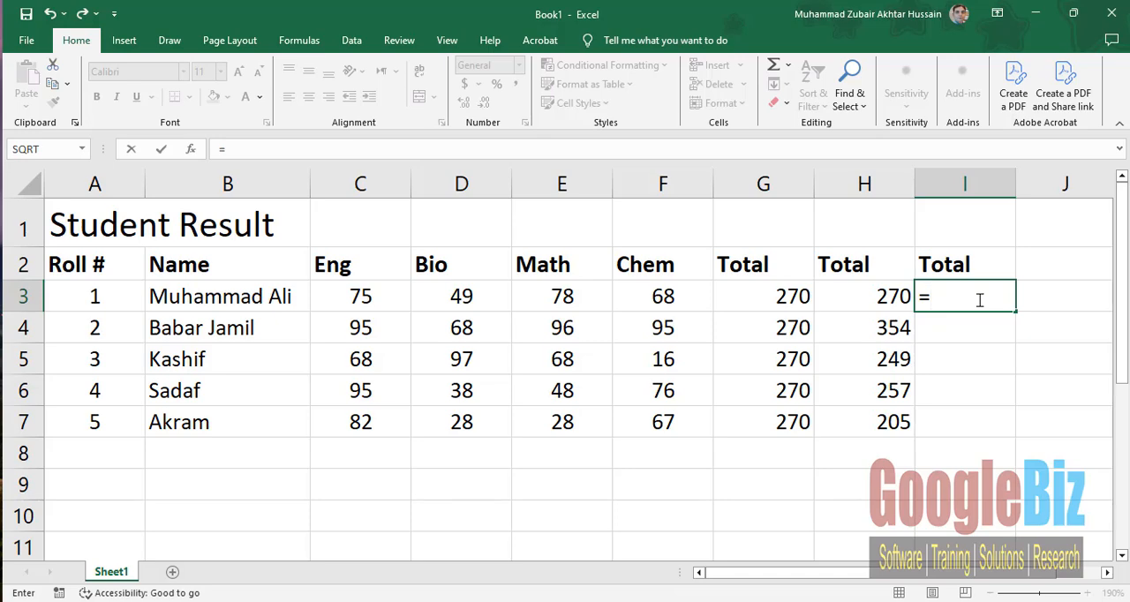
text(sum)
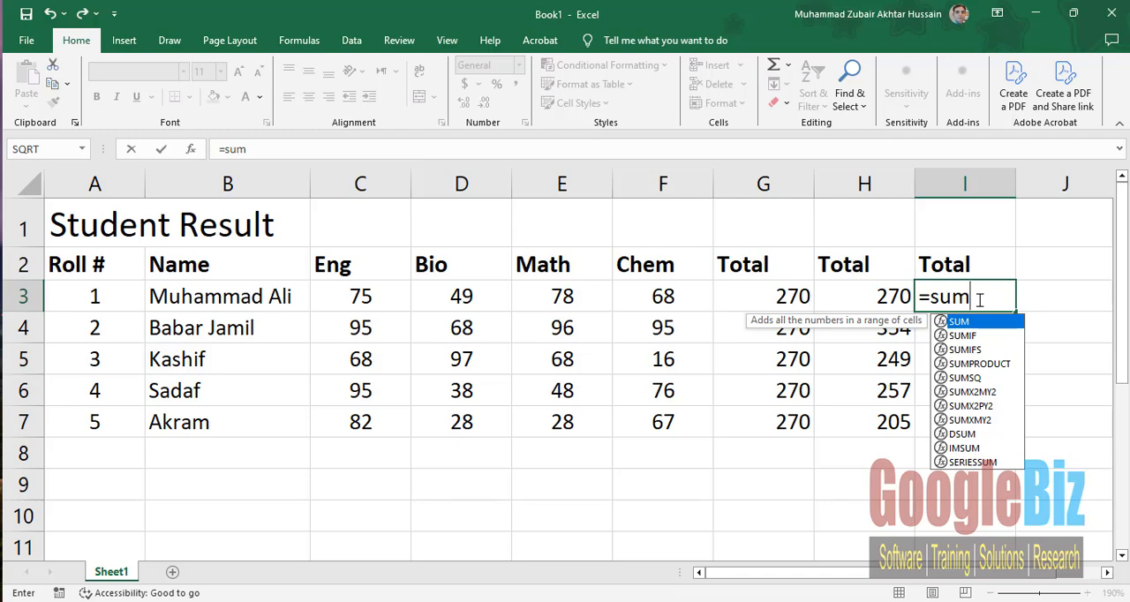
text((c)
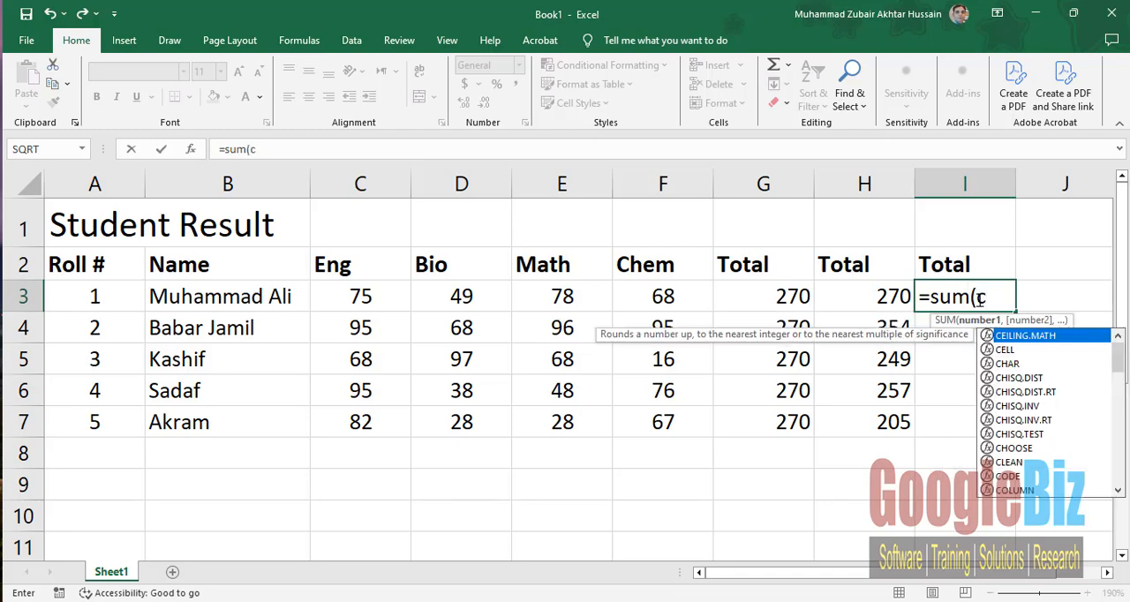
text(3)
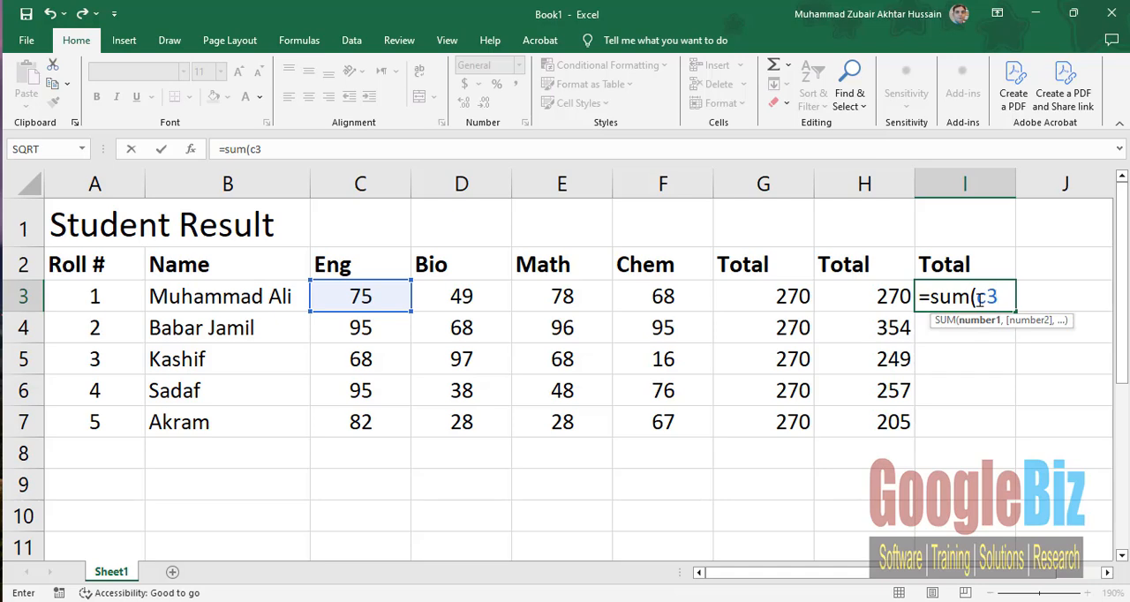
text(:)
text(f3))
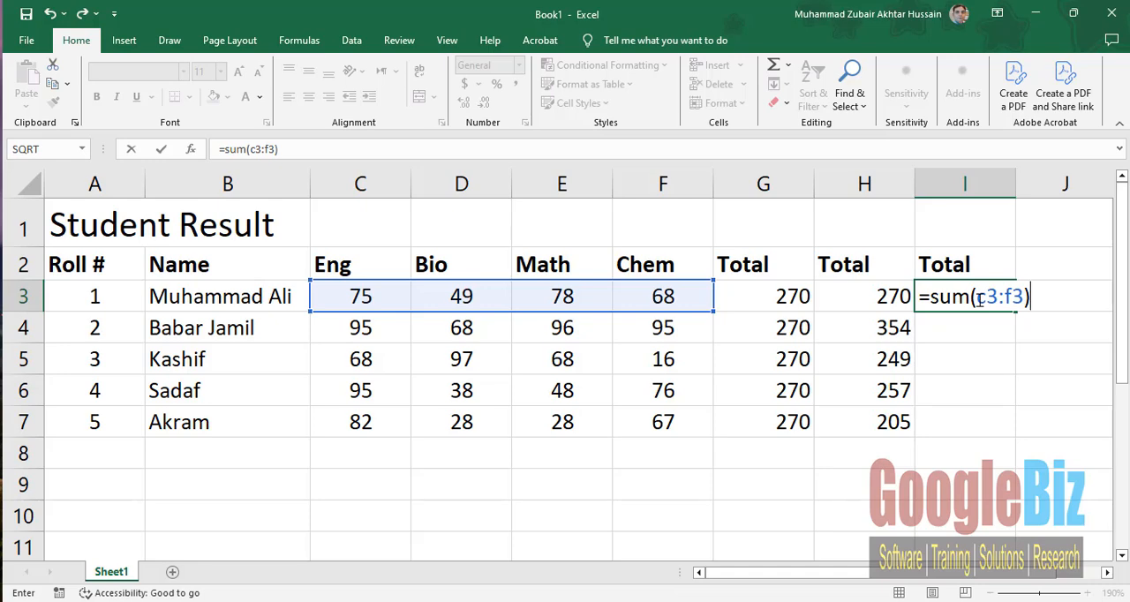
key(Return)
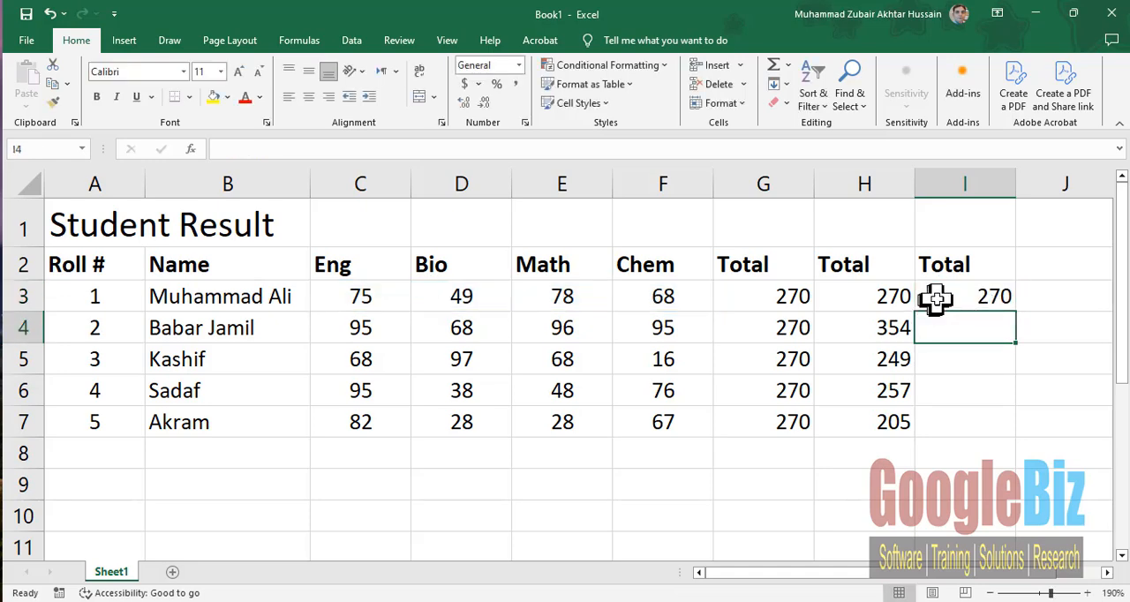
- Fill the SUM formula from cell I3 down through I7 for the remaining students
click(937, 300)
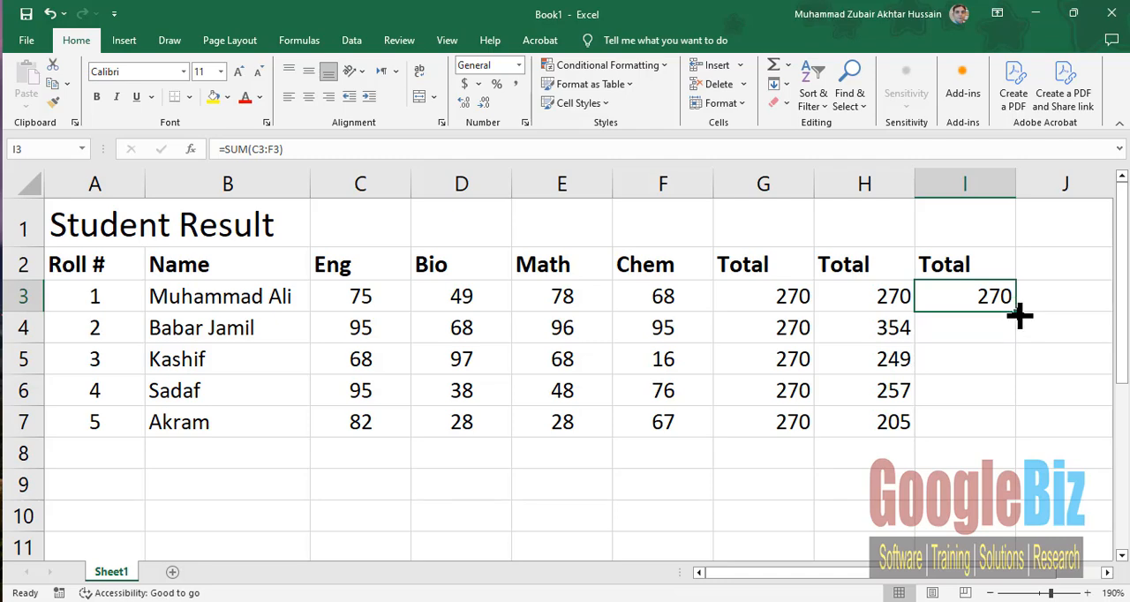
drag(1020, 316, 1005, 429)
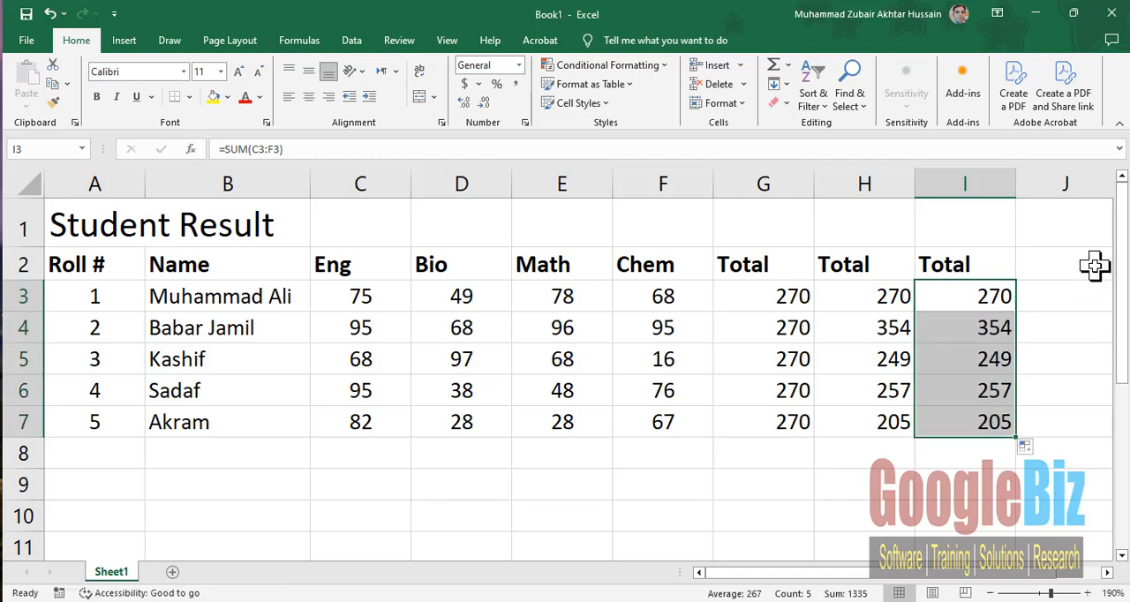
click(938, 298)
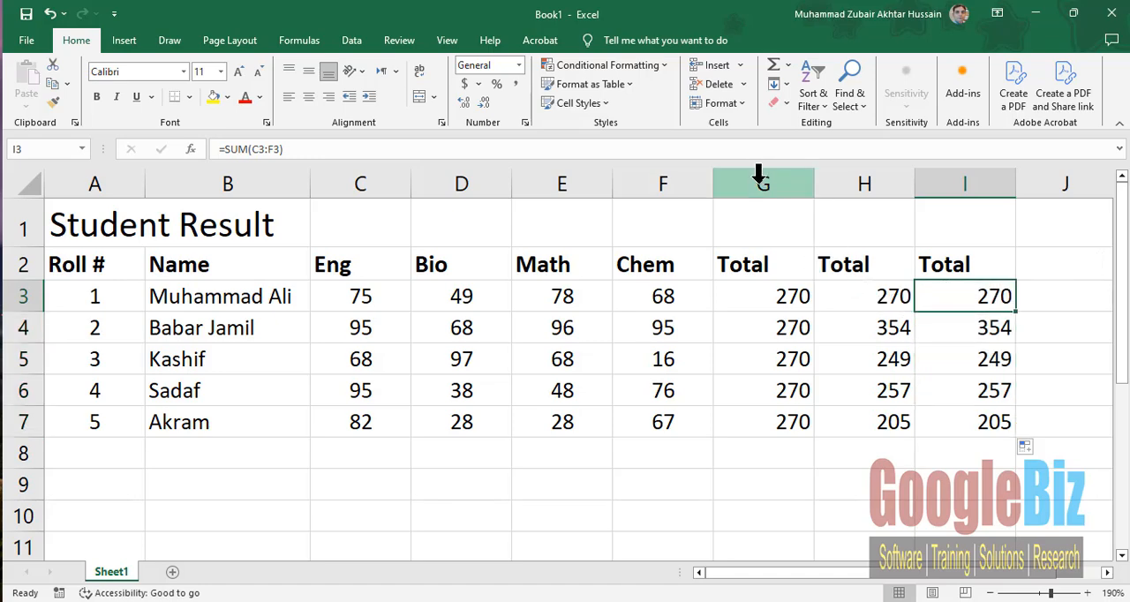
- Review the three Total columns G to I together and inspect the range used by the SUM formula in I3
drag(759, 174, 951, 193)
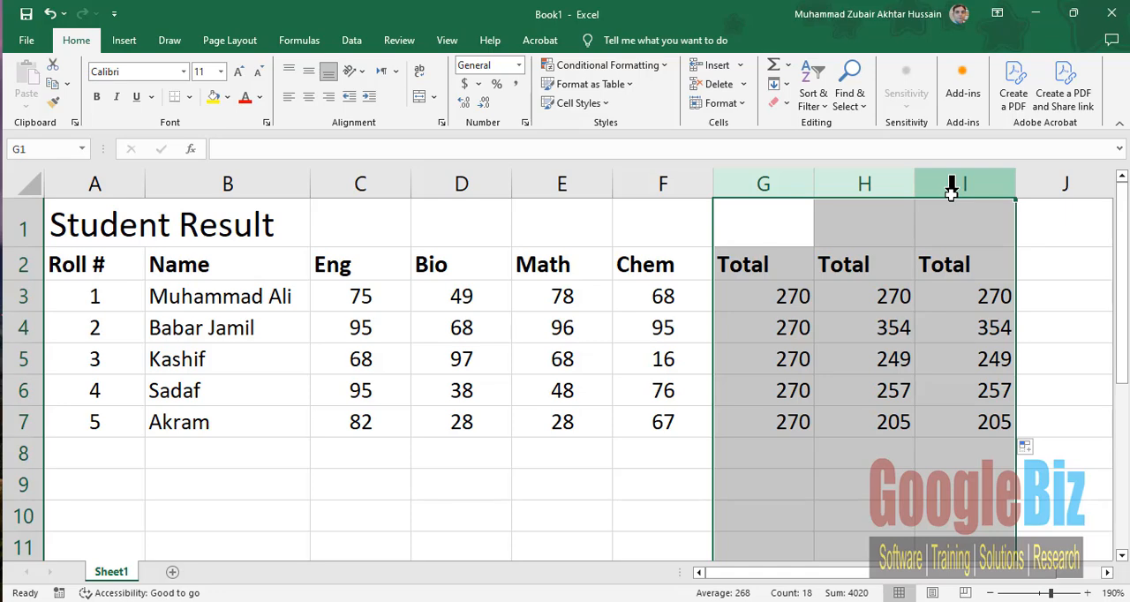
click(941, 301)
double_click(942, 300)
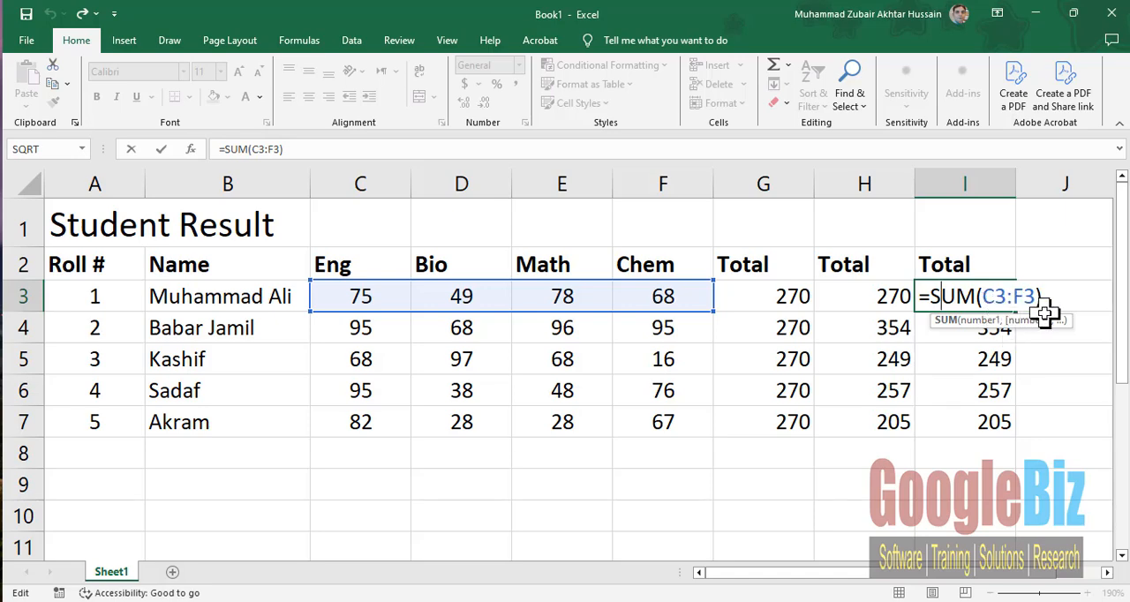
key(Return)
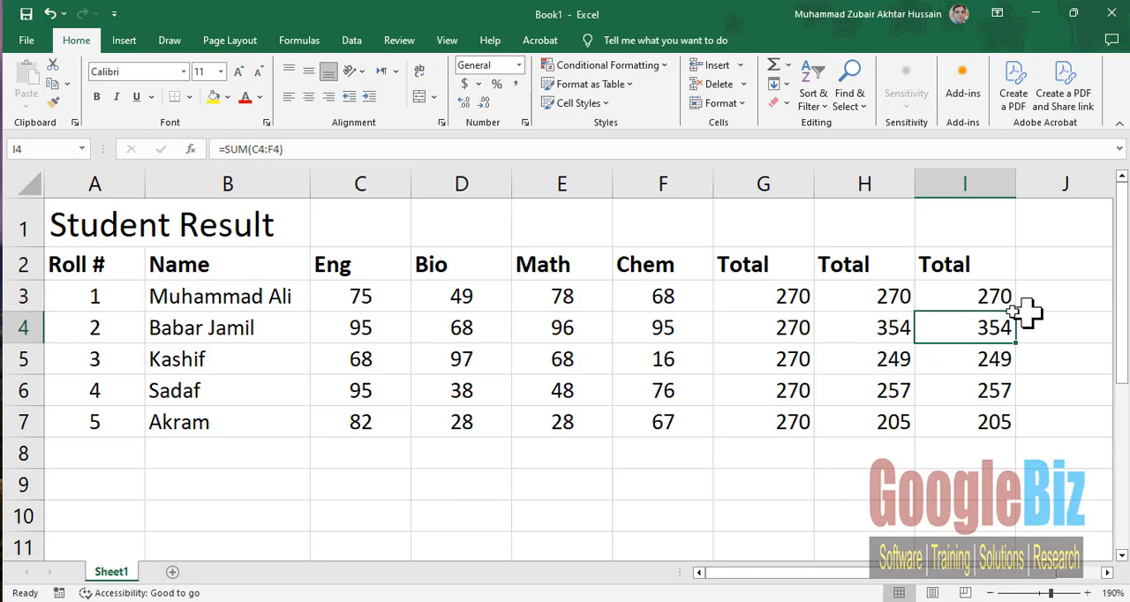
- Centre the values of all three Total columns in the range G3:I7
click(786, 298)
drag(786, 299, 967, 409)
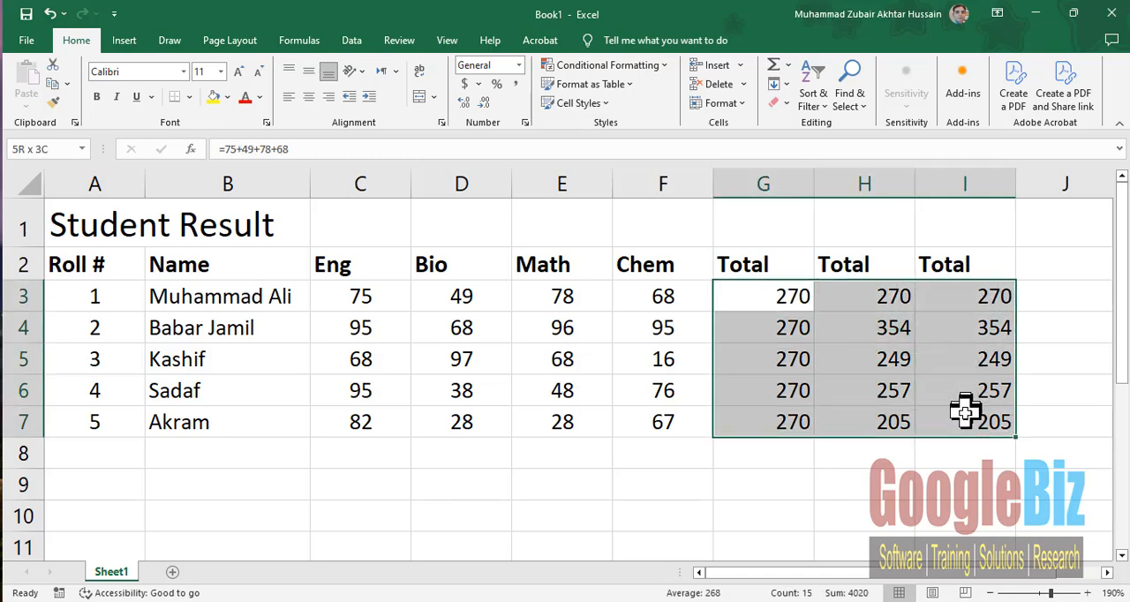
click(309, 98)
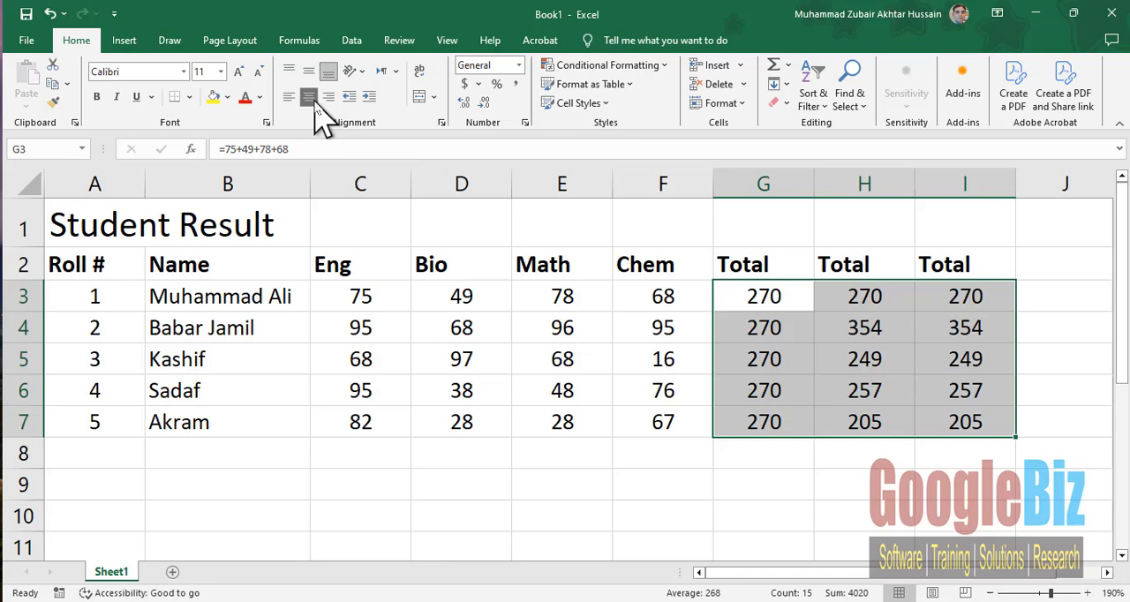
- With cell J2 selected, narrow columns C through I closer to the width of their headings
click(1062, 264)
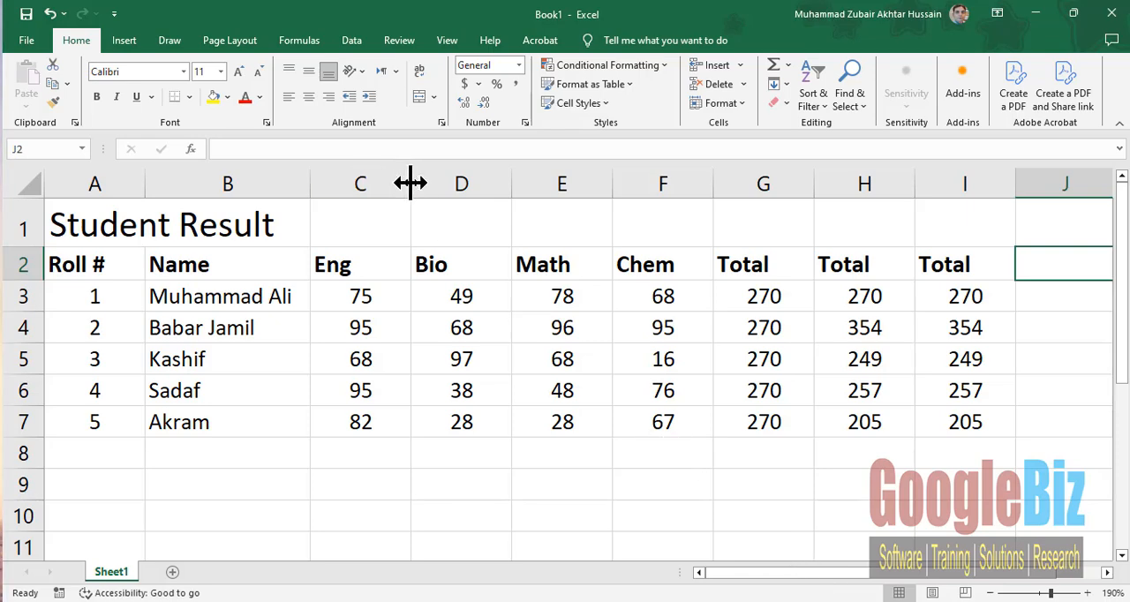
drag(410, 183, 379, 182)
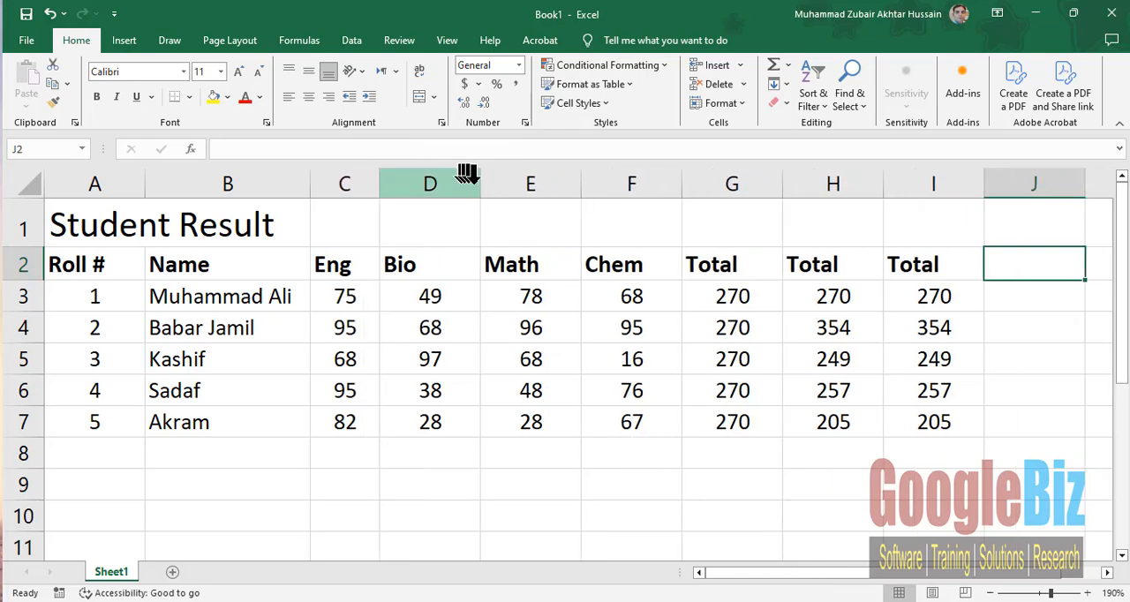
drag(480, 183, 449, 184)
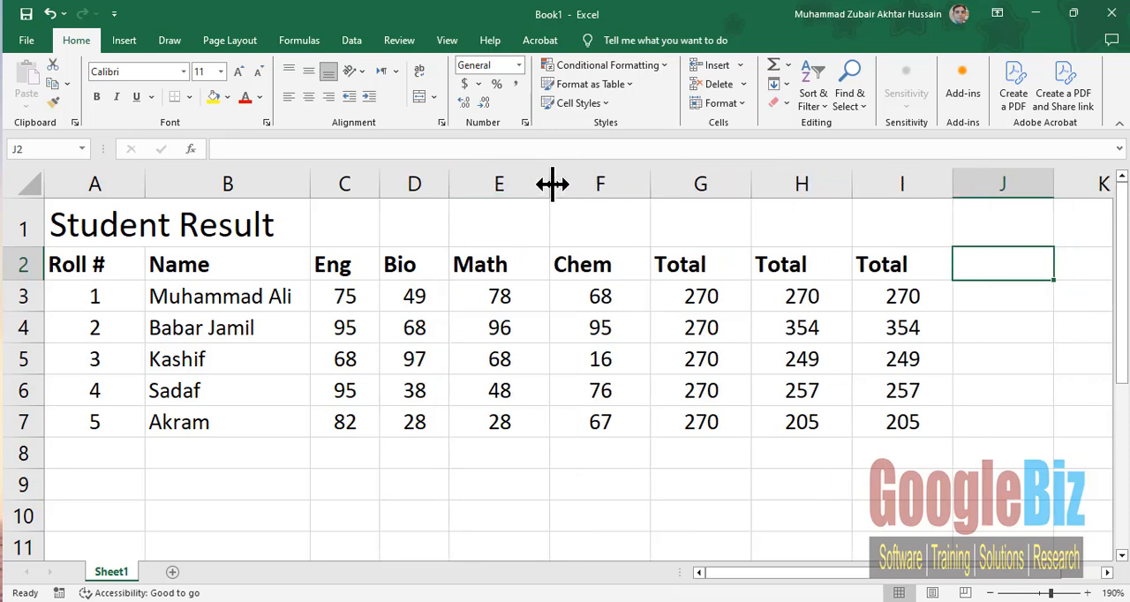
drag(552, 184, 520, 184)
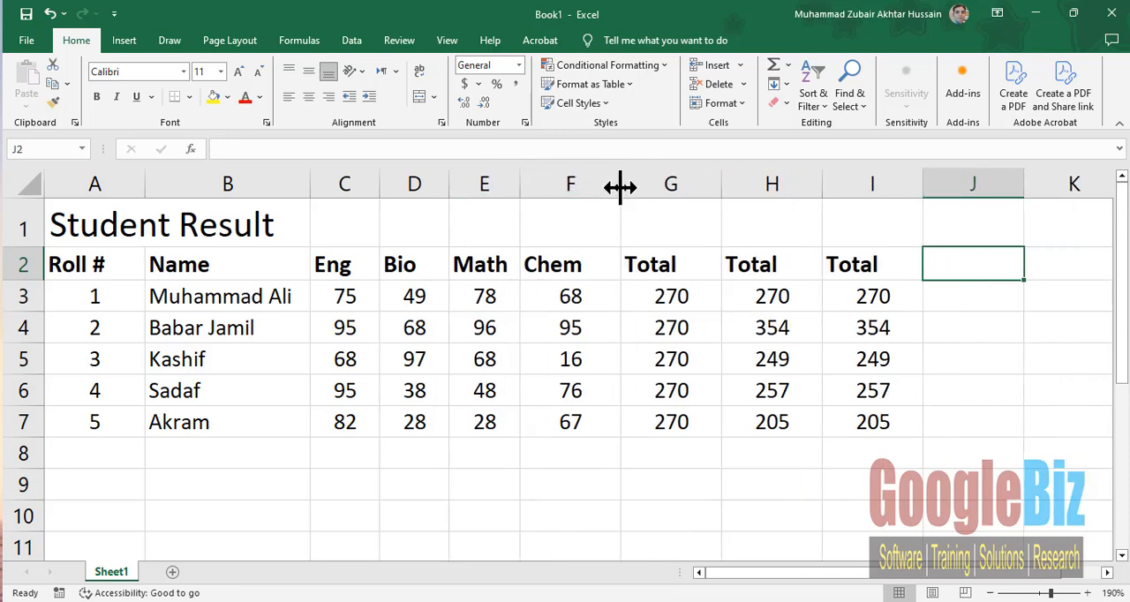
drag(621, 186, 591, 188)
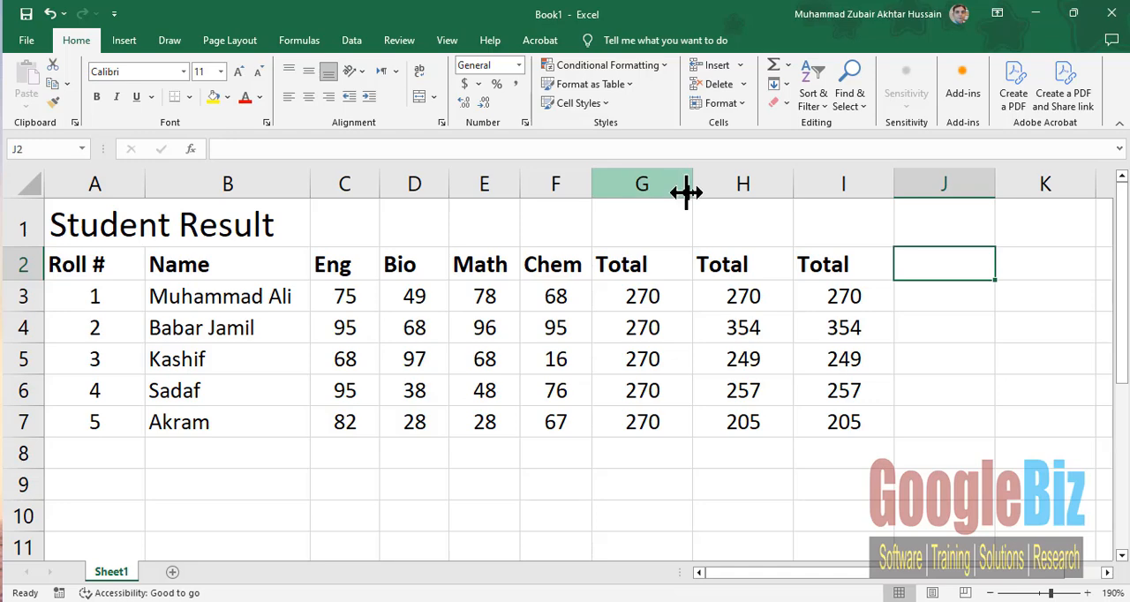
drag(686, 192, 670, 187)
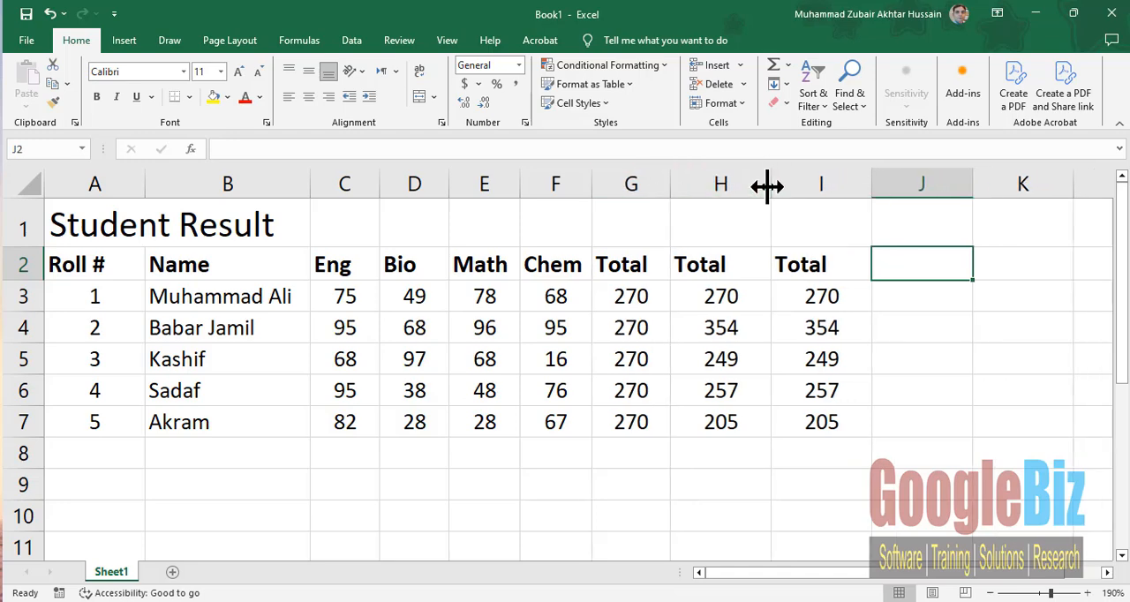
drag(767, 186, 753, 186)
drag(852, 185, 828, 190)
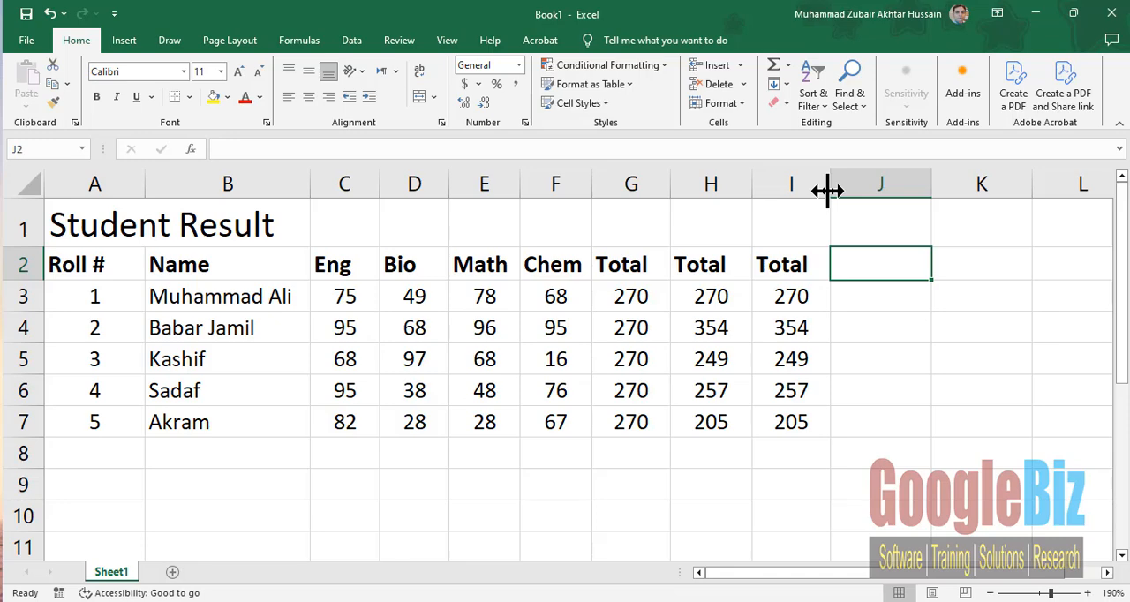
- Enter the heading Avg in cell J2 and select the first student's marks in C3:F3 for reference
text(Avg)
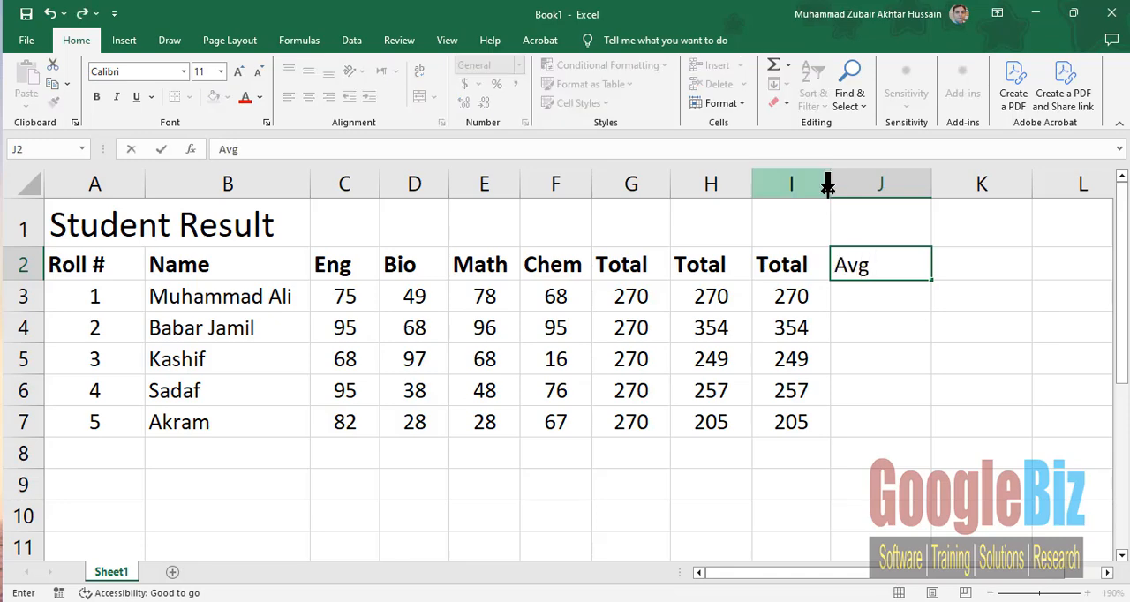
key(Return)
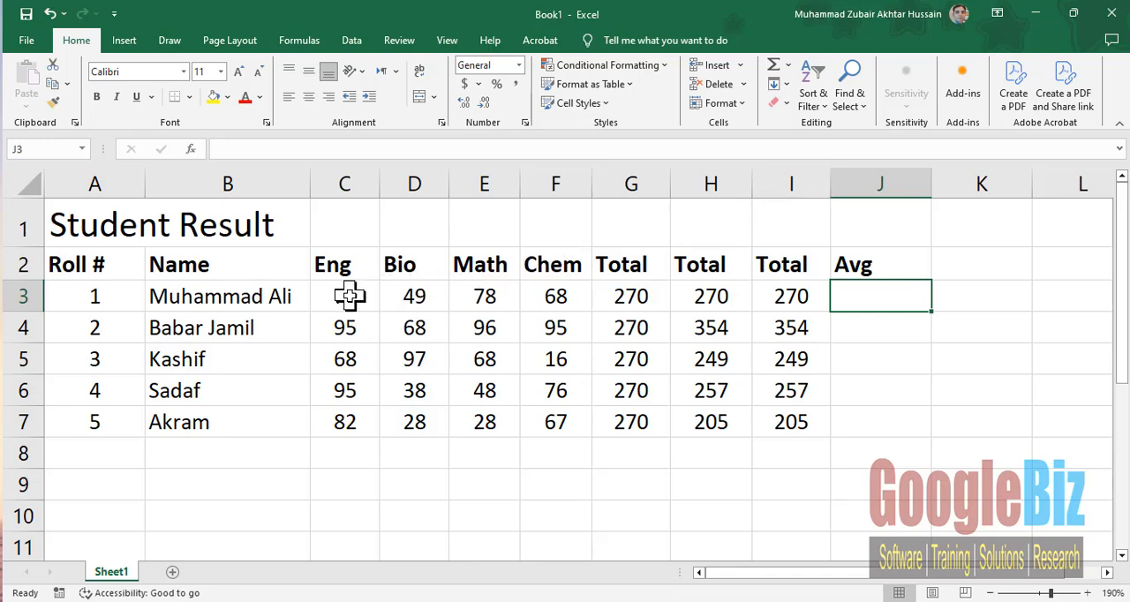
drag(350, 297, 570, 306)
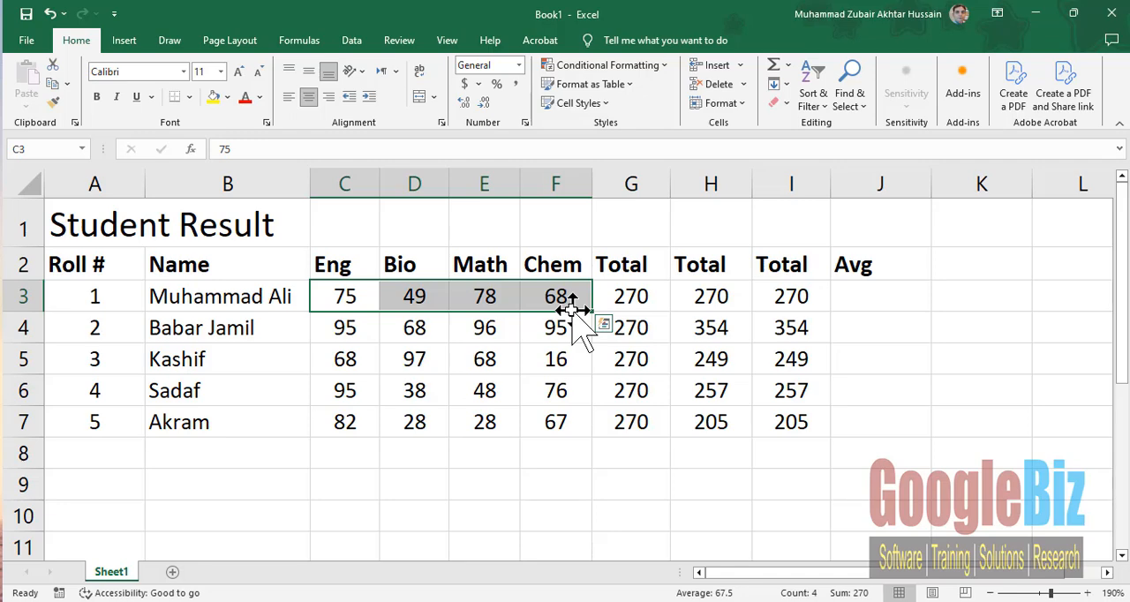
- Calculate the first student's average in cell J3 with the formula =(C3+D3+E3+F3)/4
click(881, 298)
text(=)
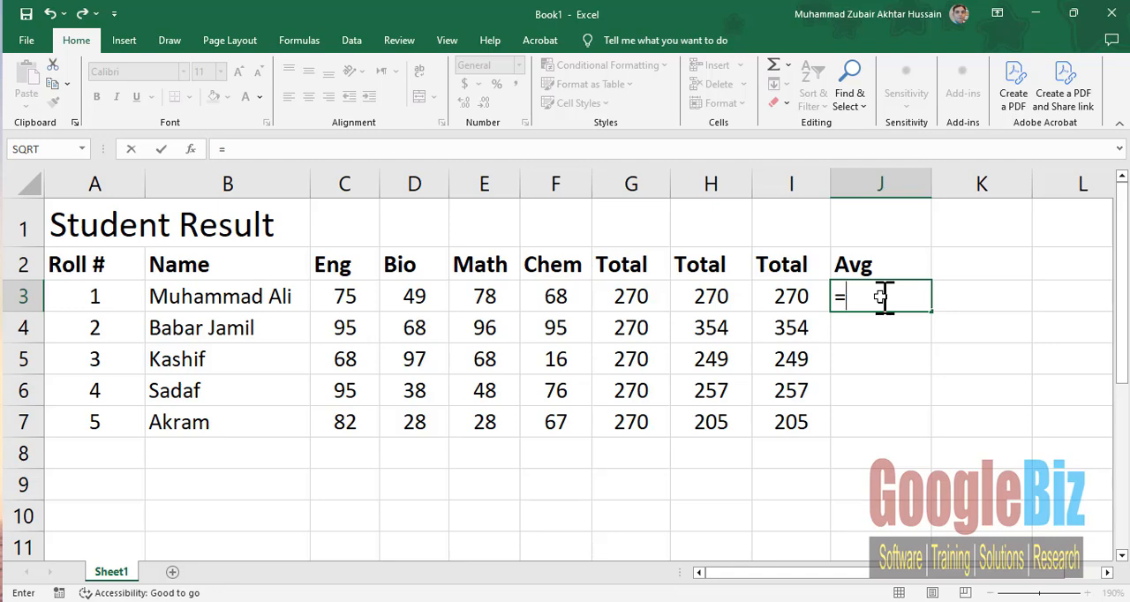
text((c)
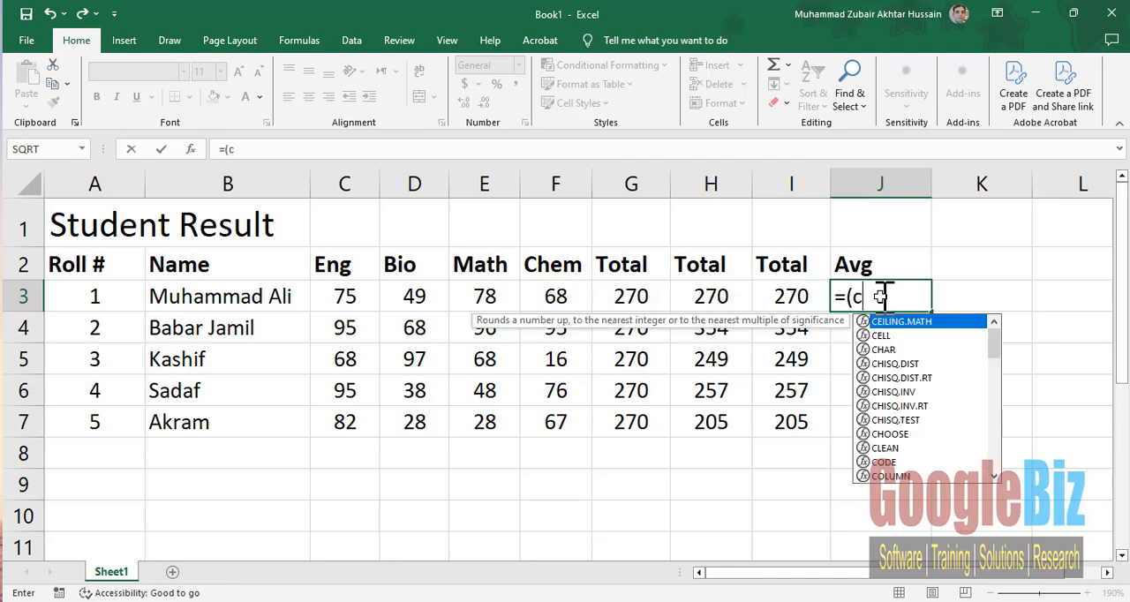
text(3)
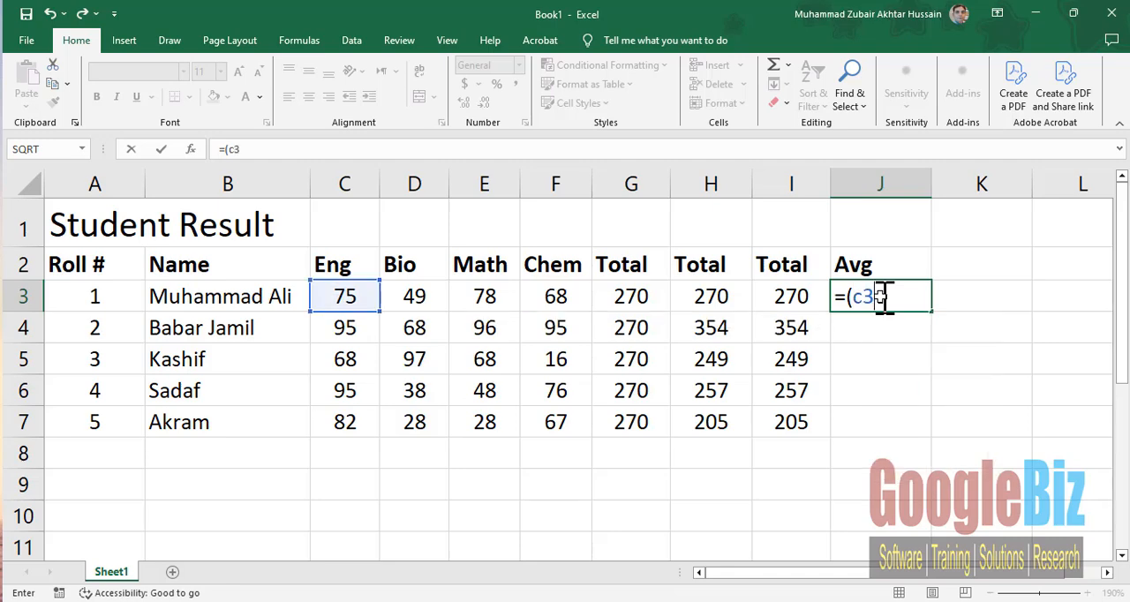
text(+d3+)
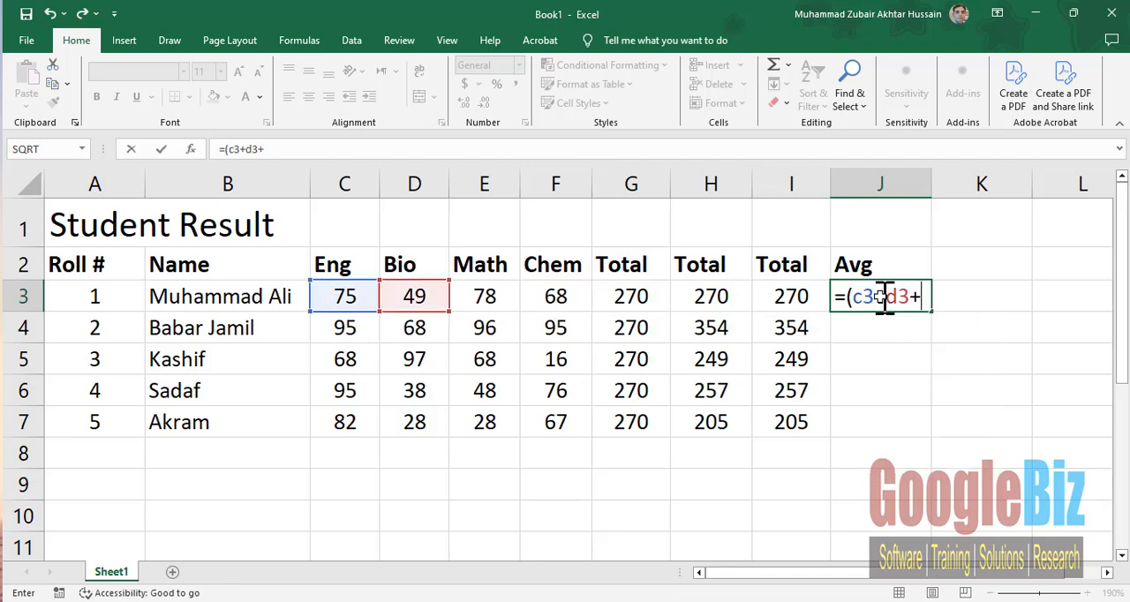
text(e3+)
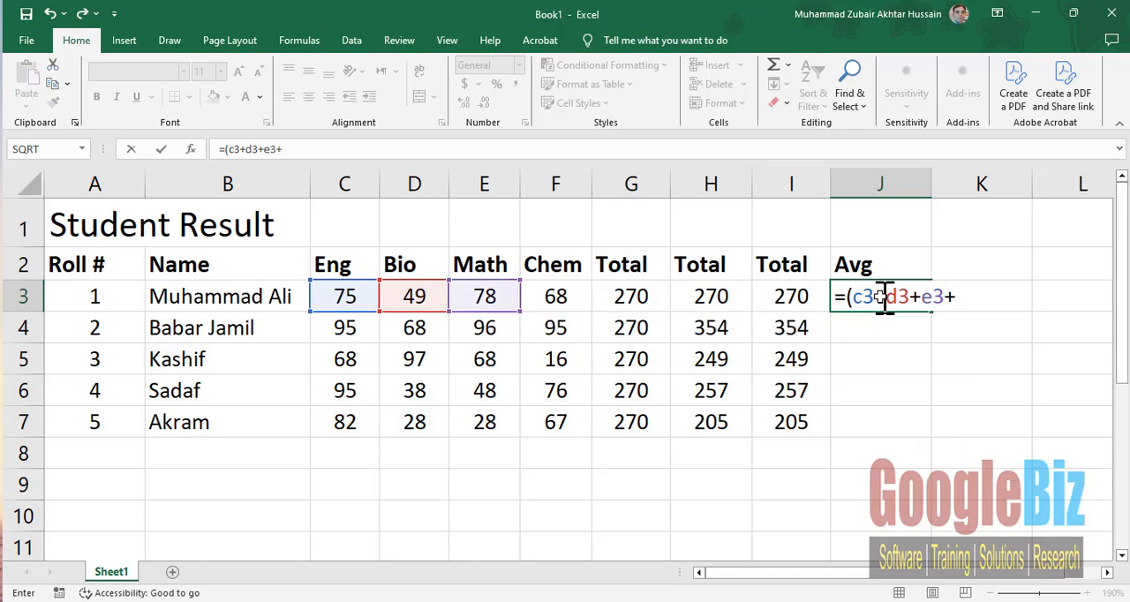
text(f3)
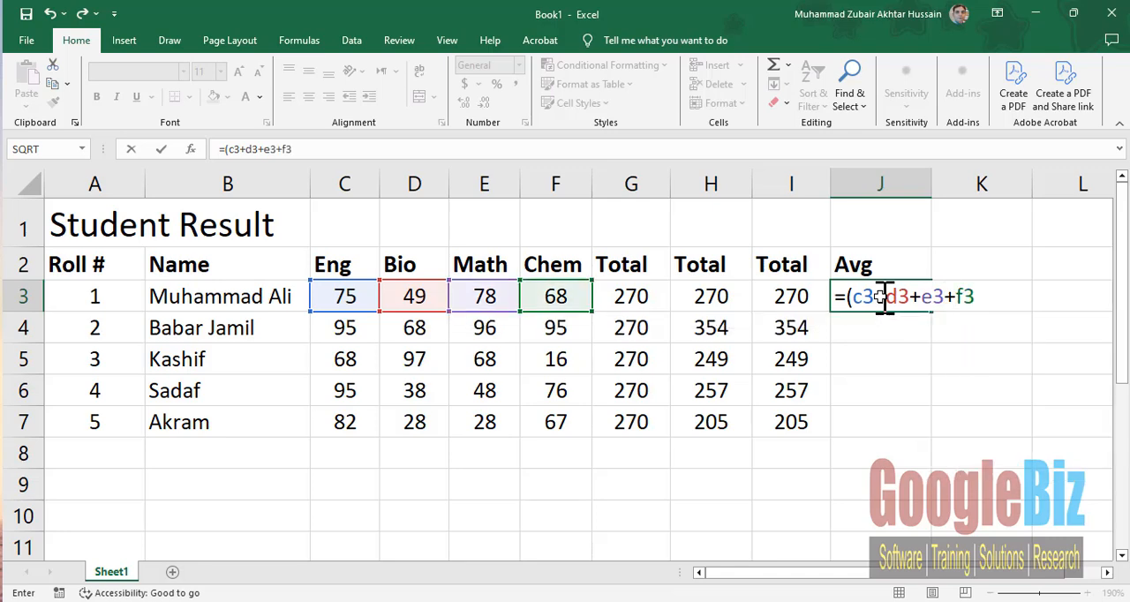
text()/4)
key(Return)
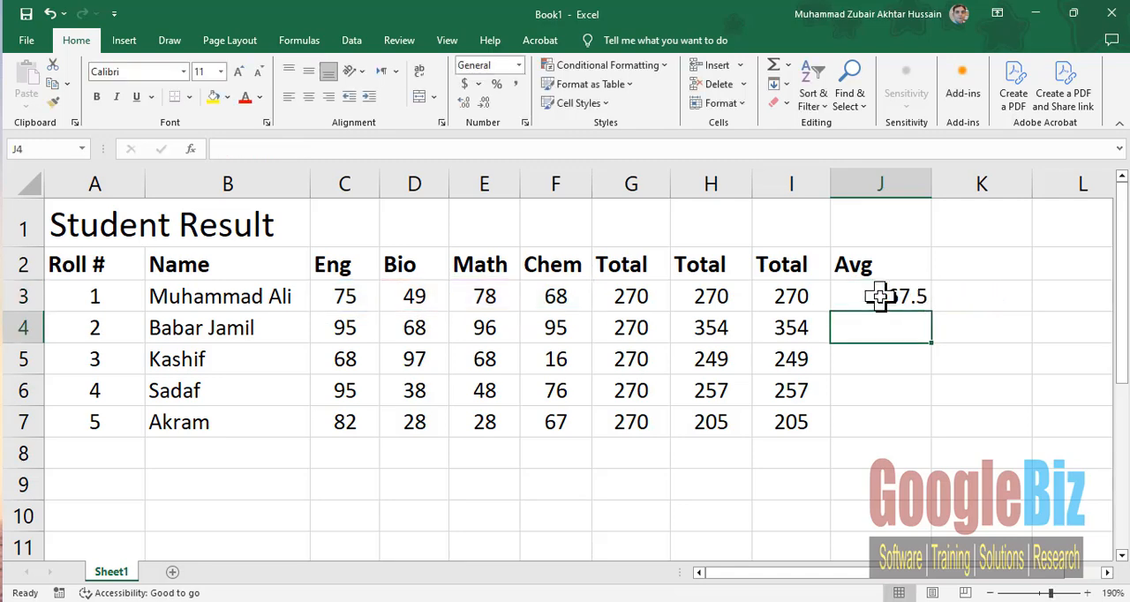
- Fill the average formula from J3 down through J7 and enter a second Avg heading in K2
click(848, 297)
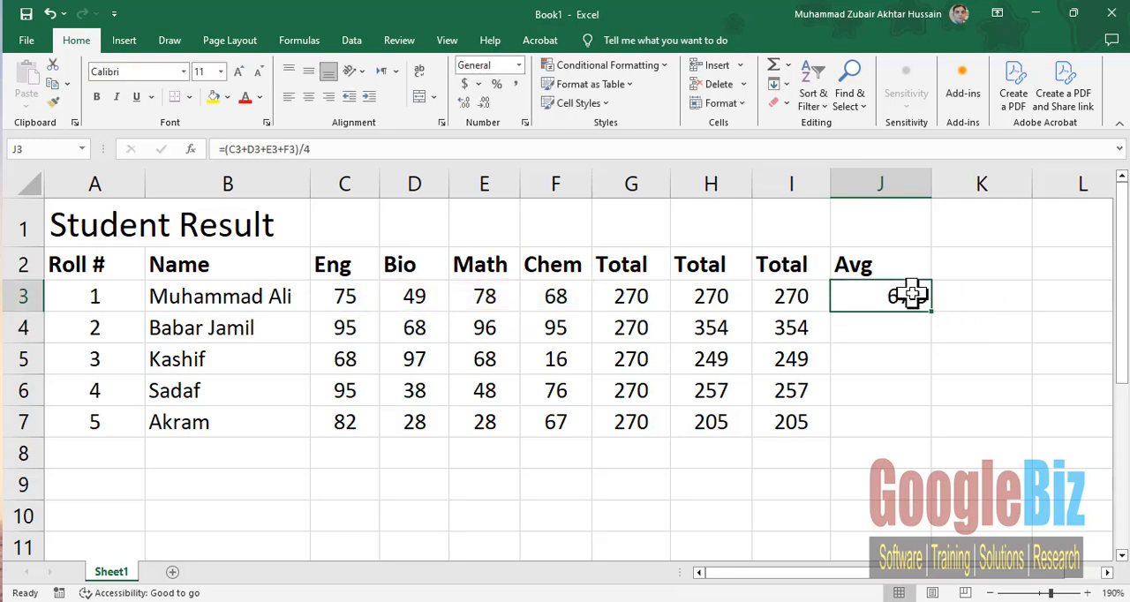
drag(932, 313, 917, 424)
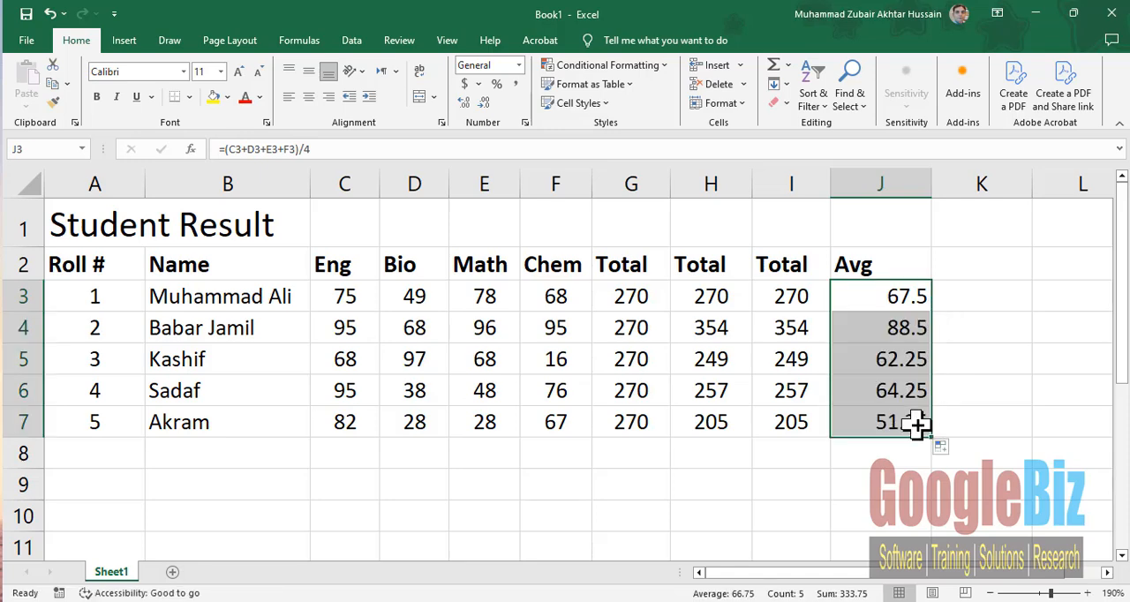
click(966, 271)
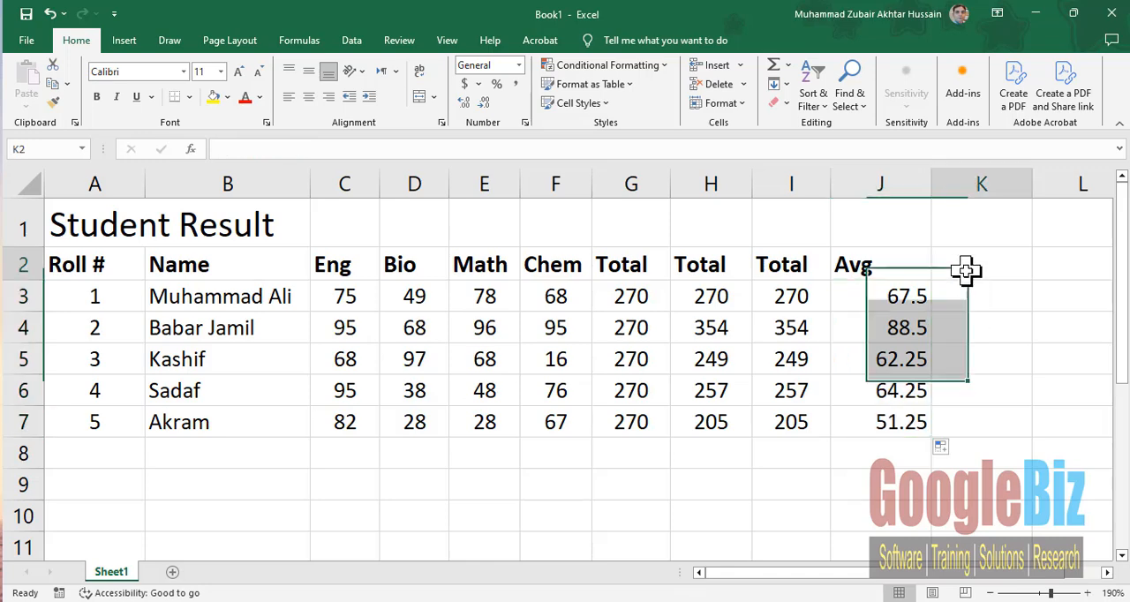
text(Avg)
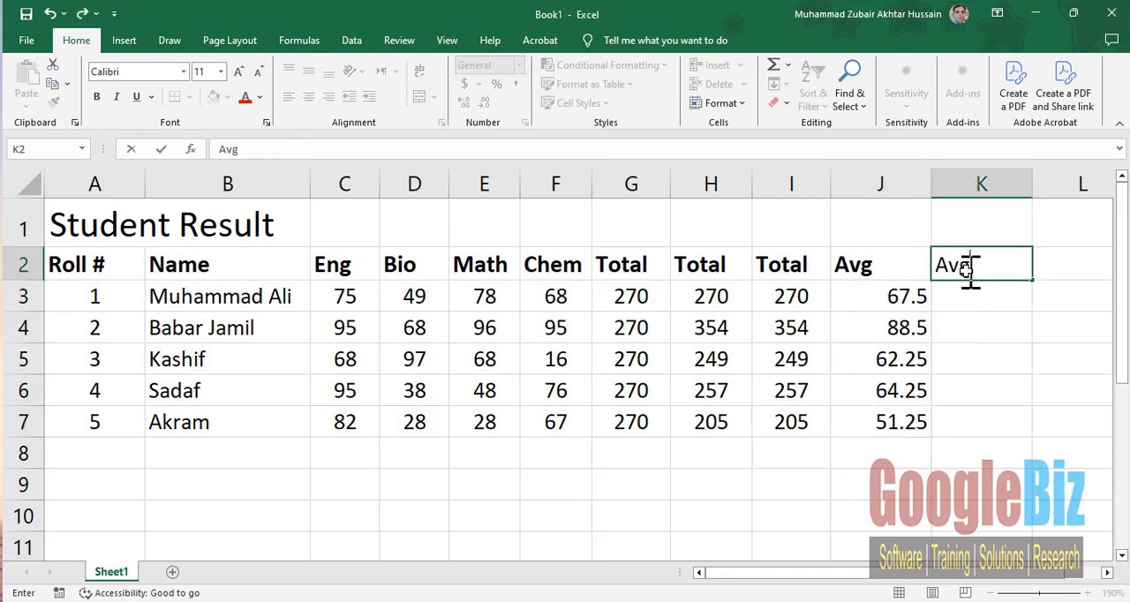
key(Return)
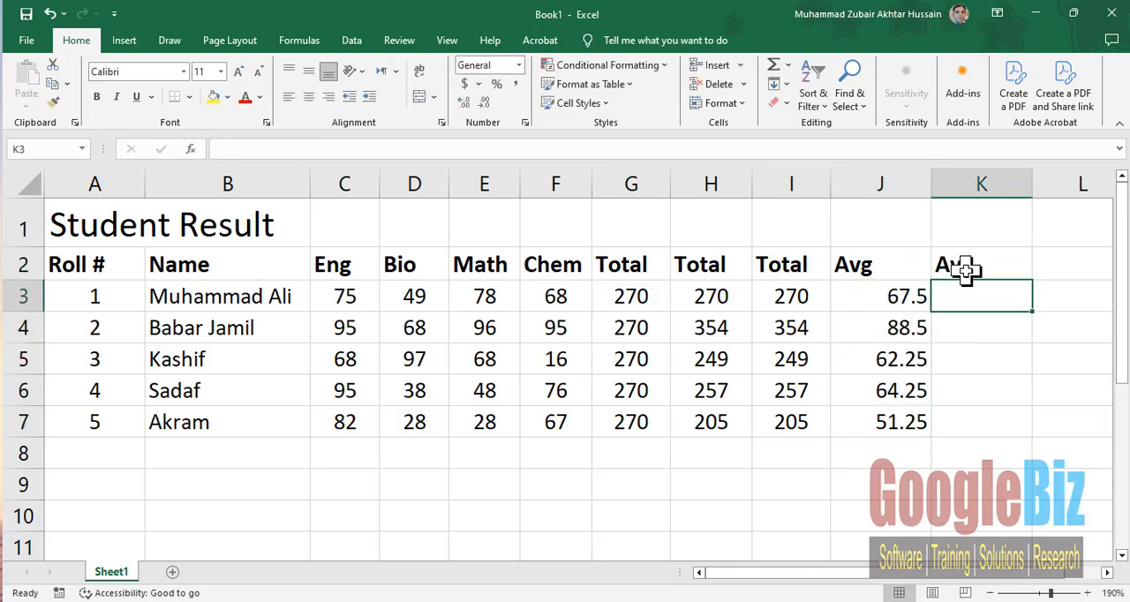
- Review the summed part of the average formula in J3, the Total columns G to I and the formula in I3
click(872, 298)
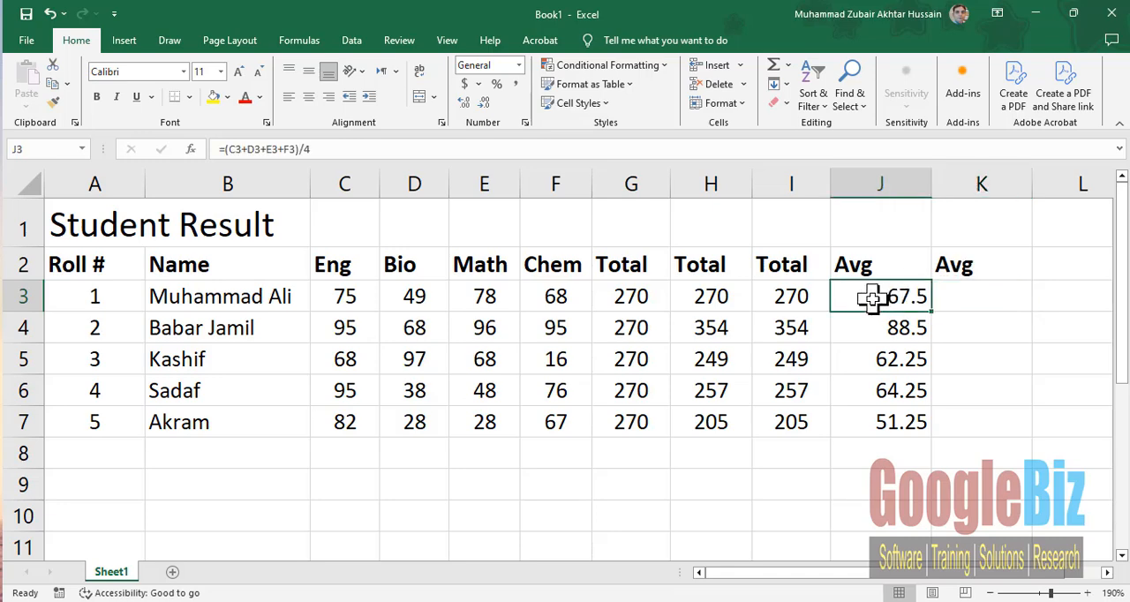
double_click(873, 298)
drag(846, 297, 985, 296)
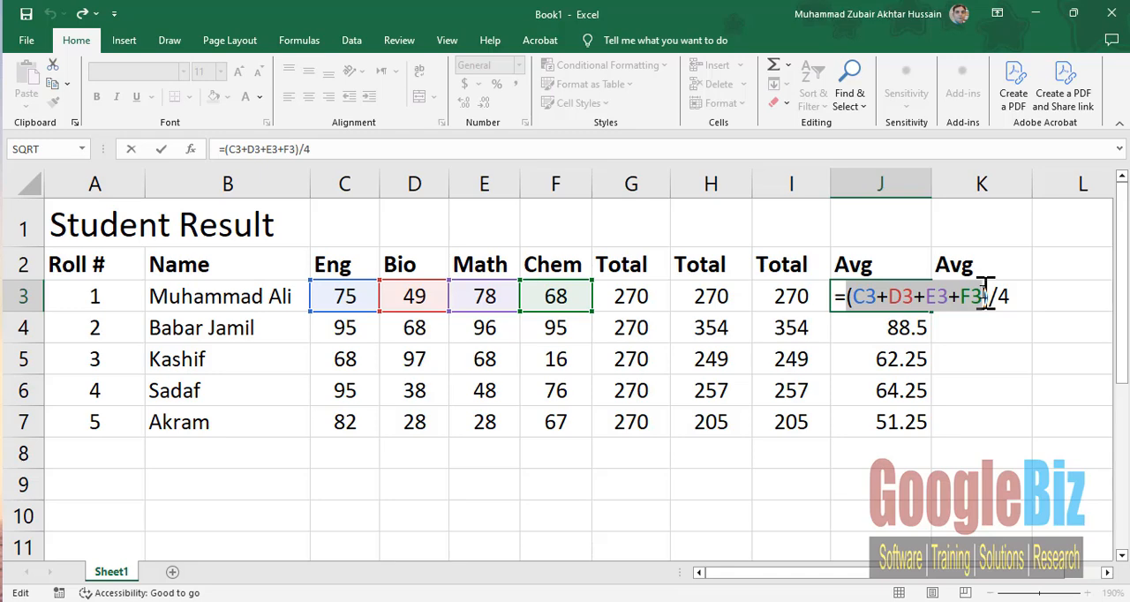
key(Tab)
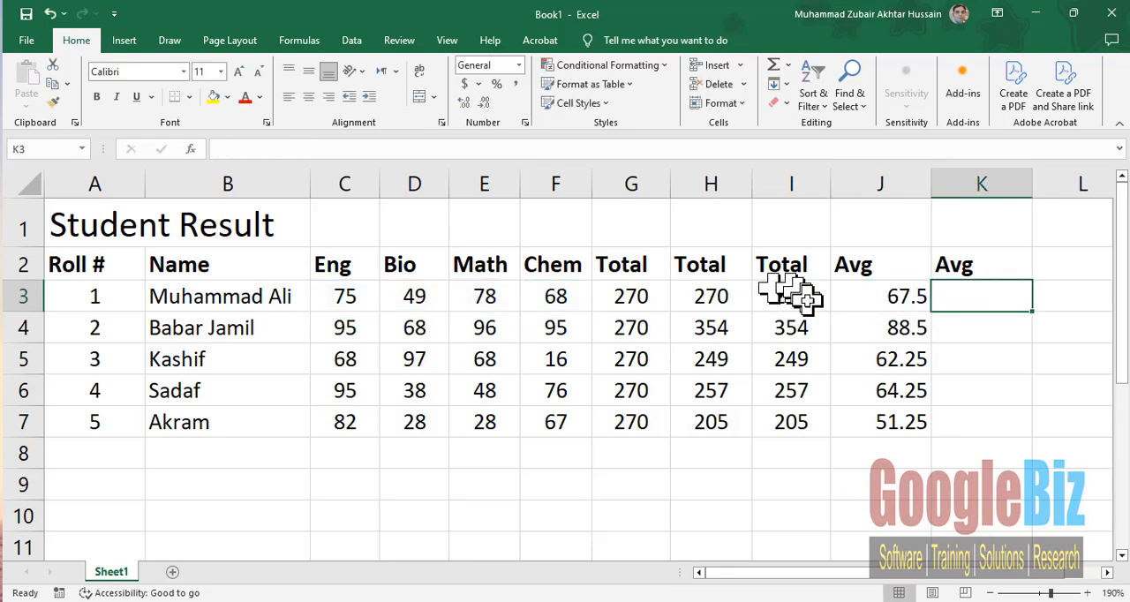
drag(654, 184, 792, 184)
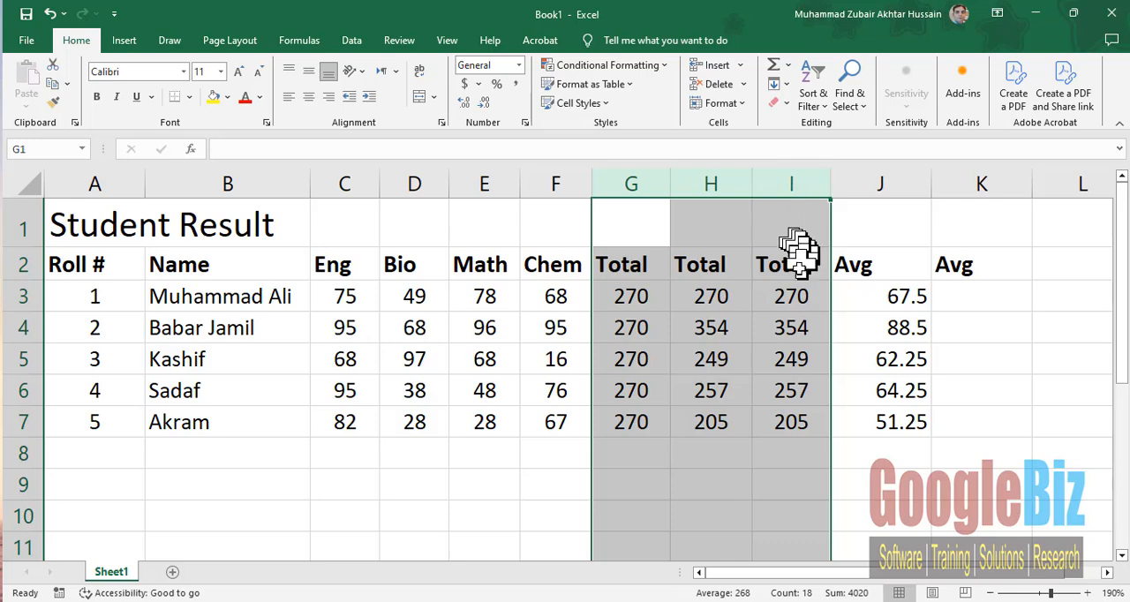
click(789, 296)
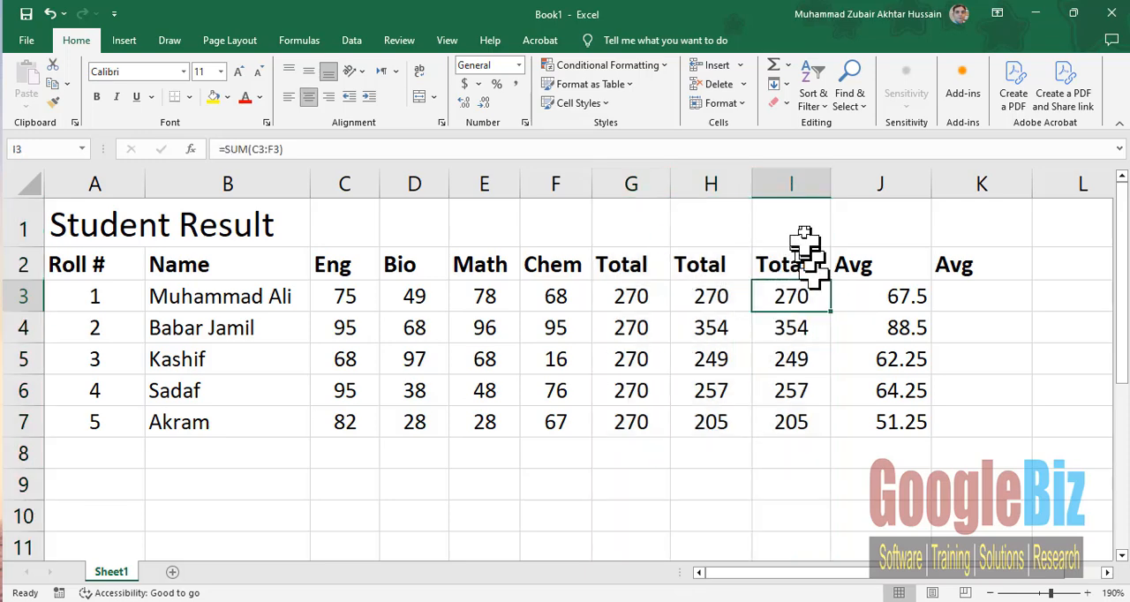
- Enter I3/4 in cell K3 without a leading equals sign
click(971, 296)
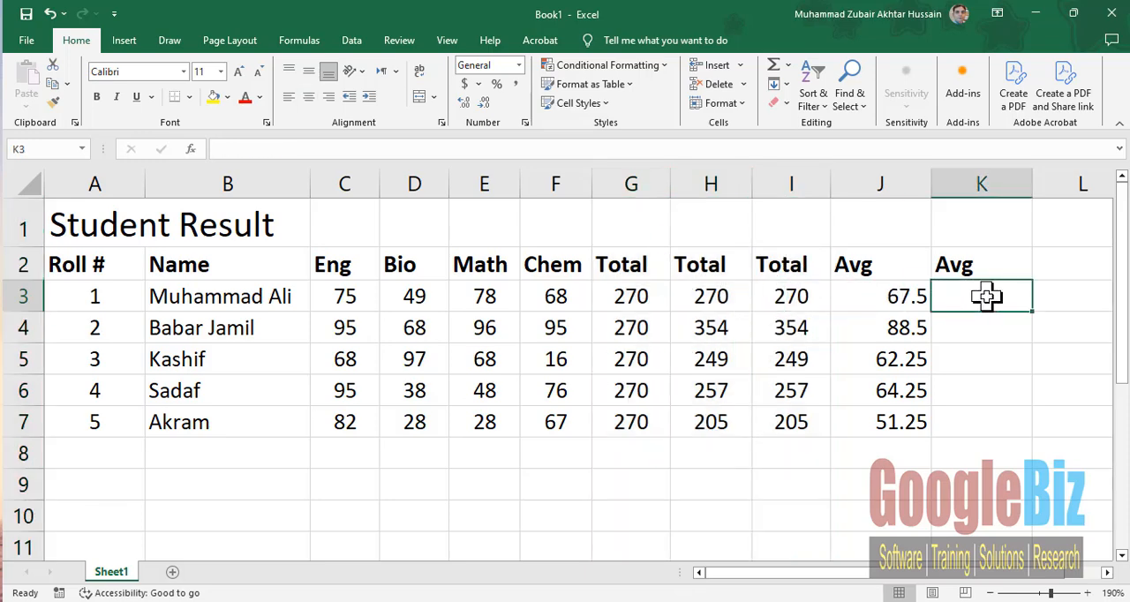
text(I3/)
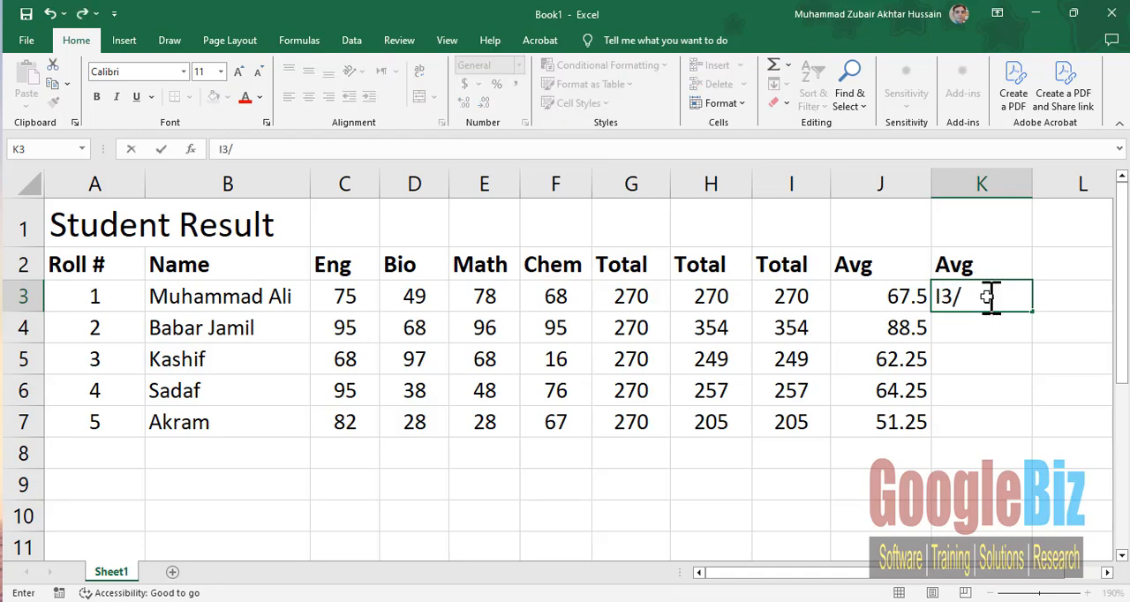
text(4)
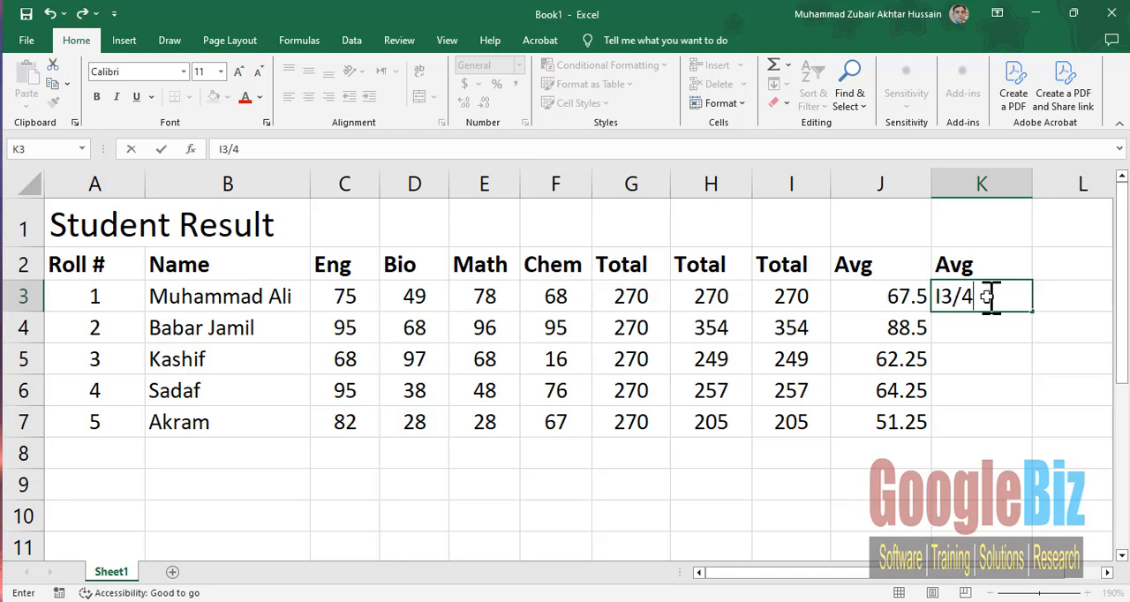
key(Return)
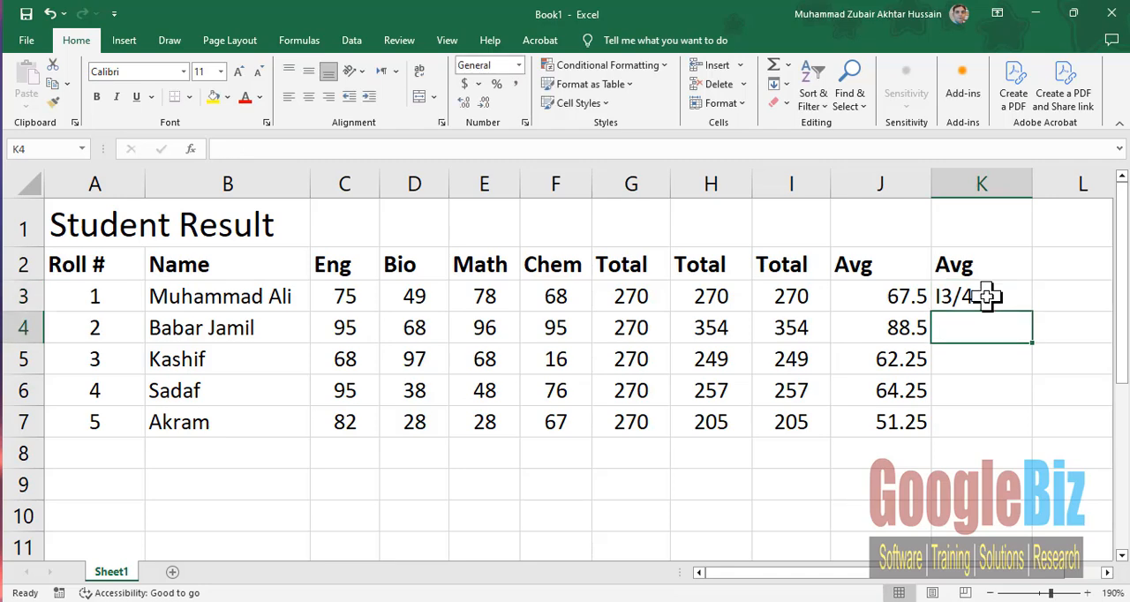
- Correct the entry in cell K3 to the formula =I3/4 by adding the missing equals sign
click(986, 297)
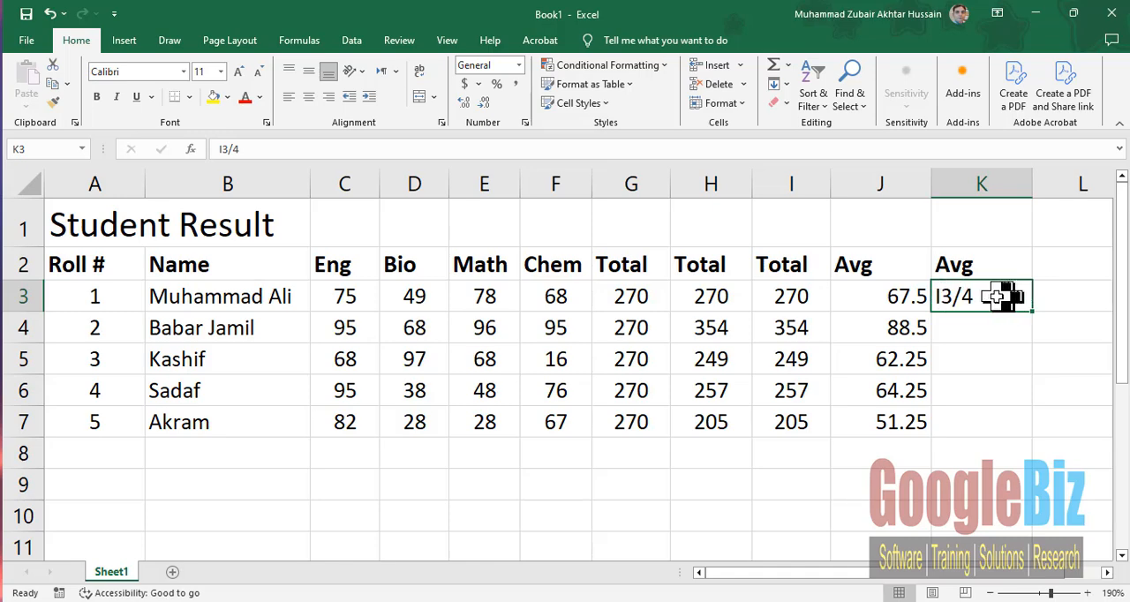
double_click(943, 298)
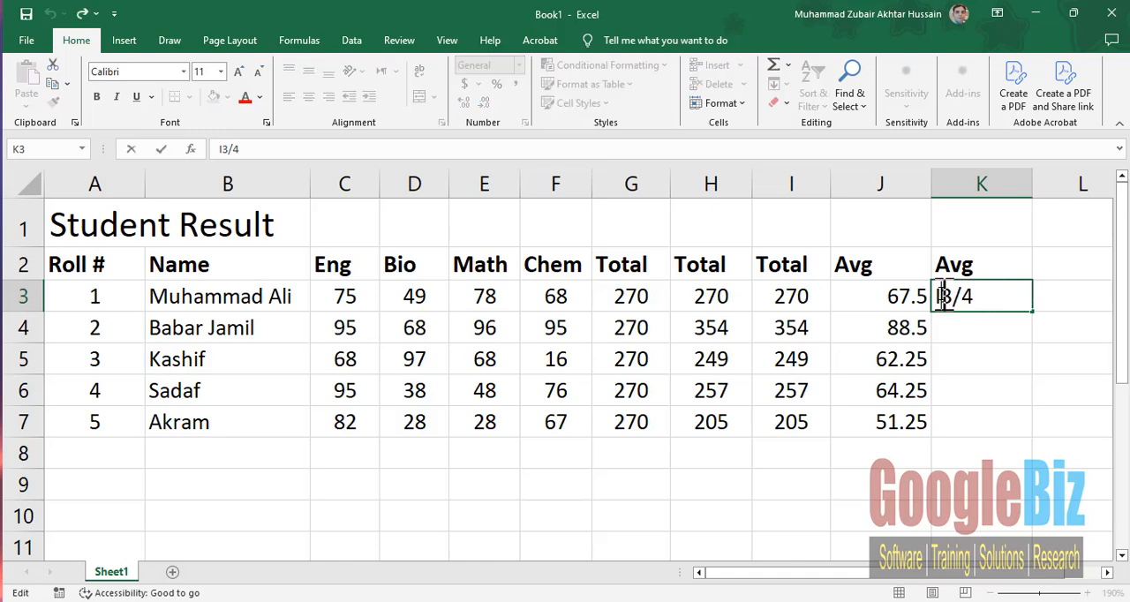
key(Home)
text(=)
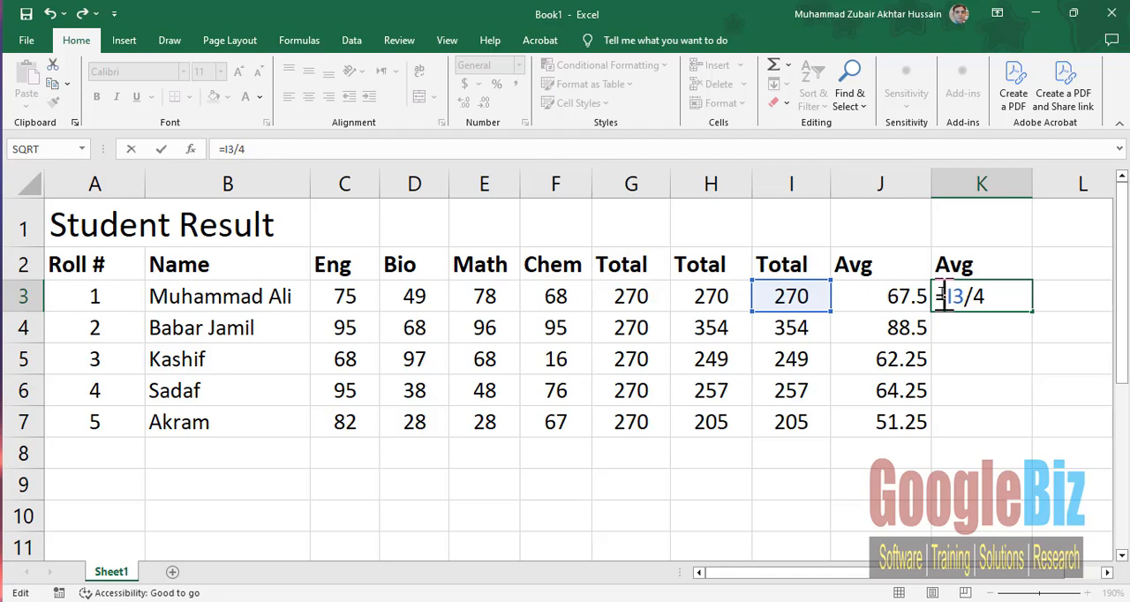
key(Return)
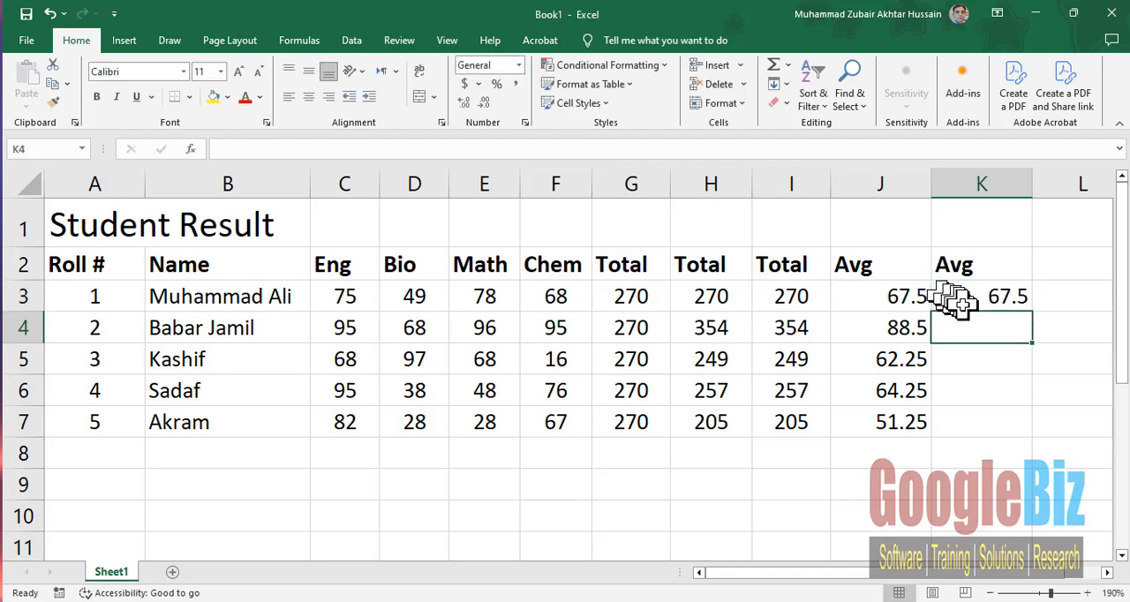
- Fill the formula from K3 down through K7 and narrow columns J and K to fit their values
click(961, 301)
drag(1035, 318, 1030, 421)
drag(930, 174, 908, 181)
drag(1016, 190, 988, 190)
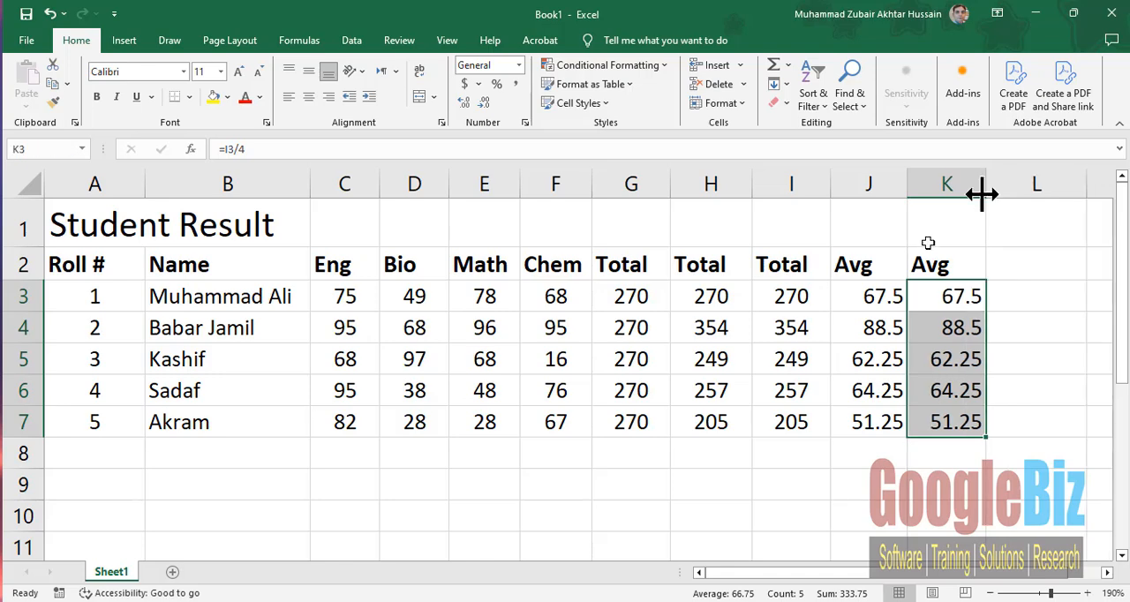
- Change the first student's Eng mark in C3 to 99 and check the recalculated average in K3
click(793, 294)
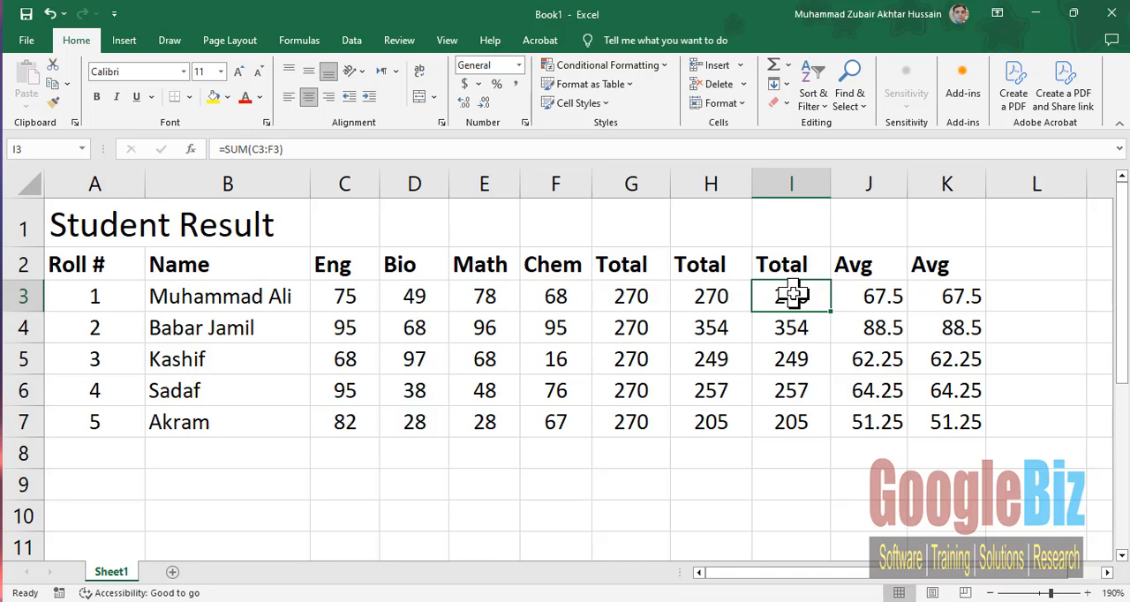
click(343, 301)
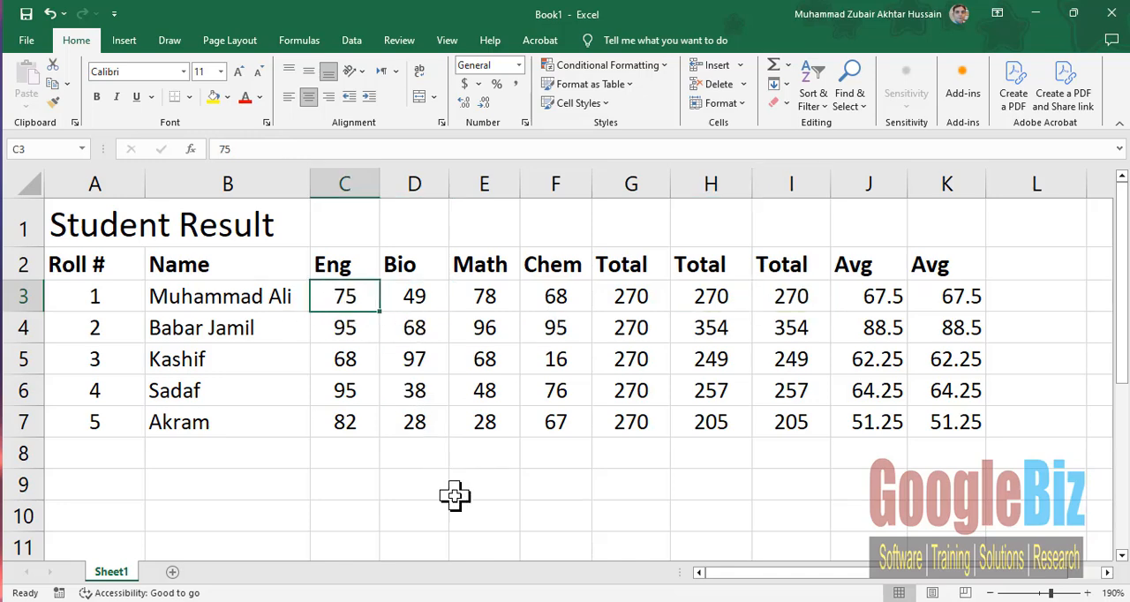
text(99)
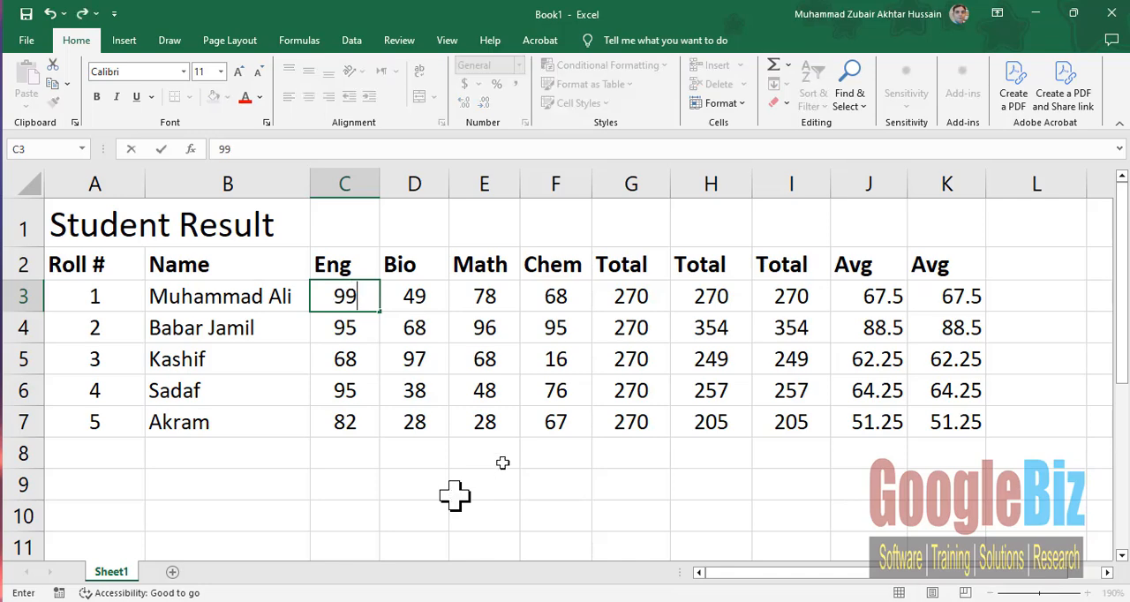
key(Tab)
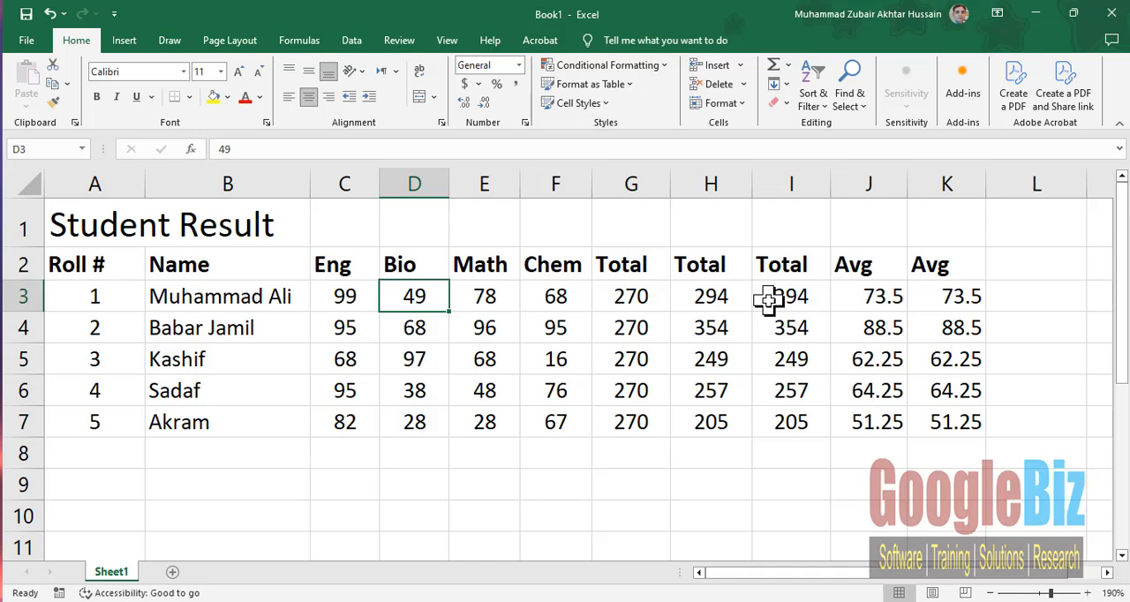
click(934, 296)
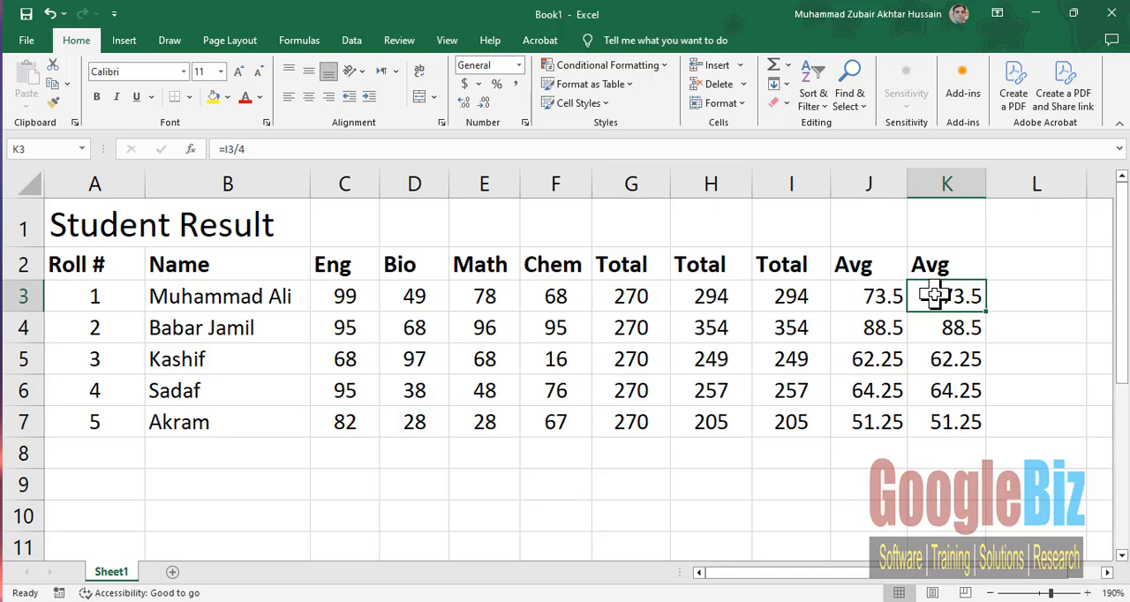
click(1022, 266)
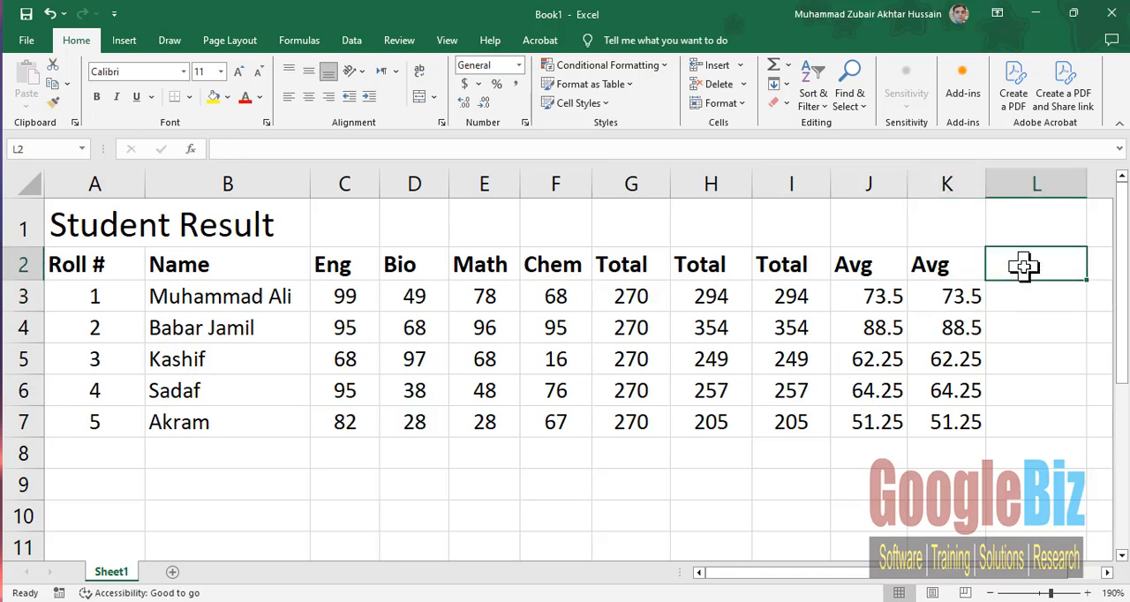
- Add an Avg header in L2 and enter the formula =AVERAGE(C3:F3) in L3 for the first student
text(Avg)
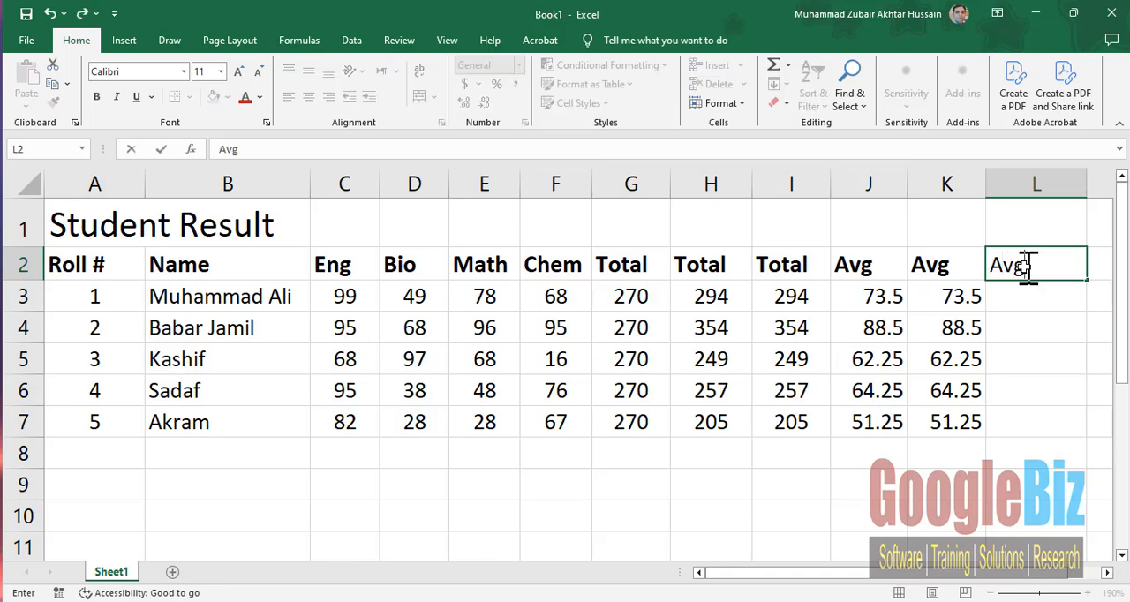
key(Return)
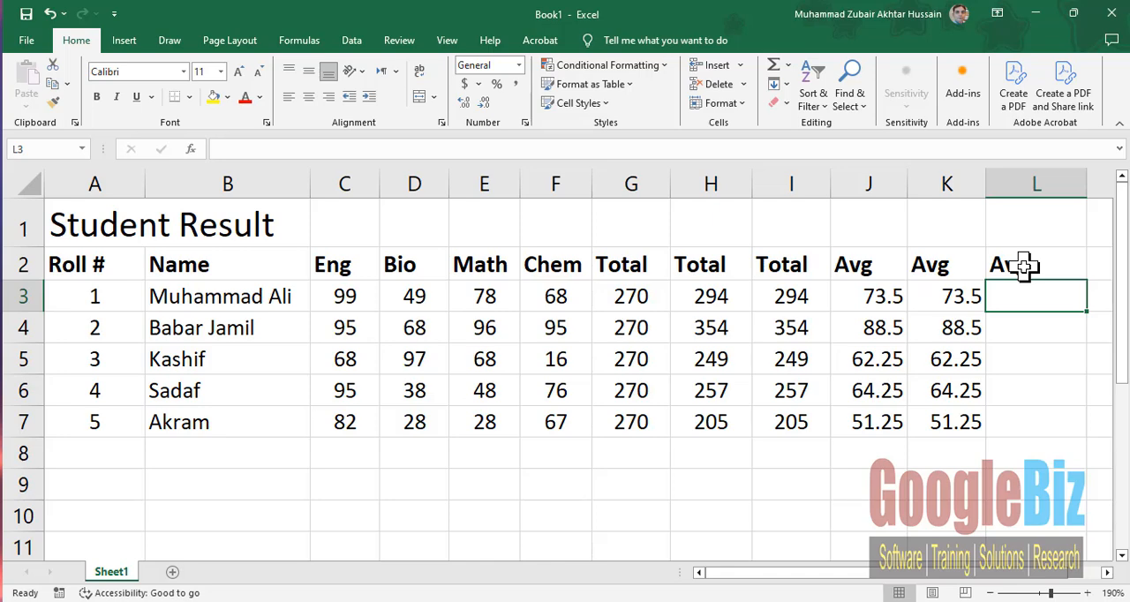
text(=)
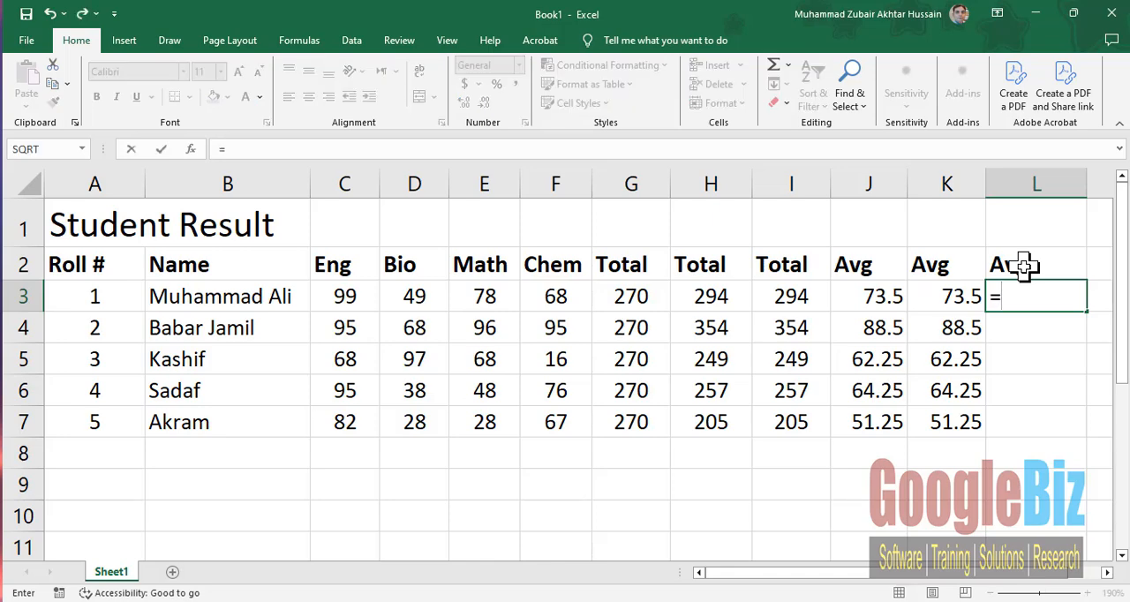
text(average)
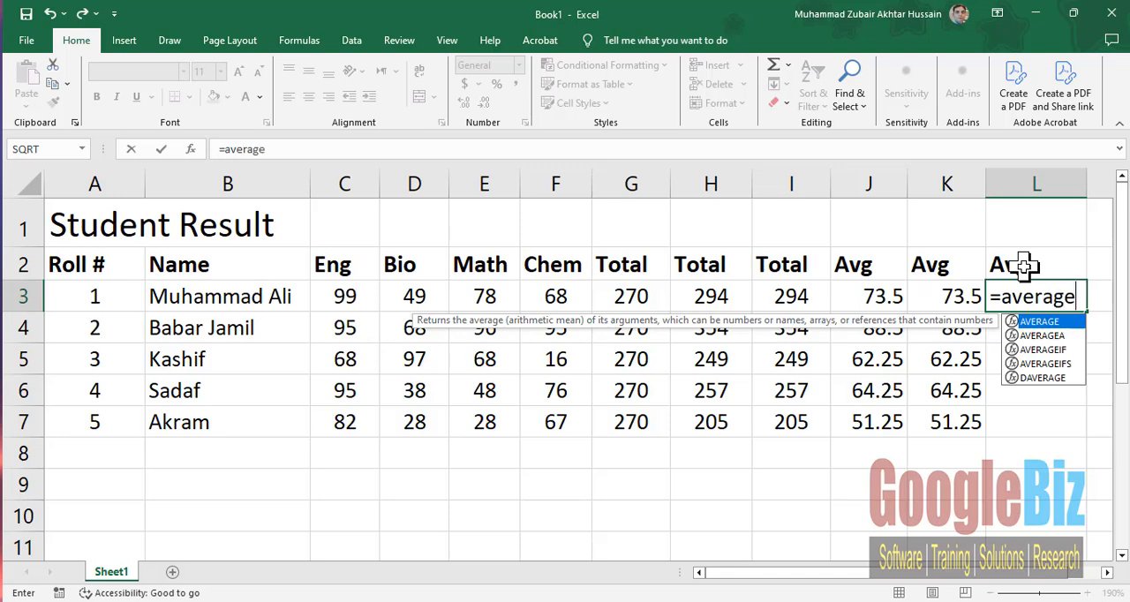
text((c)
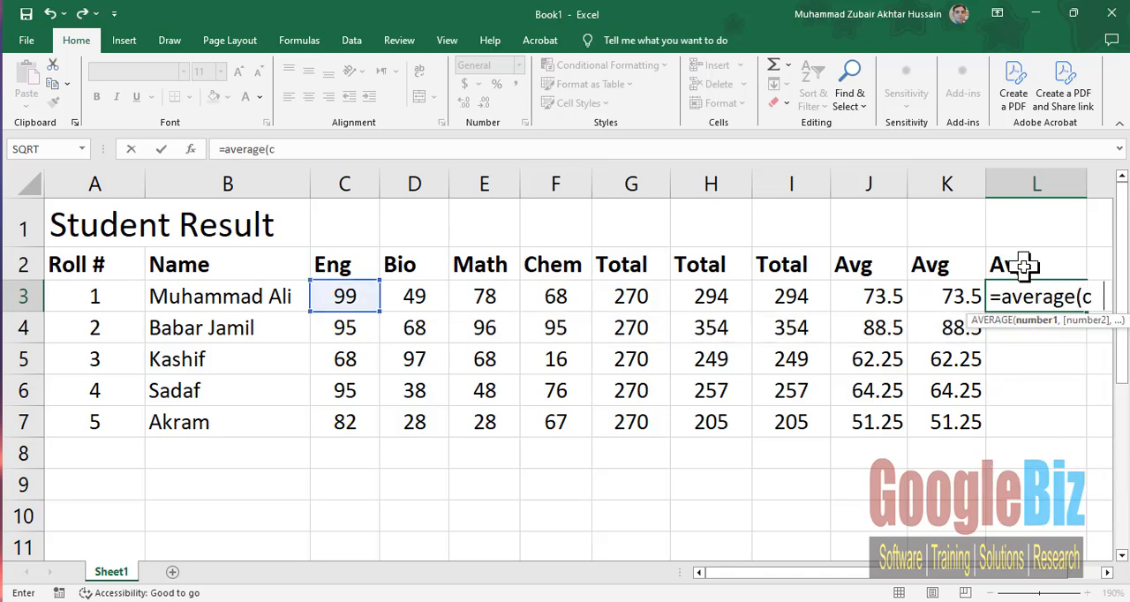
text(3:f3)
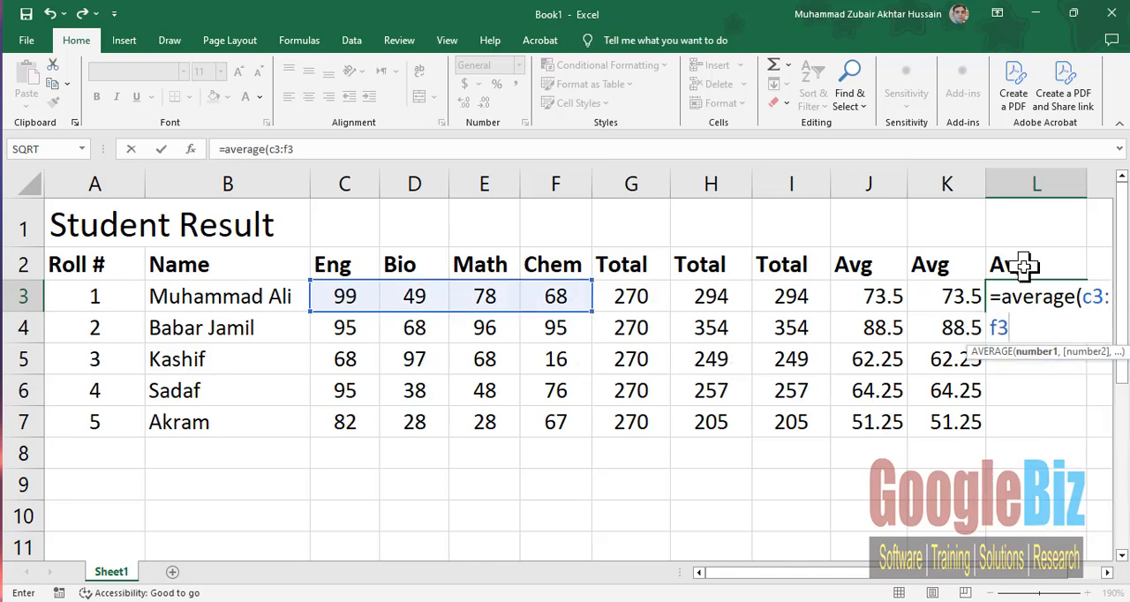
text())
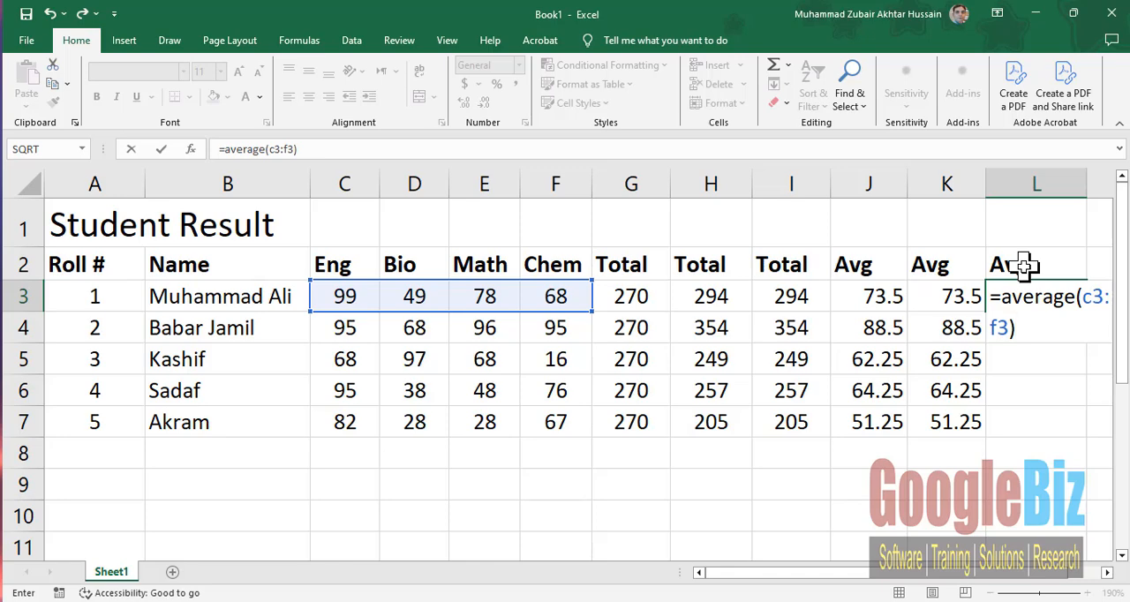
key(Return)
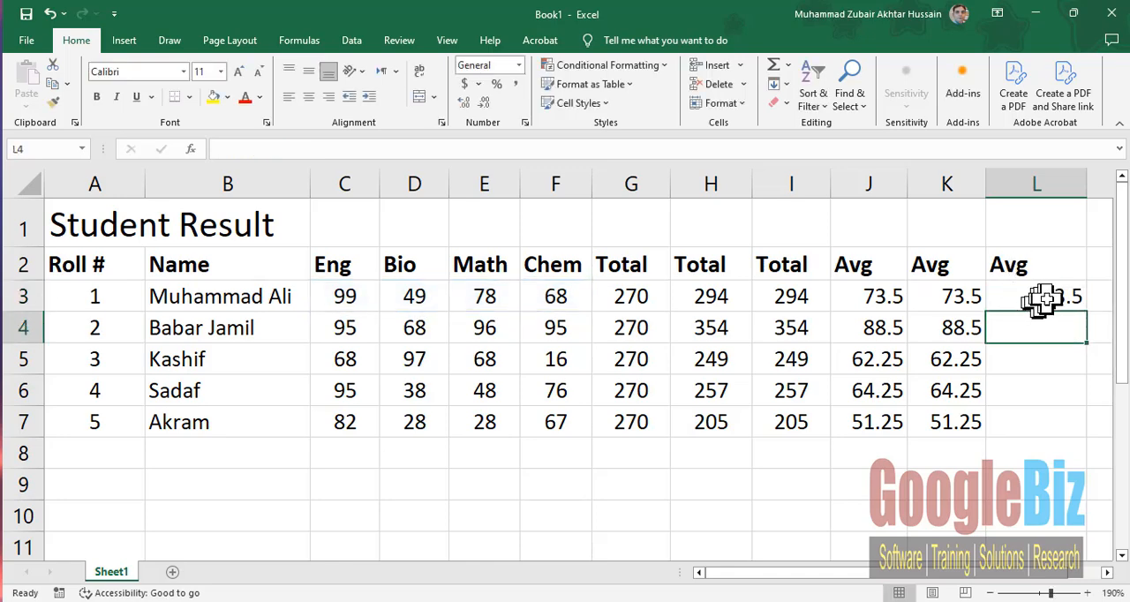
- Fill the AVERAGE formula from L3 down through L7 for the remaining students
click(1025, 296)
drag(1087, 314, 1088, 435)
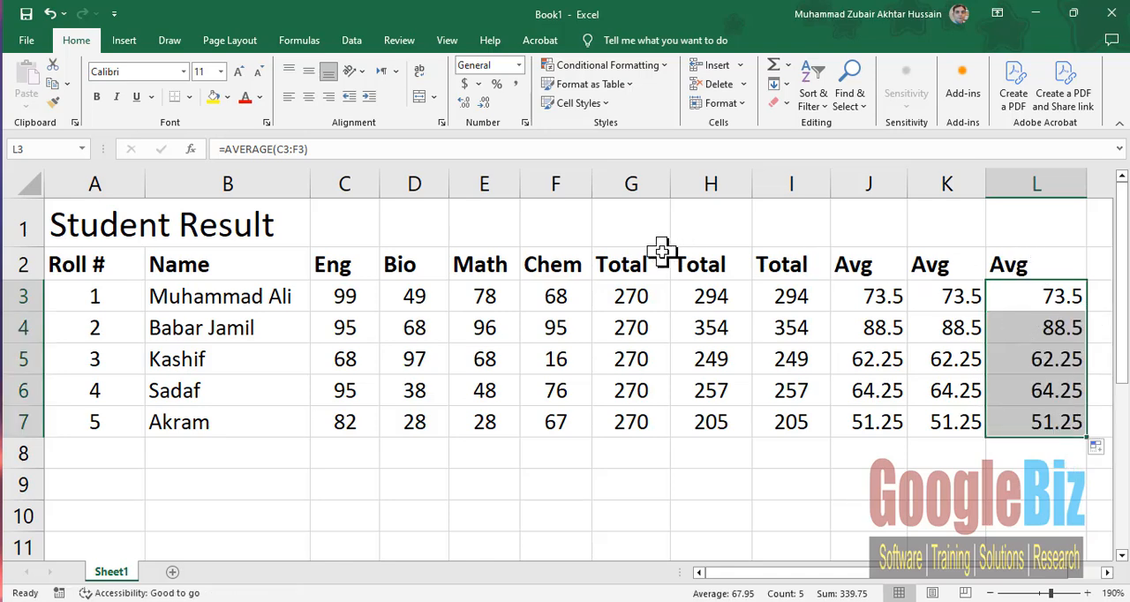
click(724, 410)
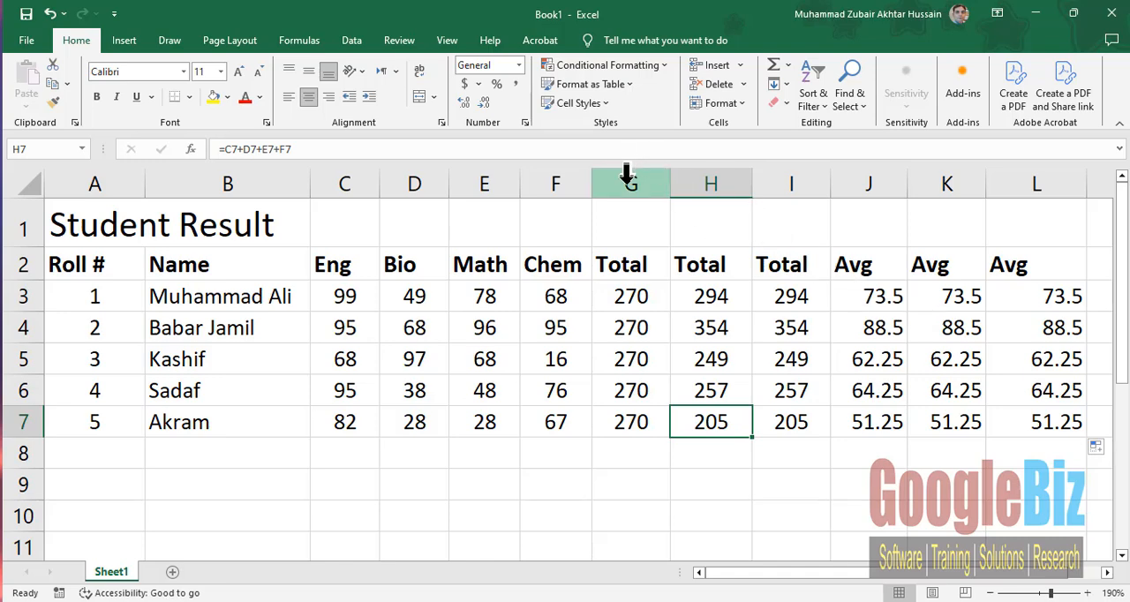
- Try deleting the first two Total columns, G and H, check the formula in G3, and undo the deletion
drag(628, 174, 689, 177)
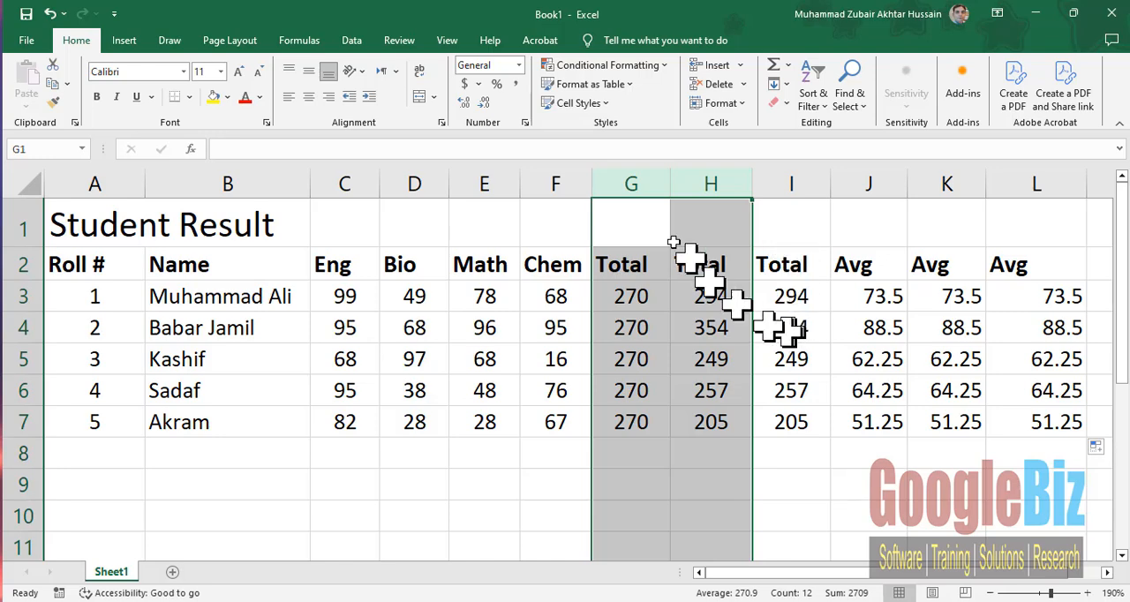
right_click(640, 179)
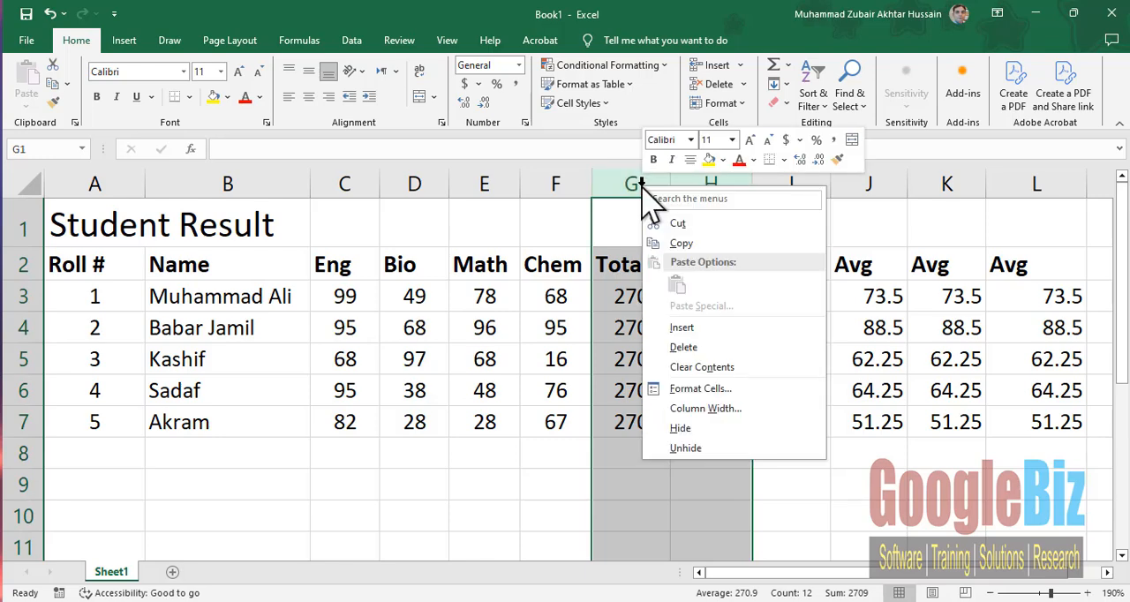
click(724, 349)
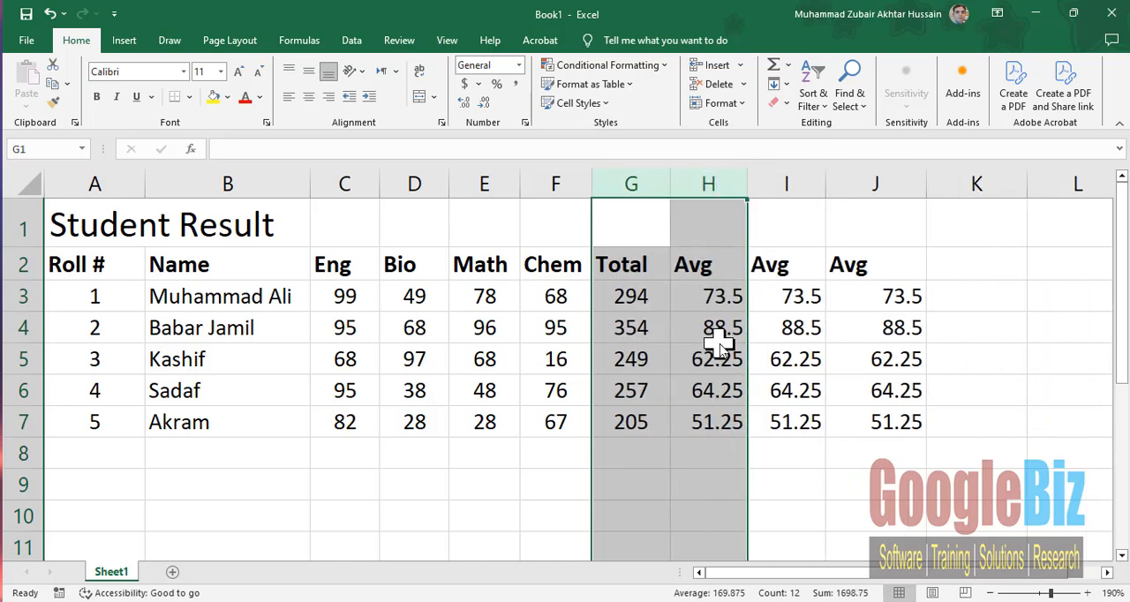
click(638, 287)
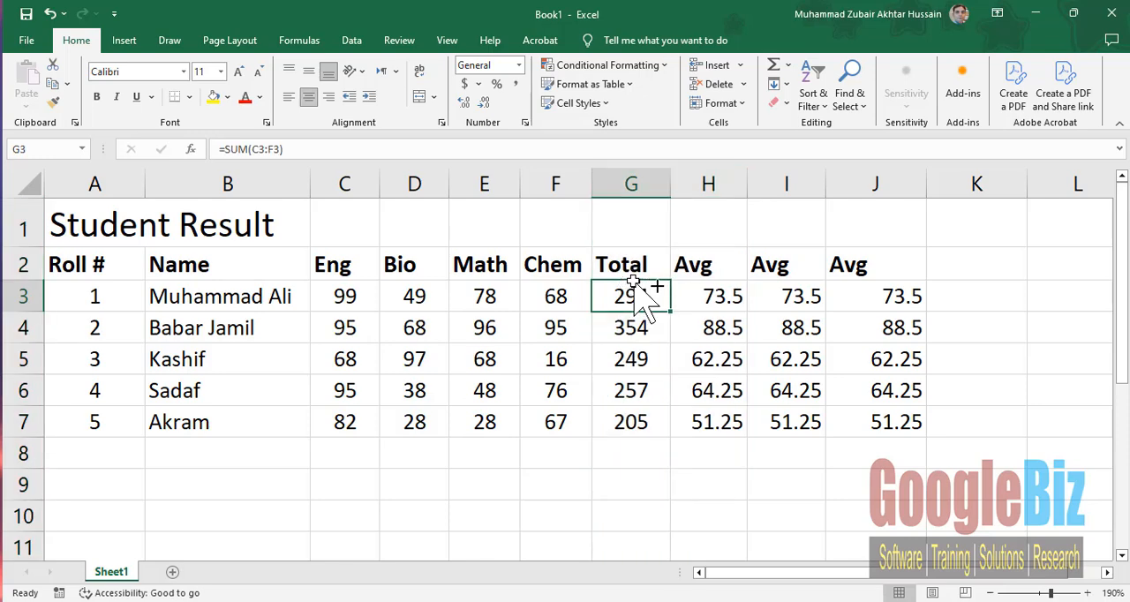
key(ctrl+z)
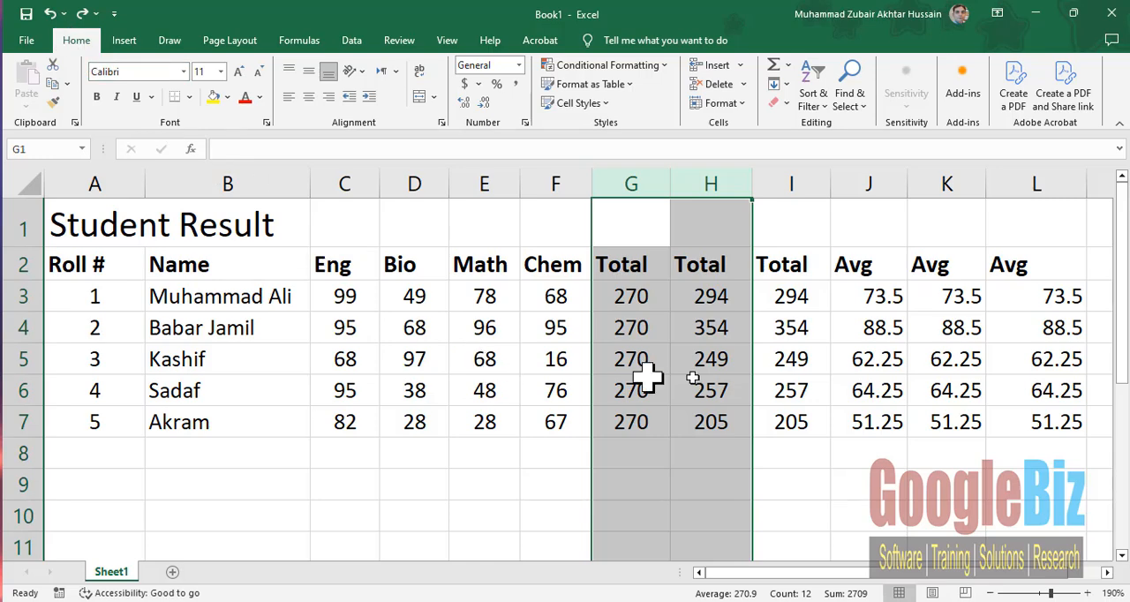
- Examine how the three Total columns are calculated by viewing the formulas in I7, G3, H3 and I3
click(795, 424)
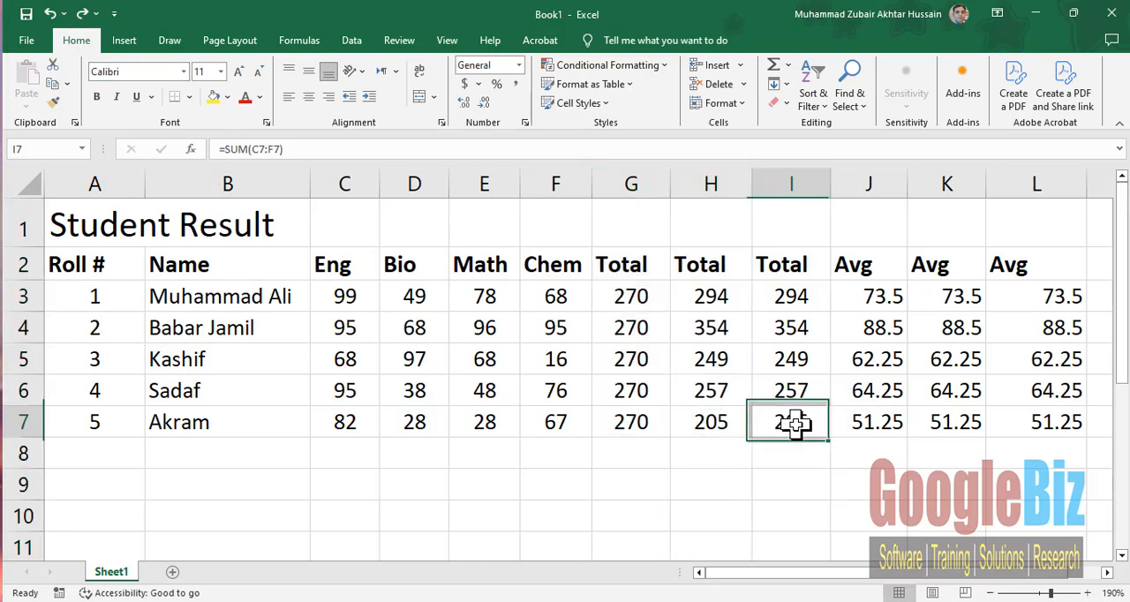
click(641, 298)
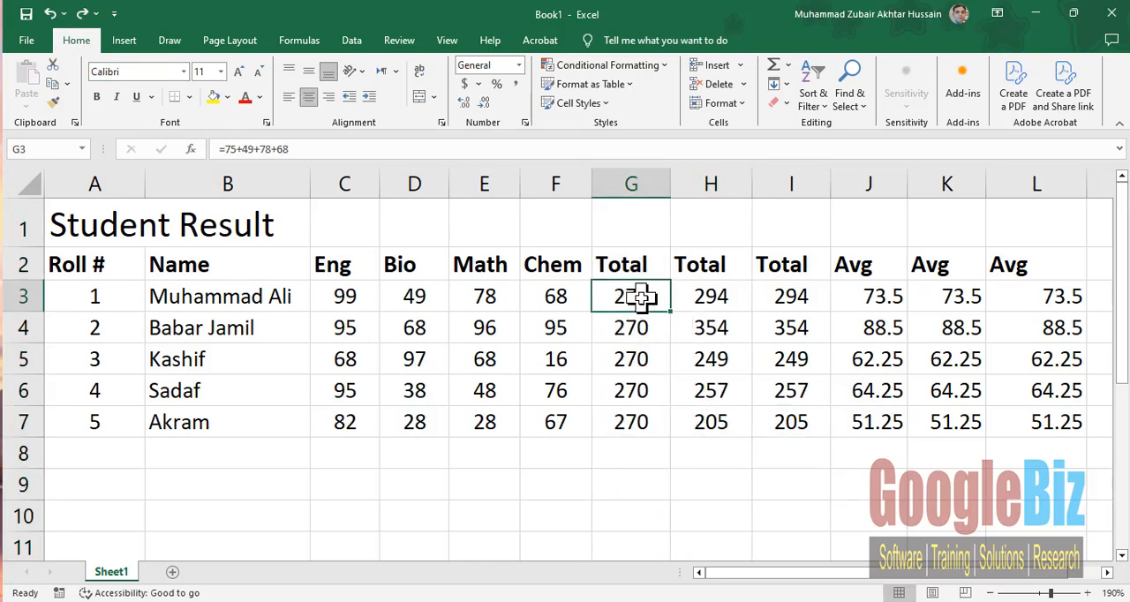
click(326, 149)
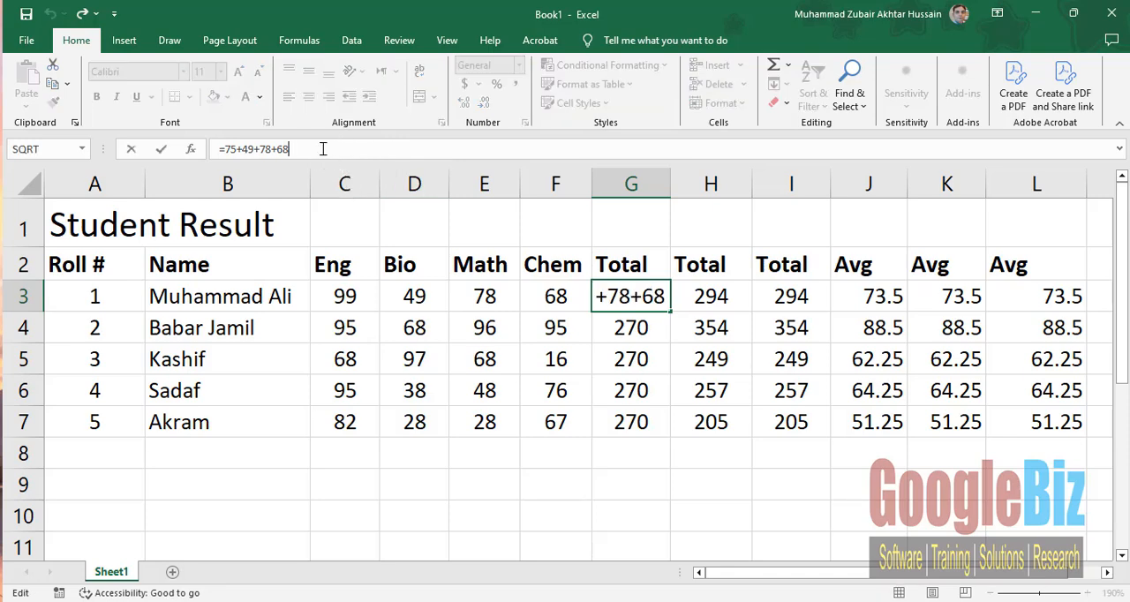
click(710, 295)
click(822, 297)
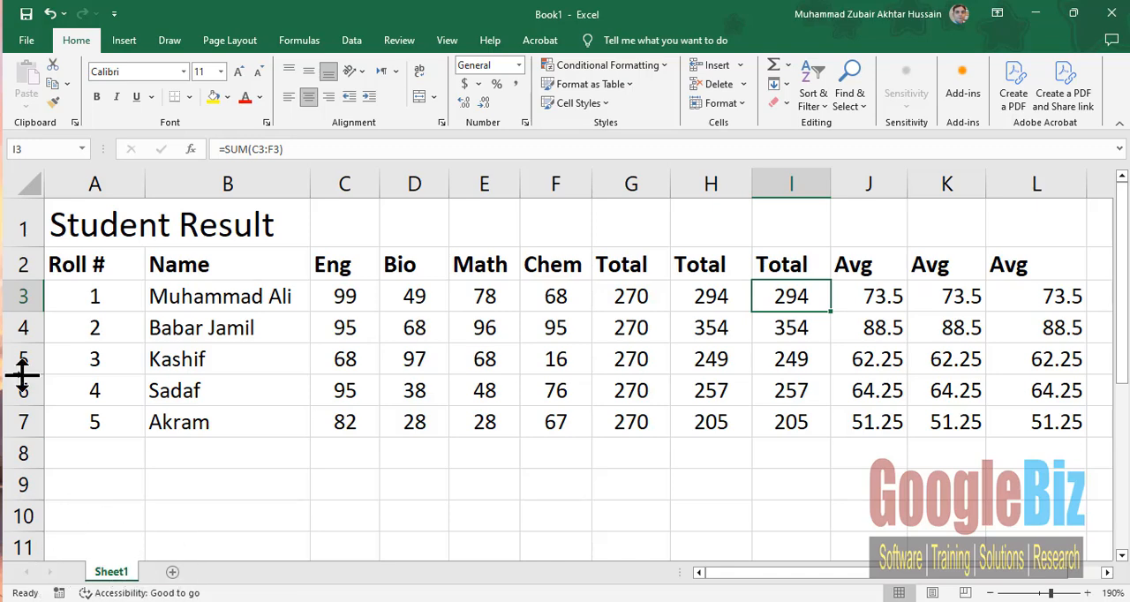
- Save the workbook to the Desktop as an Excel Workbook named student result
click(28, 44)
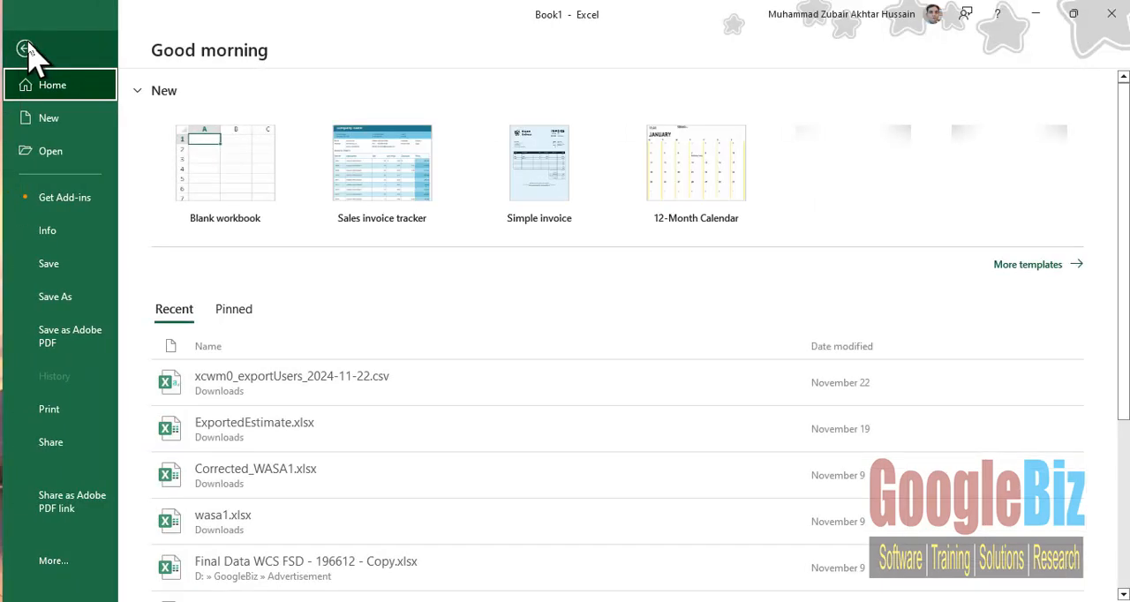
click(65, 270)
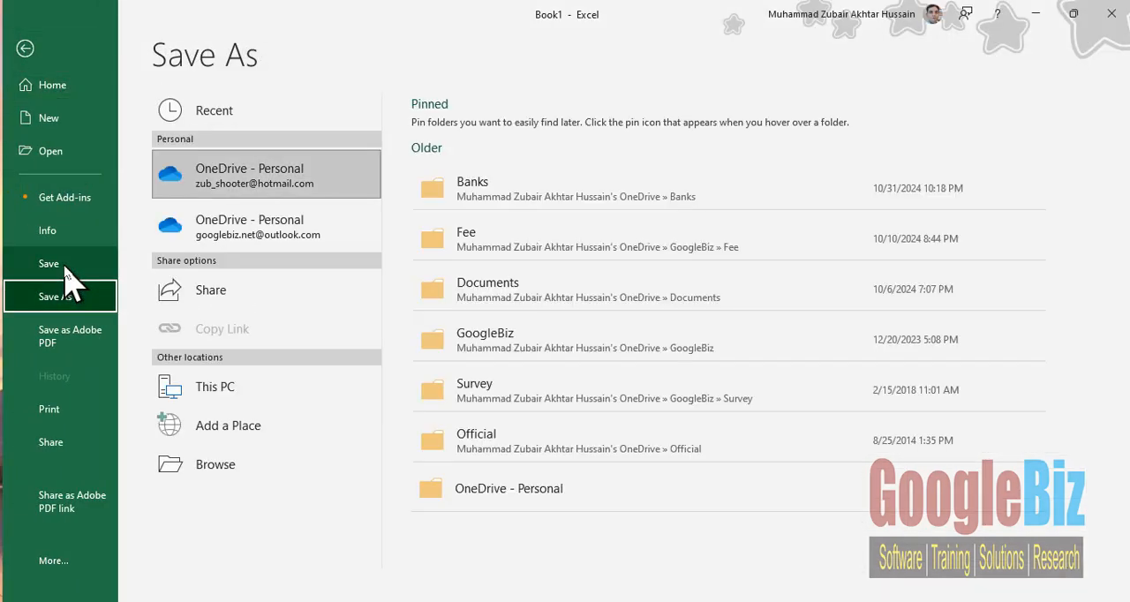
click(230, 471)
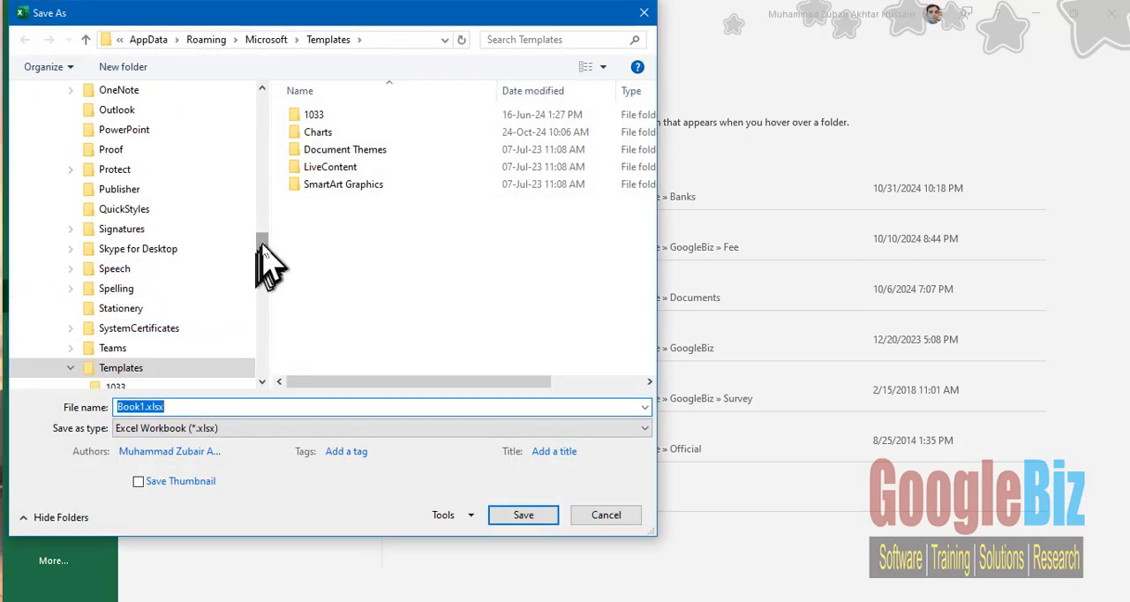
scroll(263, 222, up, 2)
drag(263, 223, 265, 106)
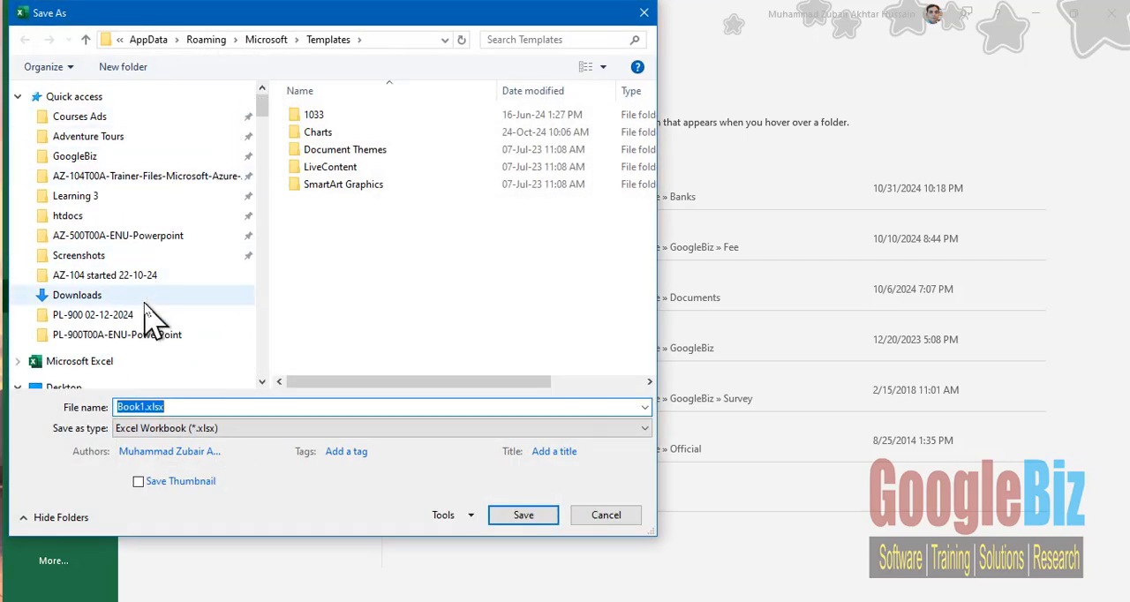
click(65, 386)
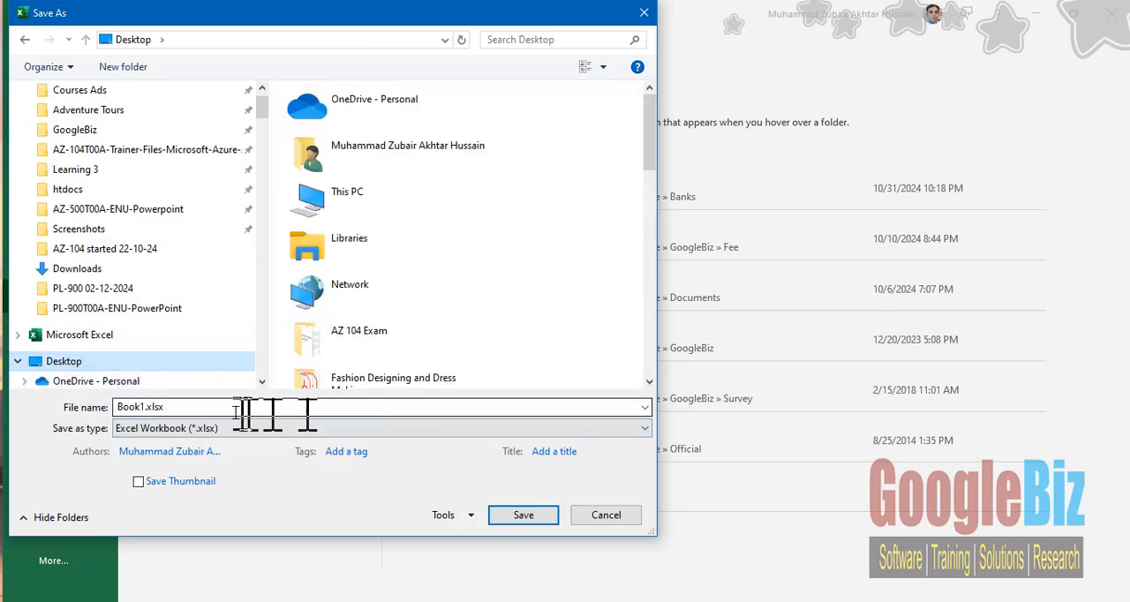
click(209, 410)
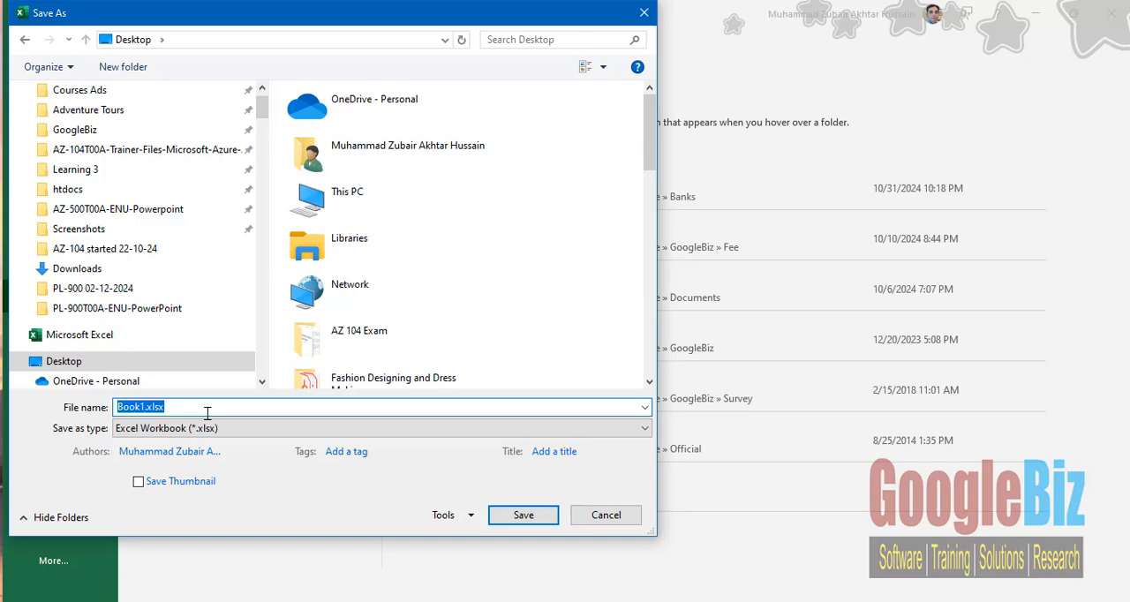
text(student resu)
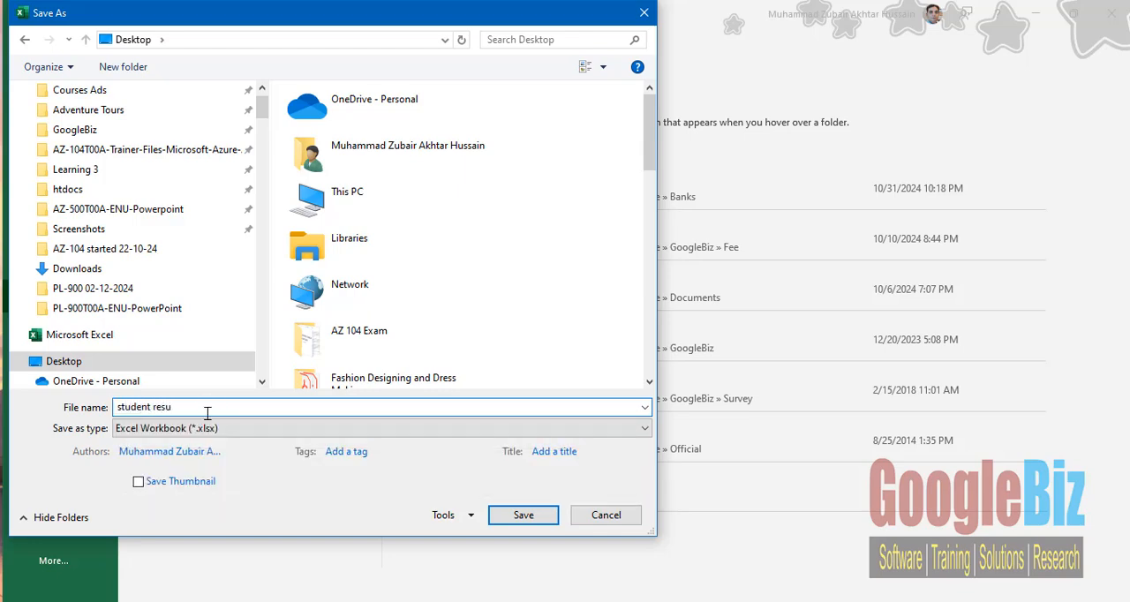
text(lt)
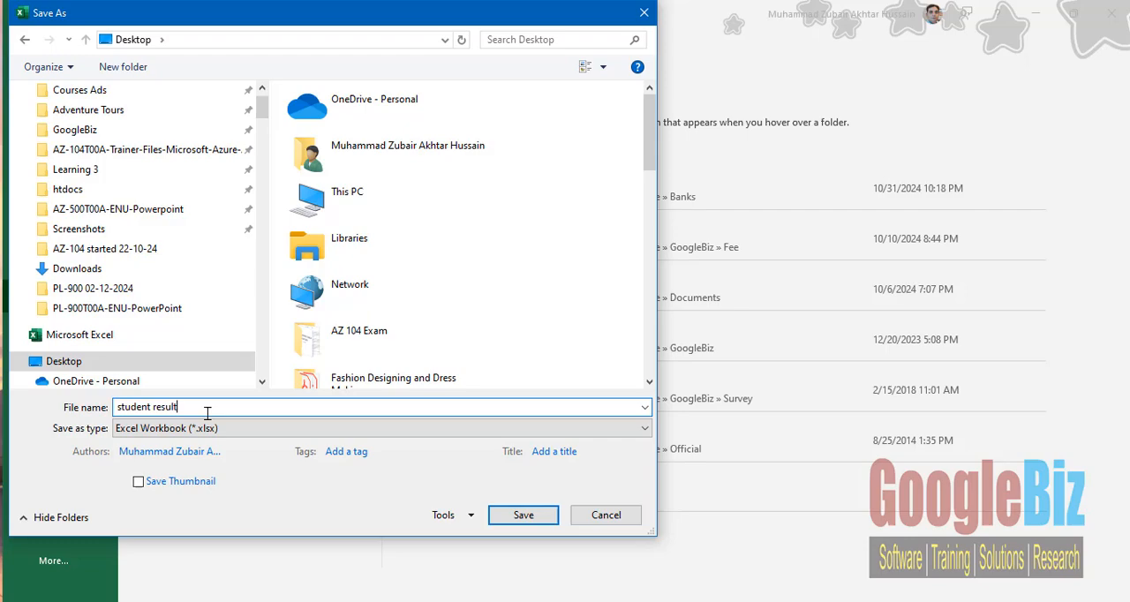
click(496, 517)
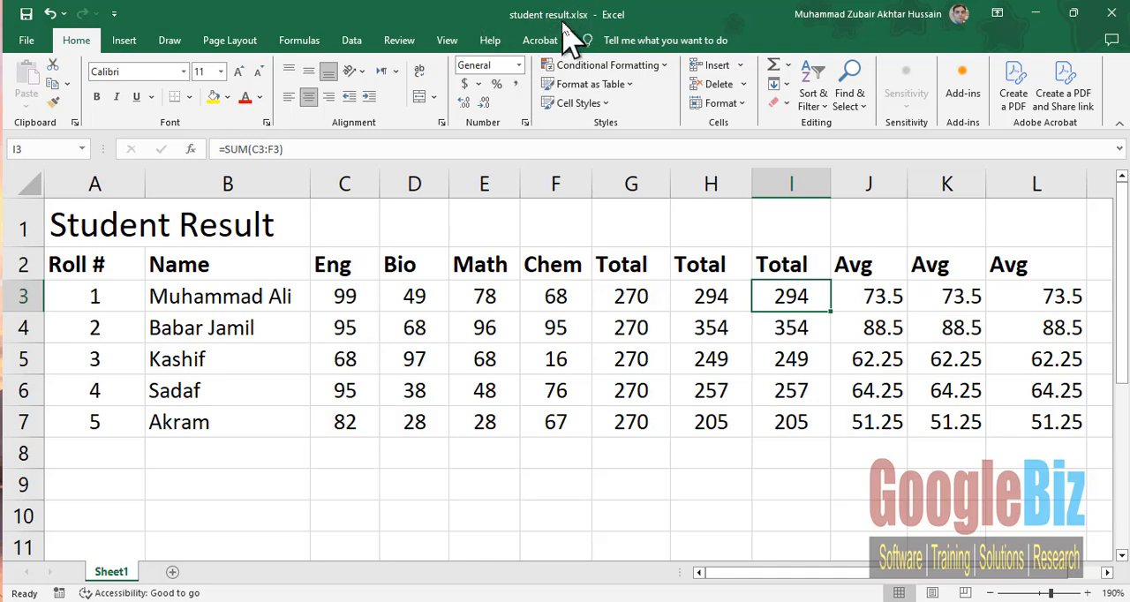
- Rename the worksheet Sheet1 as class9
right_click(113, 574)
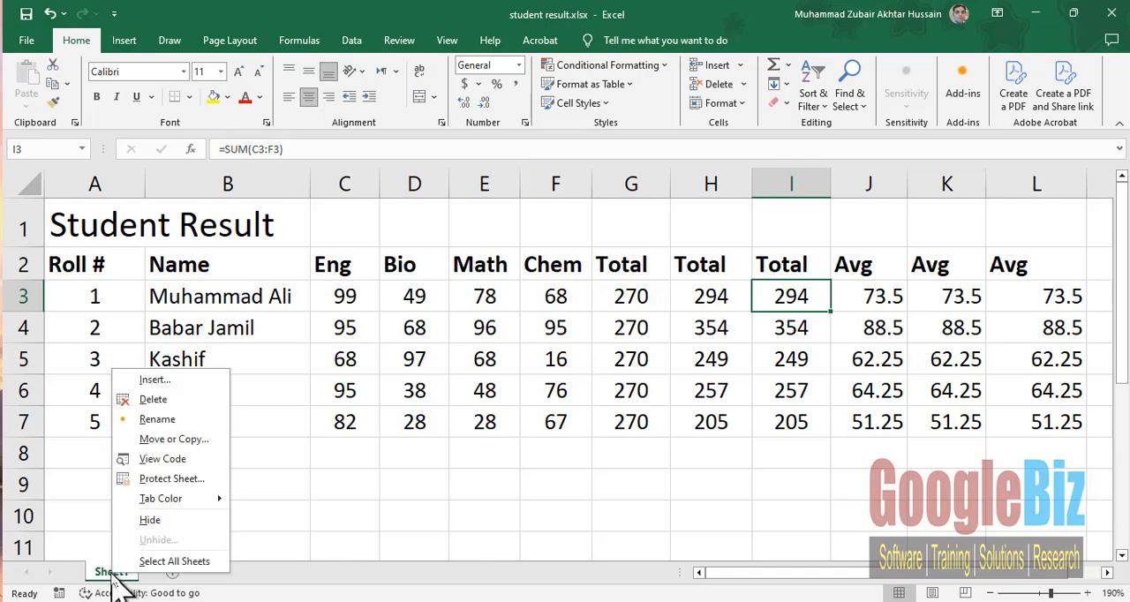
click(192, 420)
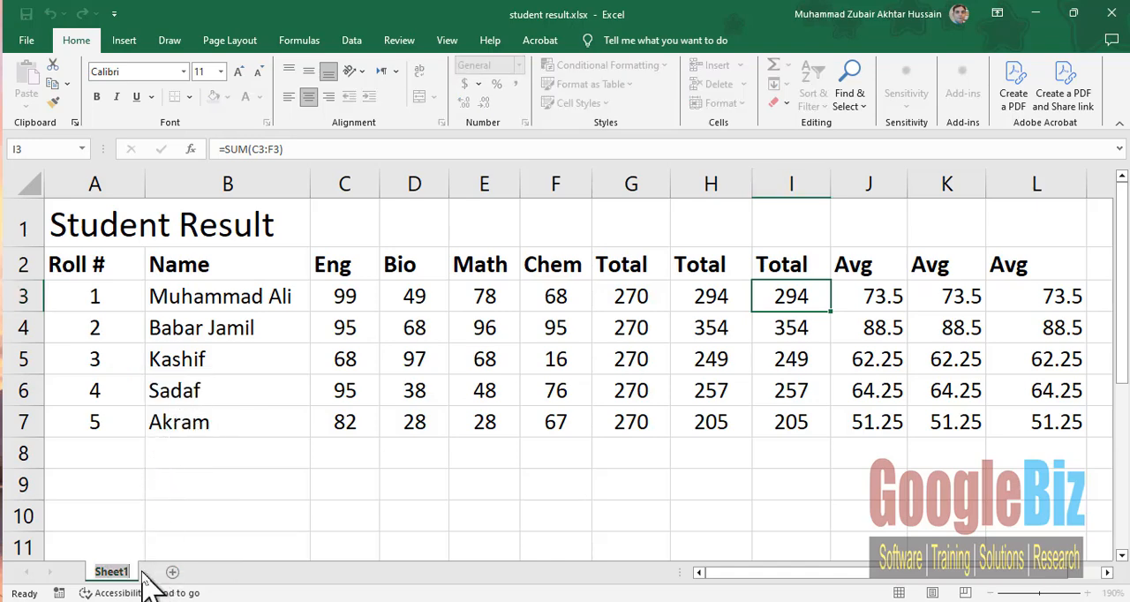
text(class)
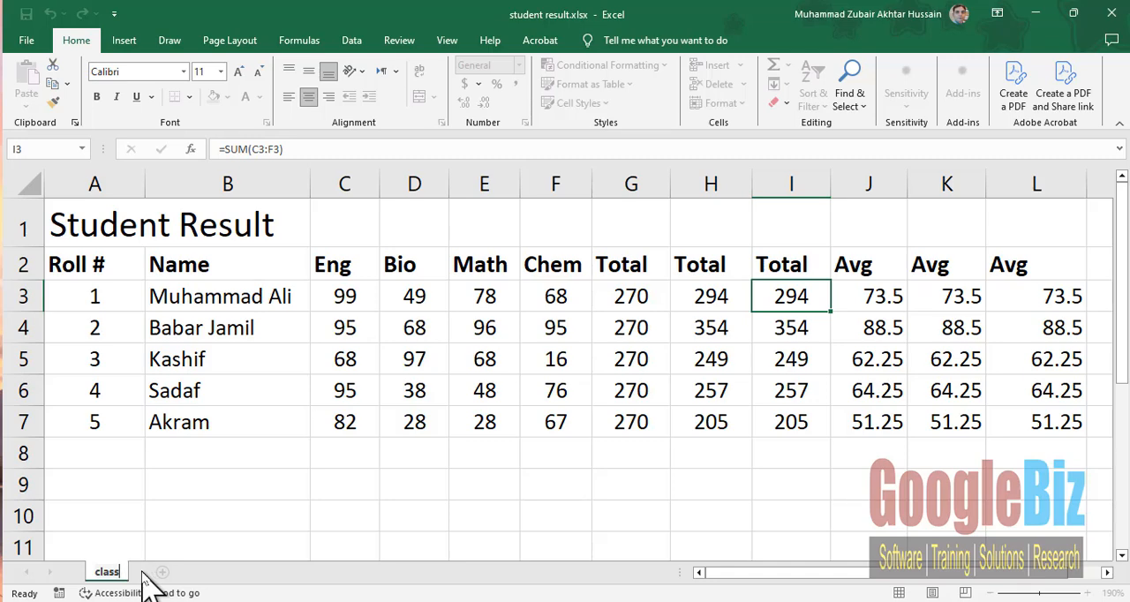
text(9)
key(Return)
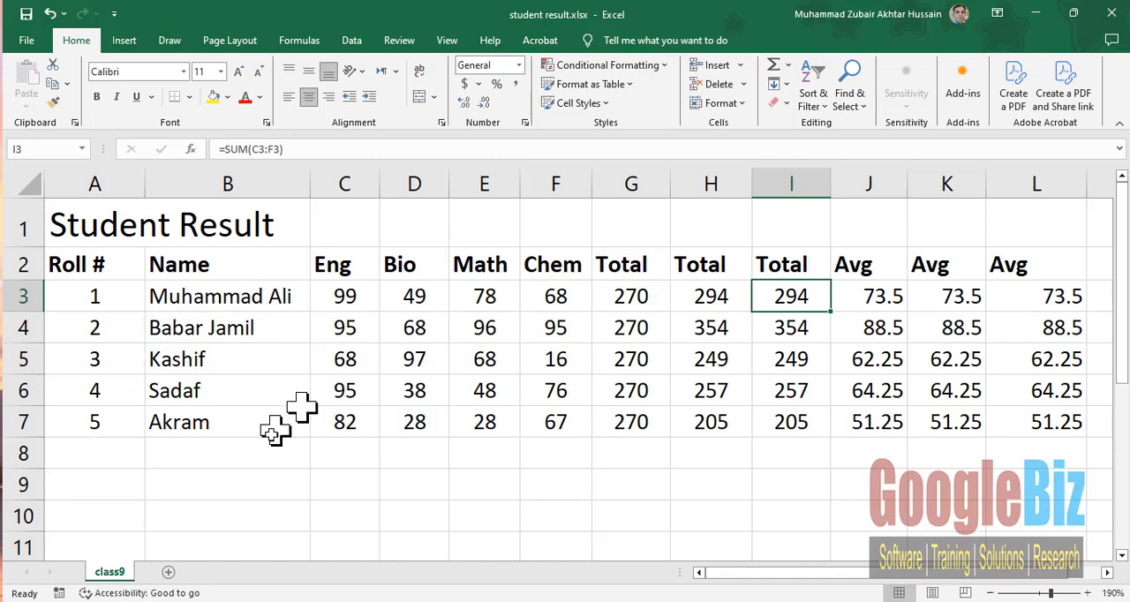
- Create a copy of the class9 sheet at the end of the student result workbook
right_click(109, 575)
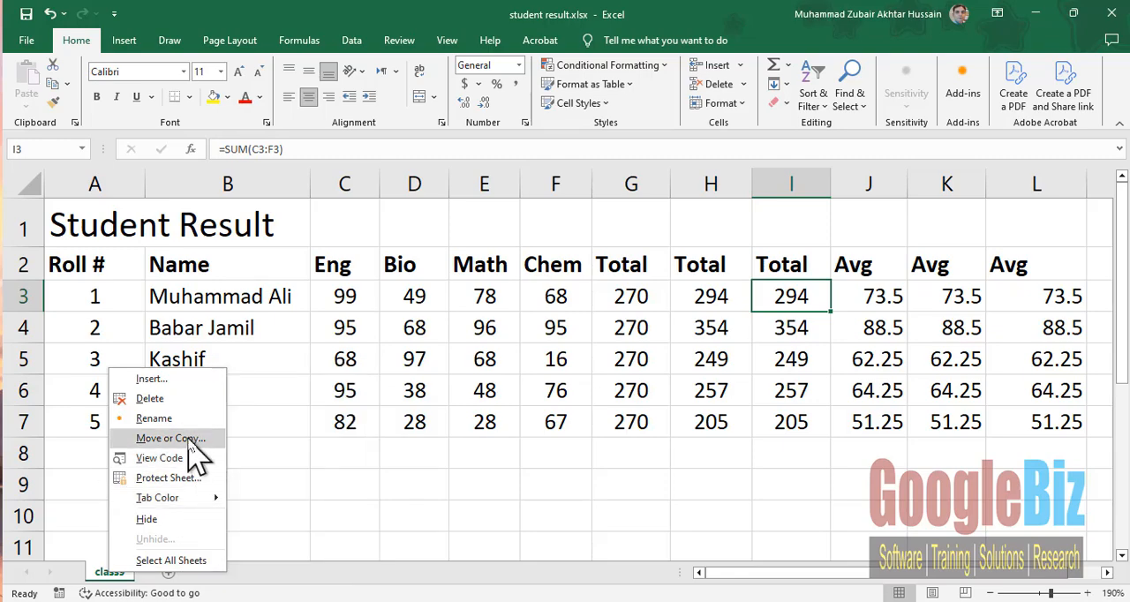
click(188, 439)
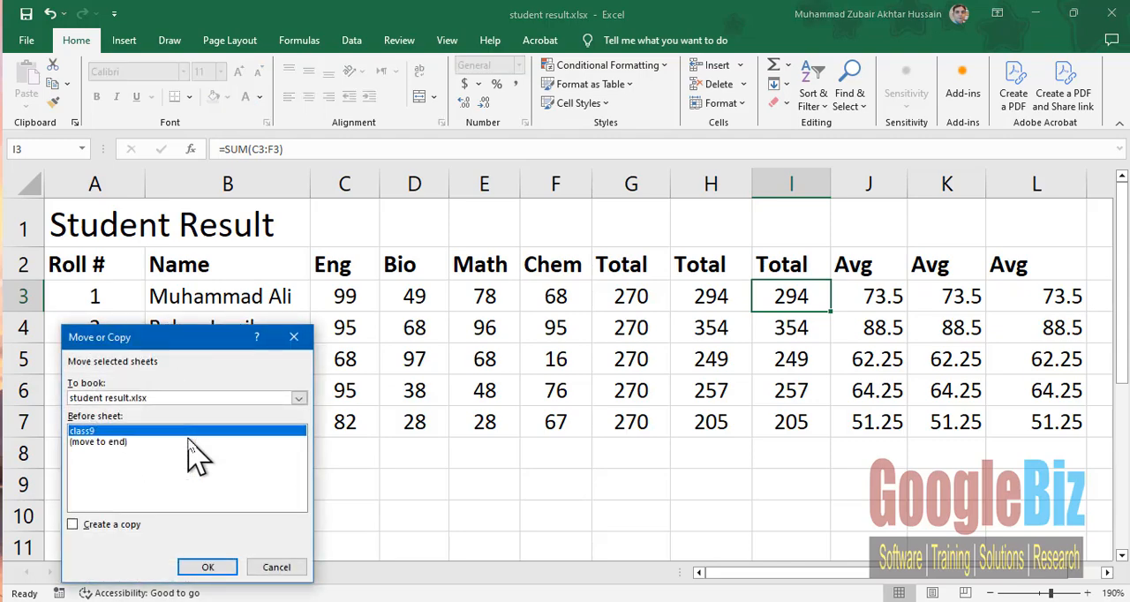
click(110, 524)
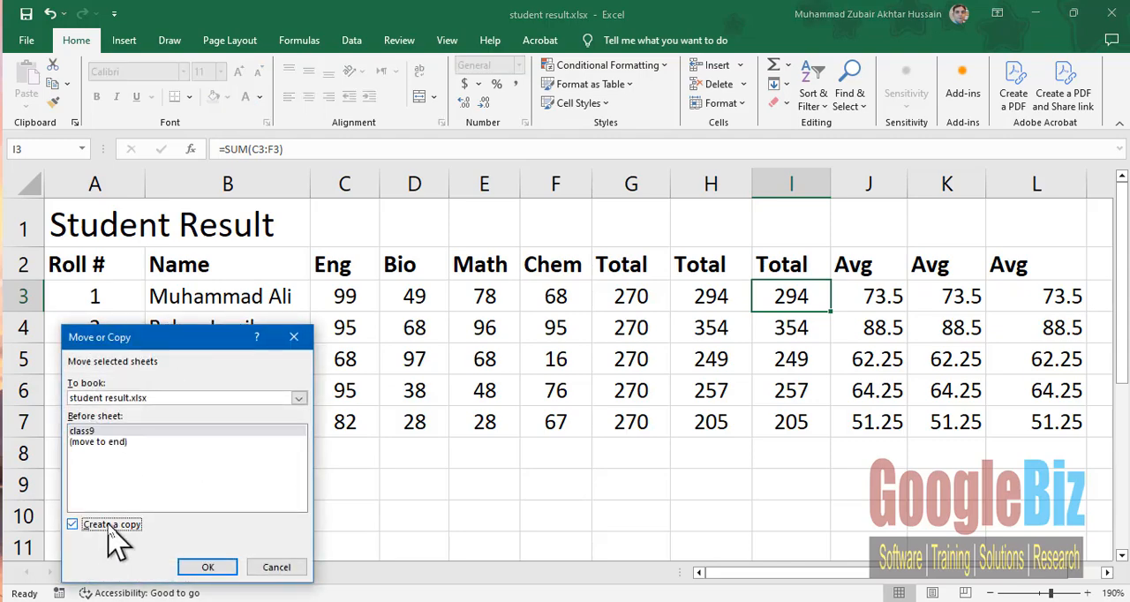
click(113, 443)
click(203, 568)
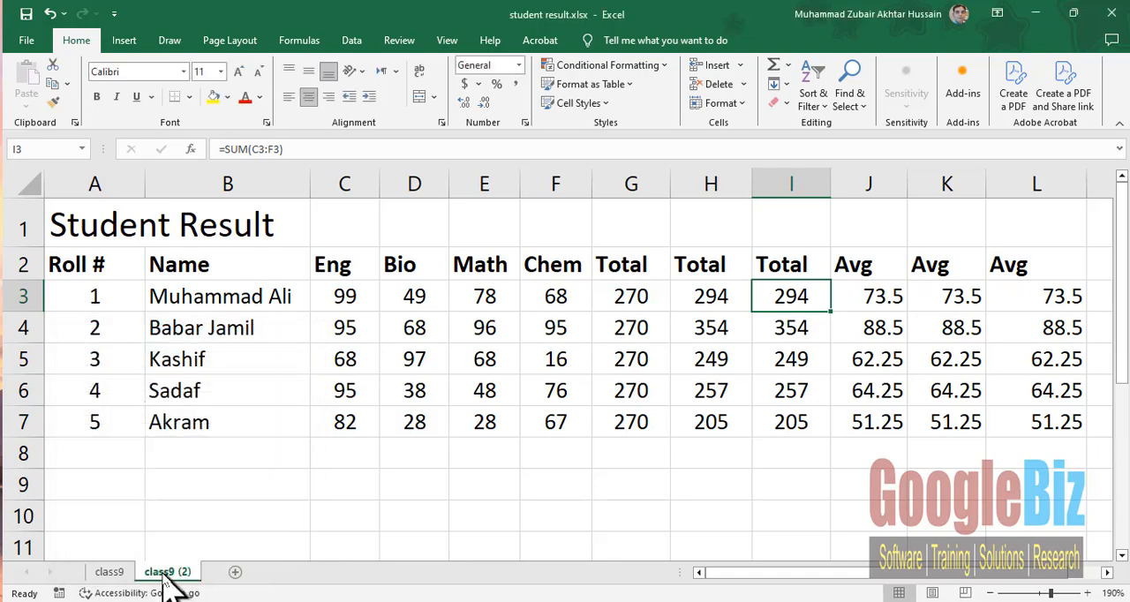
- Rename the copied sheet class9 (2) as class10
right_click(166, 574)
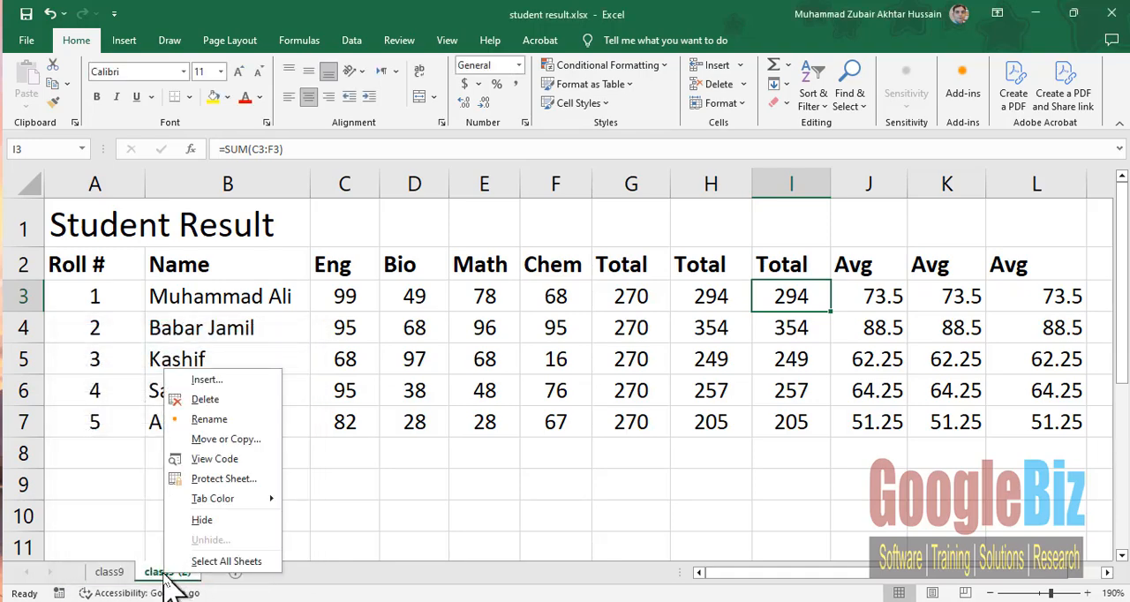
click(234, 421)
text(c)
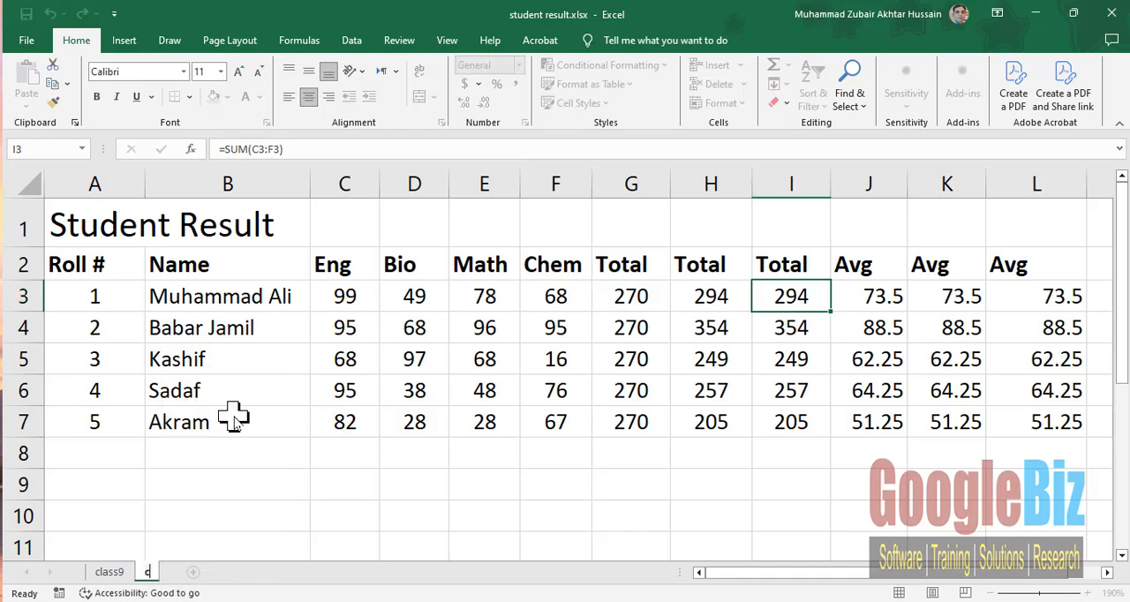
text(lass10)
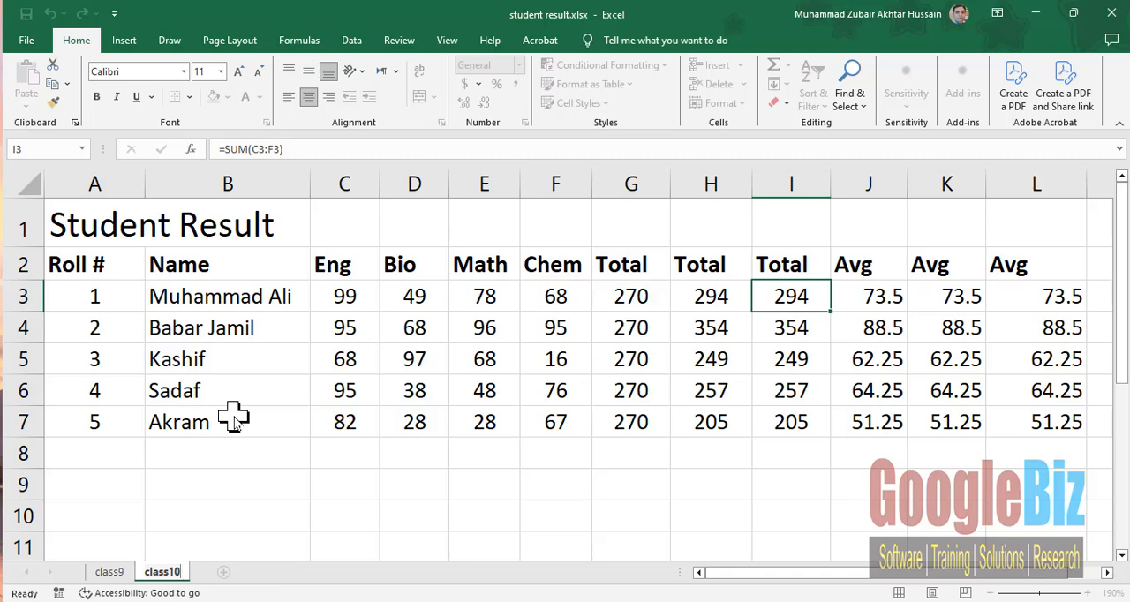
key(Return)
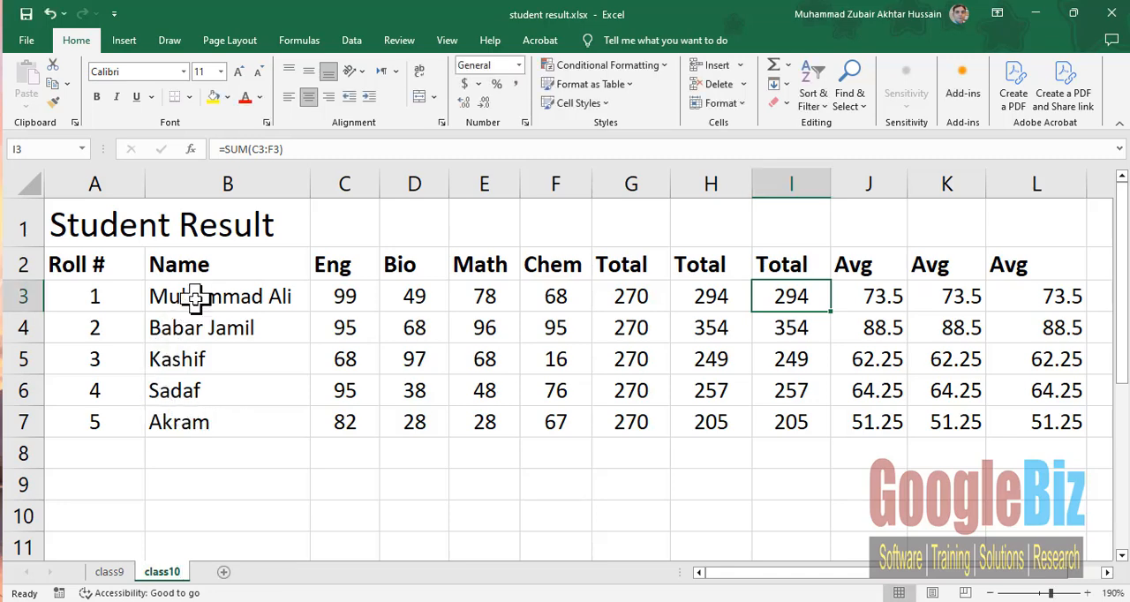
- Clear the student names and all four subjects' marks in B3:F7 on the class10 sheet
drag(195, 299, 550, 409)
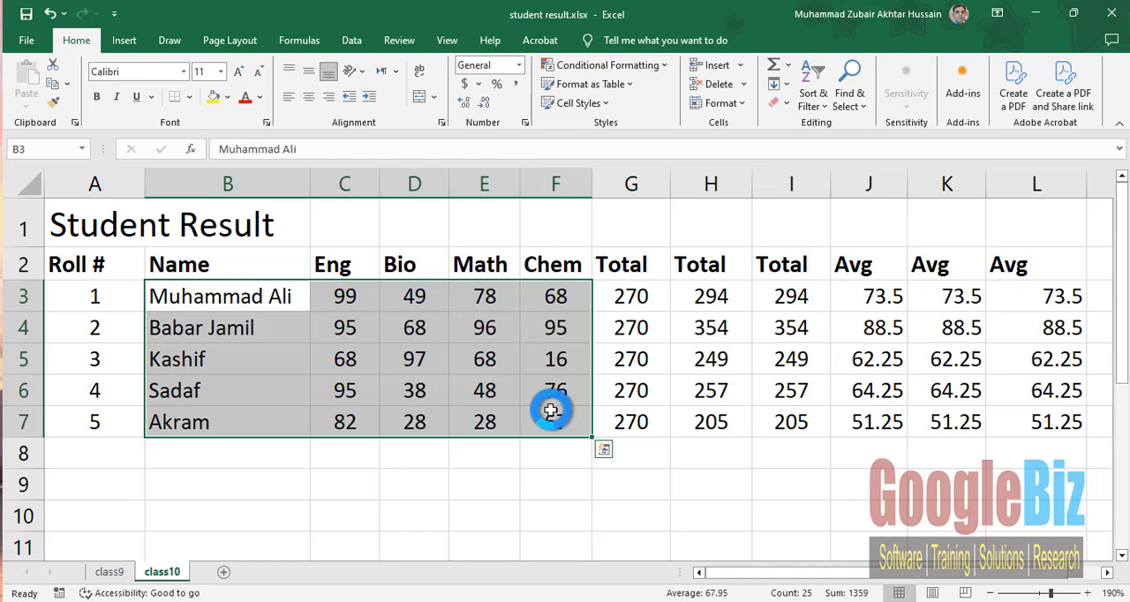
key(Delete)
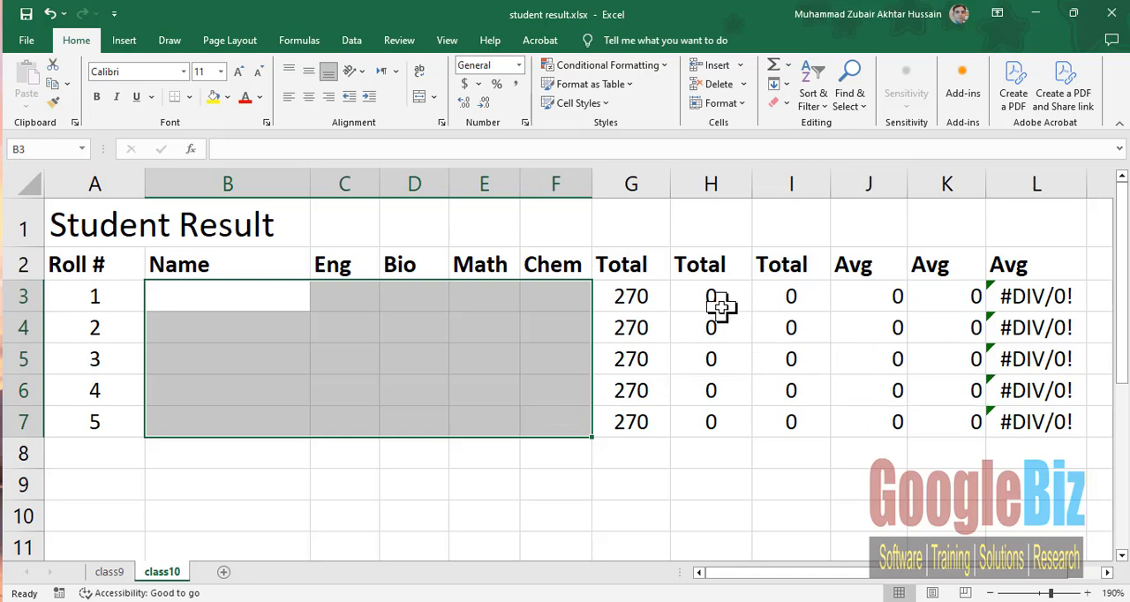
- Delete the first two Total columns and the first two Avg columns from the class10 sheet, keeping one of each
click(622, 269)
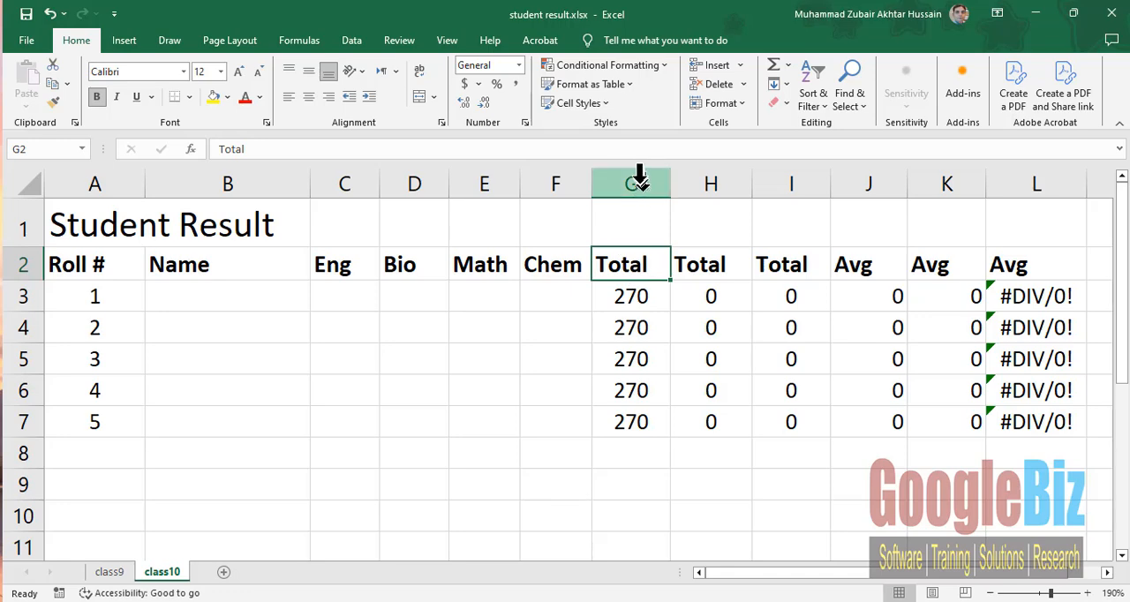
drag(640, 179, 681, 182)
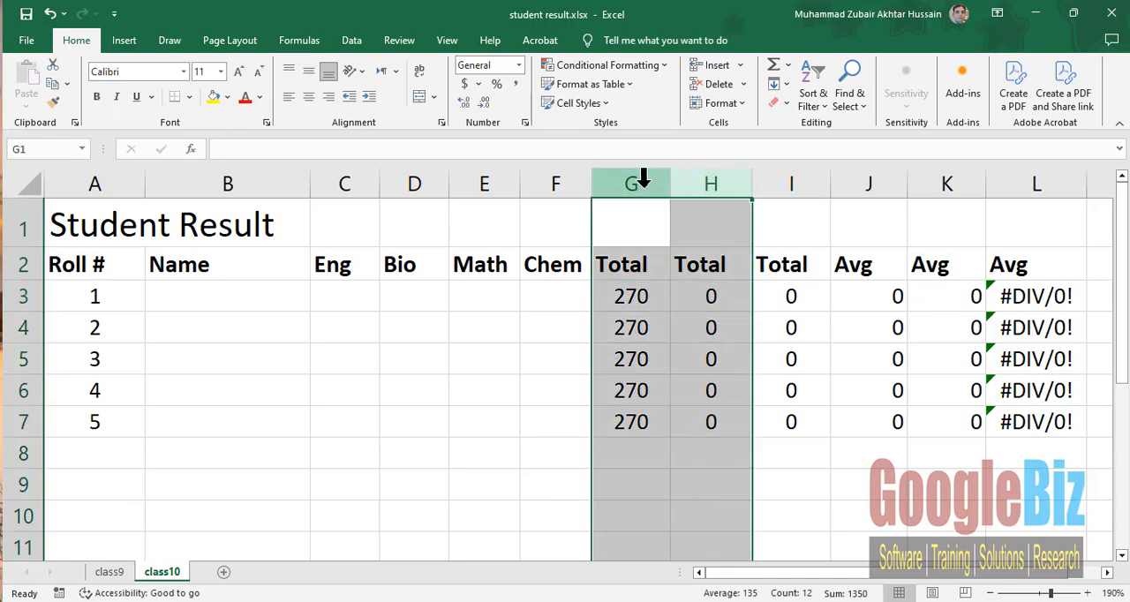
right_click(644, 180)
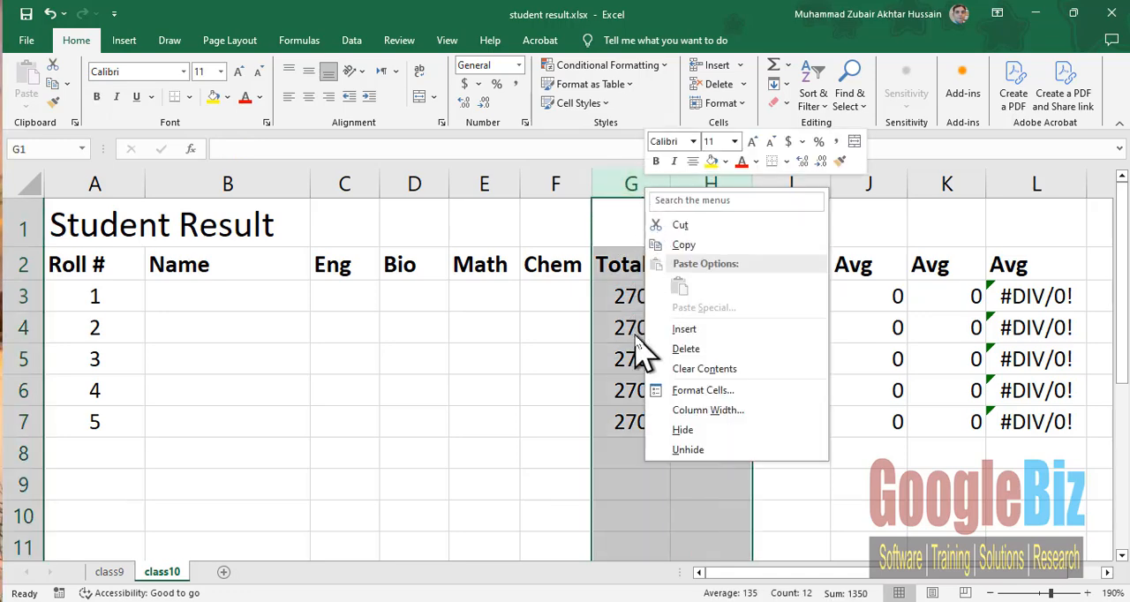
click(678, 350)
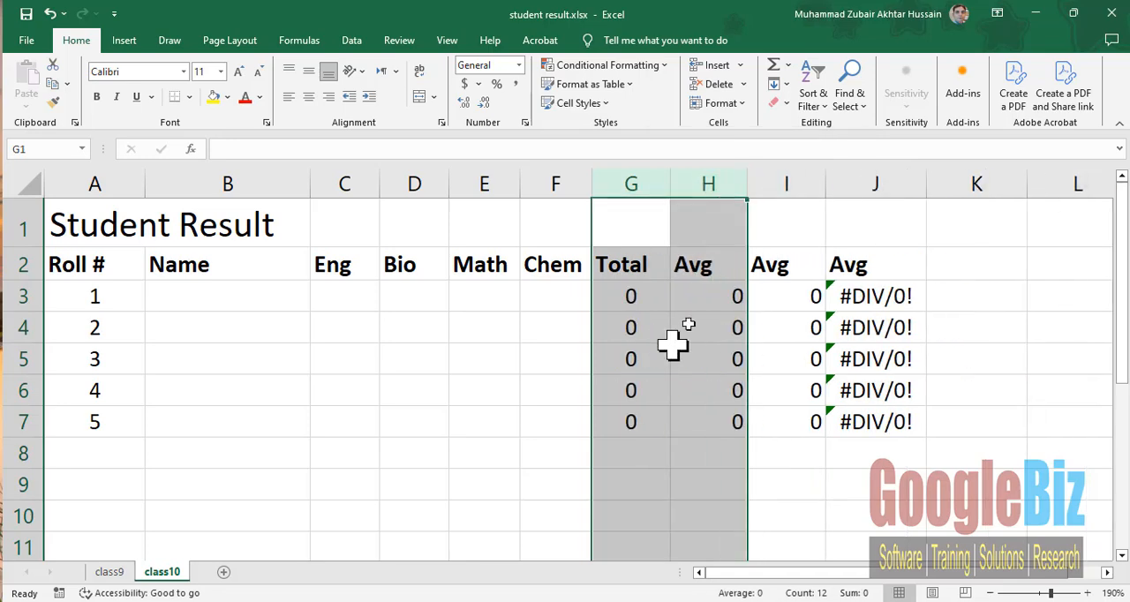
drag(728, 176, 766, 180)
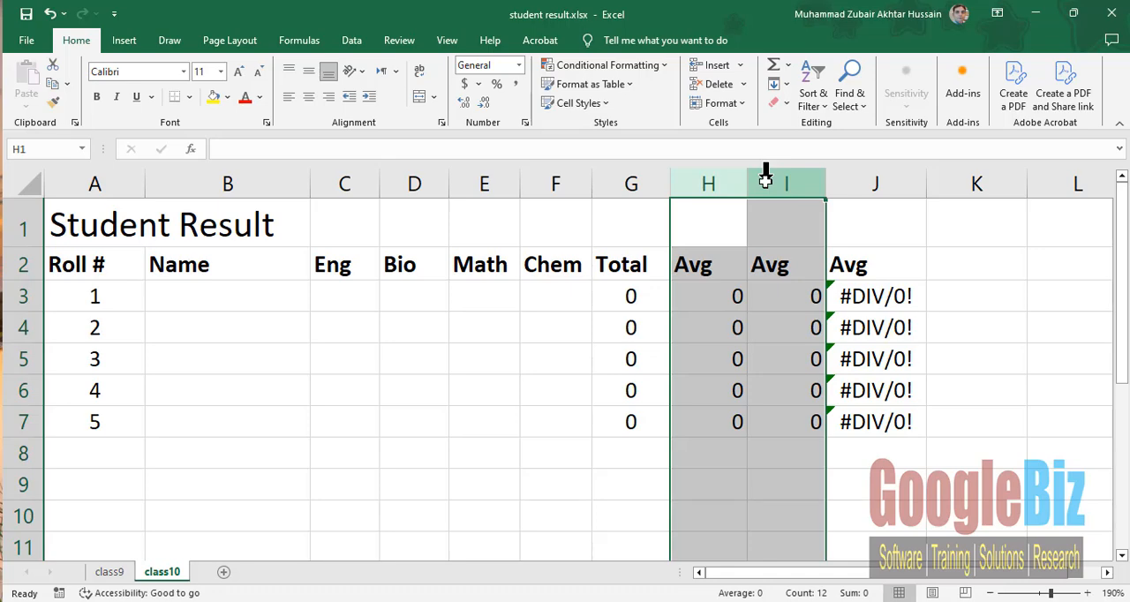
right_click(766, 181)
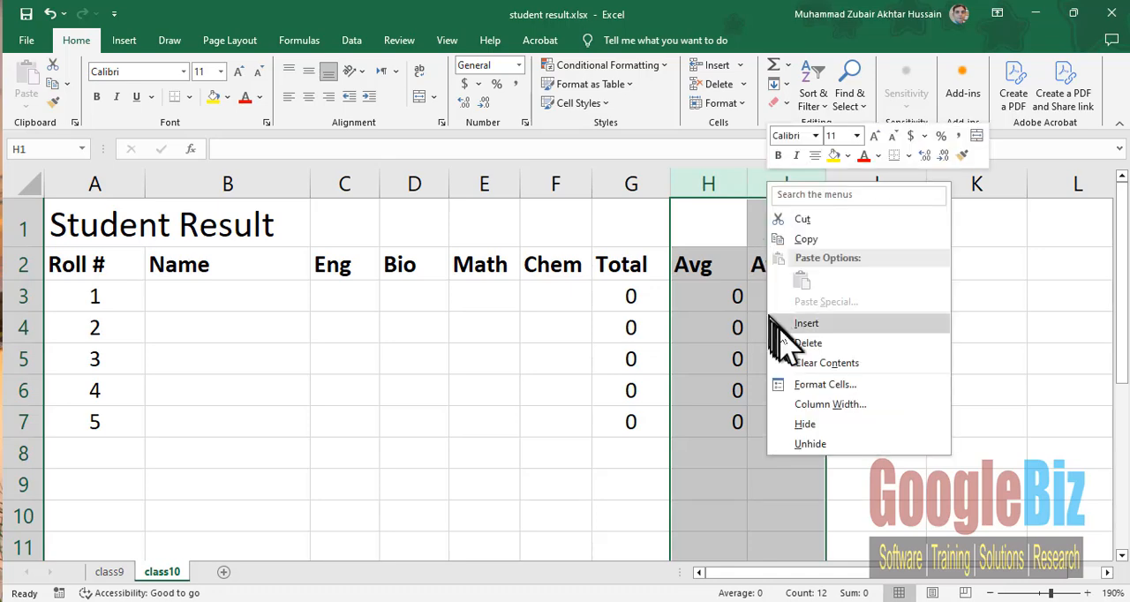
click(787, 341)
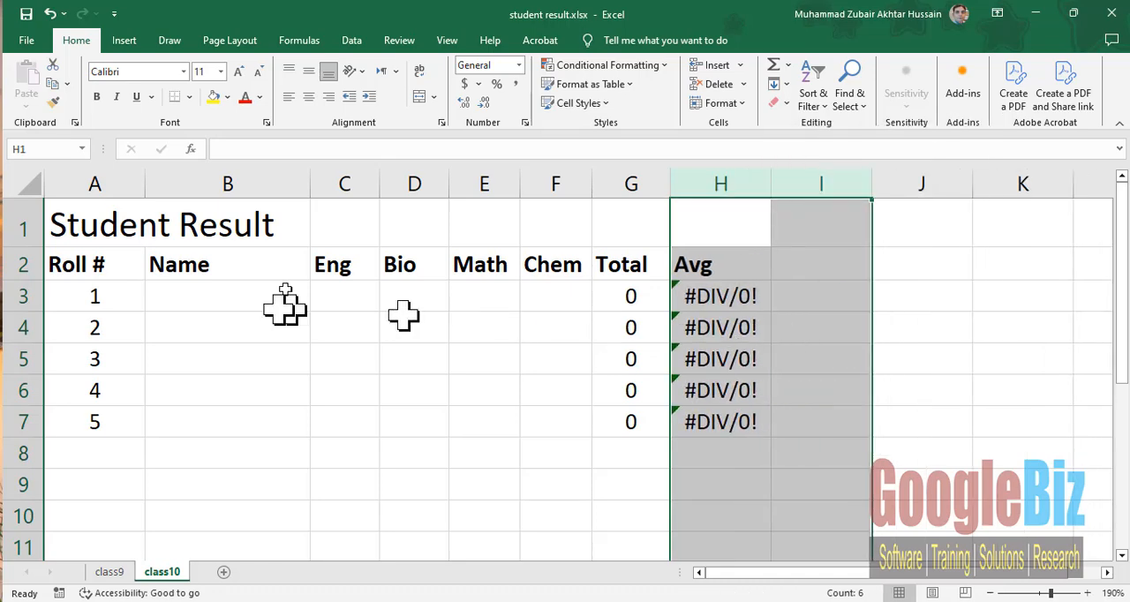
- Enter the student's name for roll number 1 on class10 with marks Eng 98, Bio 89, Math 36 and Chem 89
click(225, 295)
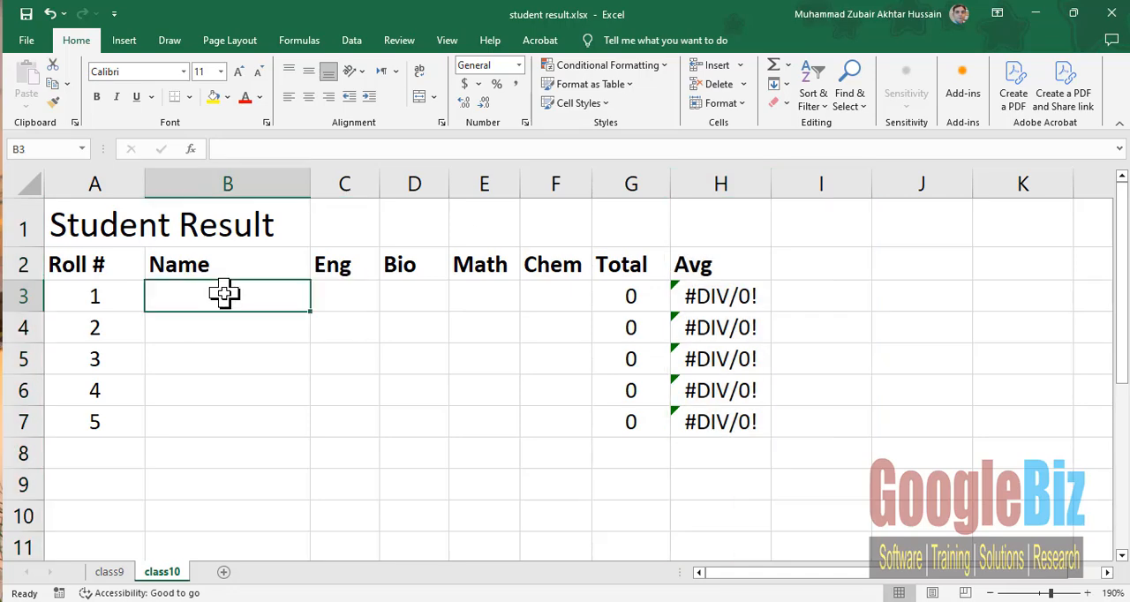
text(M Sultan)
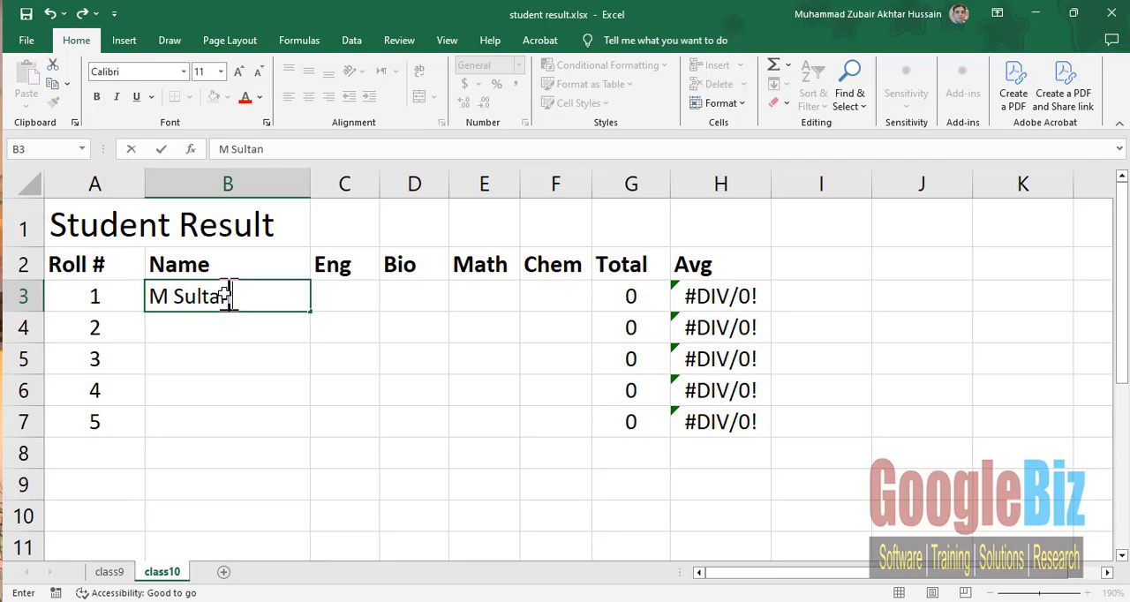
key(Tab)
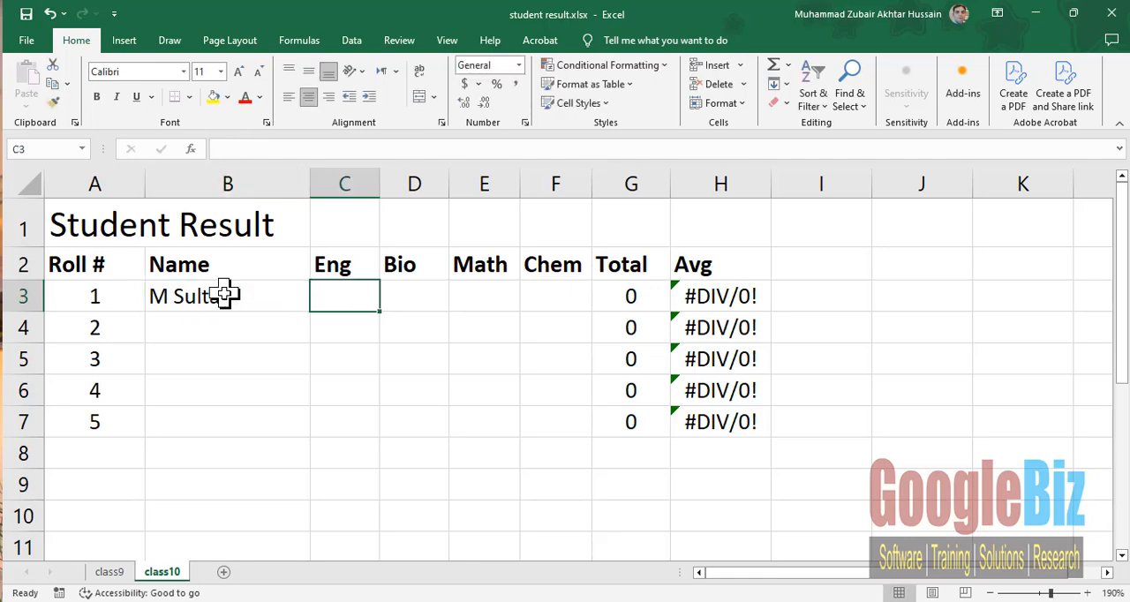
text(98)
key(Tab)
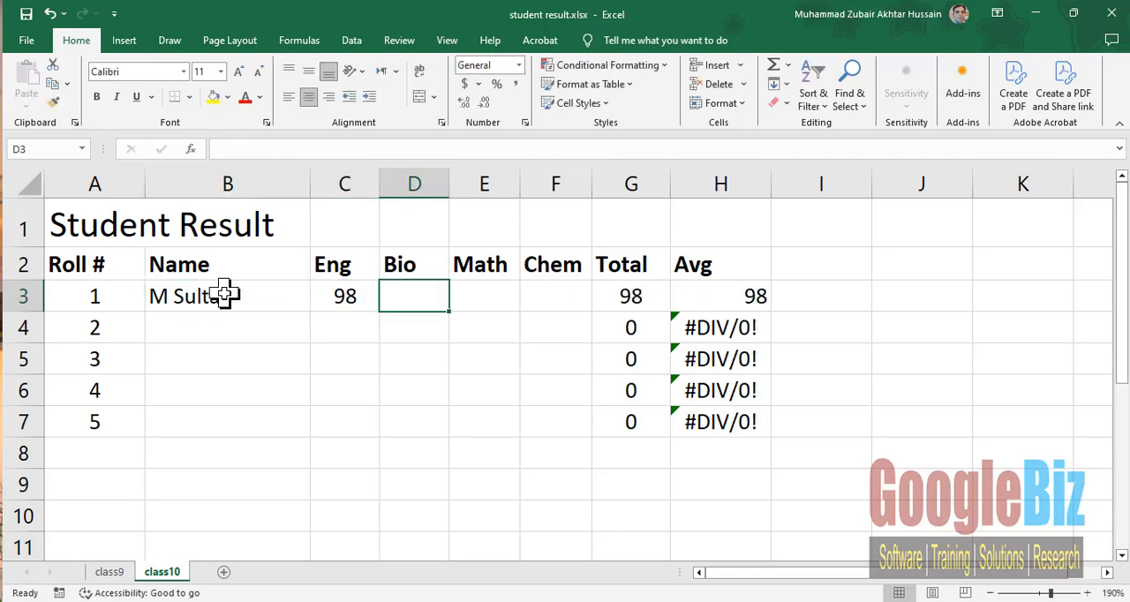
text(89)
key(Tab)
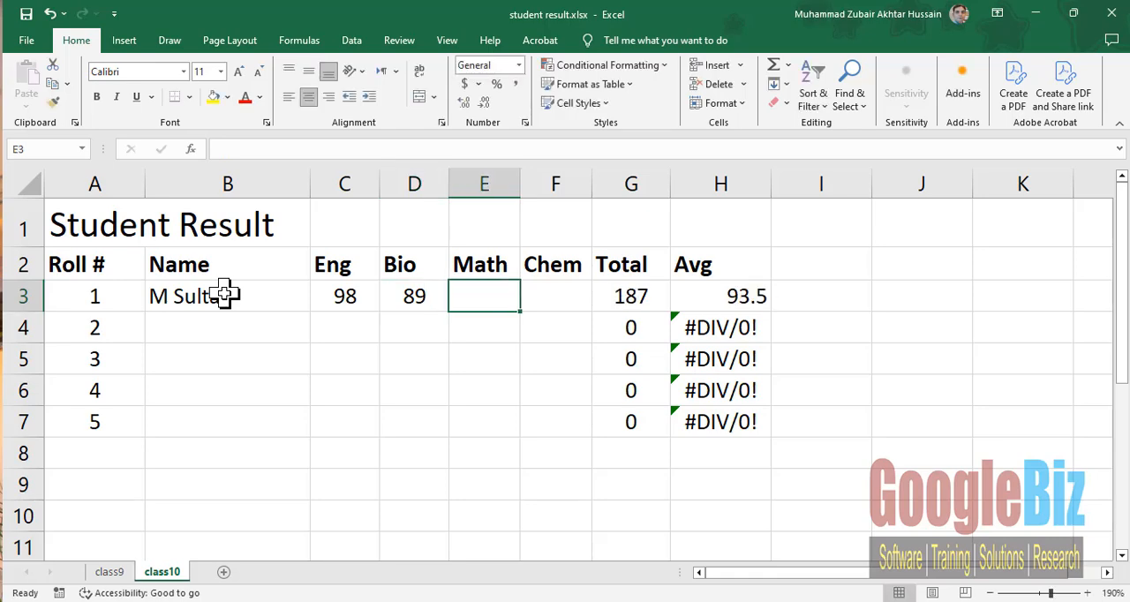
text(36)
key(Tab)
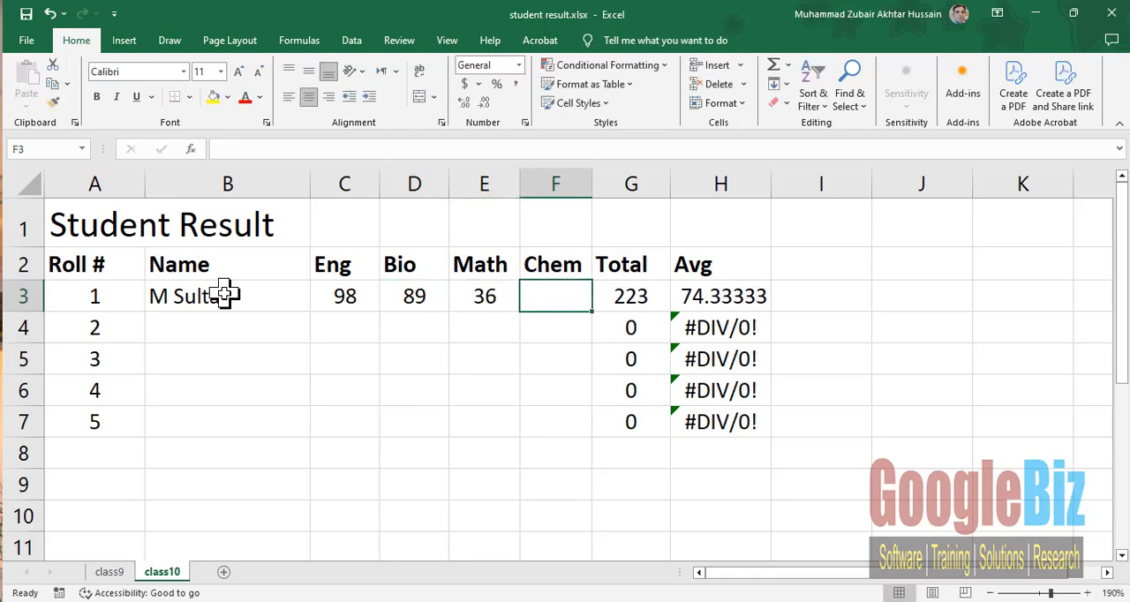
text(89)
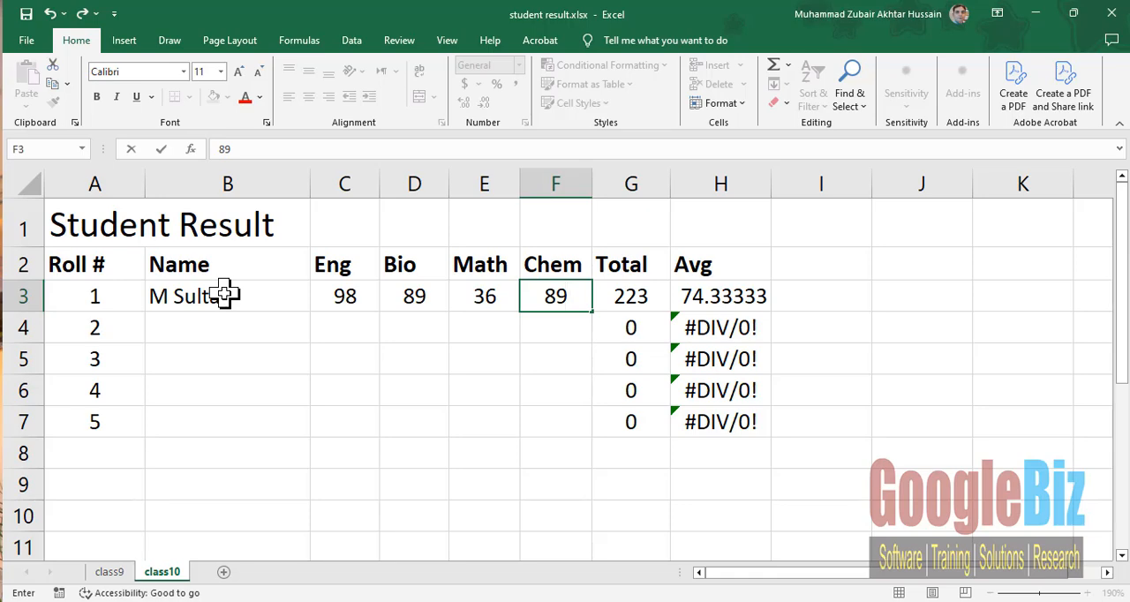
key(Return)
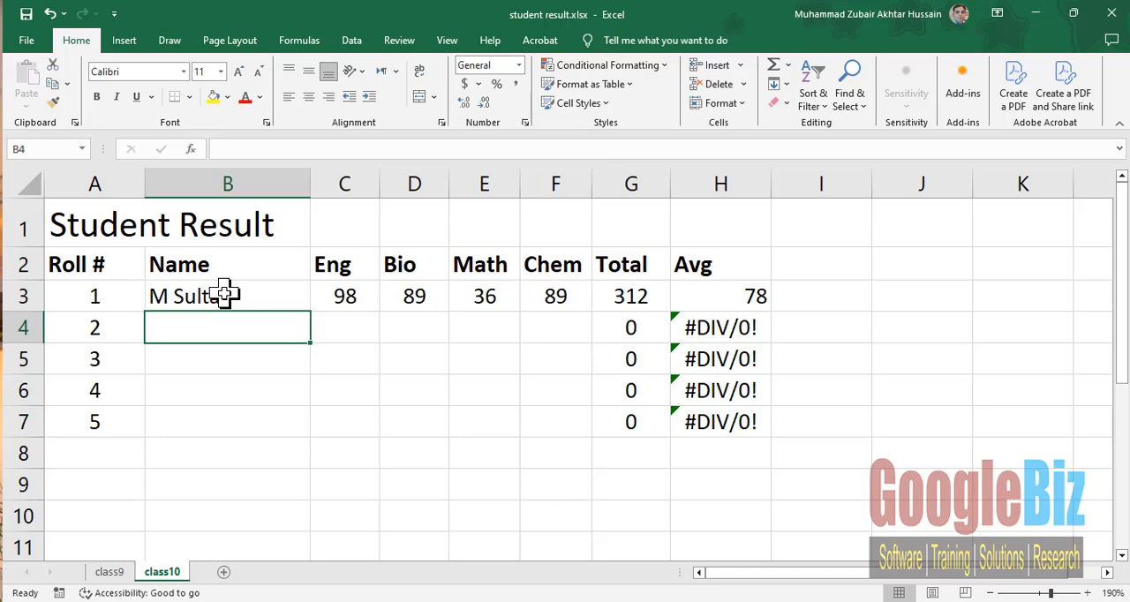
- Create a copy of the class10 sheet at the end of the student result workbook
right_click(158, 578)
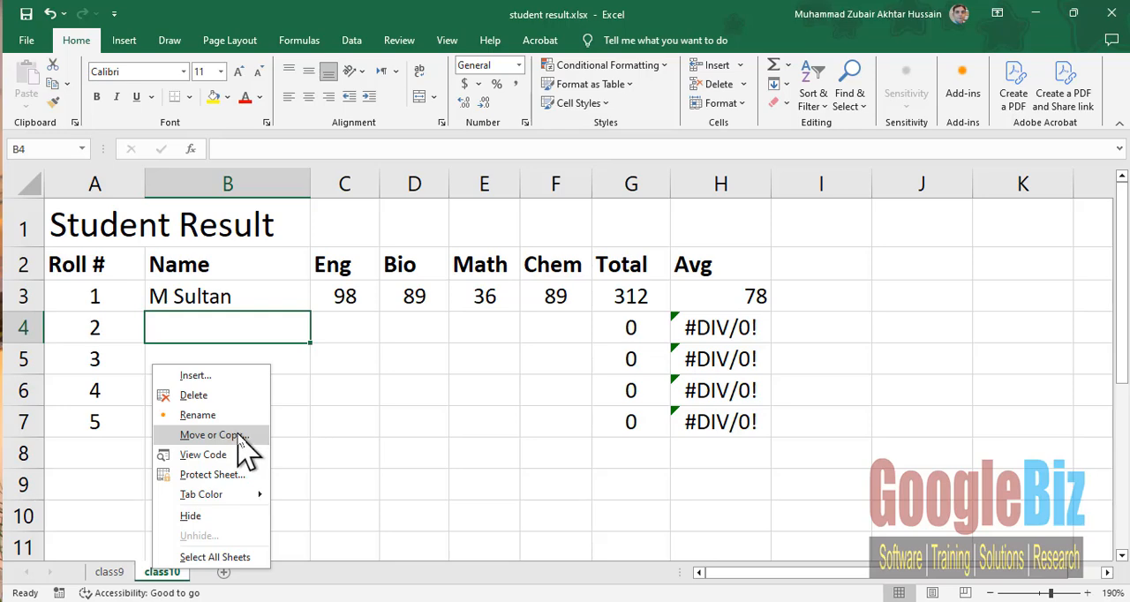
click(239, 436)
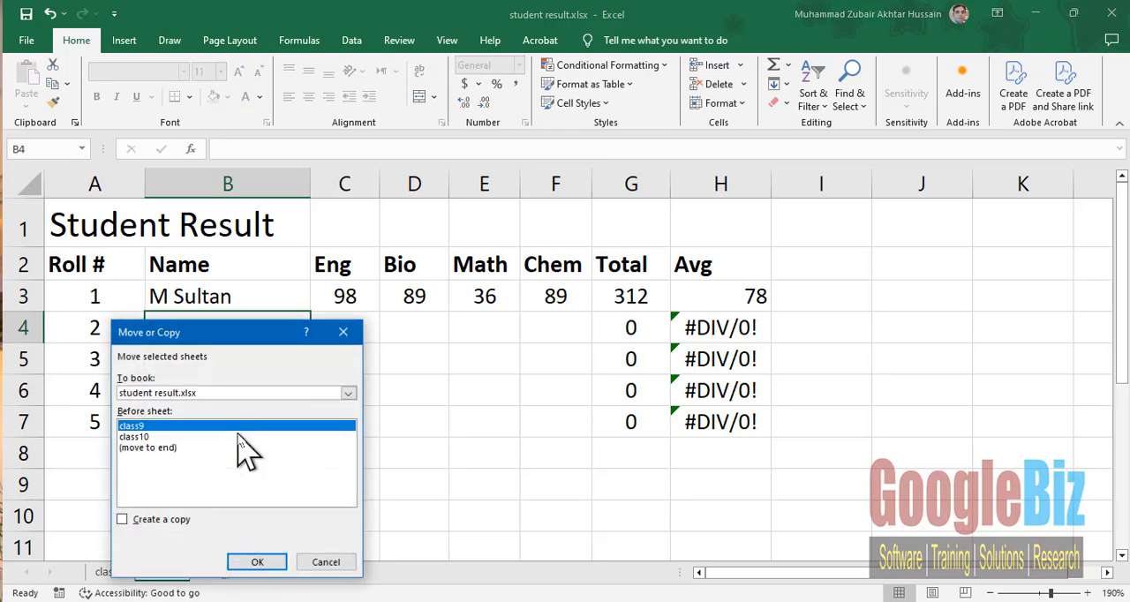
click(167, 519)
click(161, 448)
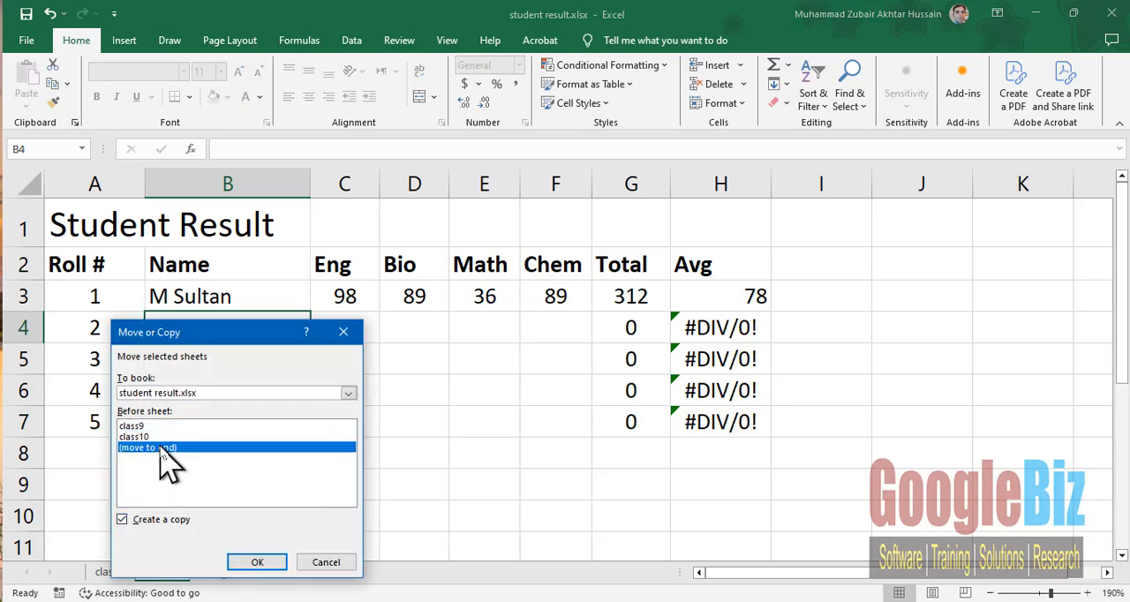
click(254, 562)
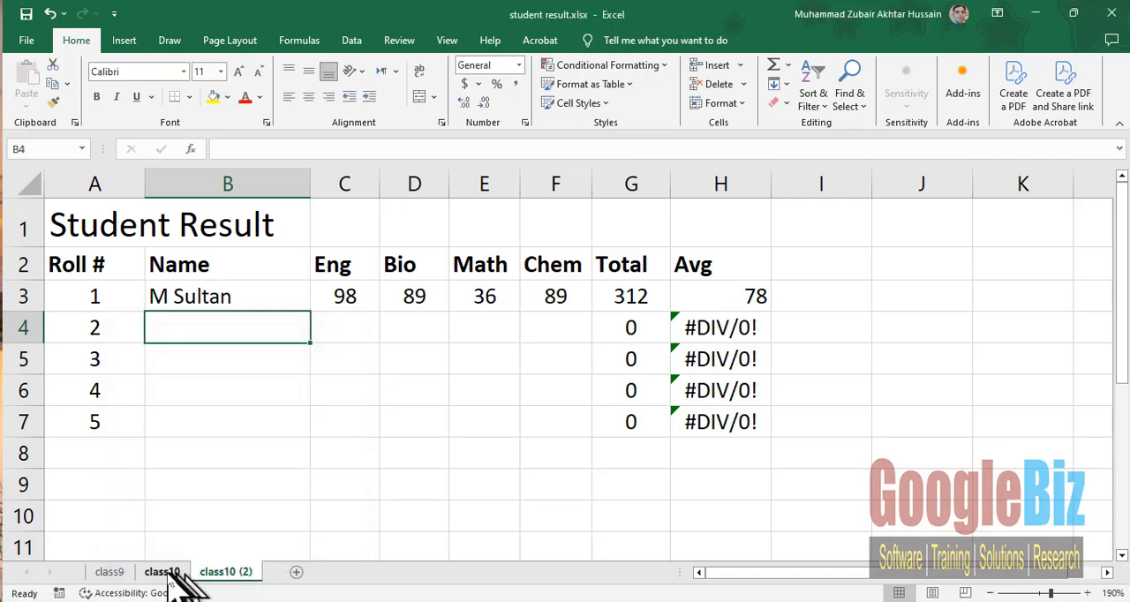
- Compare the class9, class10 and class10 (2) sheets, and examine the first Total and first Avg formulas in row 3 of class9
click(115, 573)
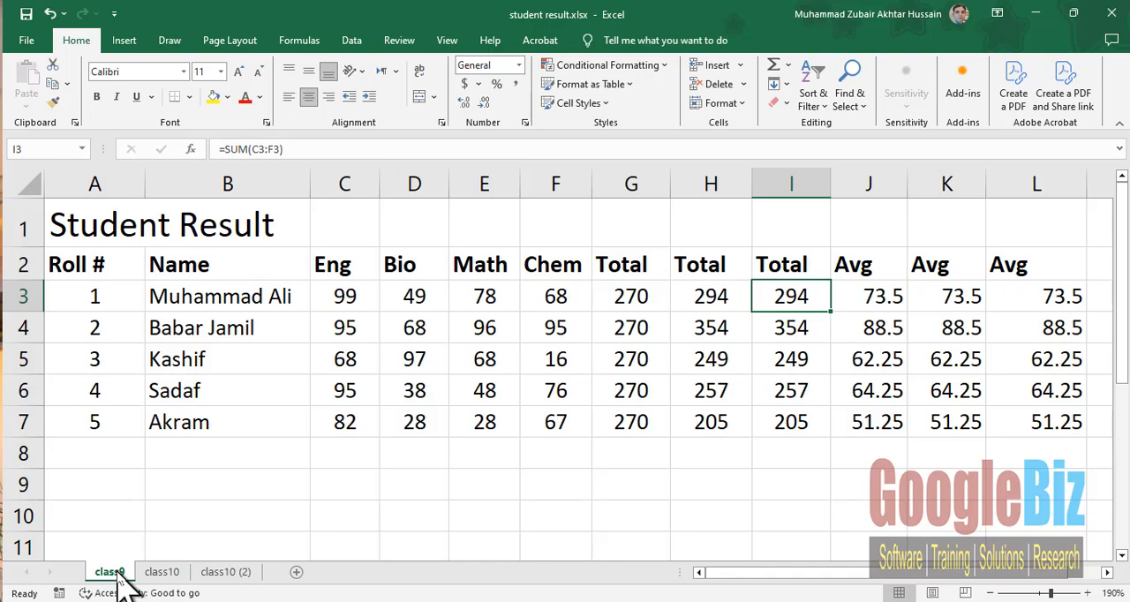
click(162, 573)
click(222, 575)
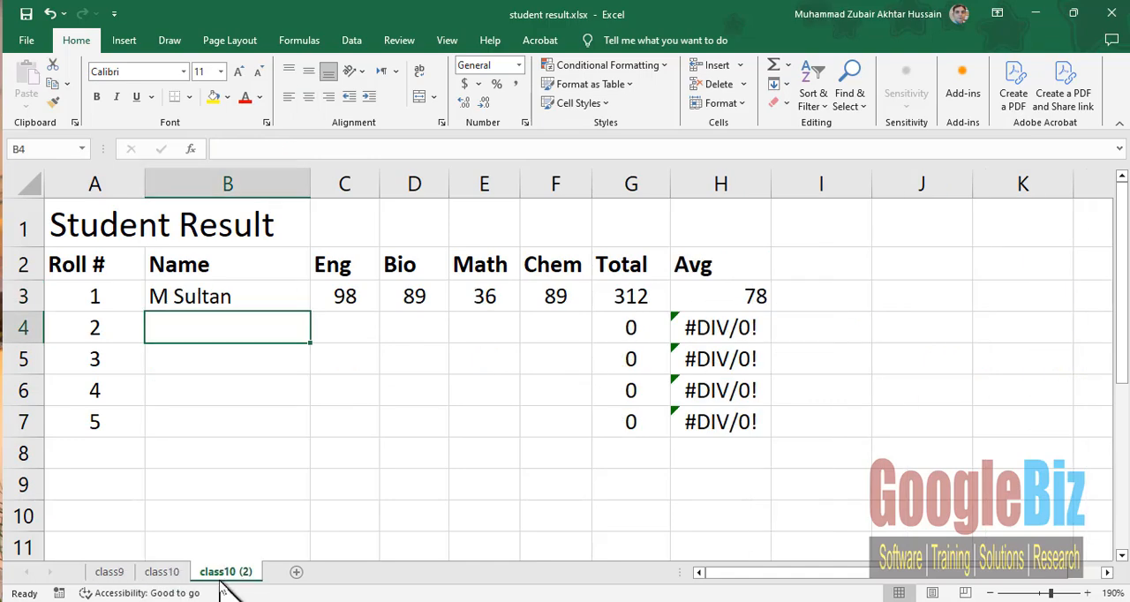
click(109, 573)
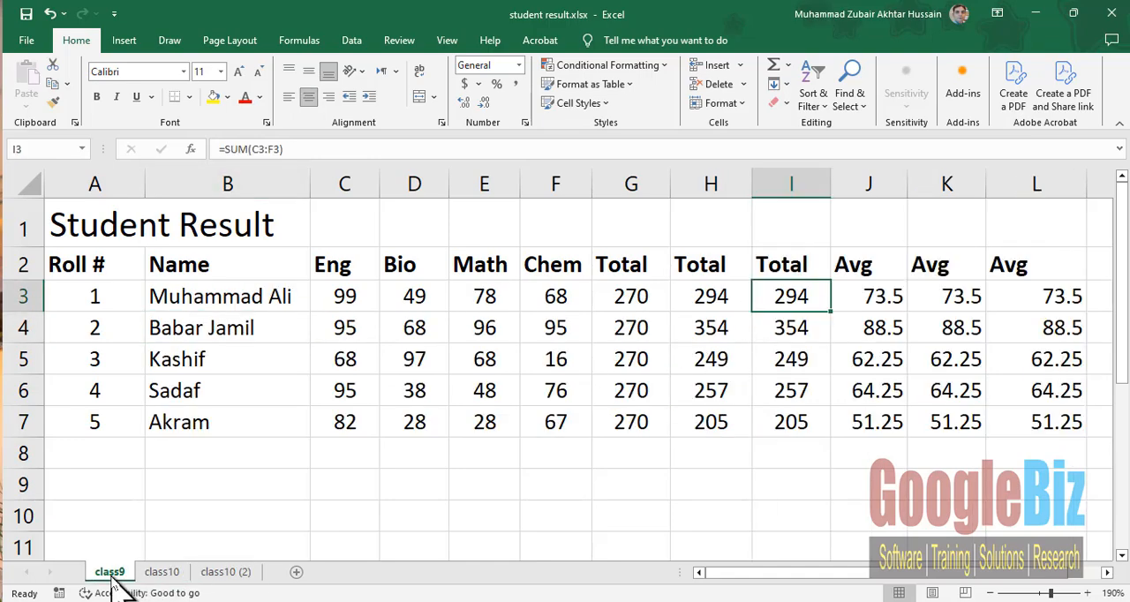
click(228, 574)
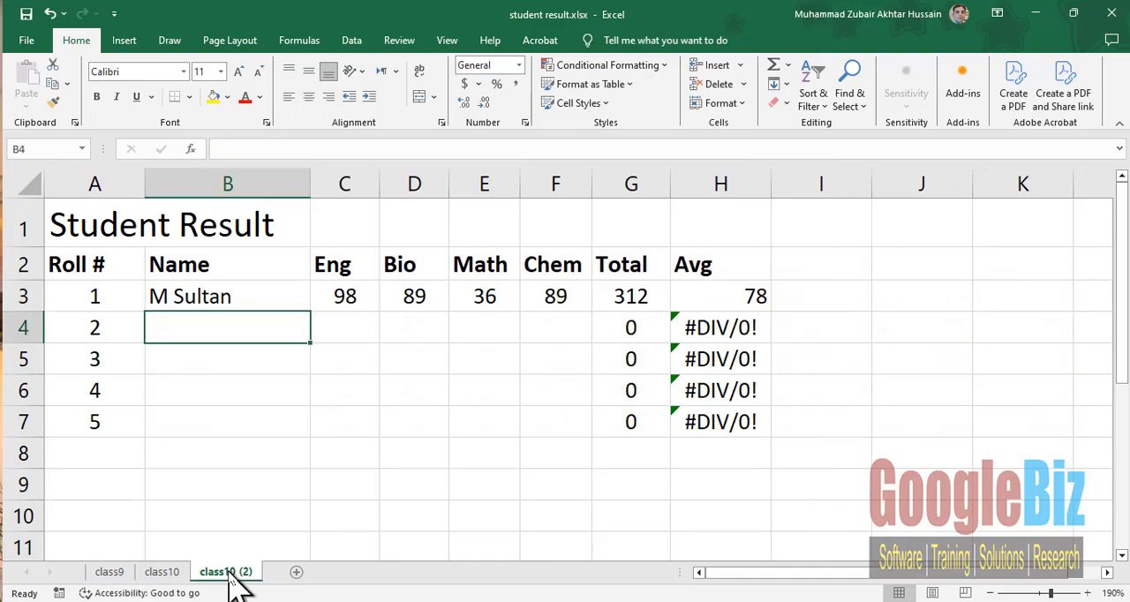
click(109, 573)
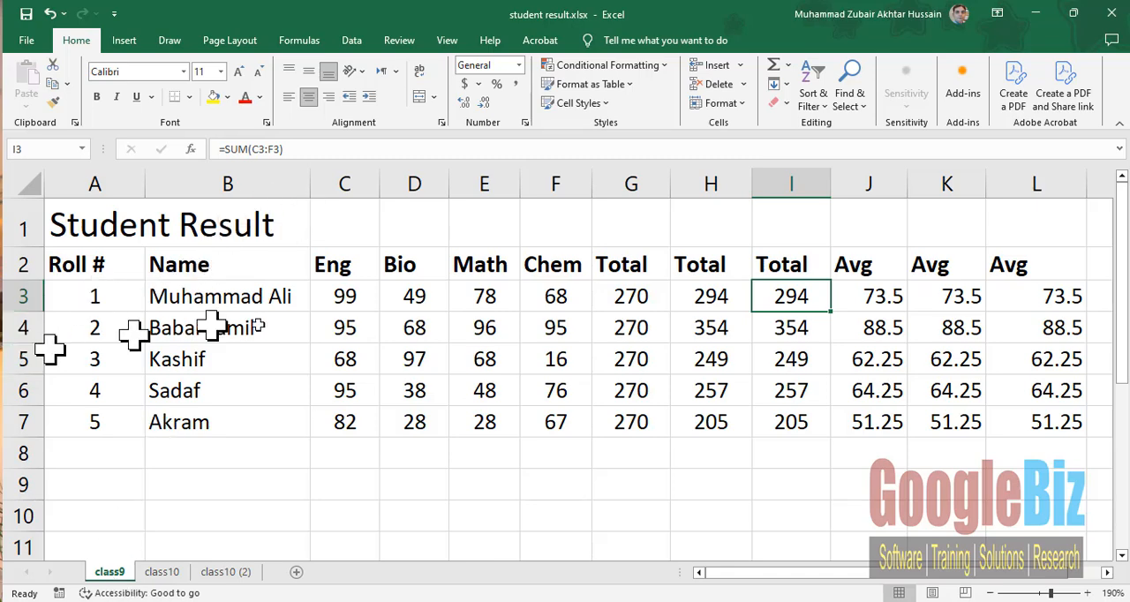
click(629, 294)
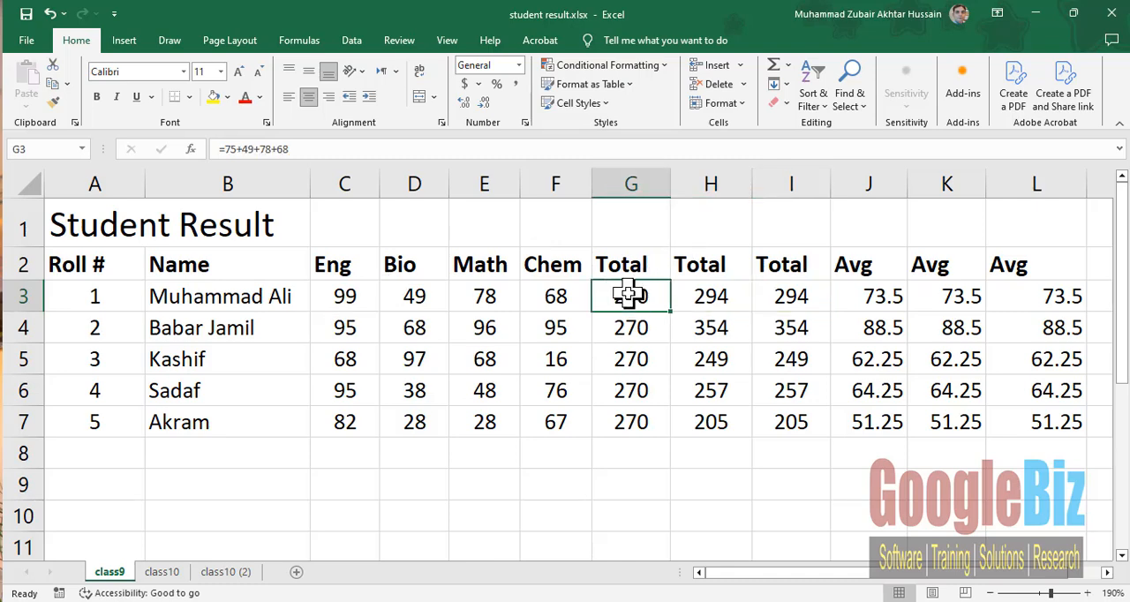
click(867, 293)
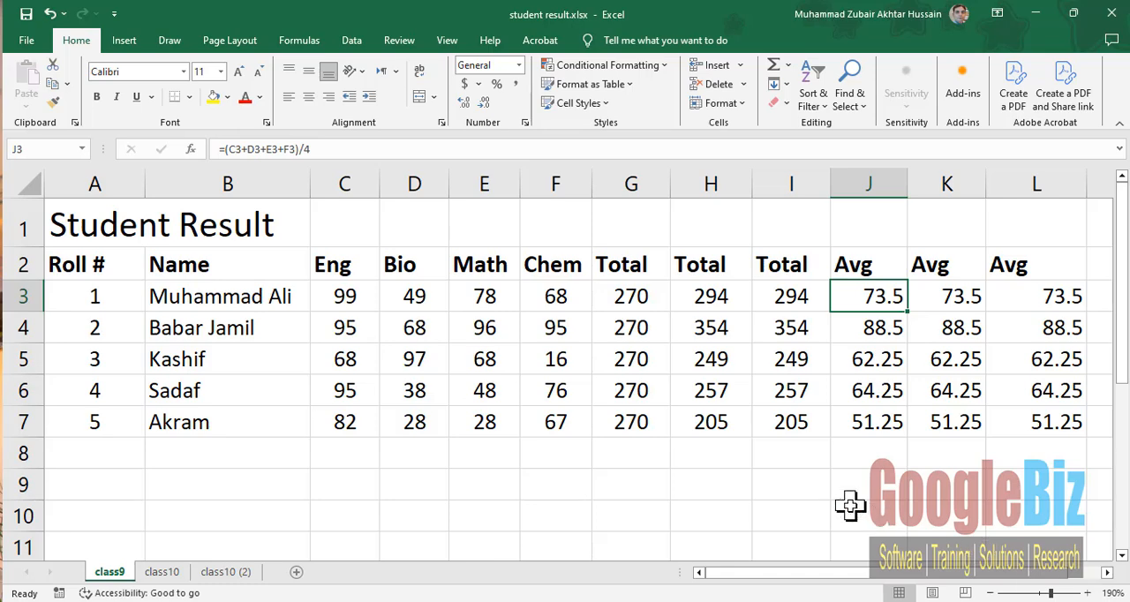
- Narrow the Roll # column and the three Avg columns on the class9 sheet to fit their contents
drag(145, 182, 112, 182)
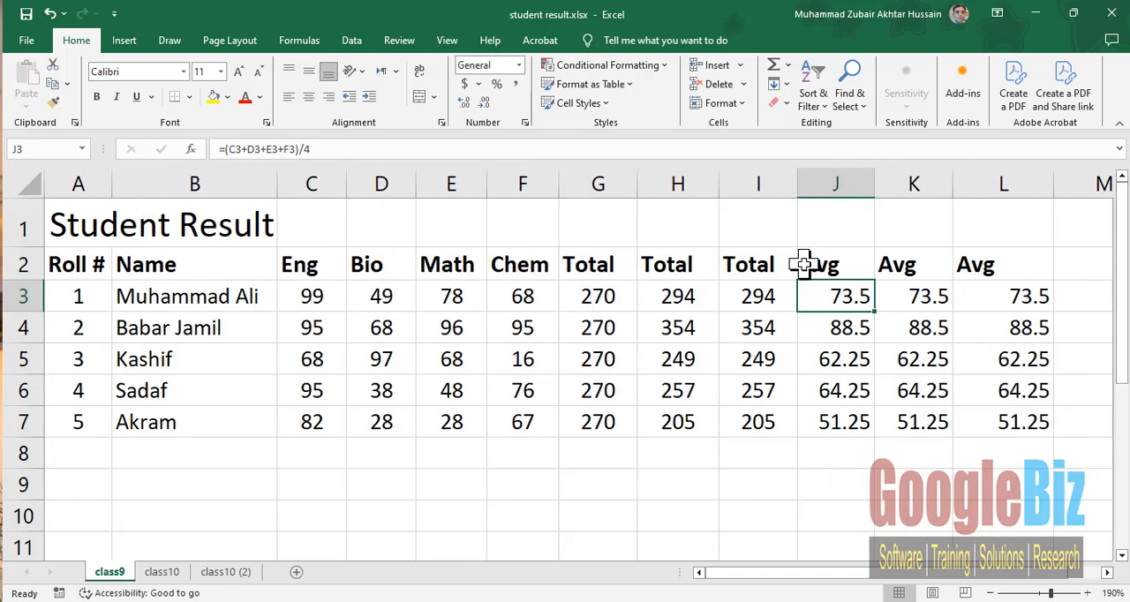
drag(875, 182, 864, 182)
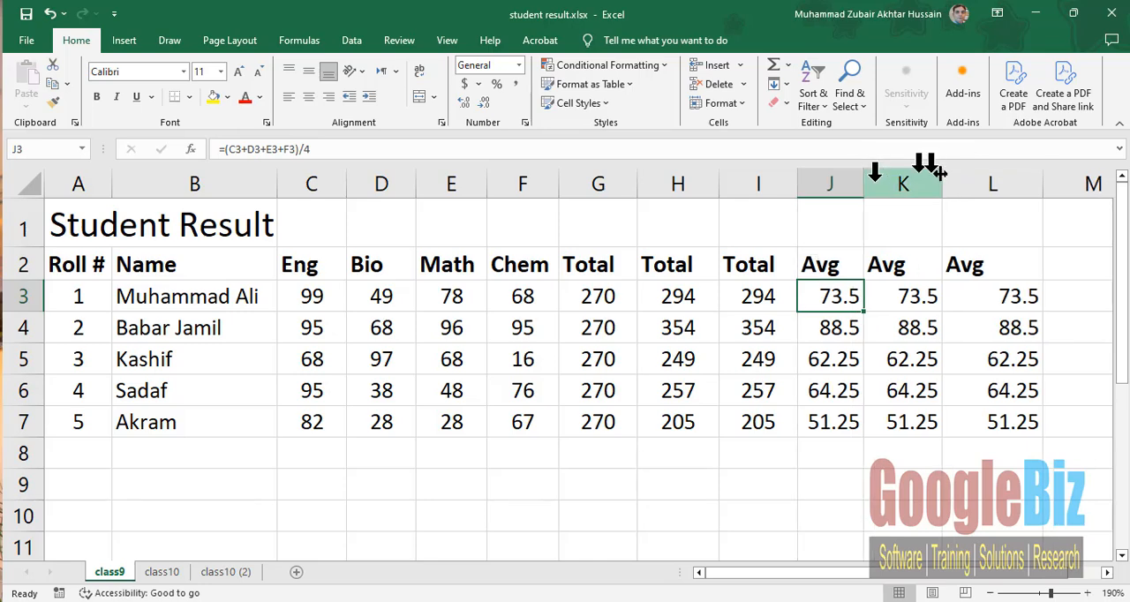
drag(942, 179, 931, 179)
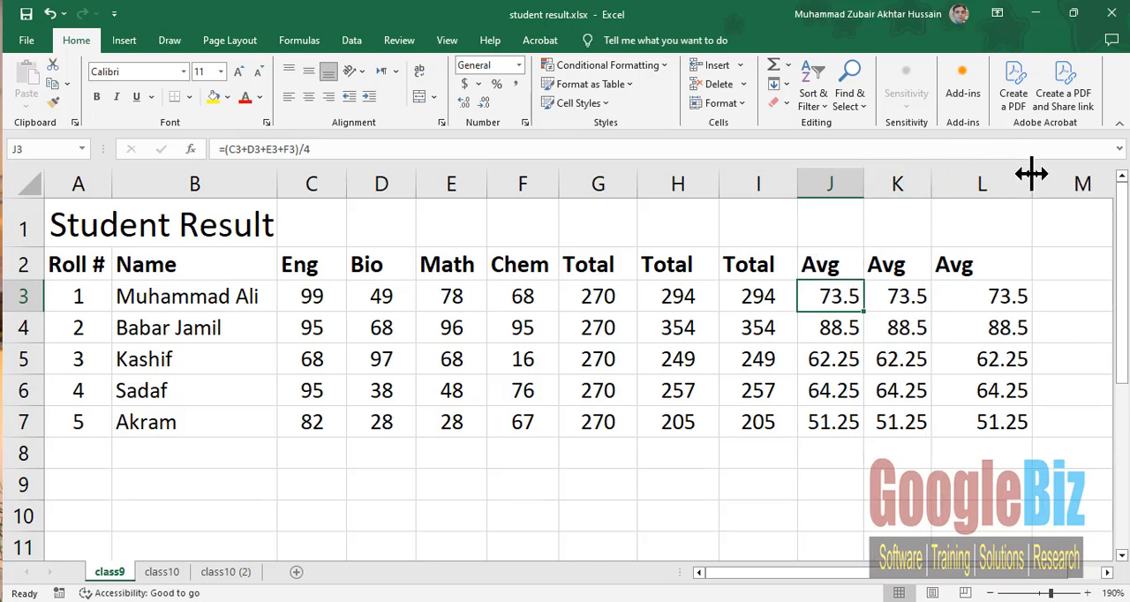
drag(1030, 175, 1002, 176)
- Add the heading Status in M2, beside the last Avg column on class9
click(1031, 260)
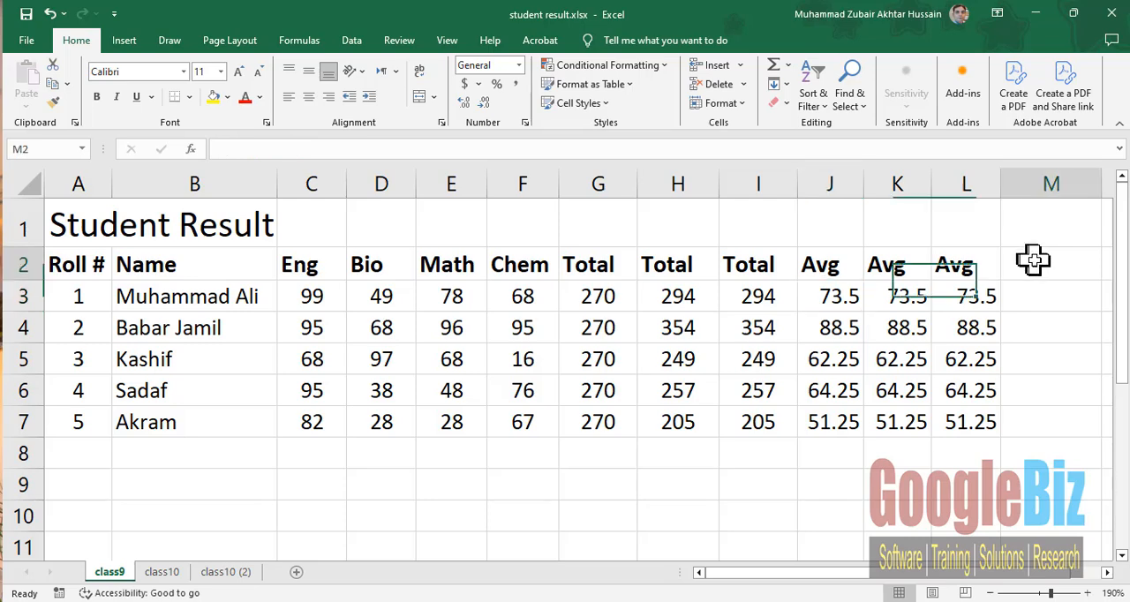
text(Status)
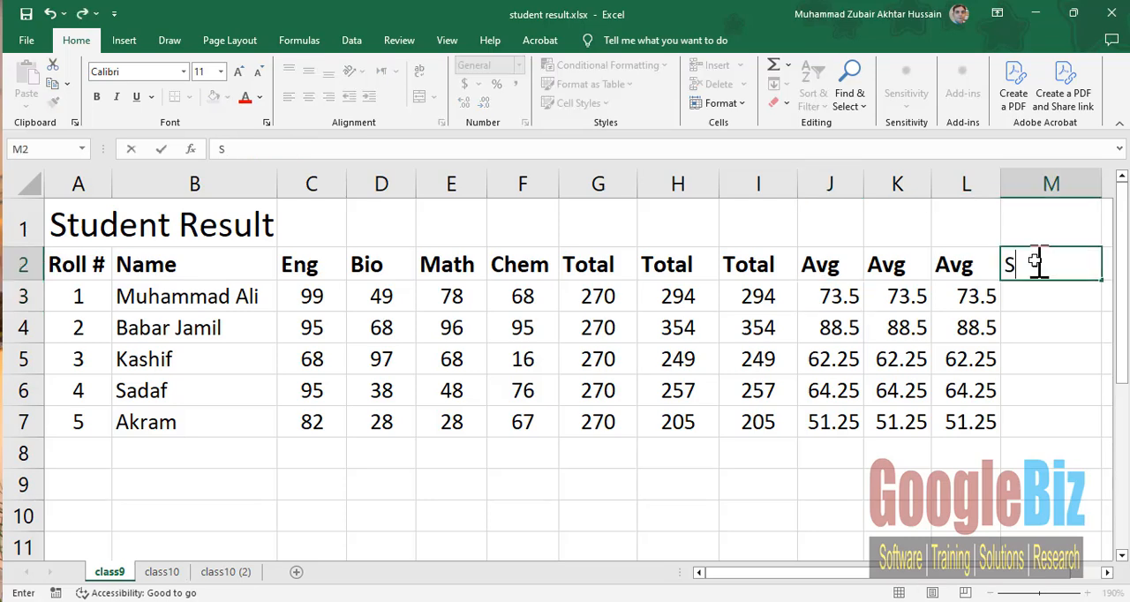
key(Return)
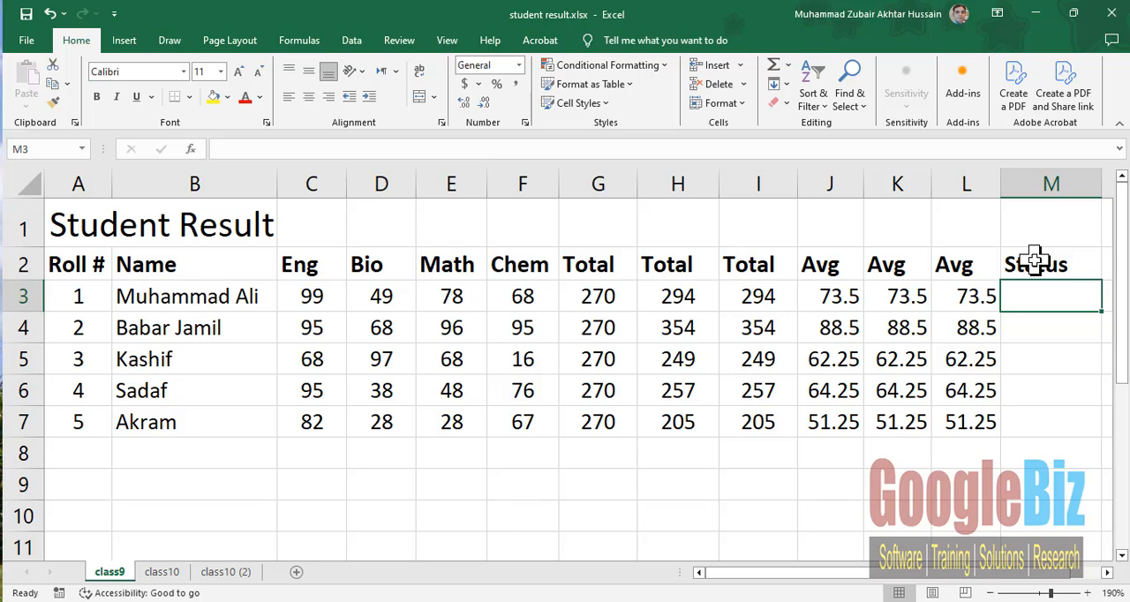
- Review the Eng marks and first Avg column on class9, and extend the M2 heading to Status Eng
click(328, 297)
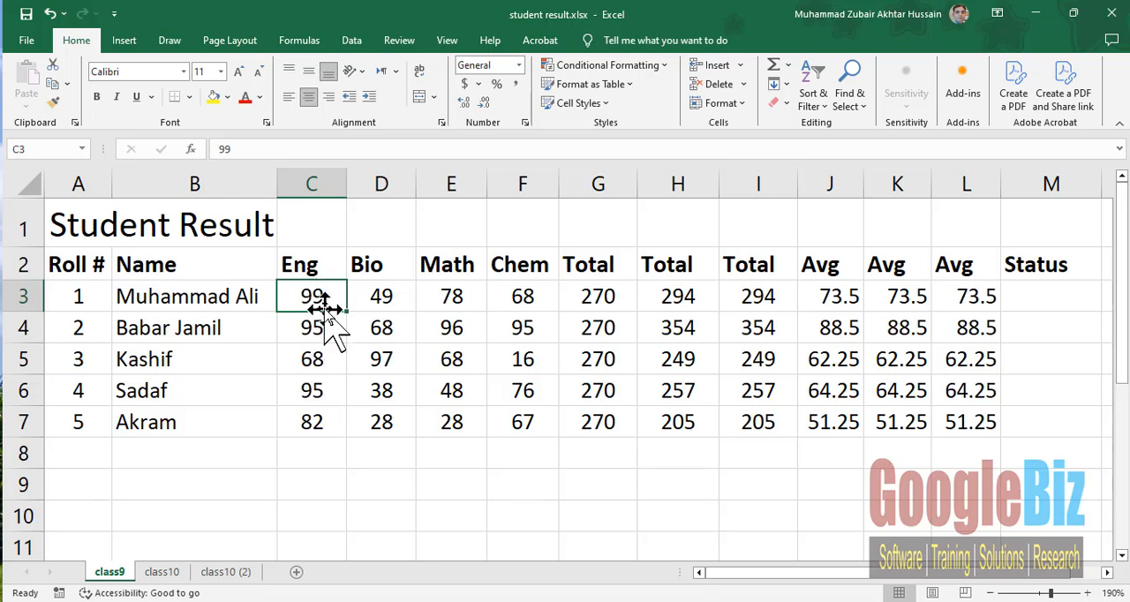
drag(315, 307, 305, 424)
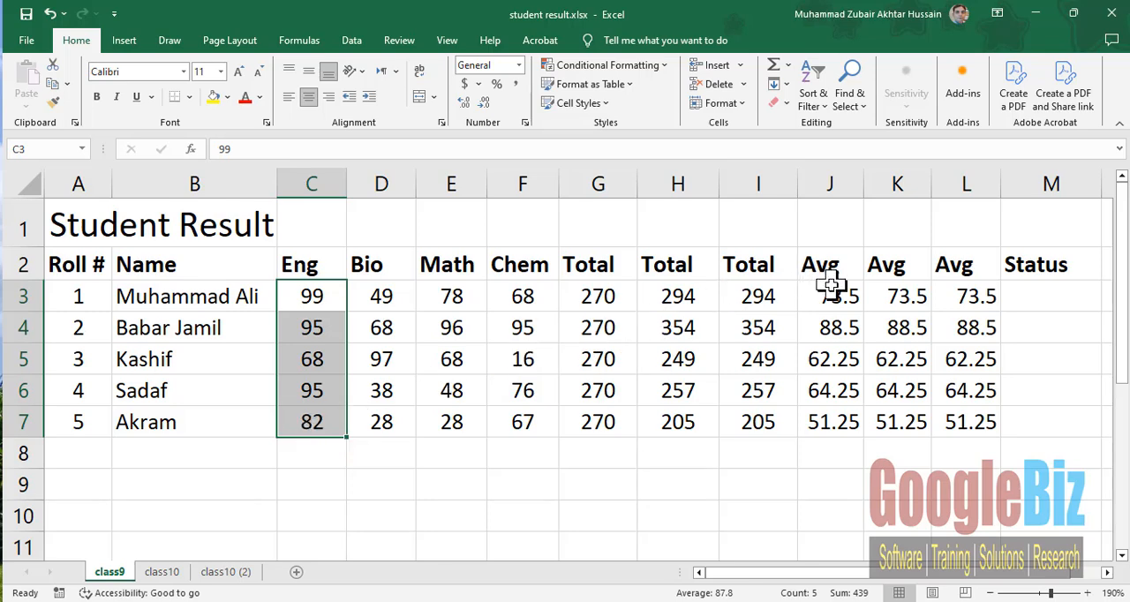
drag(830, 285, 829, 428)
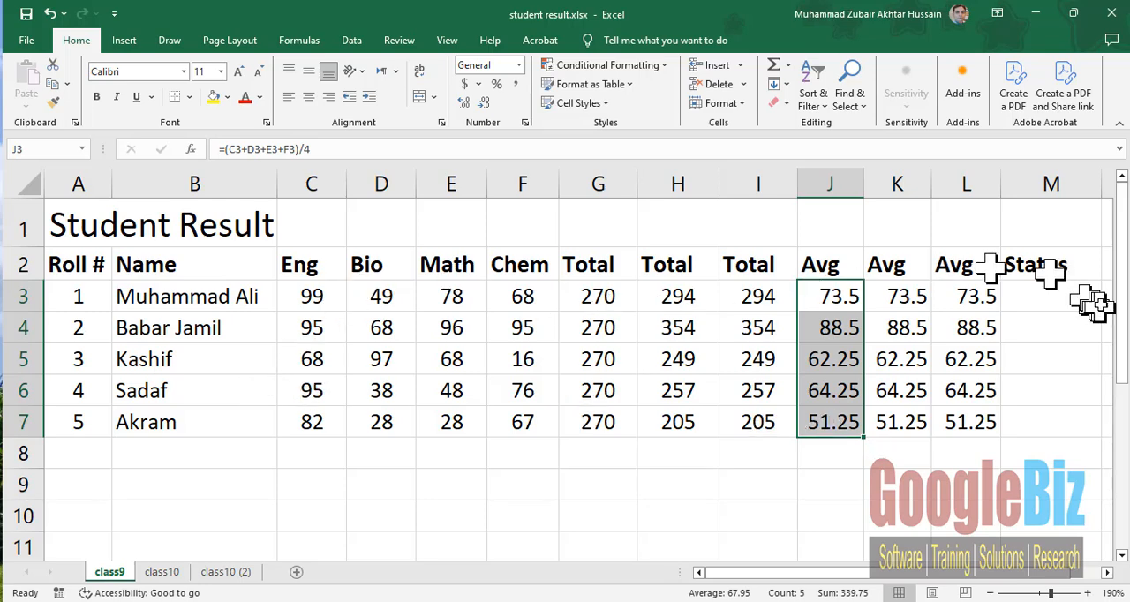
double_click(1079, 262)
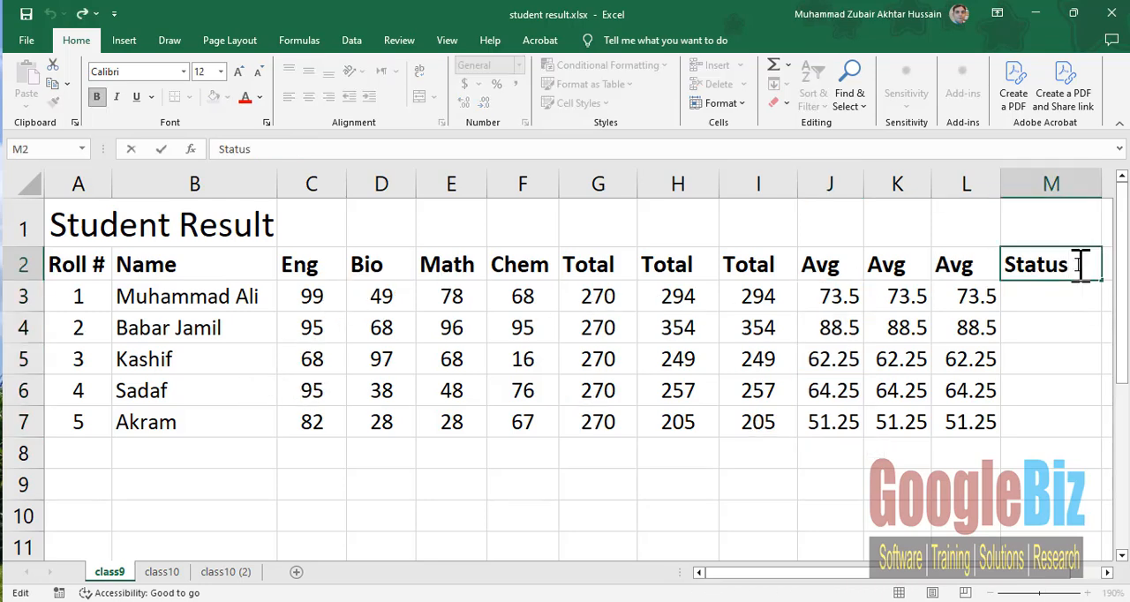
text(Eng)
key(Return)
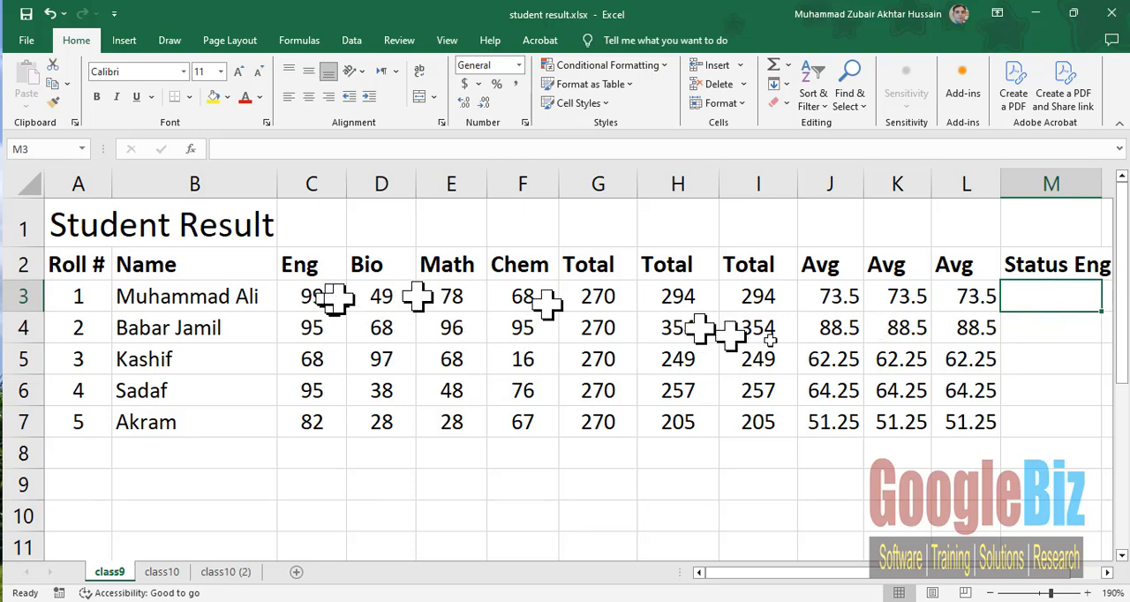
- Start an IF formula in M3 under Status Eng with the logical test C3>40
click(1108, 572)
click(1107, 572)
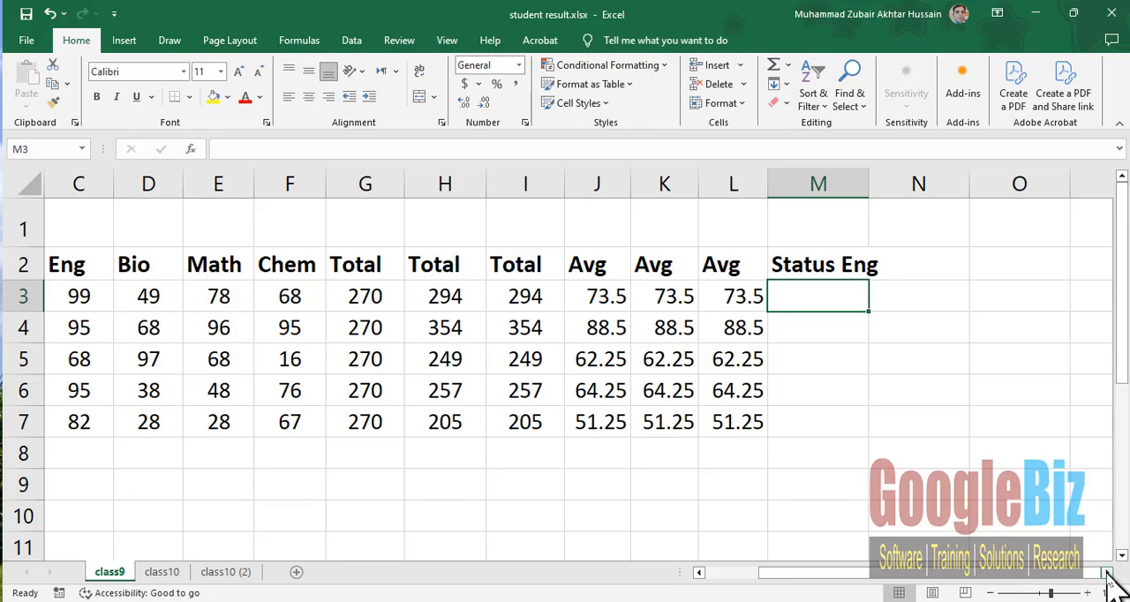
text(=)
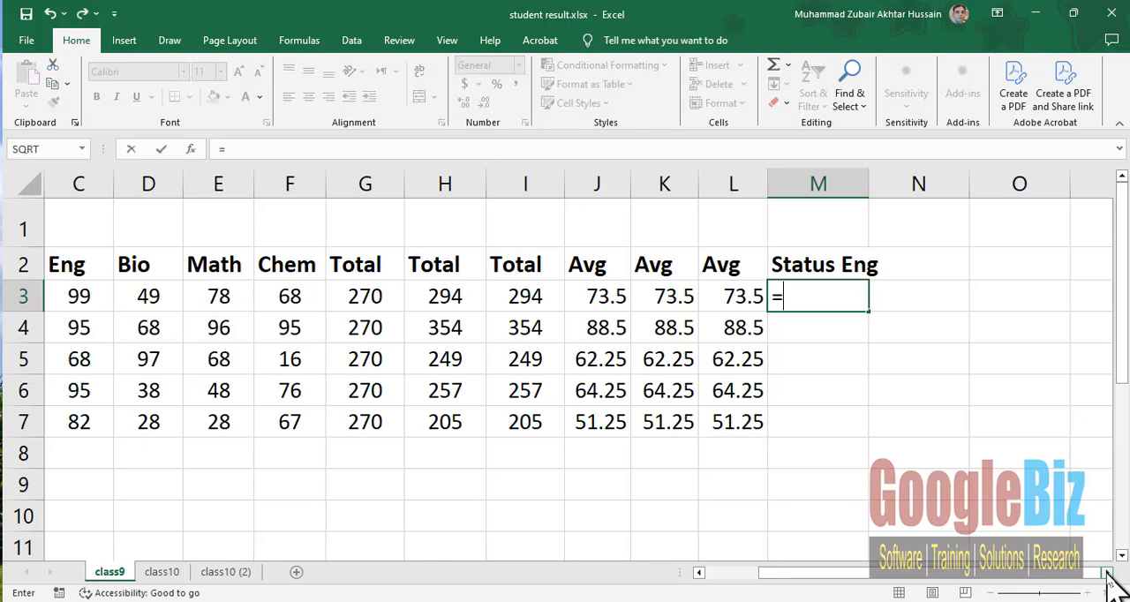
text(IF)
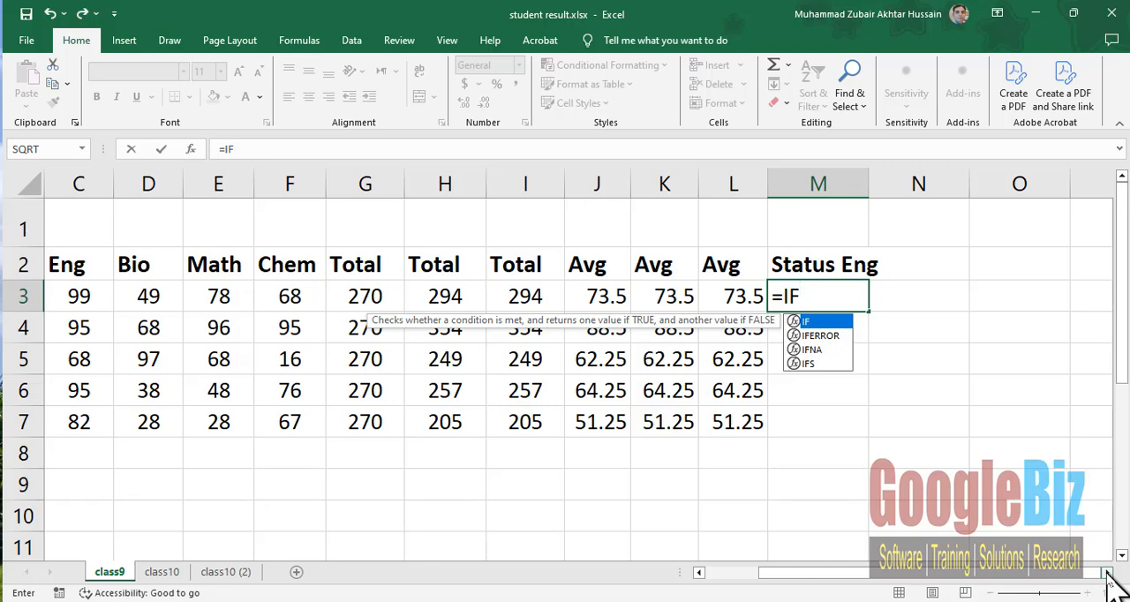
text(()
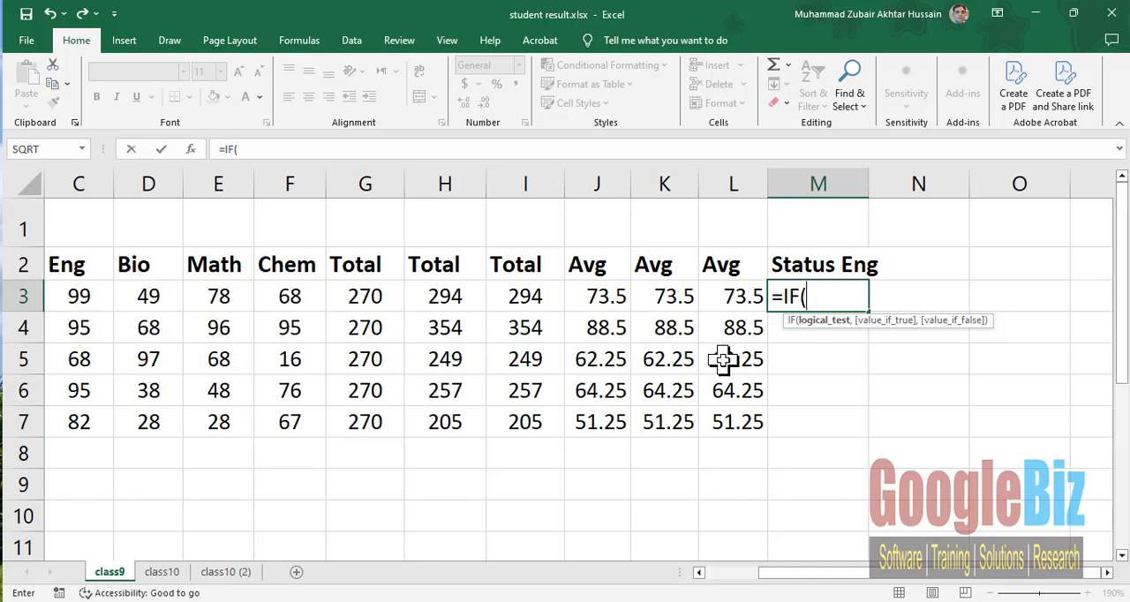
text(C3)
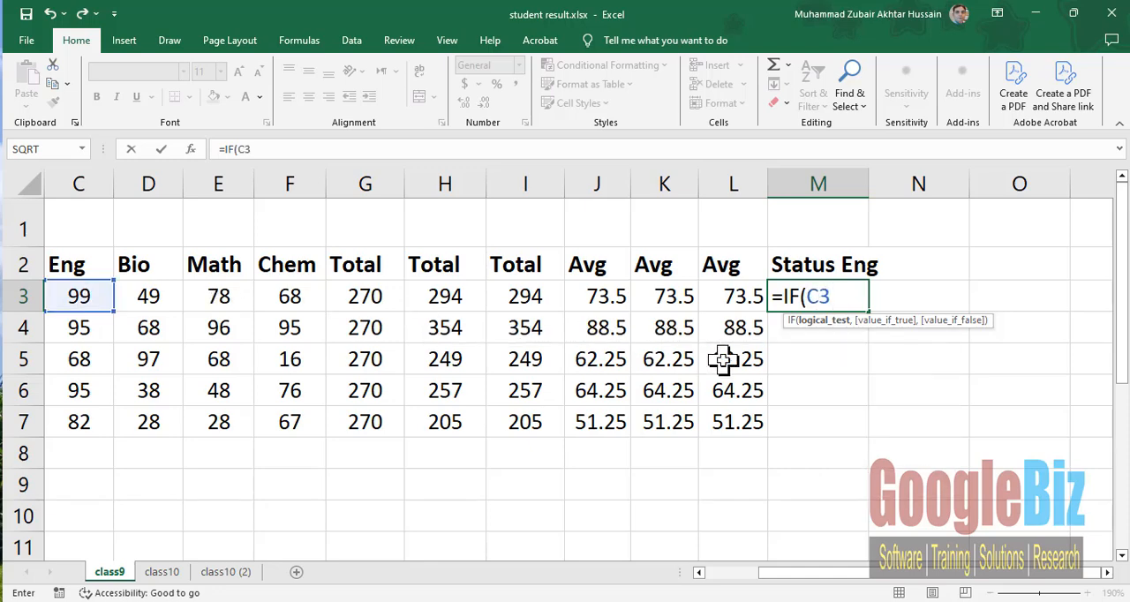
text(>)
text(40)
text(,)
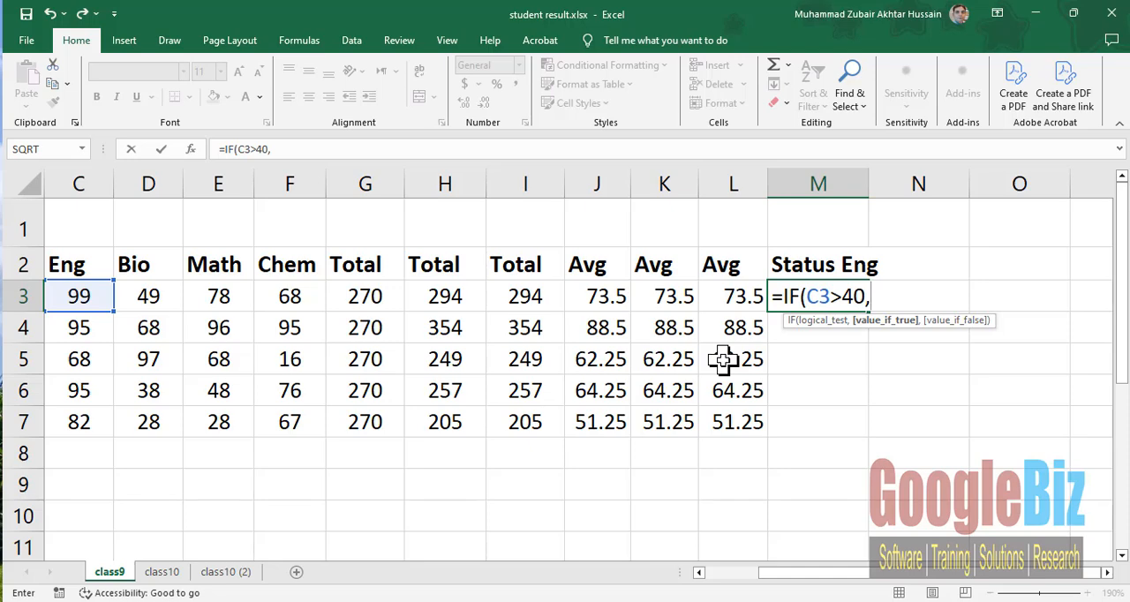
text("PASS)
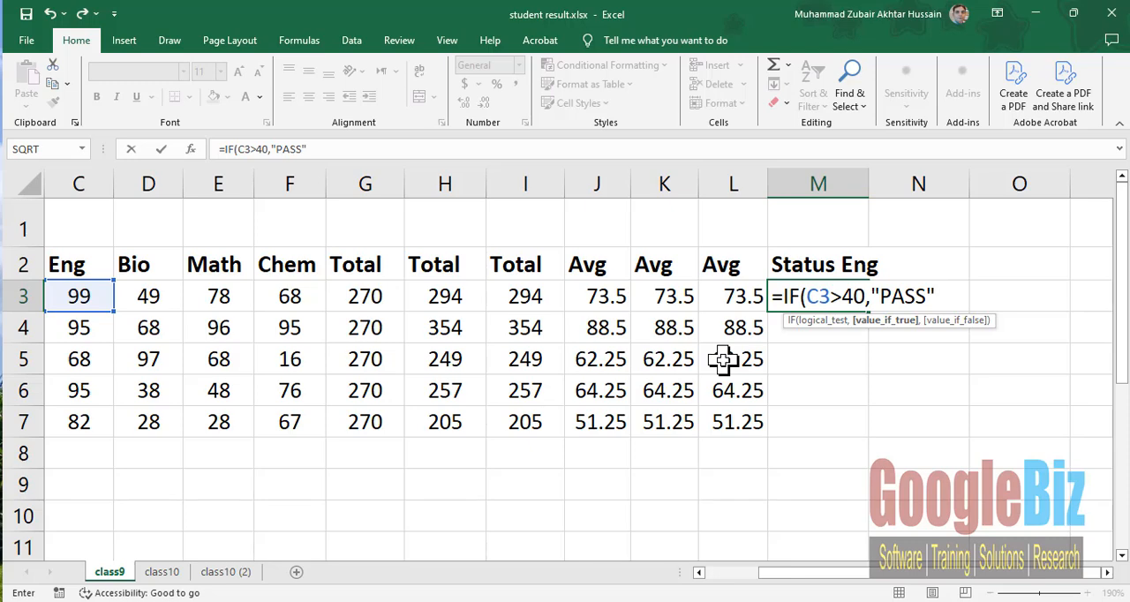
- Complete the M3 formula with "PASS" as the true value and "FAIL" as the false value, and enter it
text(",)
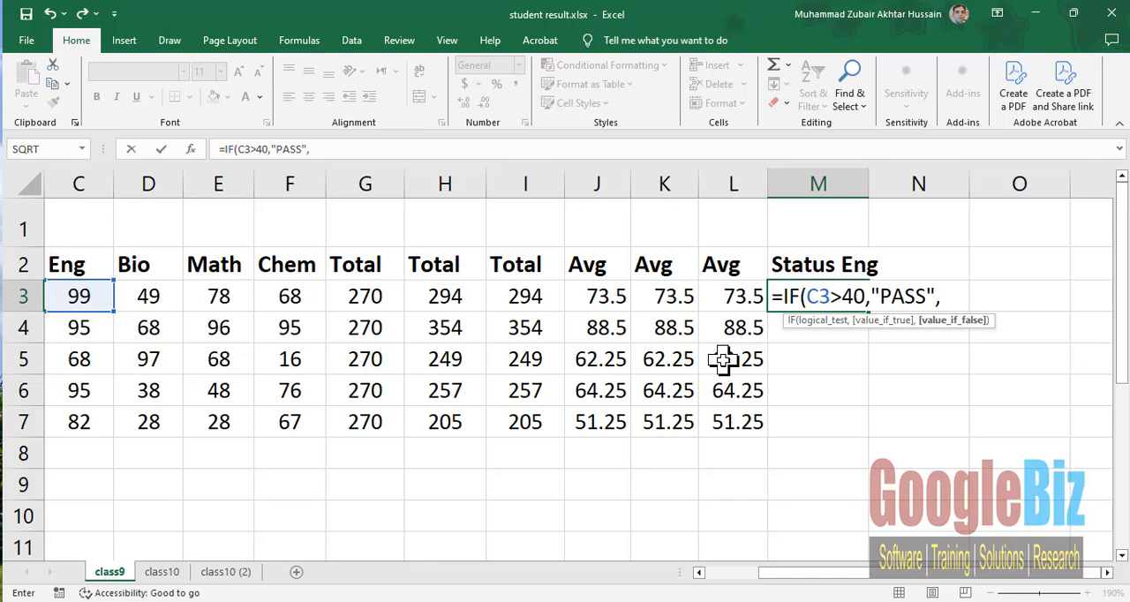
text("FAIL"))
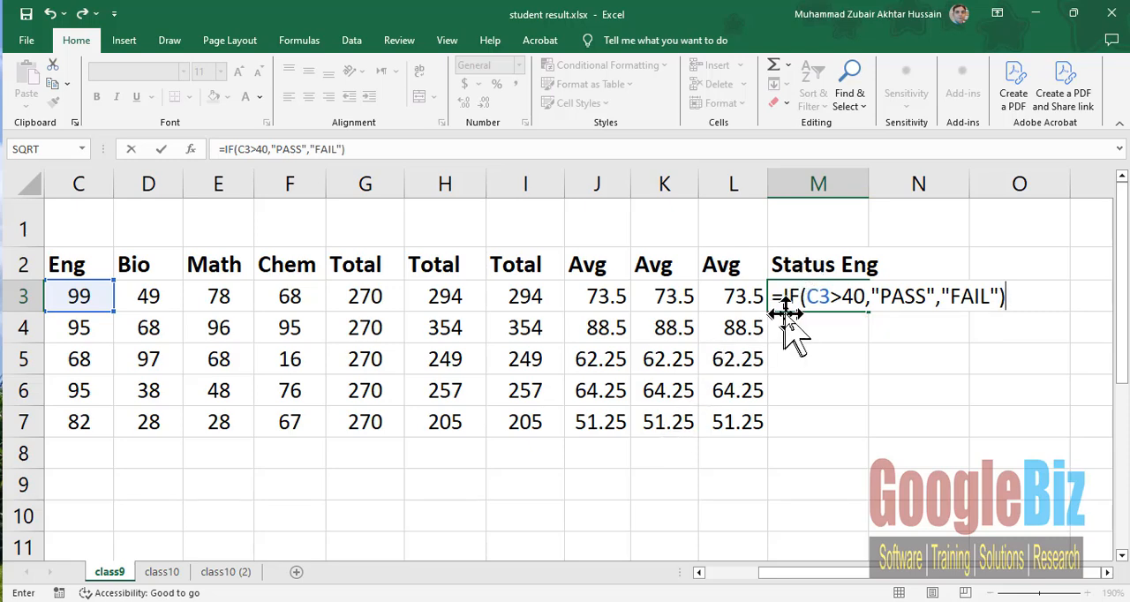
drag(783, 297, 867, 300)
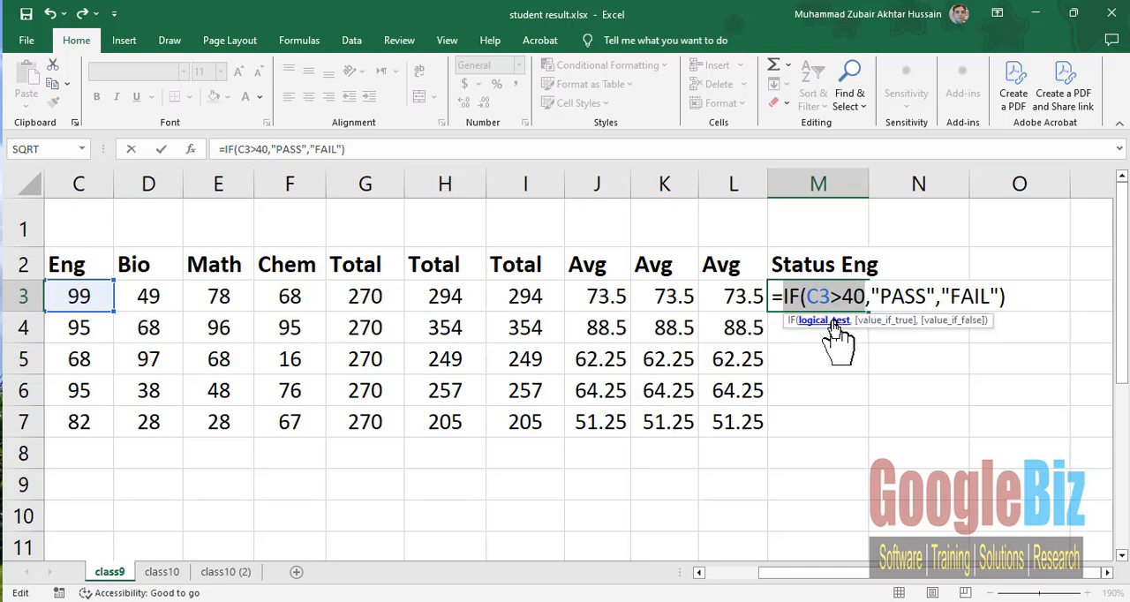
key(ctrl)
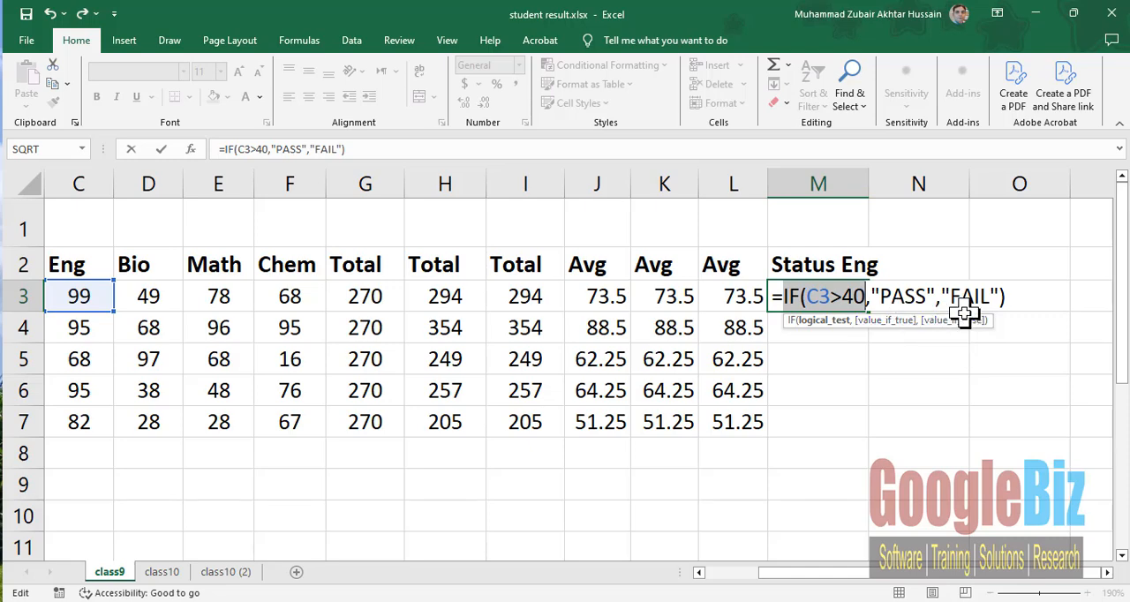
key(Return)
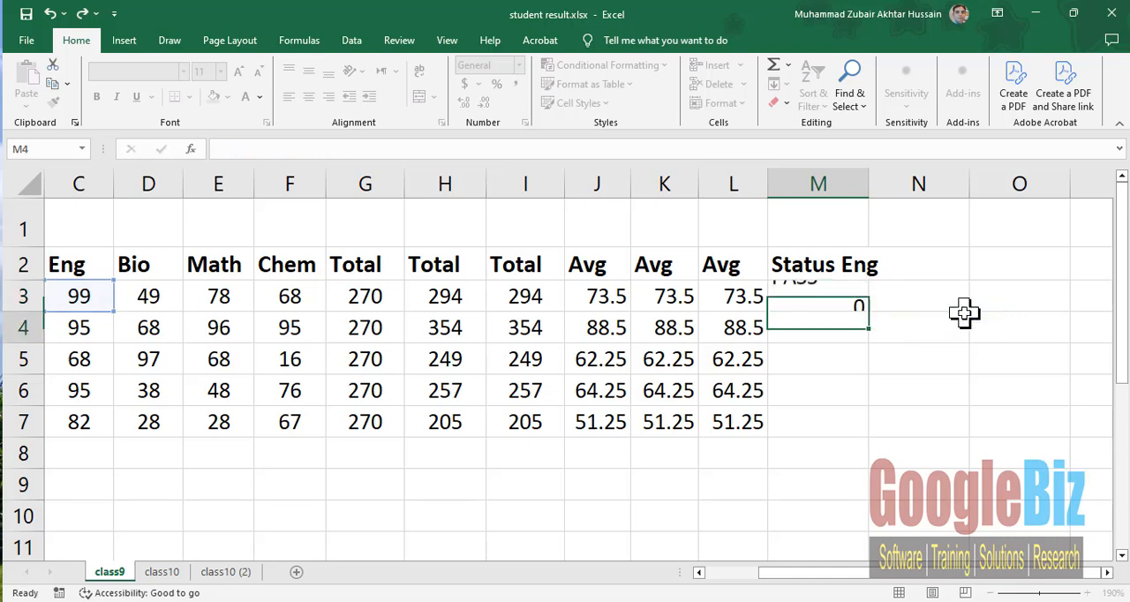
- Fill the M3 status formula down to M7, and set the Eng mark in C5 to 30
click(843, 298)
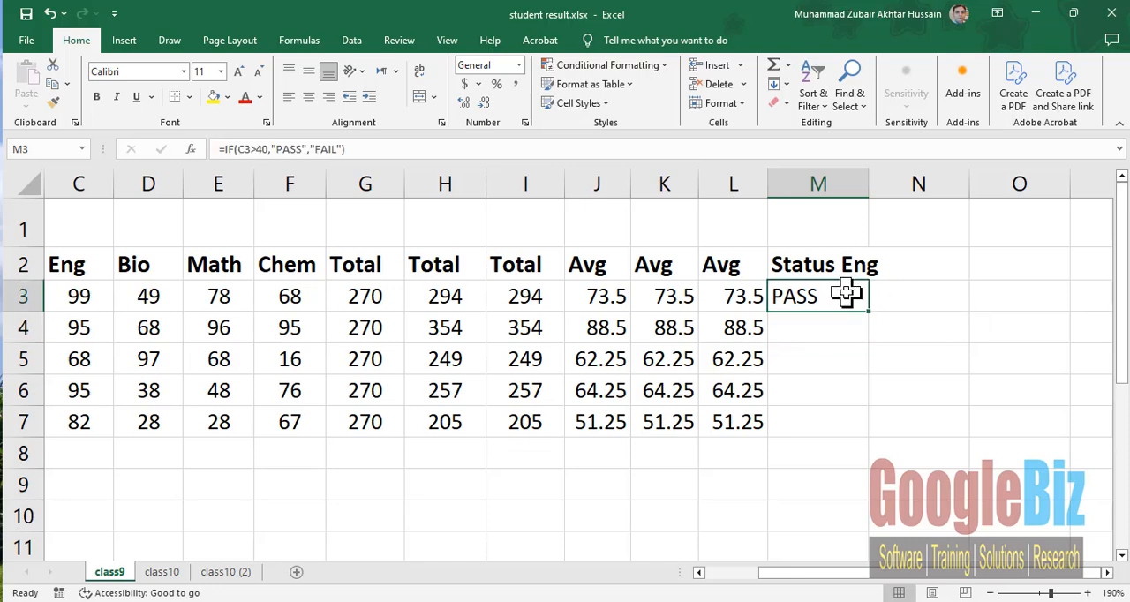
drag(869, 311, 843, 425)
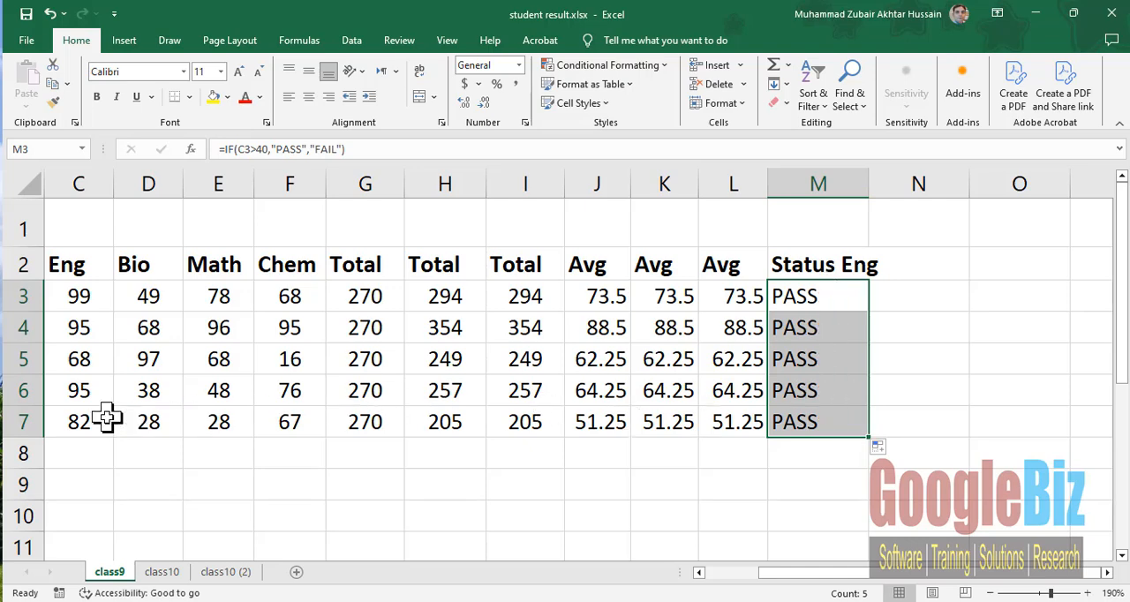
click(90, 362)
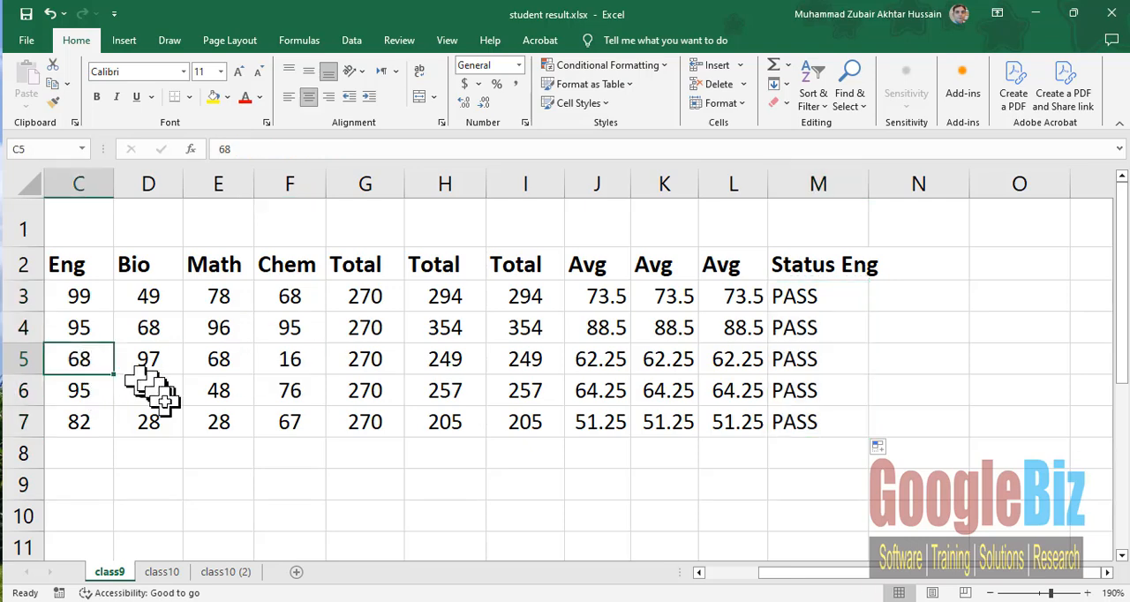
text(30)
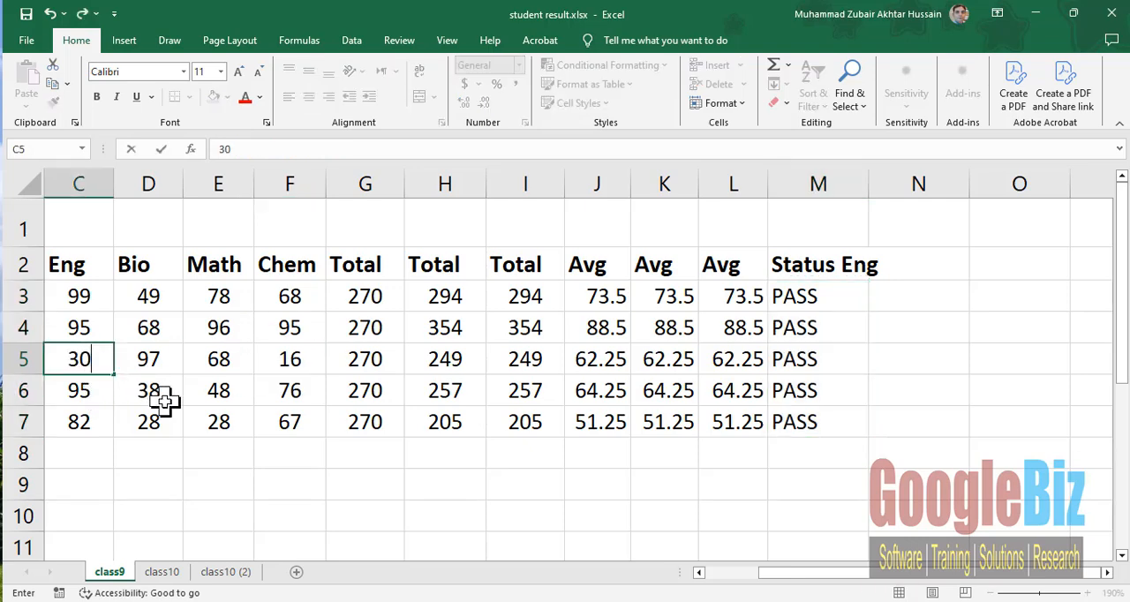
key(Return)
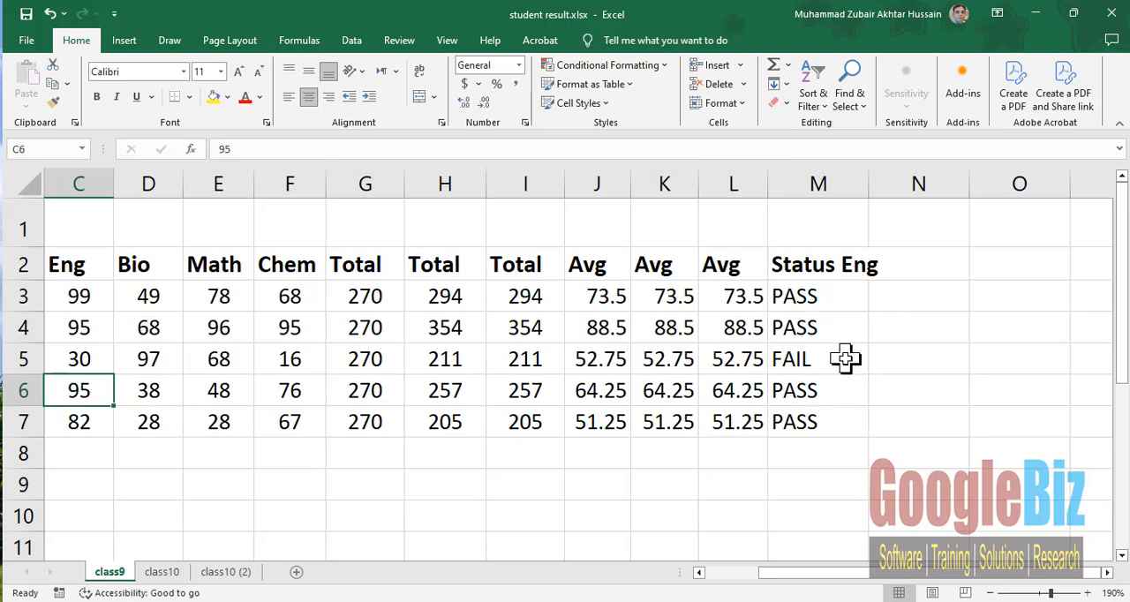
- Copy the formula text =C3+D3+E3+F3 from the second Total cell H3 and try to paste it into B9
click(699, 573)
click(700, 573)
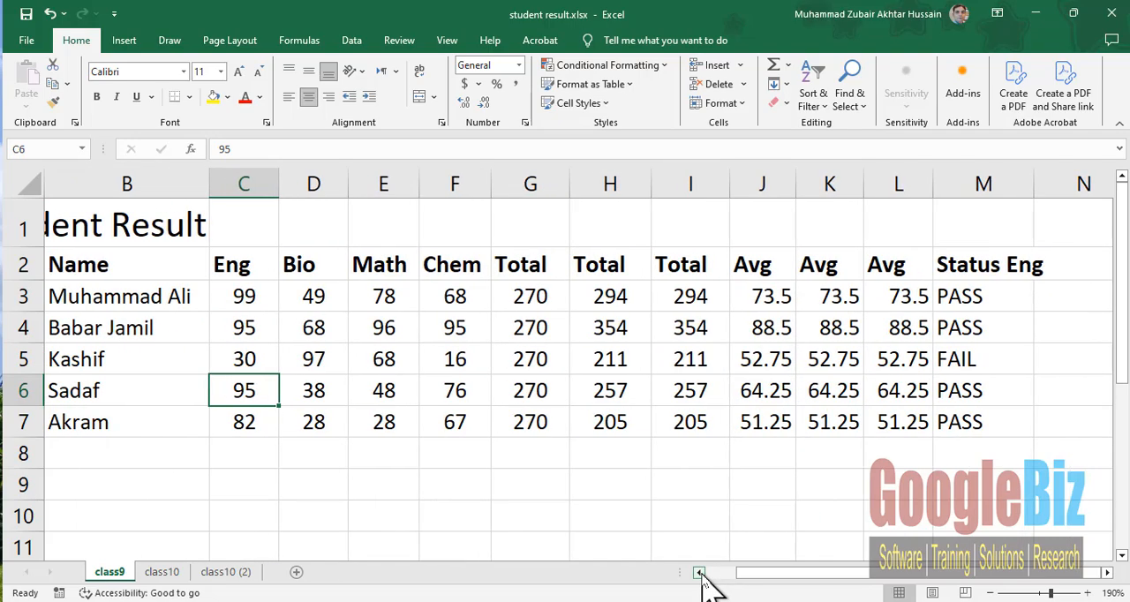
click(700, 572)
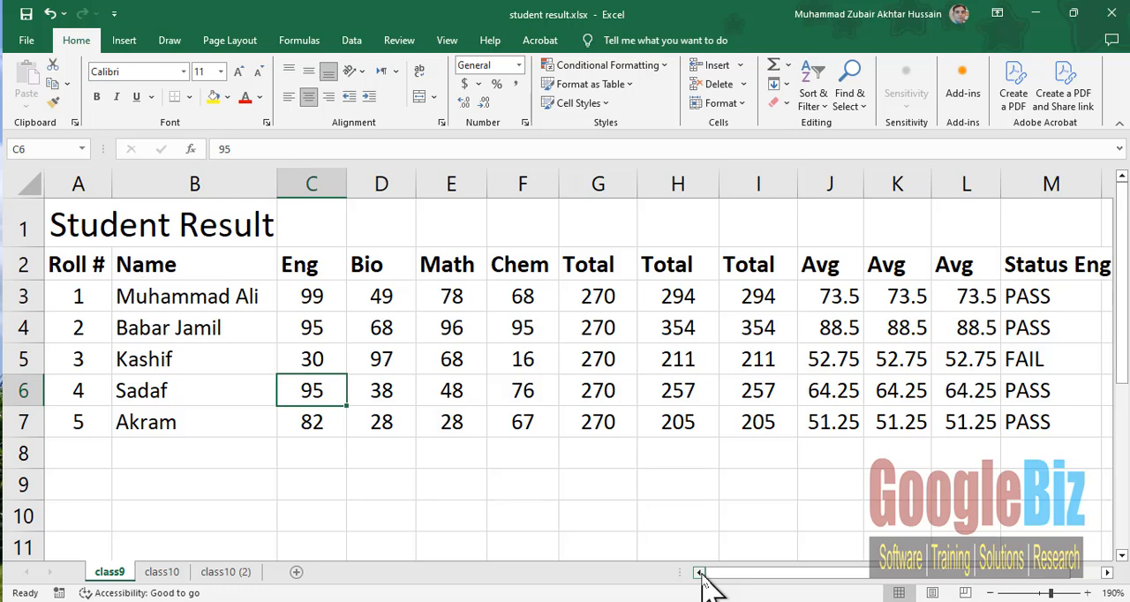
click(160, 485)
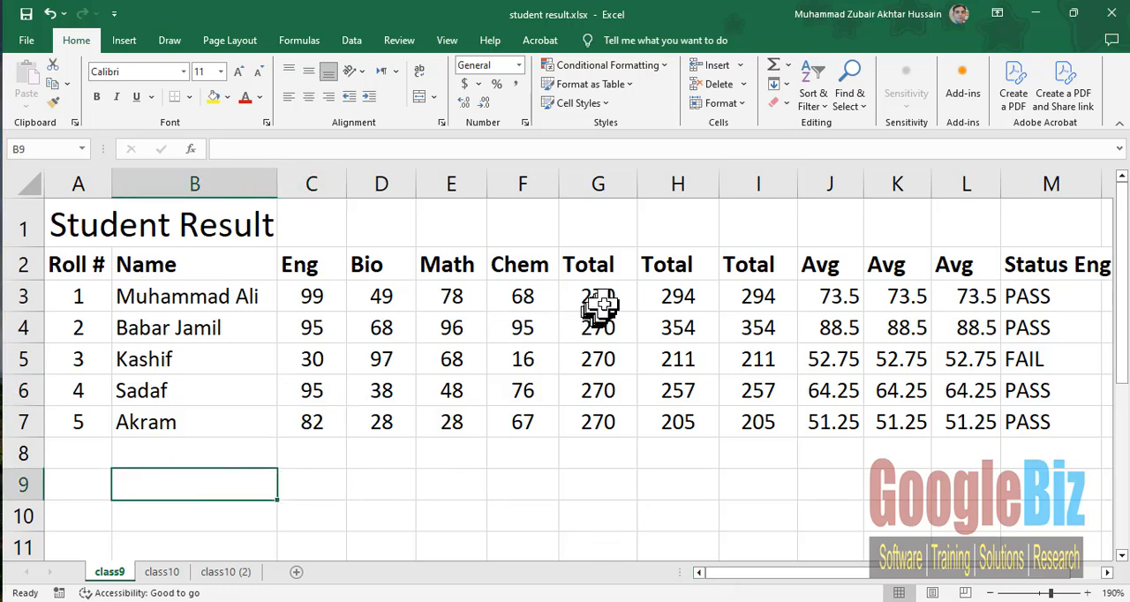
click(668, 299)
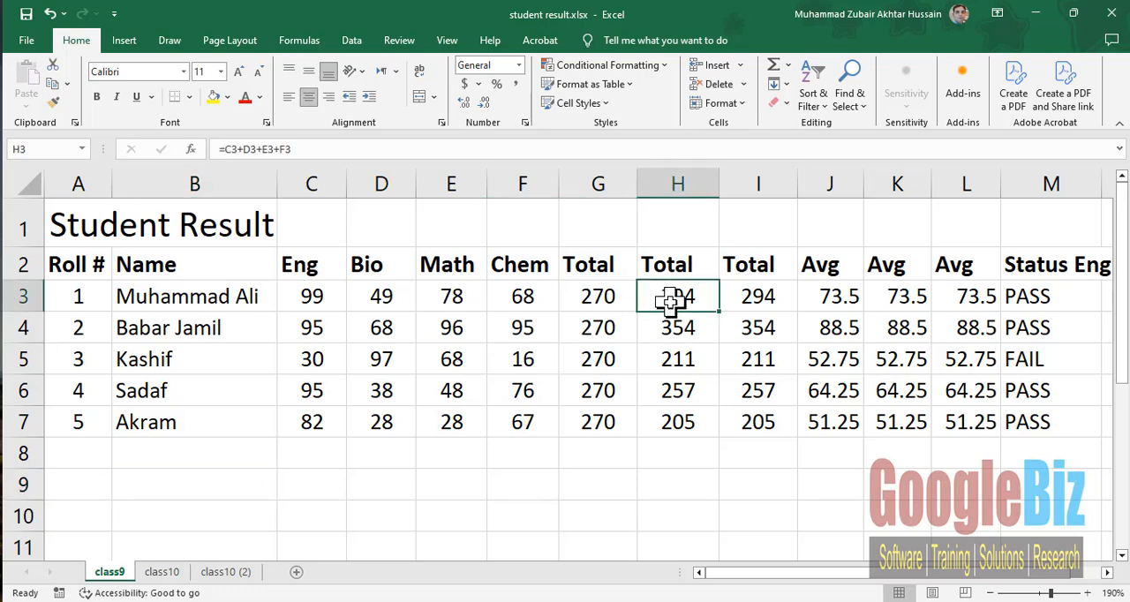
double_click(675, 300)
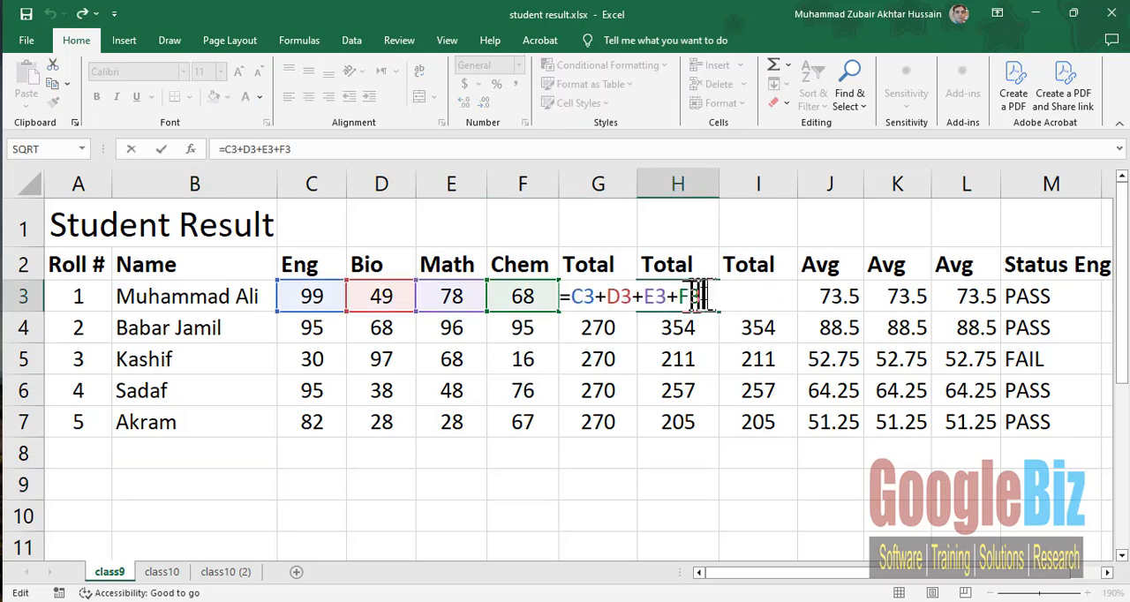
drag(706, 297, 556, 293)
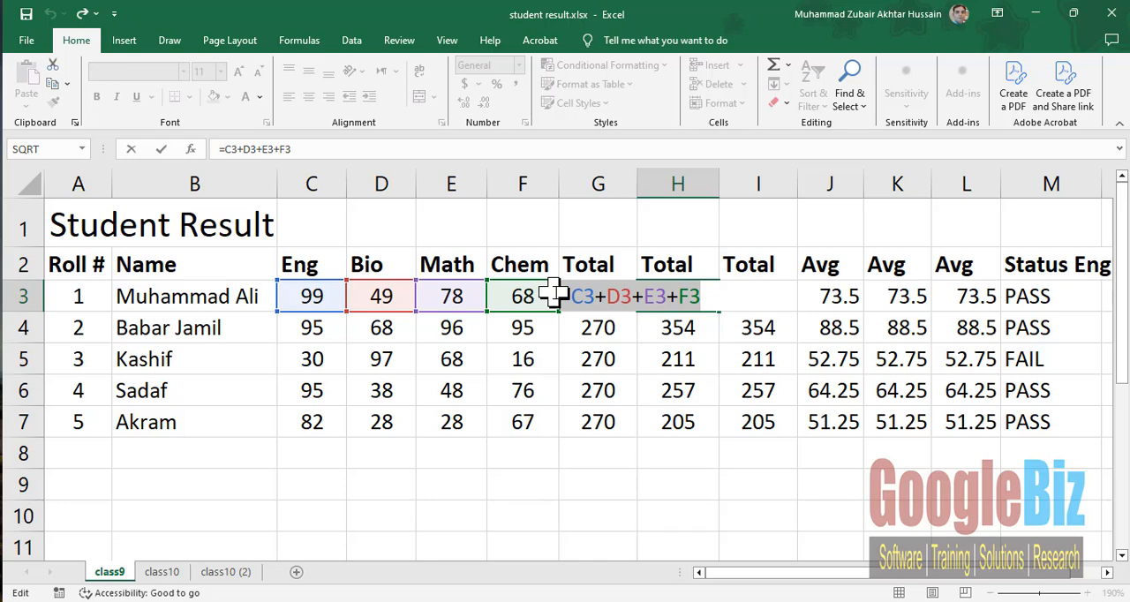
key(ctrl+c)
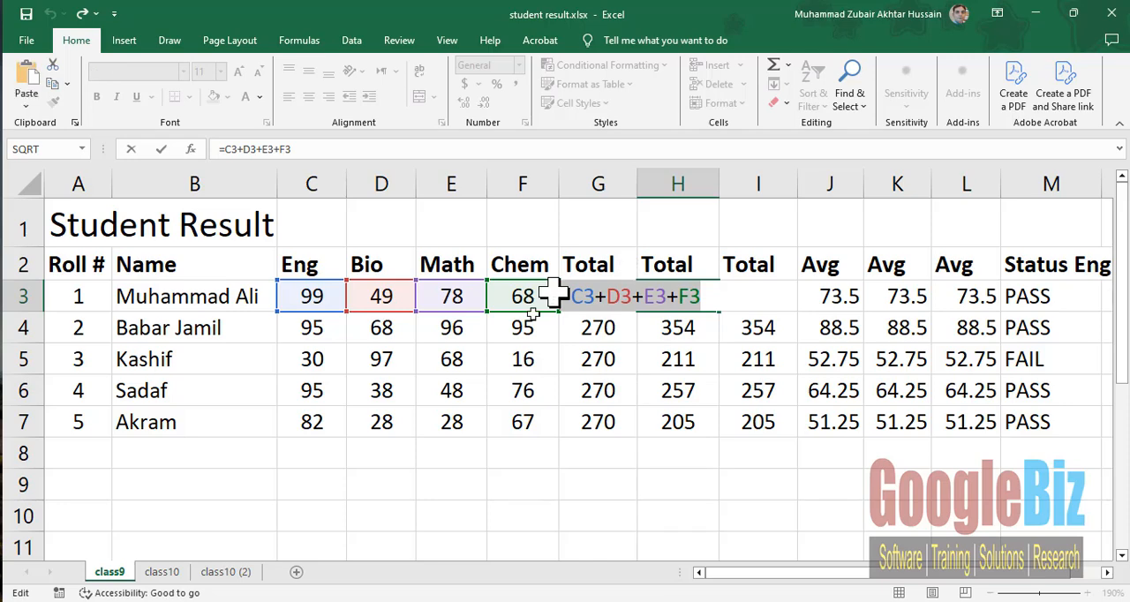
click(212, 491)
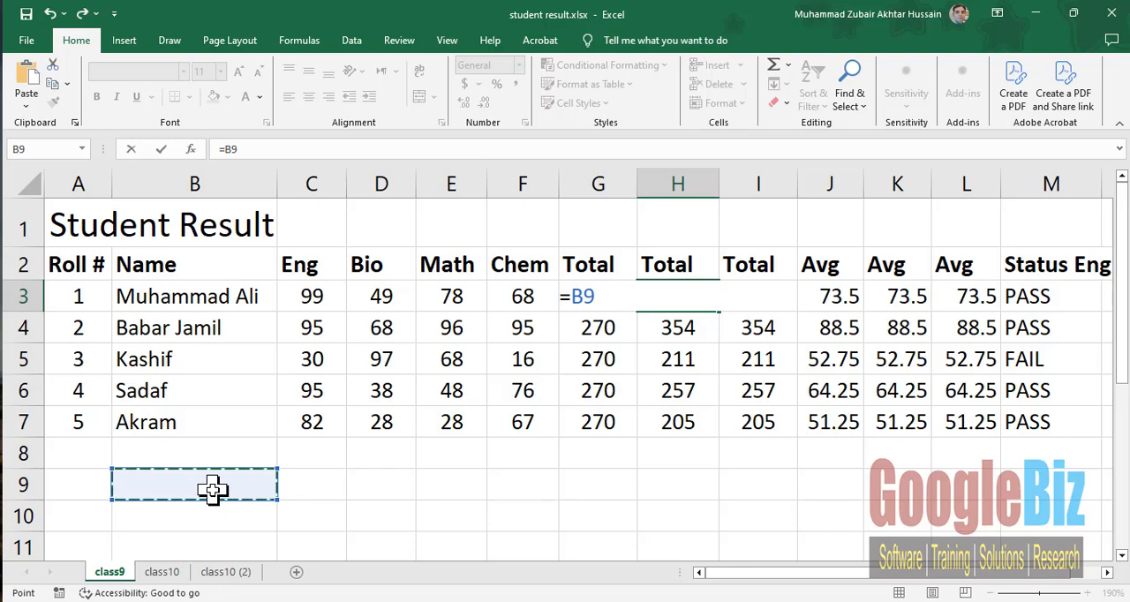
key(ctrl+v)
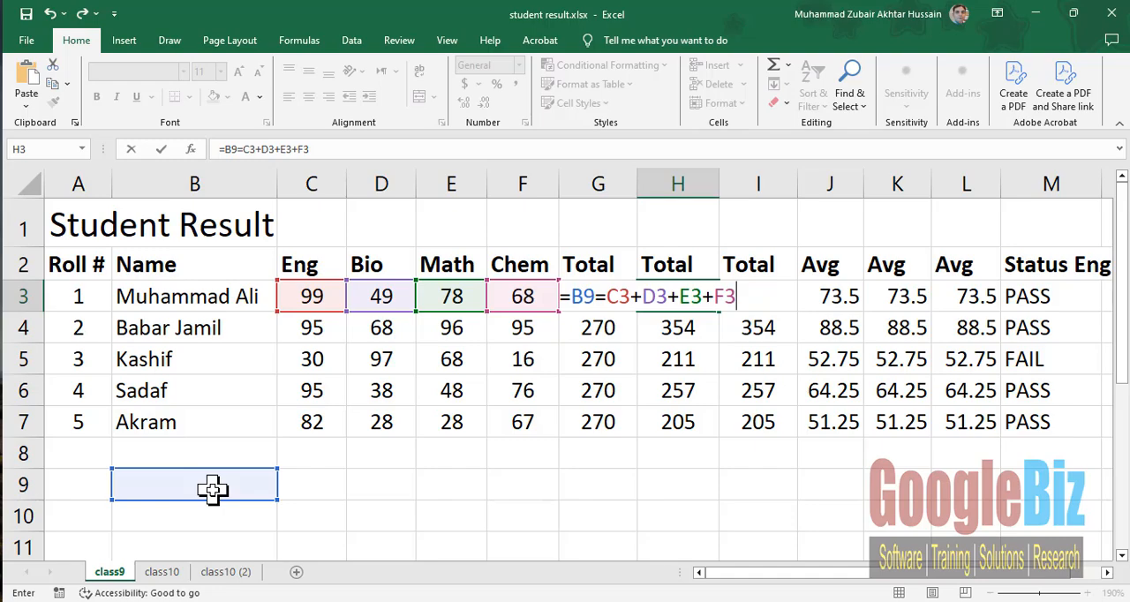
click(212, 491)
- Paste the copied formula into B9 with a leading comma, so the cell holds the text ,=C3+D3+E3+F3
double_click(215, 491)
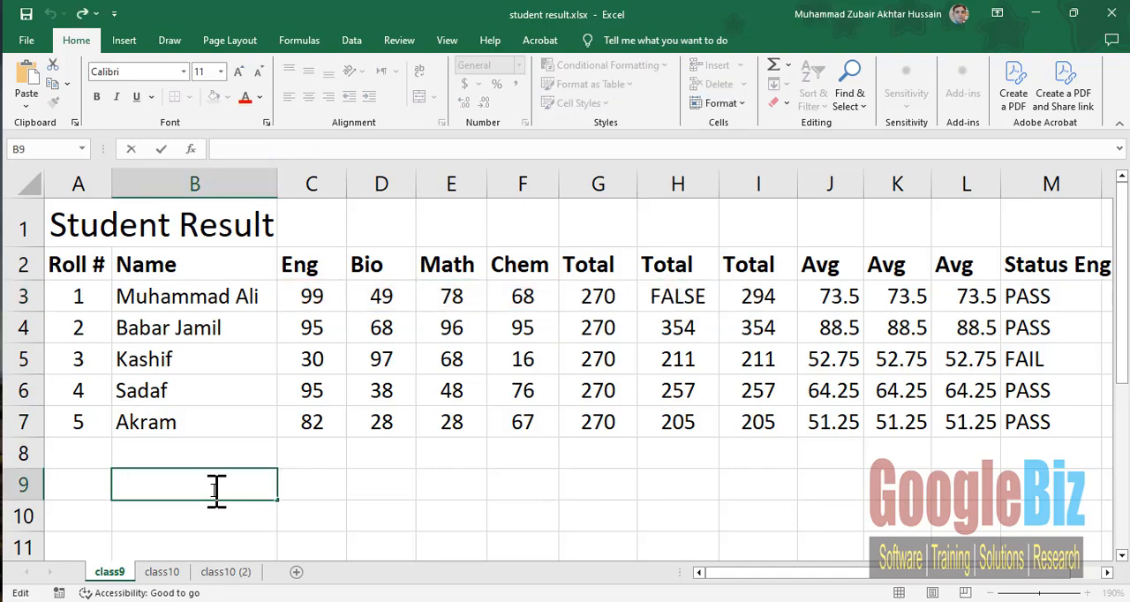
key(ctrl+v)
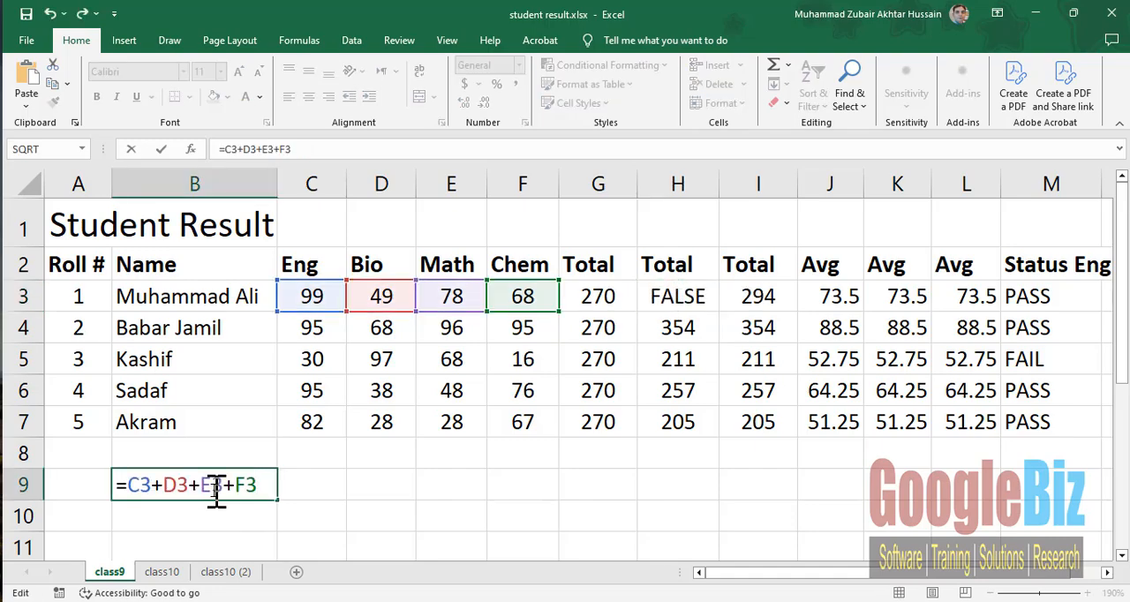
click(119, 485)
text(,)
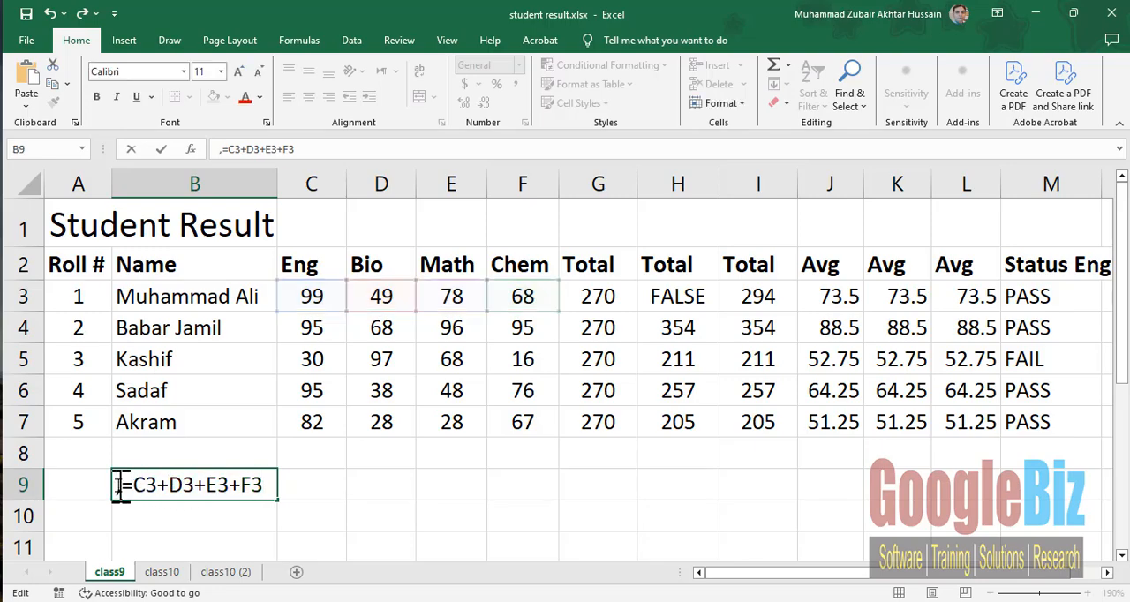
key(Return)
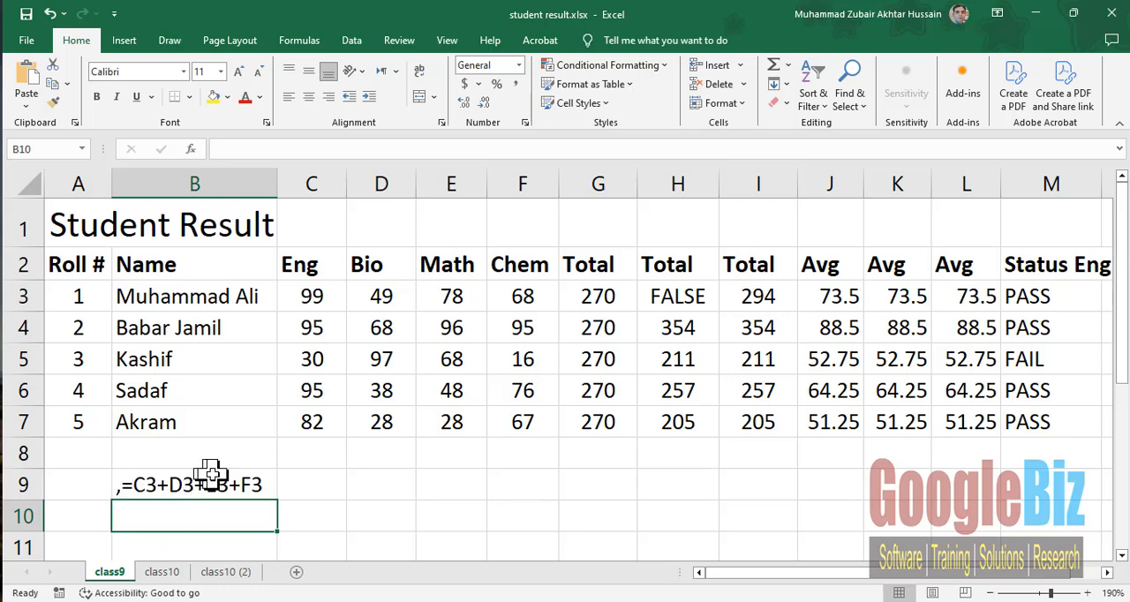
- Copy the formula text =SUM(C3:F3) from the third Total cell I3 into B10 with a leading comma, as ,=SUM(C3:F3)
click(765, 294)
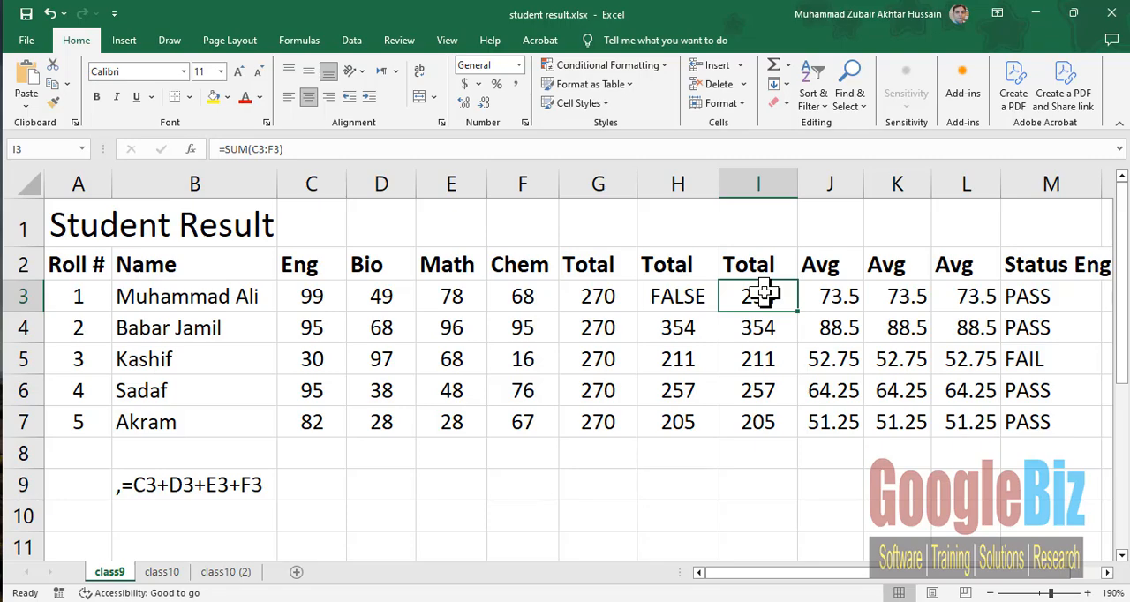
double_click(761, 295)
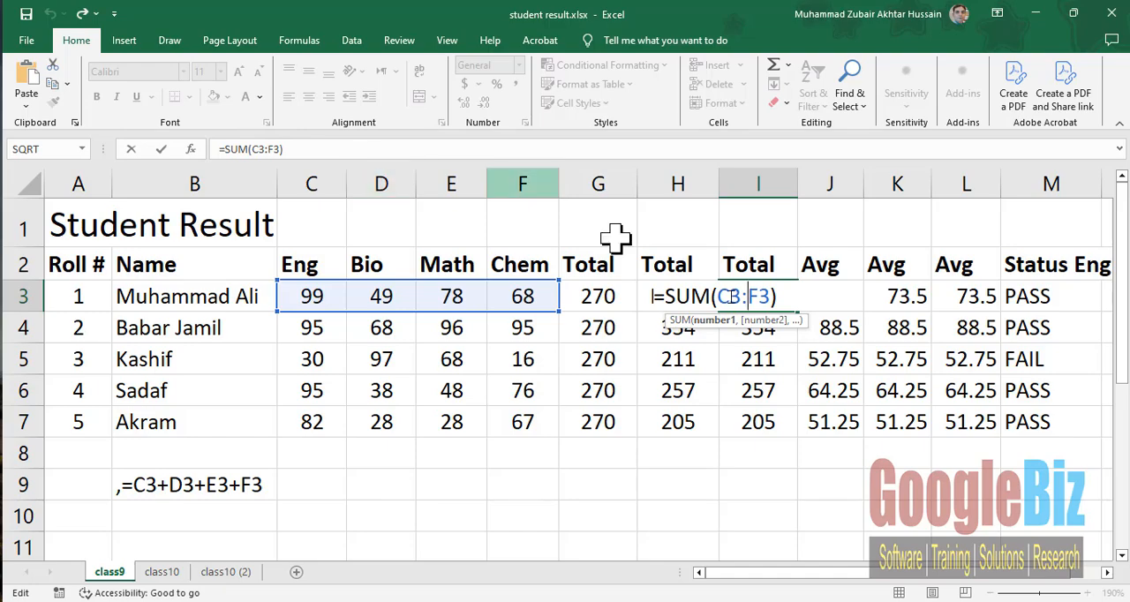
drag(295, 146, 197, 146)
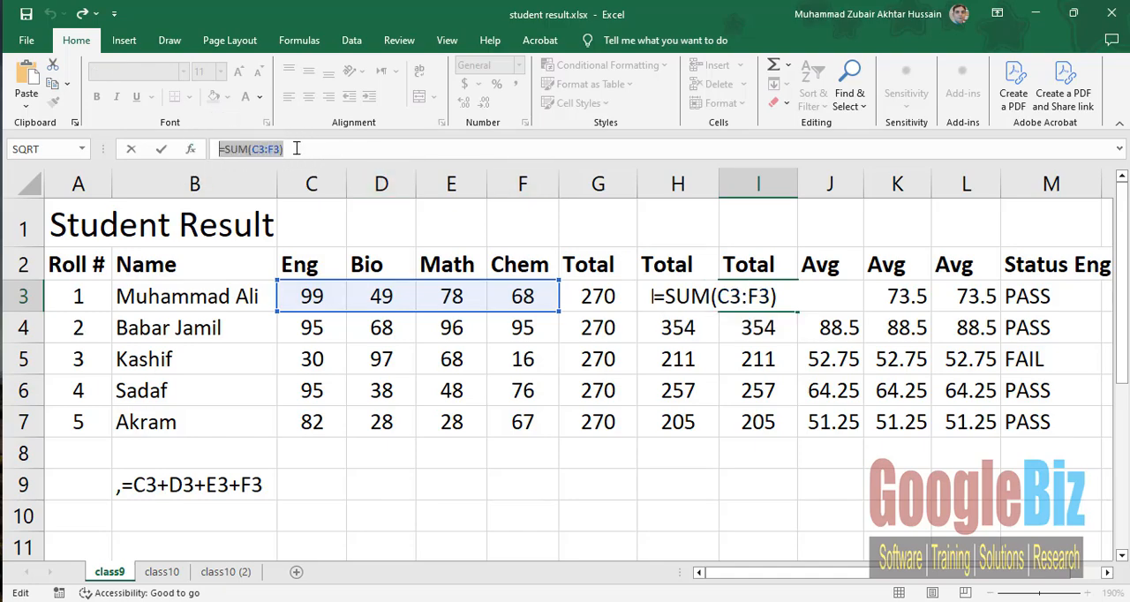
click(174, 516)
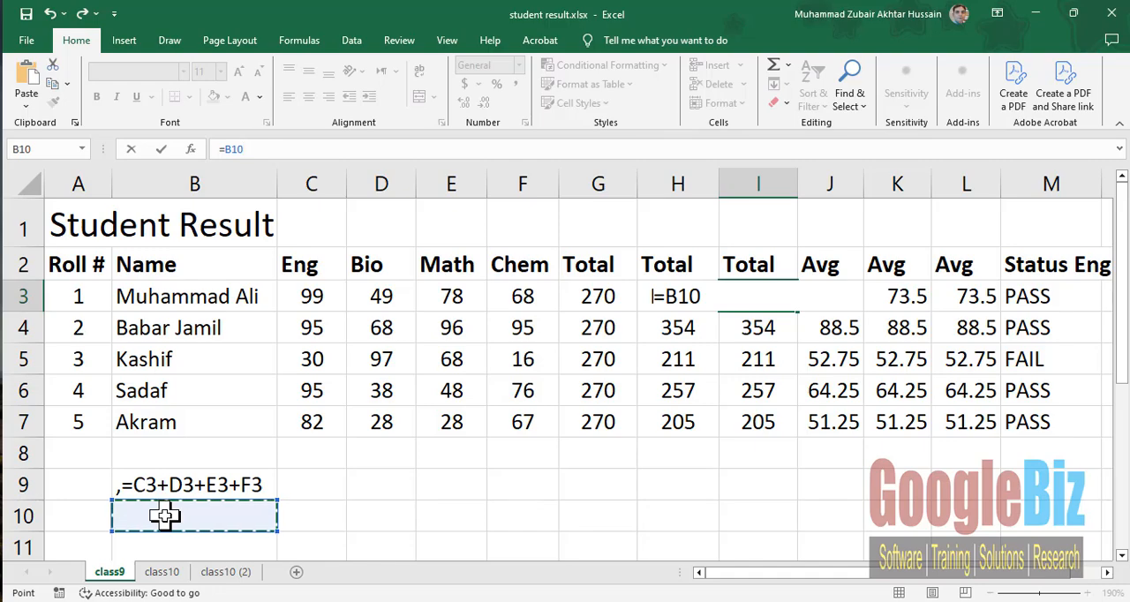
text(=SUM(C3:F3))
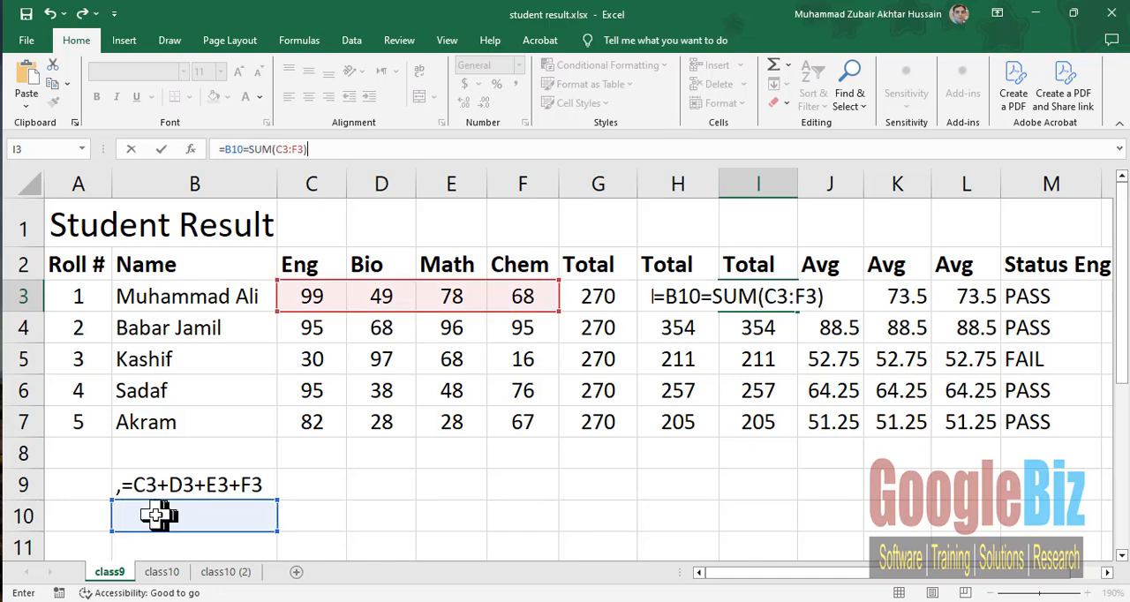
double_click(163, 517)
key(ctrl+v)
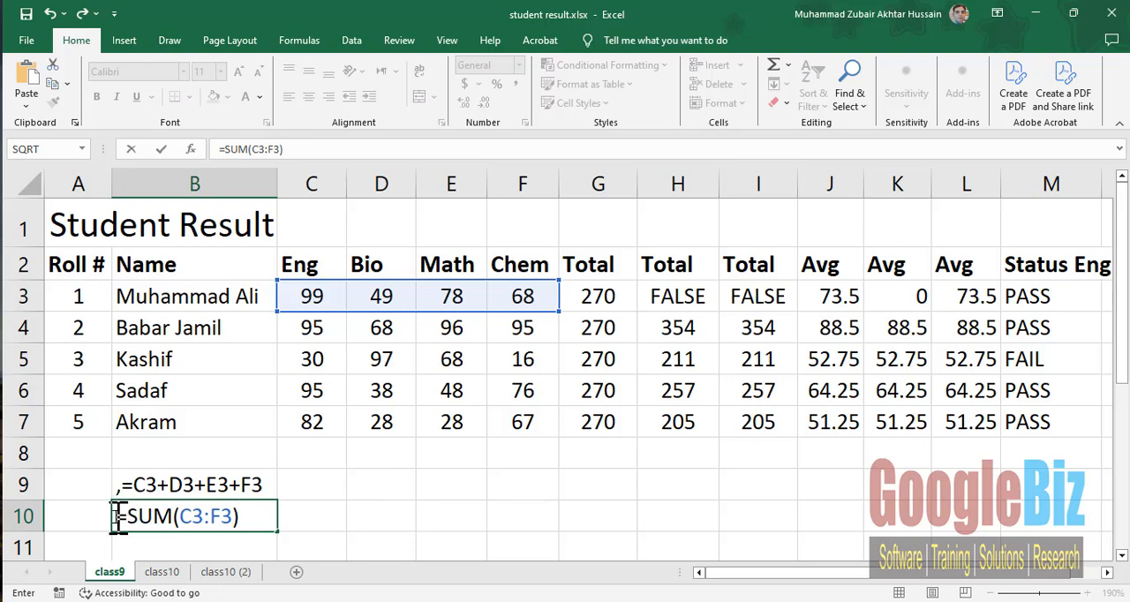
click(117, 516)
text(,)
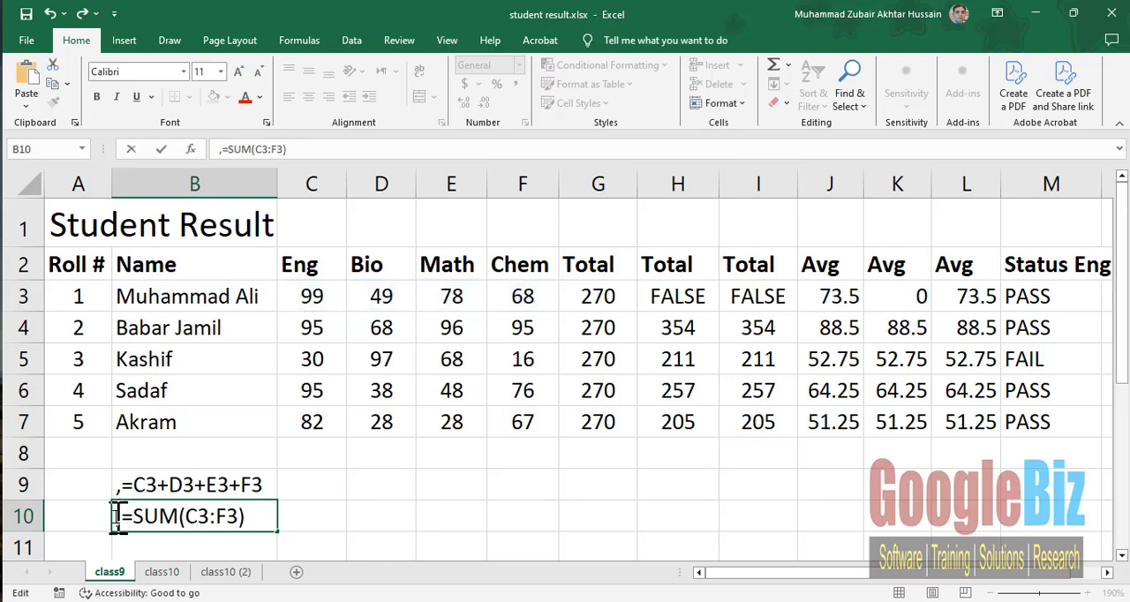
key(Return)
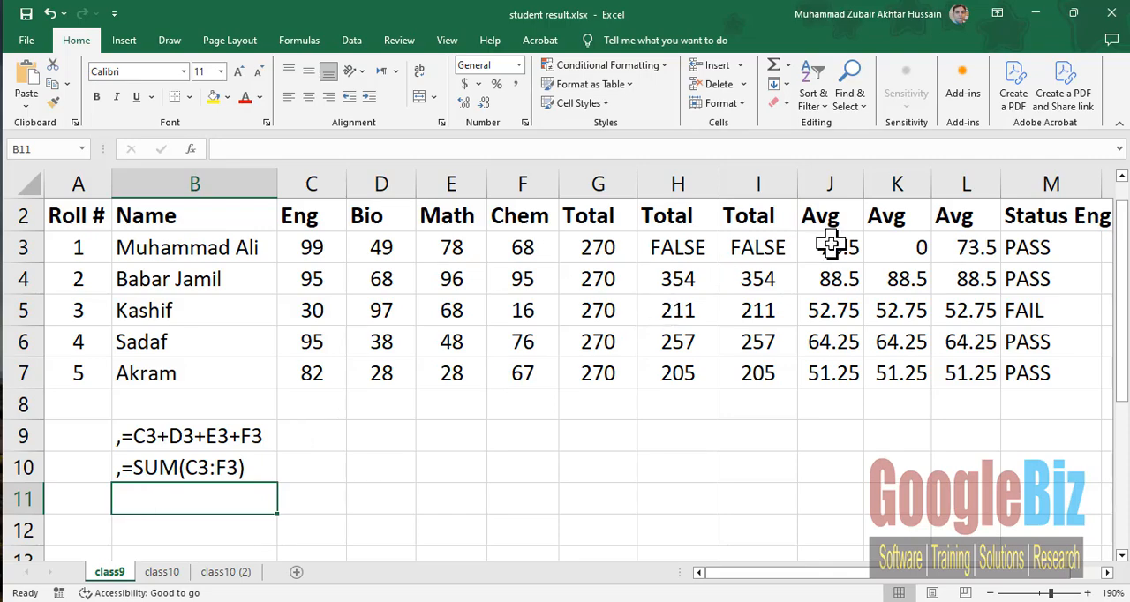
- Copy the formula text =(C3+D3+E3+F3)/4 from the first Avg cell J3 into B11 with a leading comma, as ,=(C3+D3+E3+F3)/4
click(889, 248)
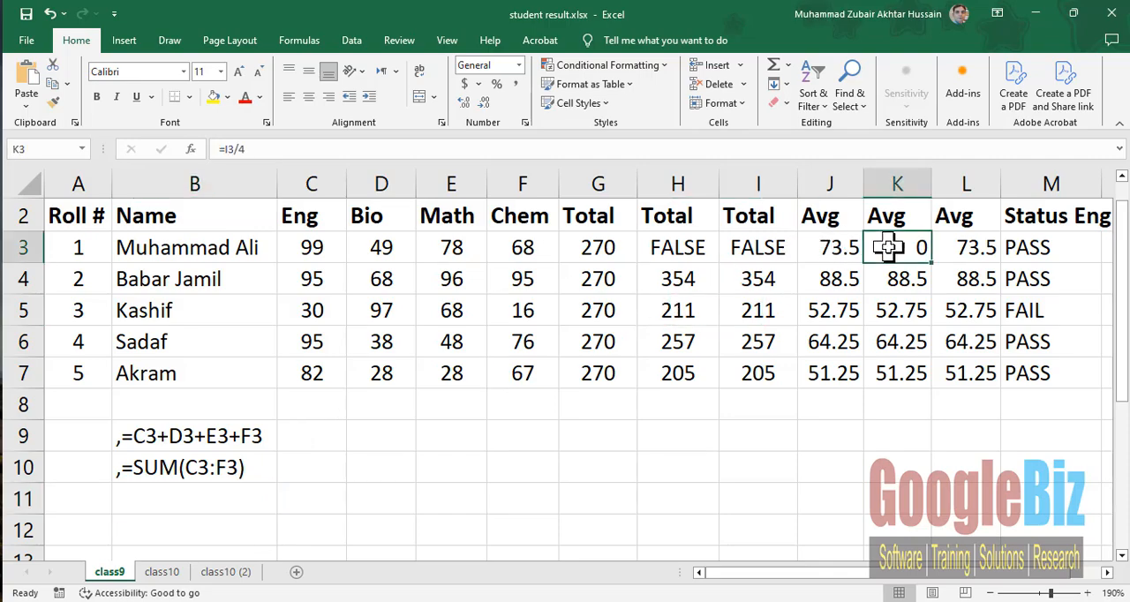
double_click(888, 248)
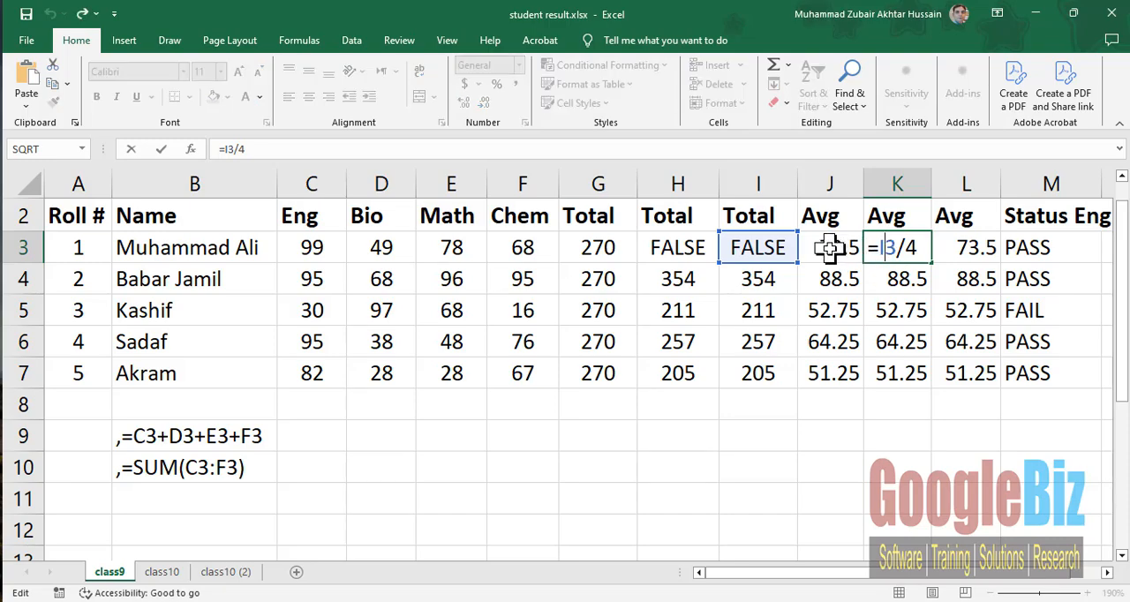
double_click(831, 248)
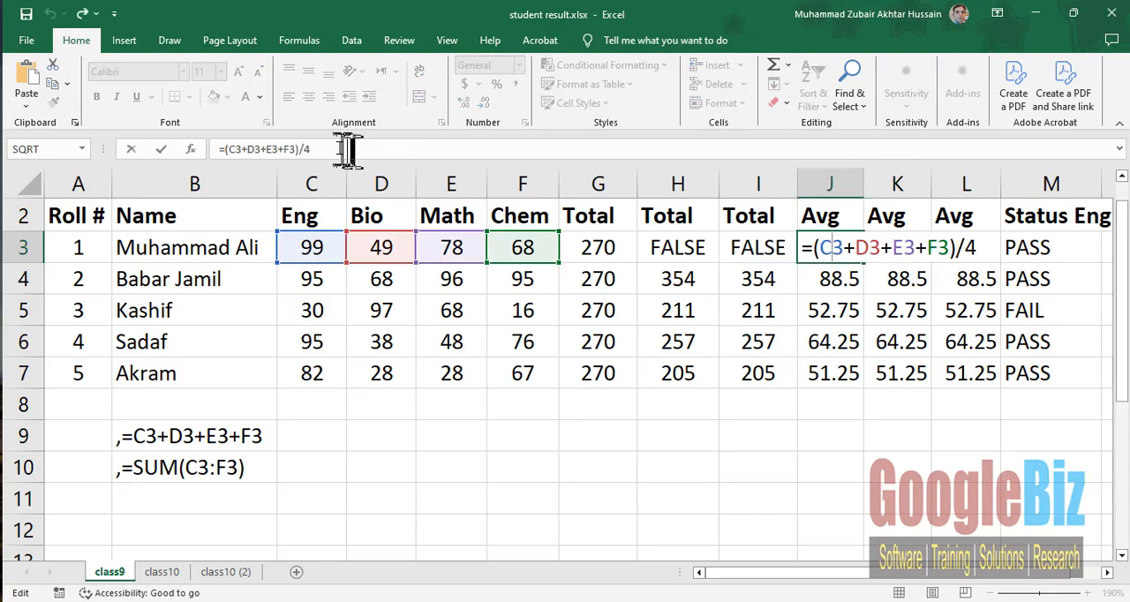
drag(320, 150, 159, 150)
key(ctrl+c)
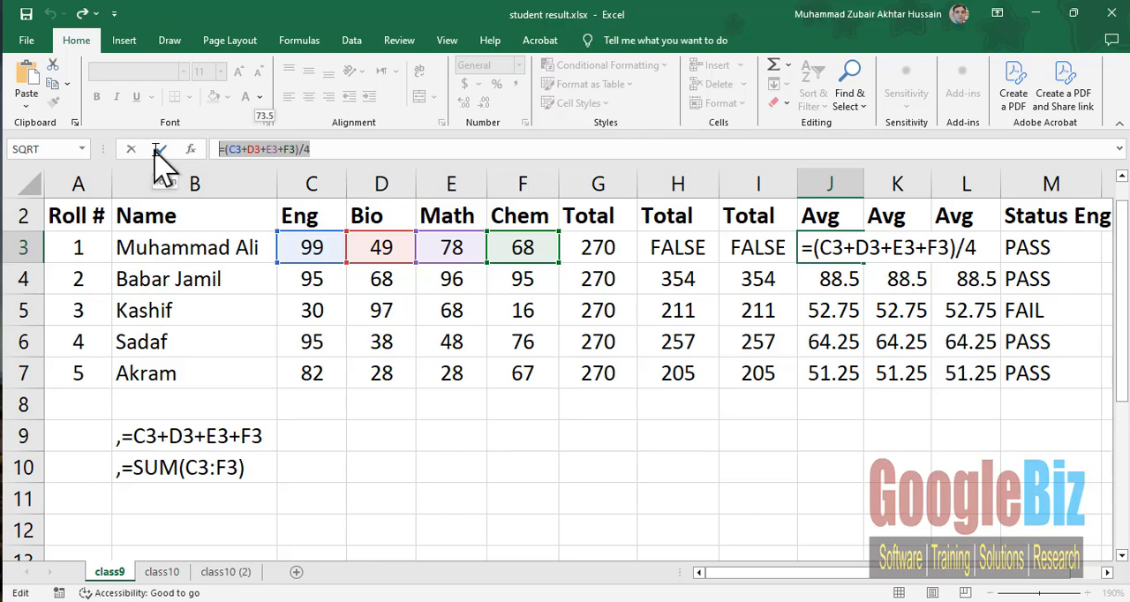
click(181, 493)
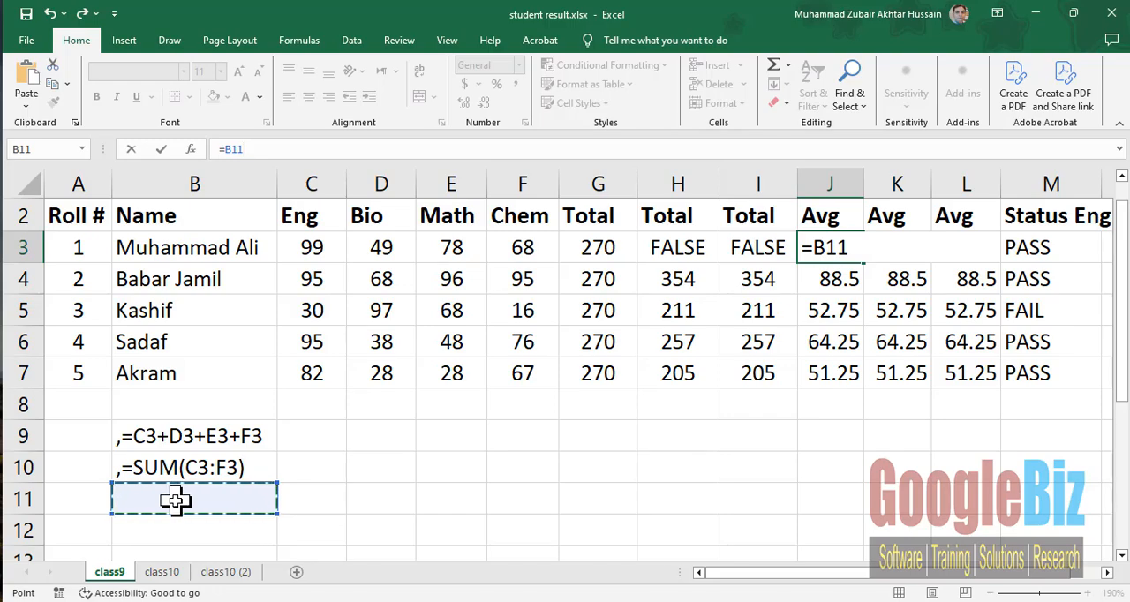
key(ctrl+v)
click(173, 500)
double_click(172, 501)
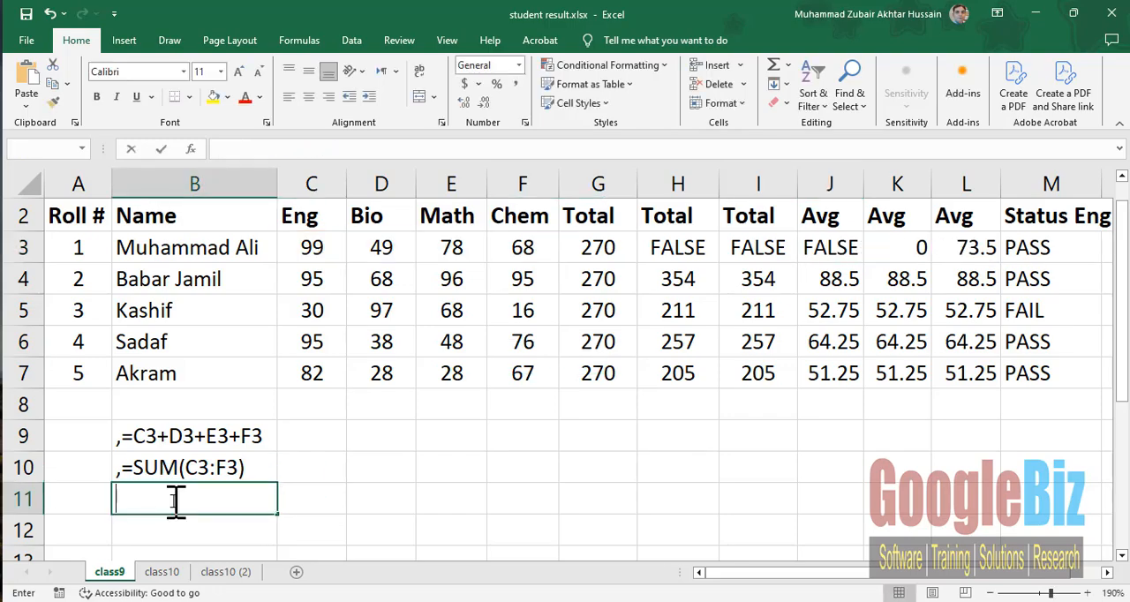
key(ctrl+v)
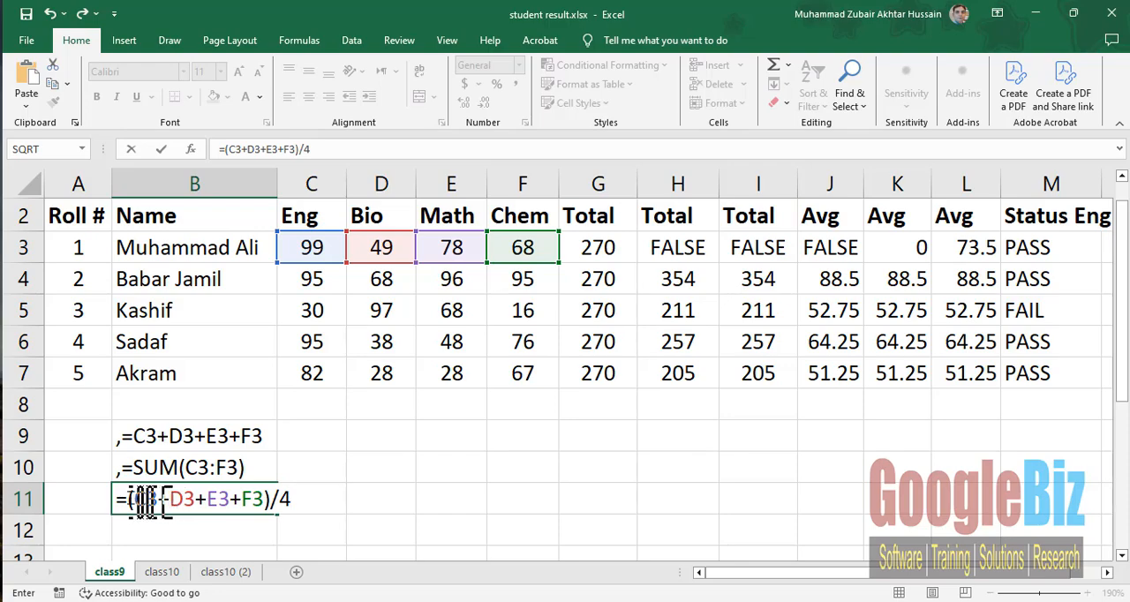
click(119, 499)
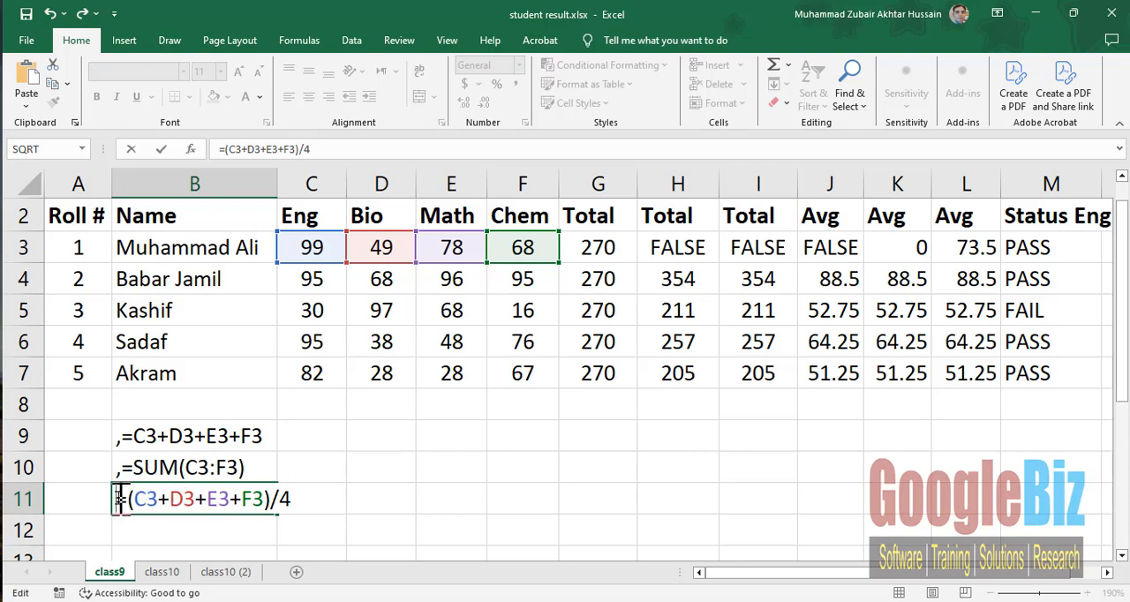
text(,)
key(Return)
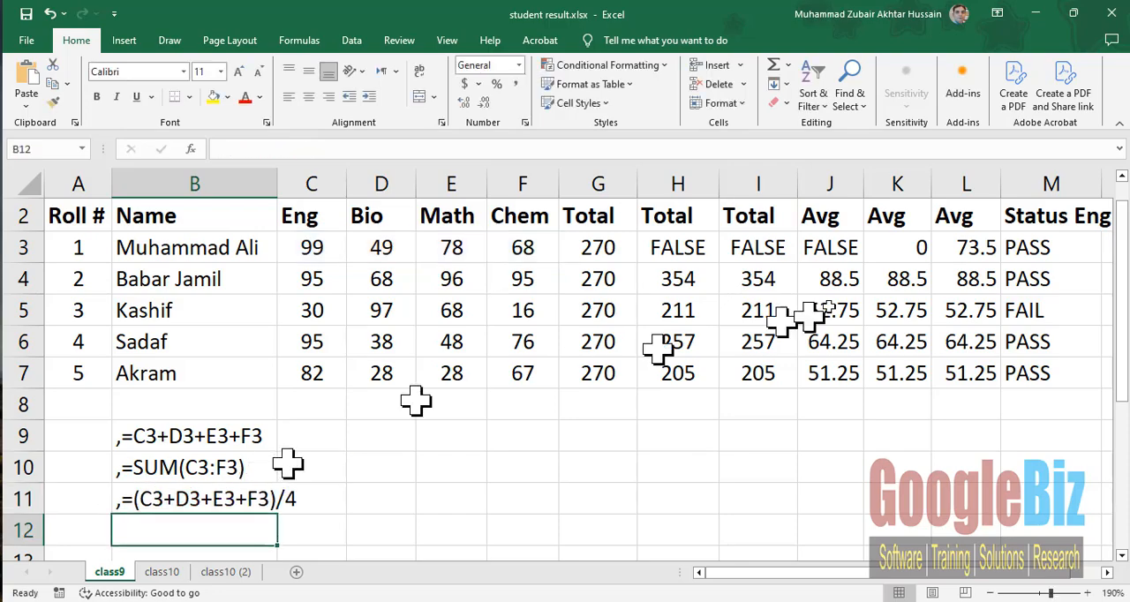
- Copy the formula text =I3/4 from the second Avg cell K3 into B12 with a leading comma, as ,=I3/4
double_click(901, 247)
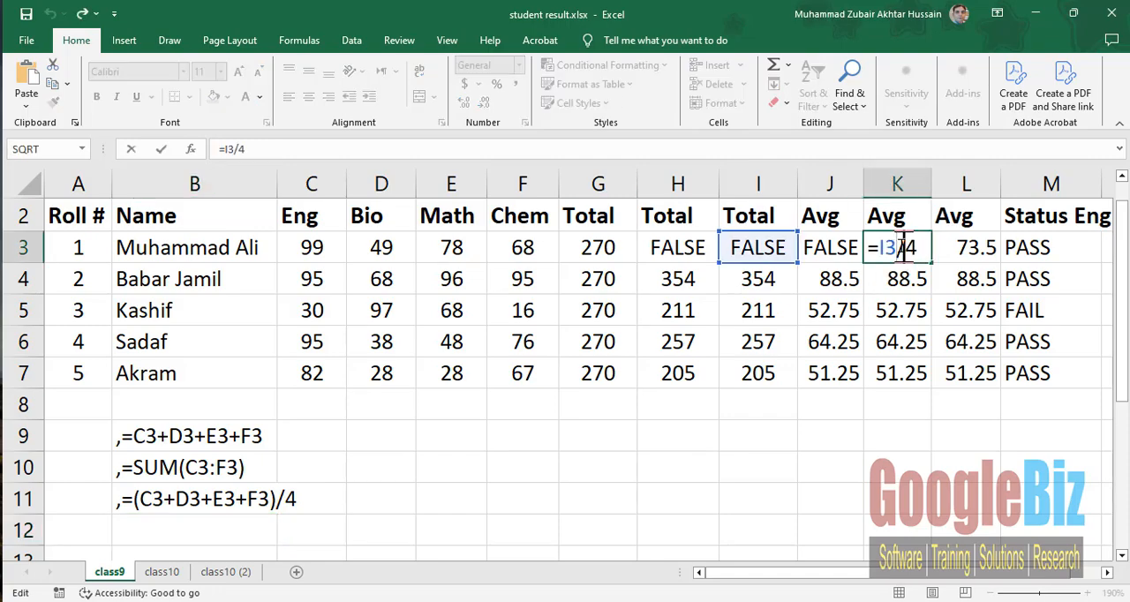
click(281, 149)
drag(269, 148, 115, 150)
key(ctrl+c)
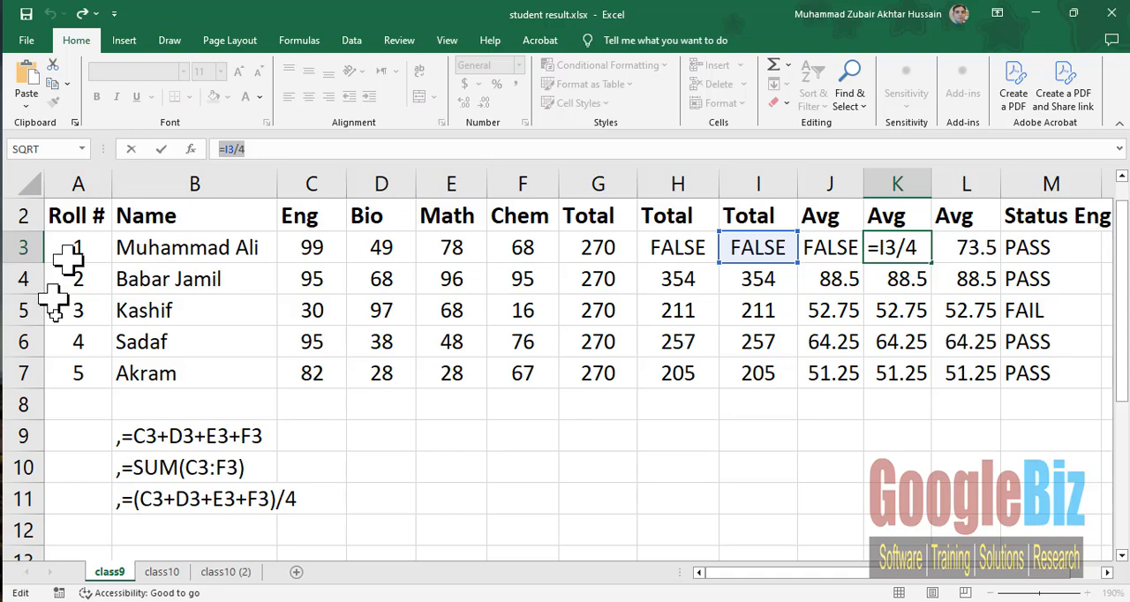
click(141, 528)
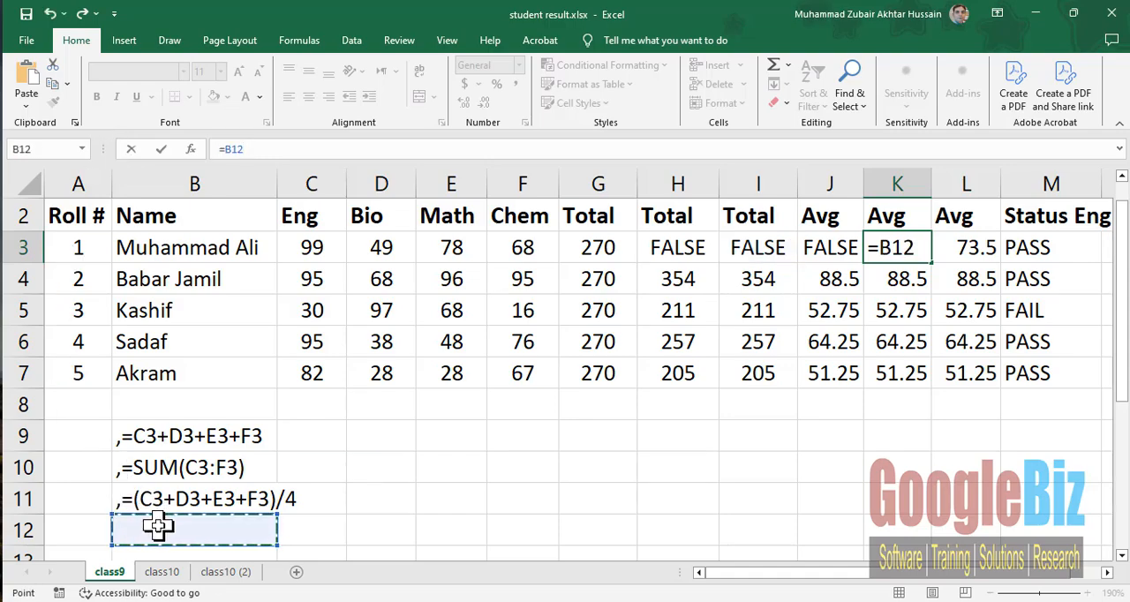
key(ctrl+v)
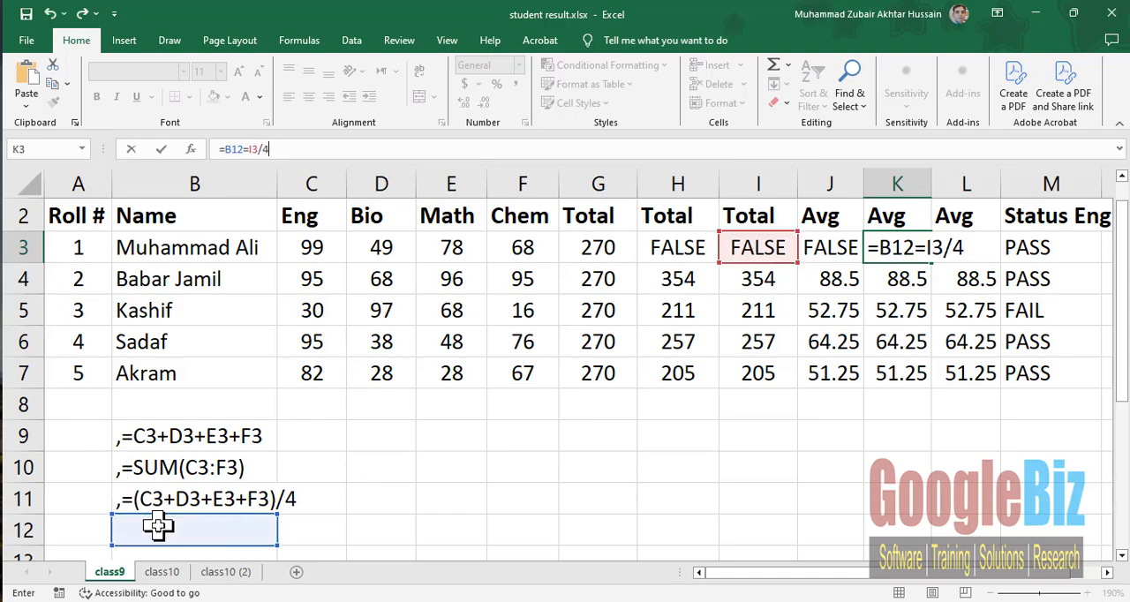
click(157, 527)
key(ctrl+v)
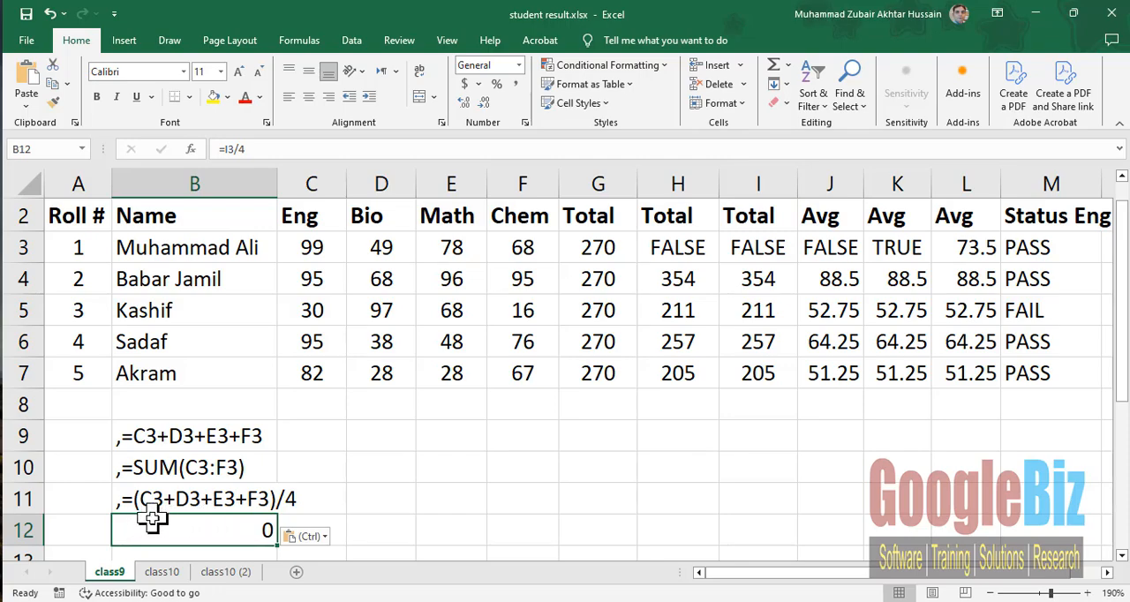
double_click(152, 528)
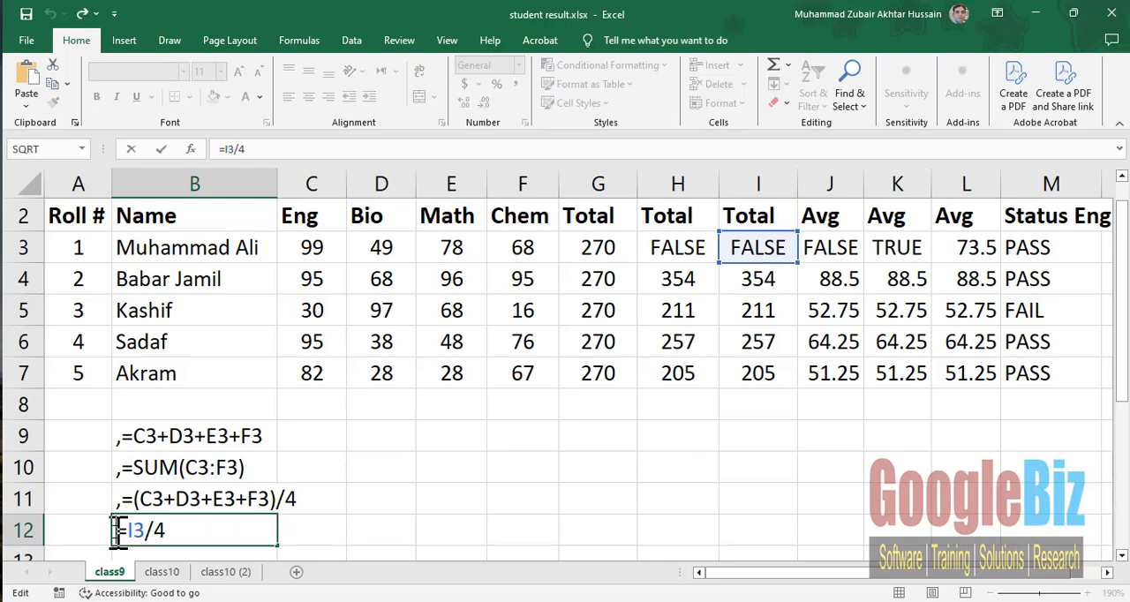
text(,)
key(Return)
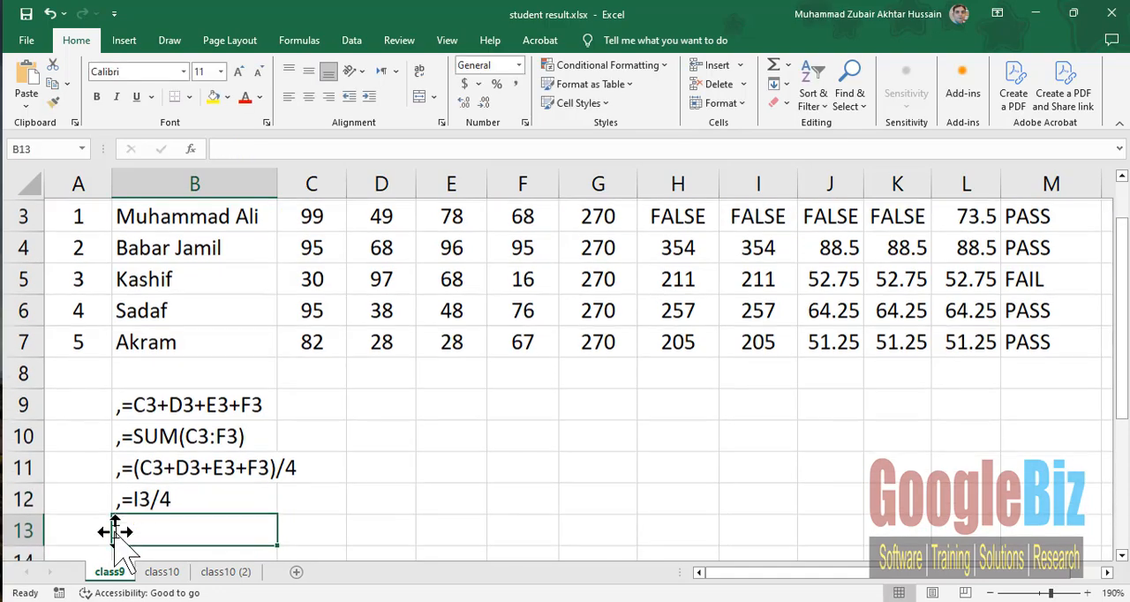
- Copy the formula text =AVERAGE(C3:F3) from the third Avg cell L3 into B13 with a leading comma, as ,=AVERAGE(C3:F3)
scroll(771, 250, up, 1)
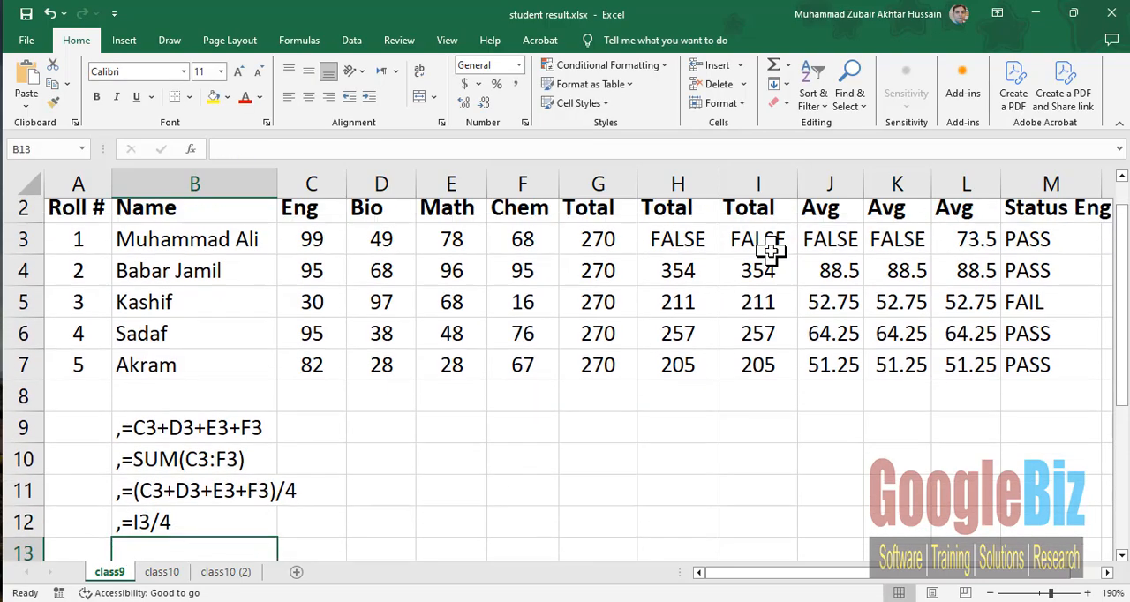
scroll(770, 250, up, 1)
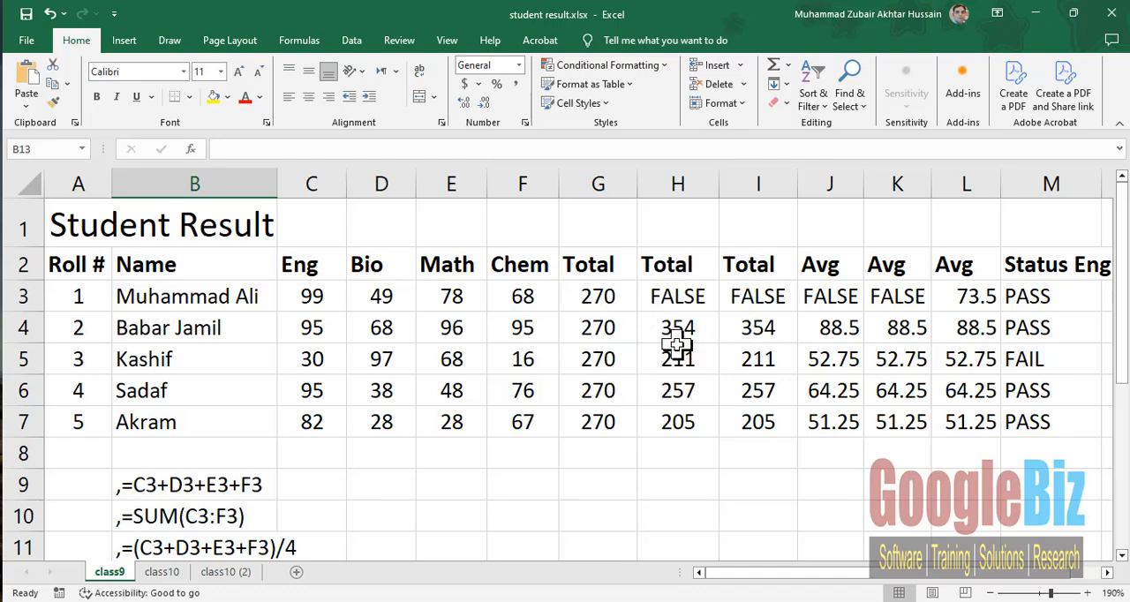
scroll(678, 344, down, 3)
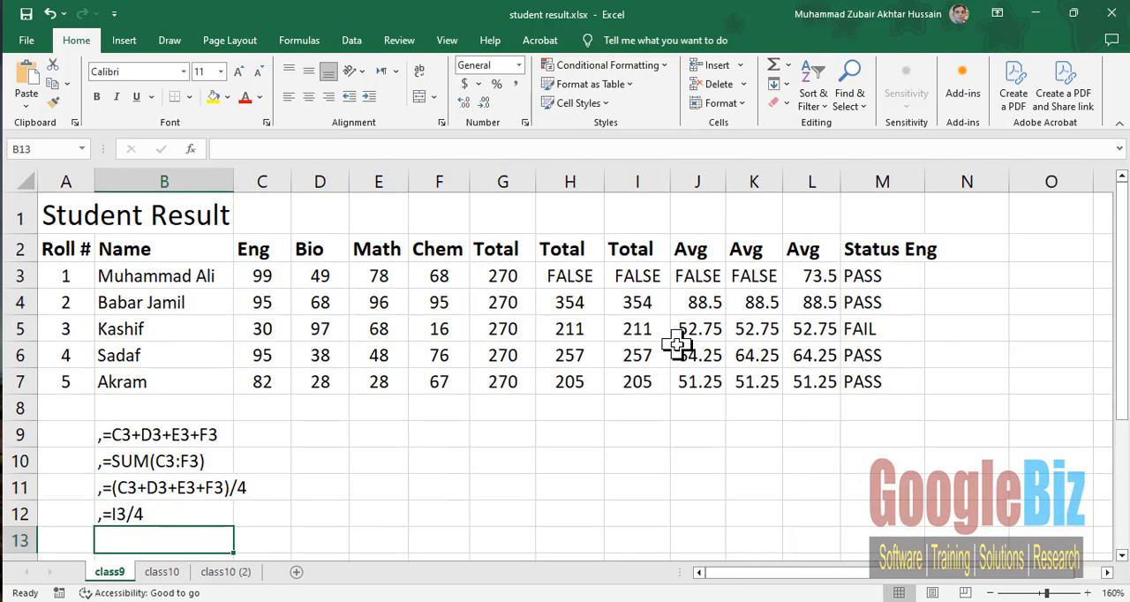
click(806, 277)
double_click(806, 276)
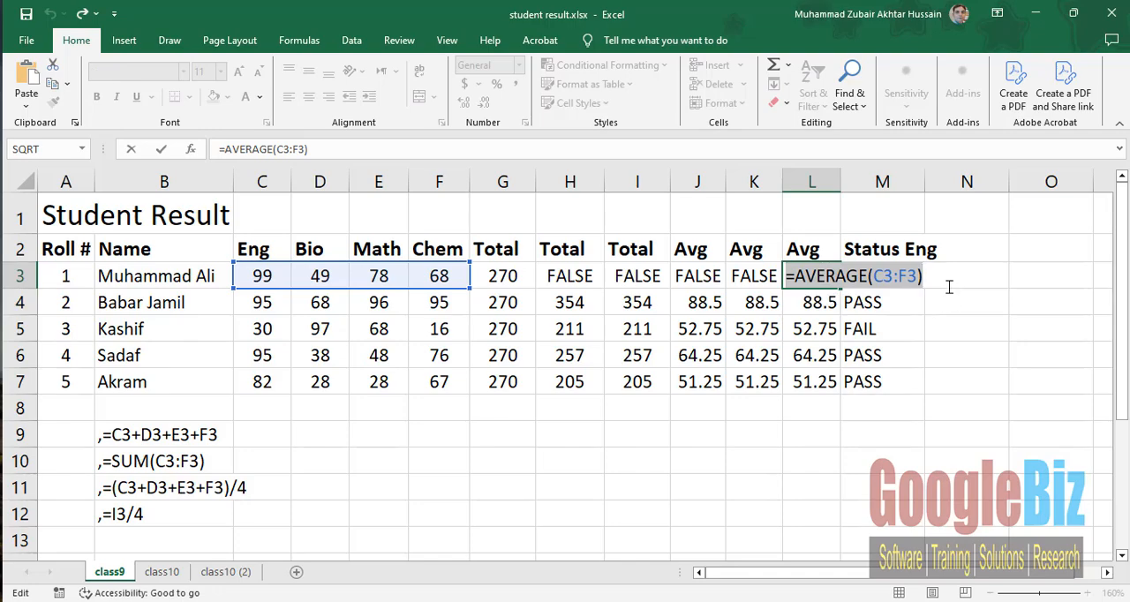
click(156, 536)
text(=AVERAGE(C3:F3))
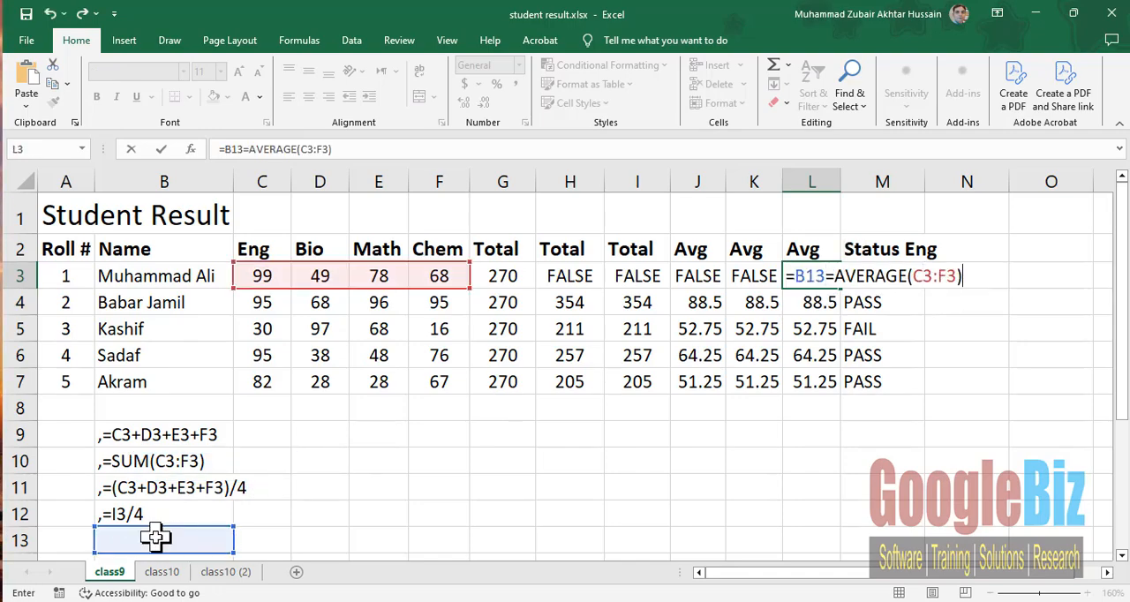
double_click(155, 537)
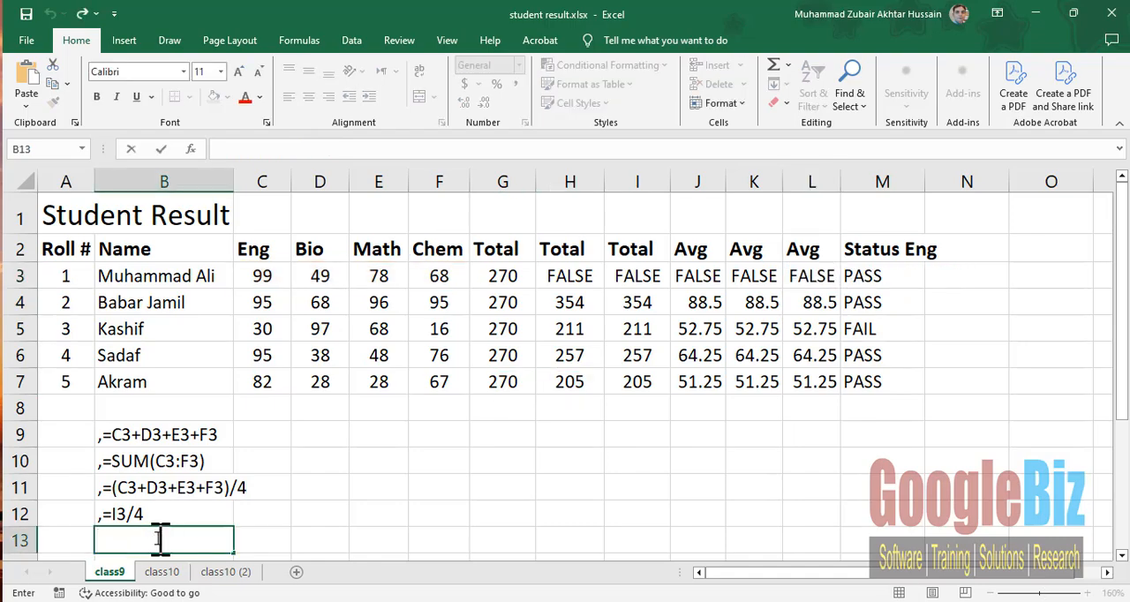
text(=AVERAGE(C3:F3))
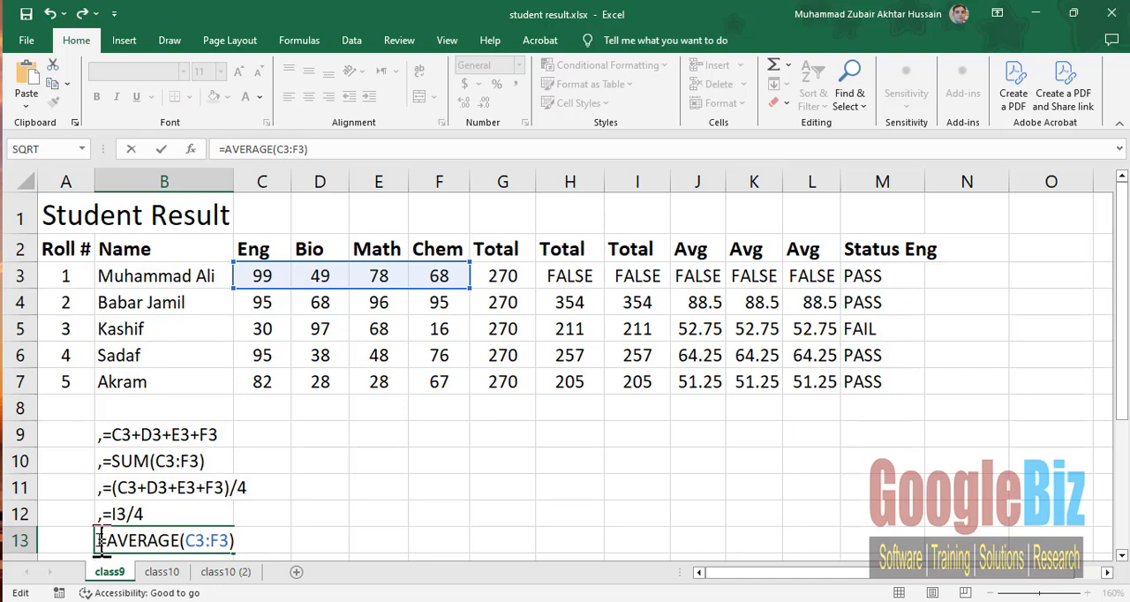
click(100, 540)
text(,)
key(Return)
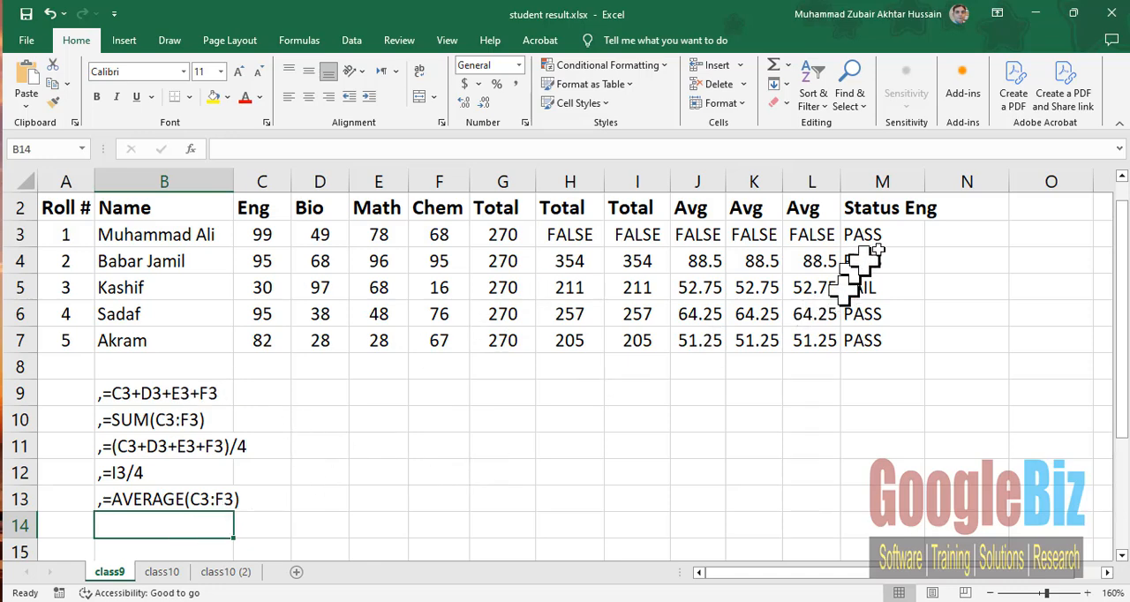
- Copy the formula text =IF(C3>40,"PASS","FAIL") from the Status Eng cell M3 into B14 with a leading comma, as ,=IF(C3>40,"PASS","FAIL")
click(894, 234)
double_click(893, 234)
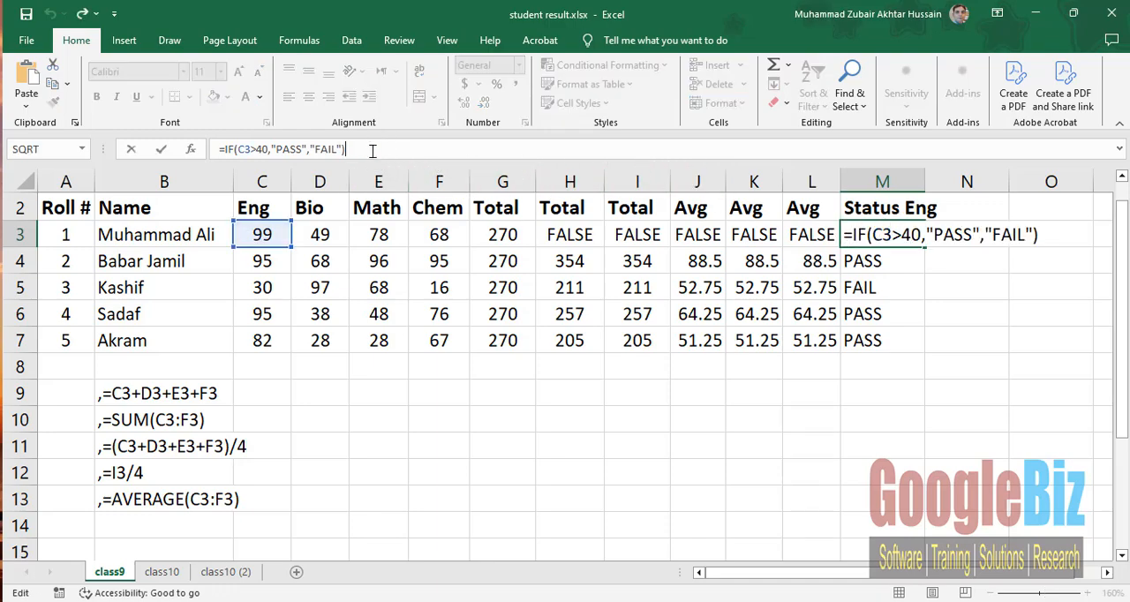
drag(375, 148, 219, 148)
key(ctrl+c)
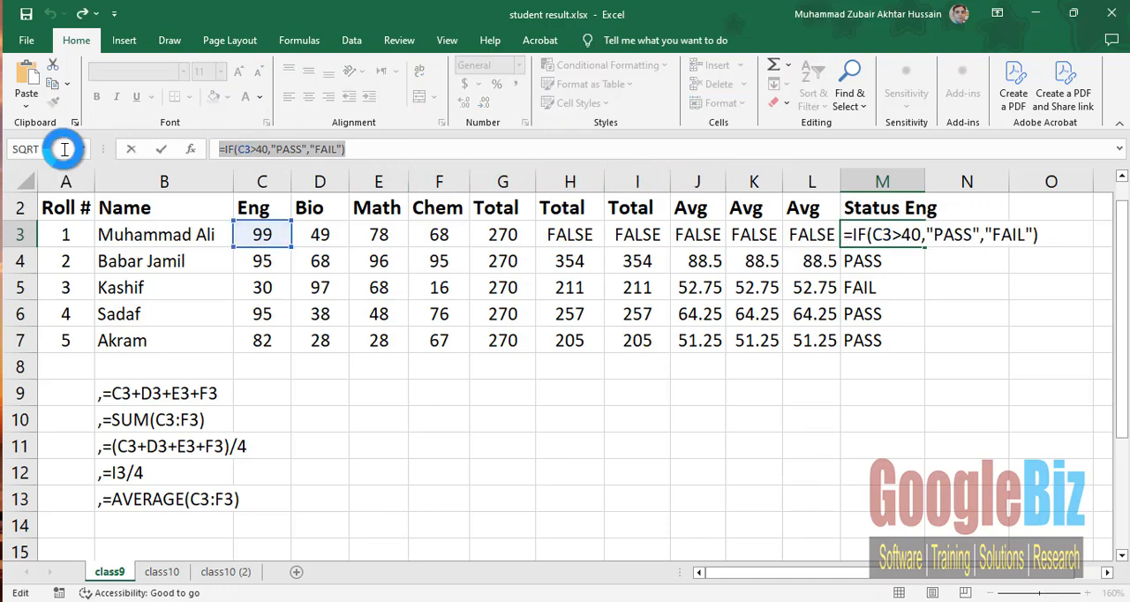
click(137, 527)
key(ctrl+v)
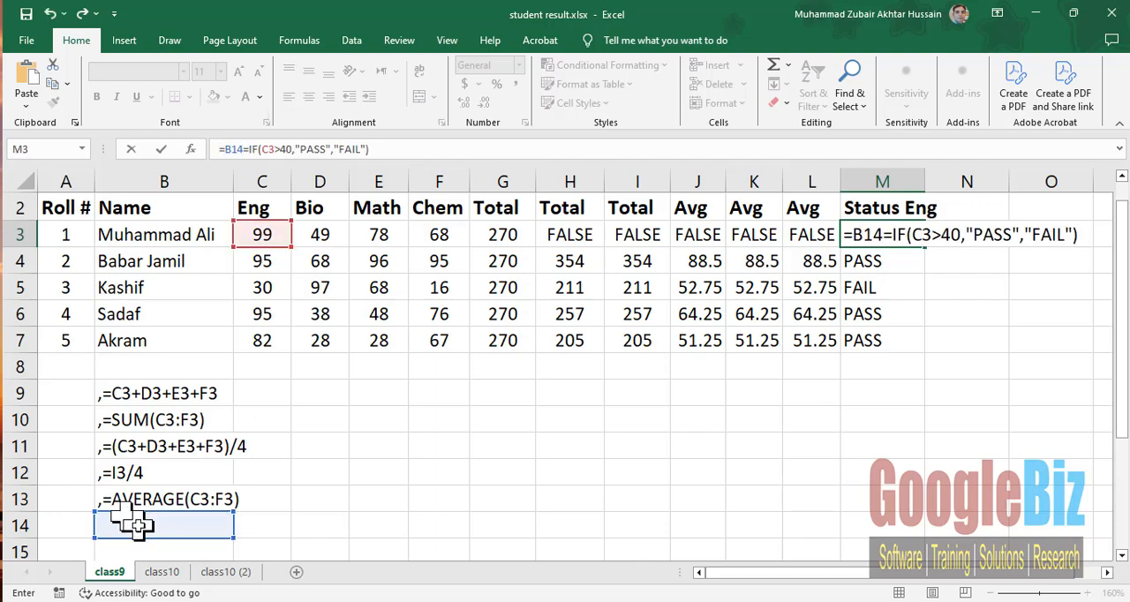
click(137, 526)
double_click(141, 527)
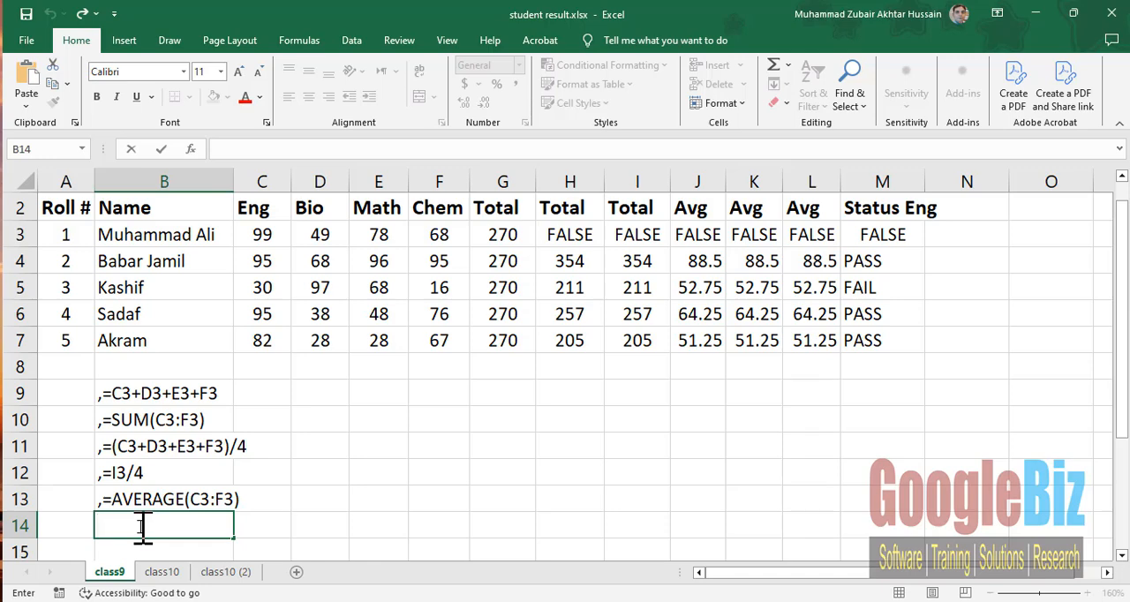
key(ctrl+v)
click(103, 526)
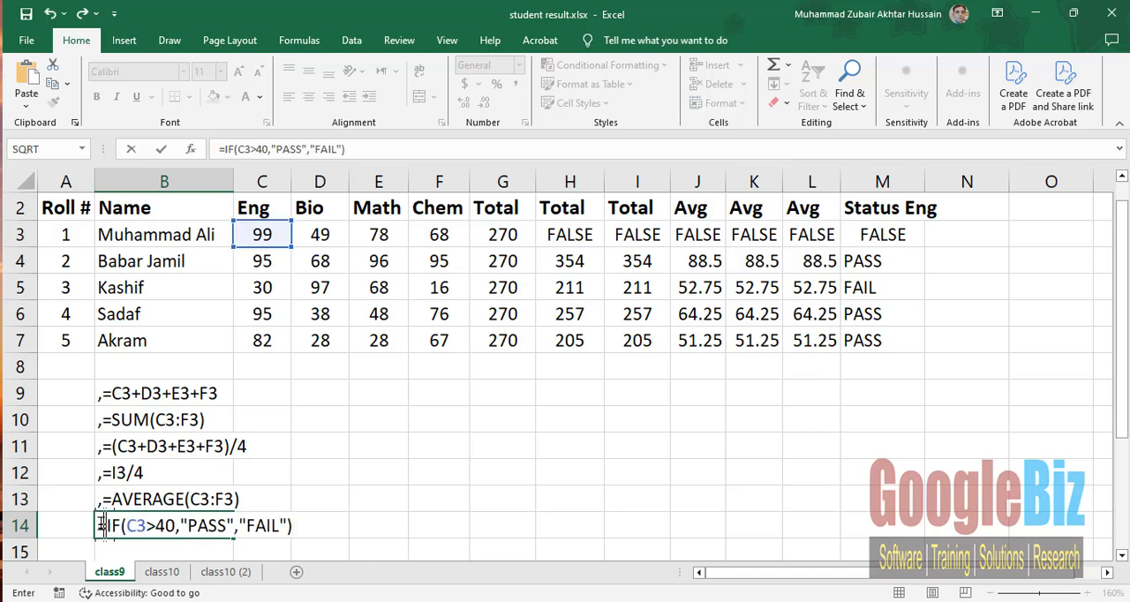
text(,)
key(ctrl+Return)
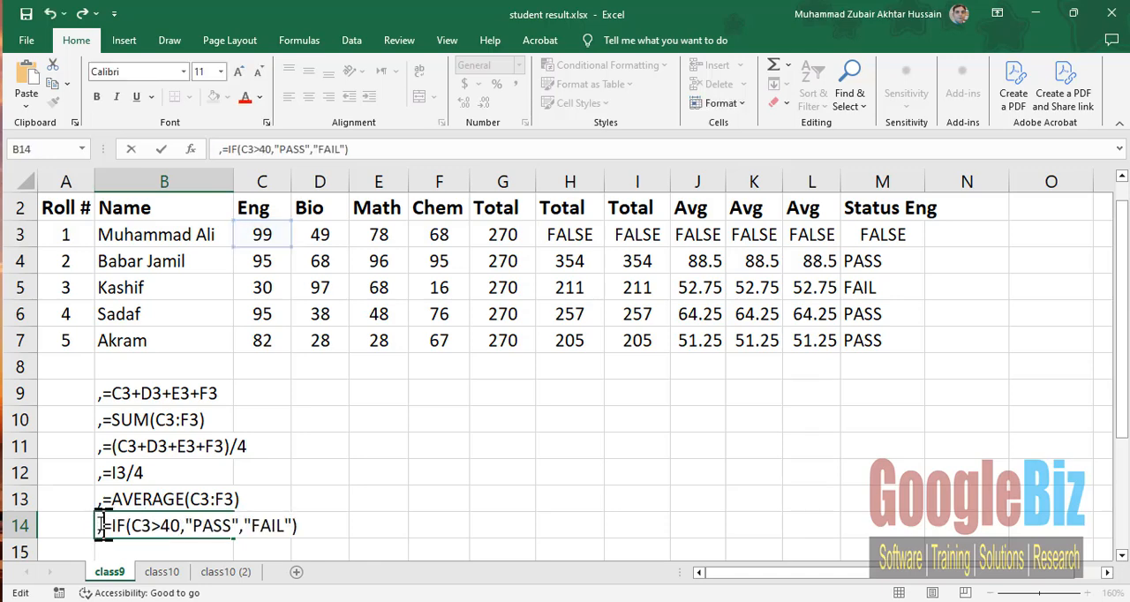
key(Return)
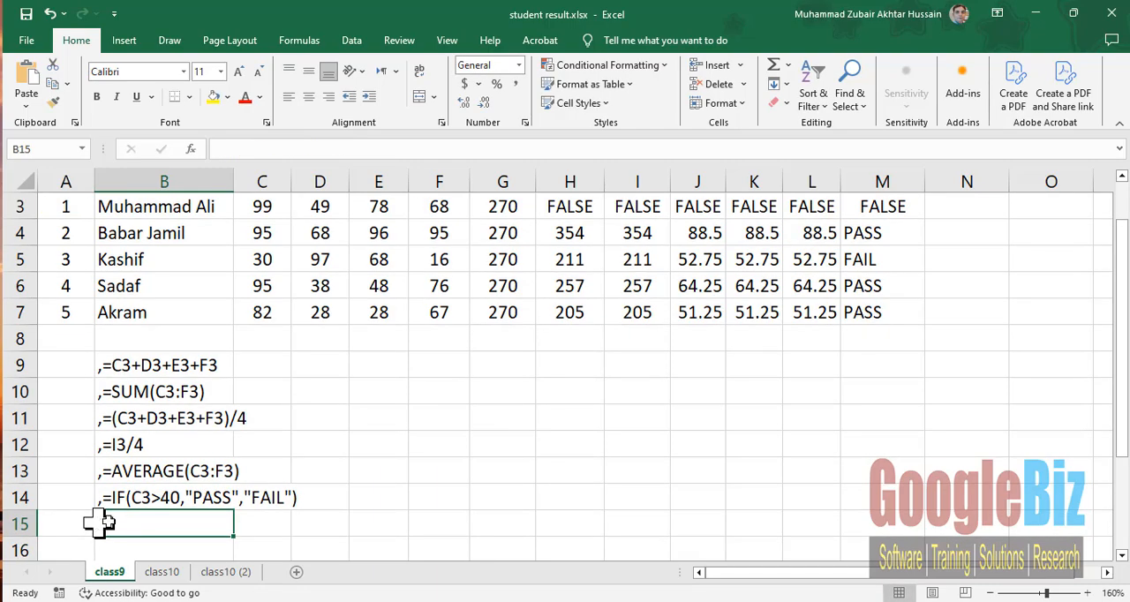
- Change the font color of the Student Result title in A1 to red
scroll(469, 424, down, 1)
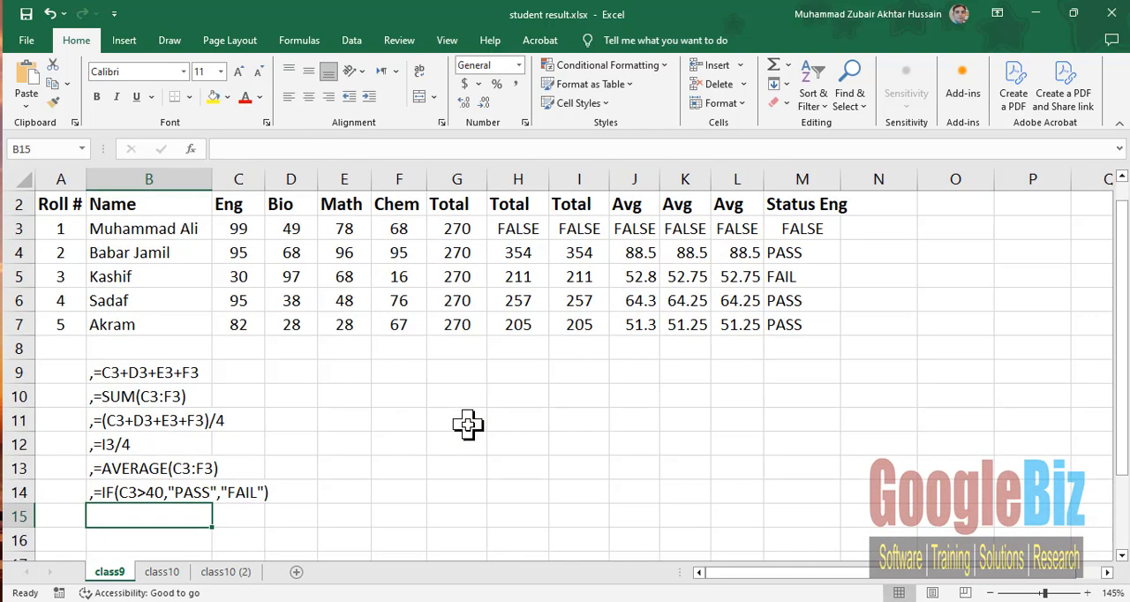
scroll(468, 425, up, 1)
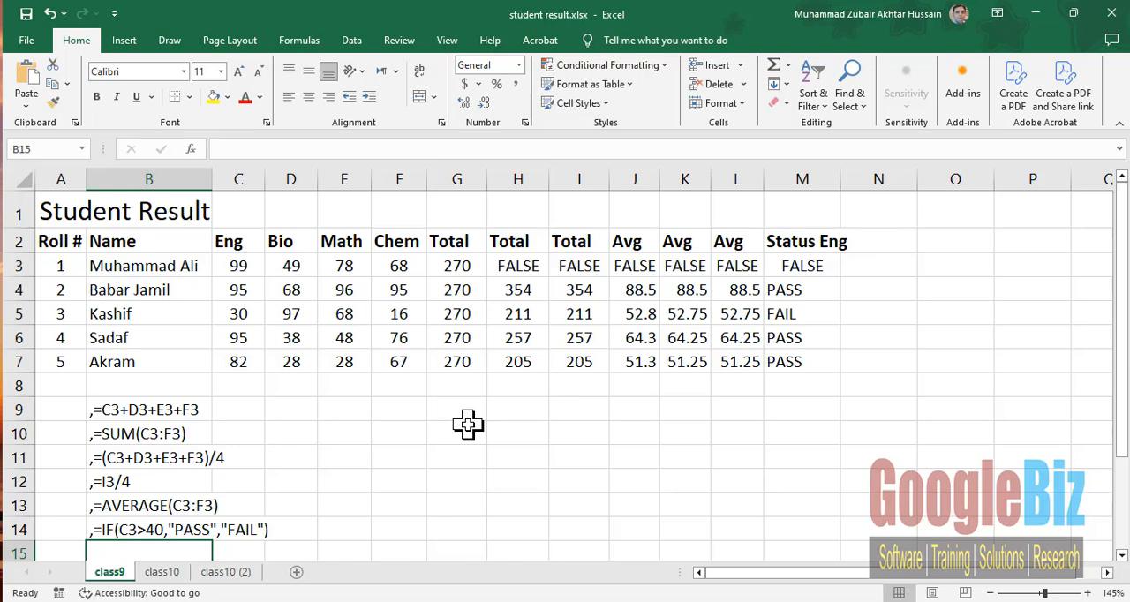
click(67, 209)
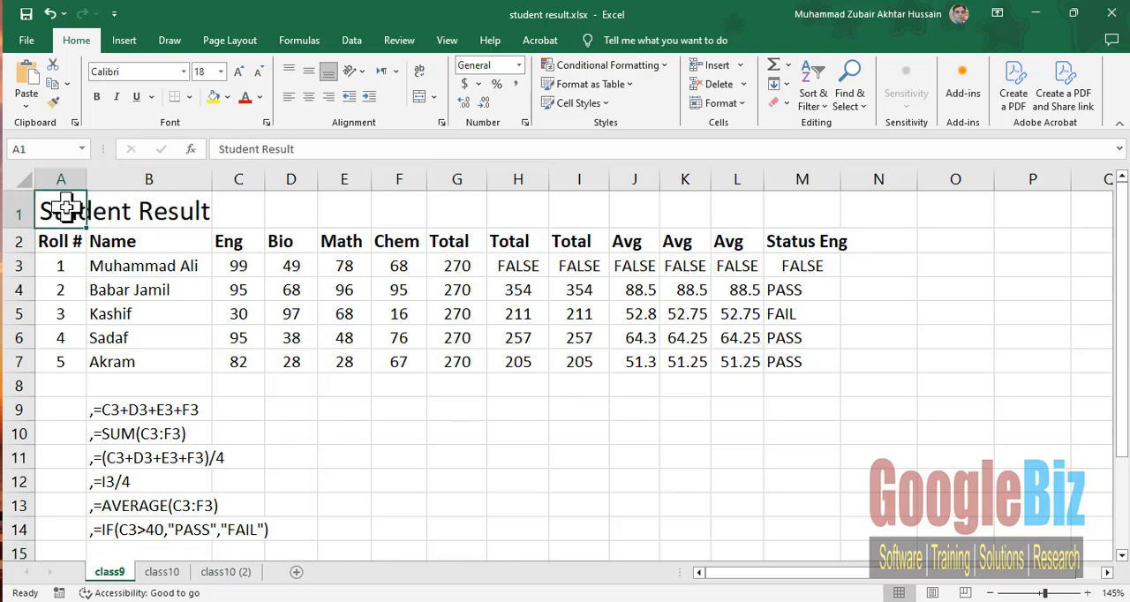
click(246, 99)
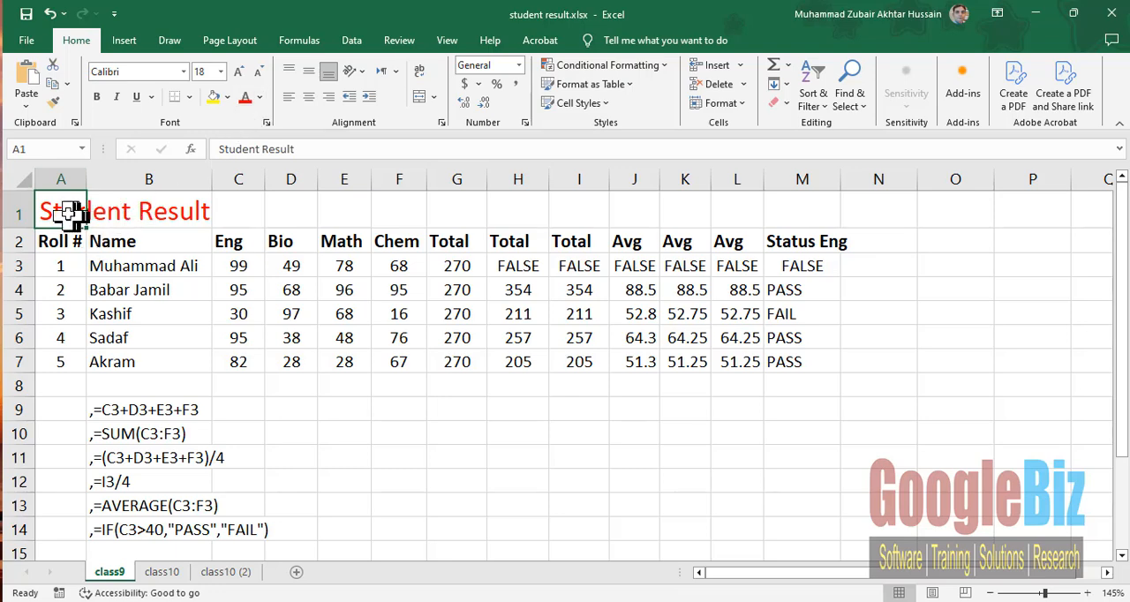
- Fill the title row A1:M1 with light orange, and merge and center the title across it
drag(80, 209, 824, 196)
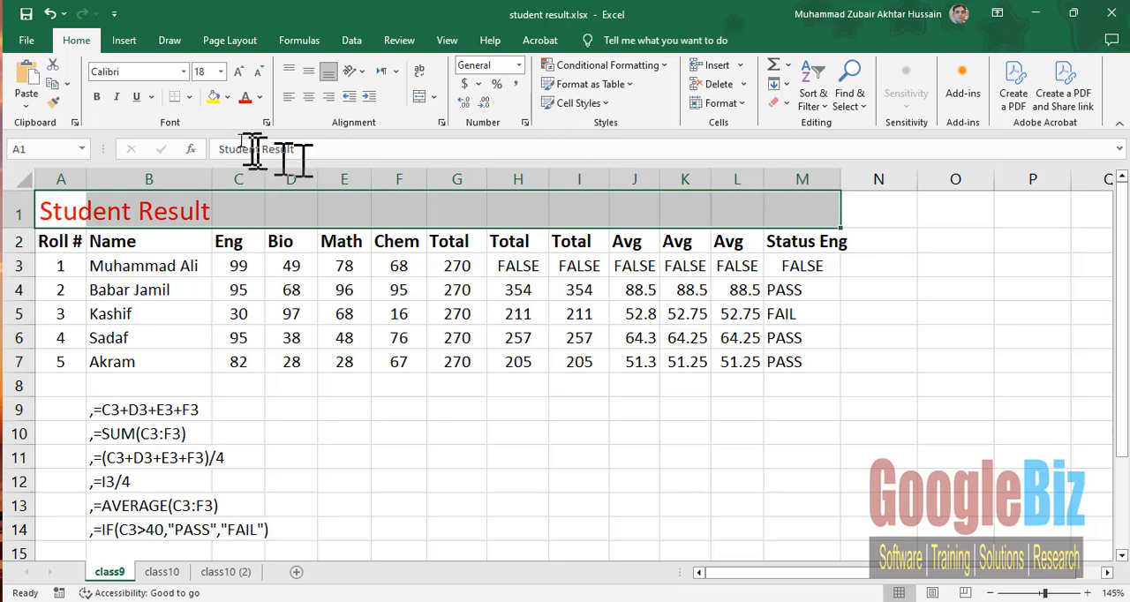
click(228, 97)
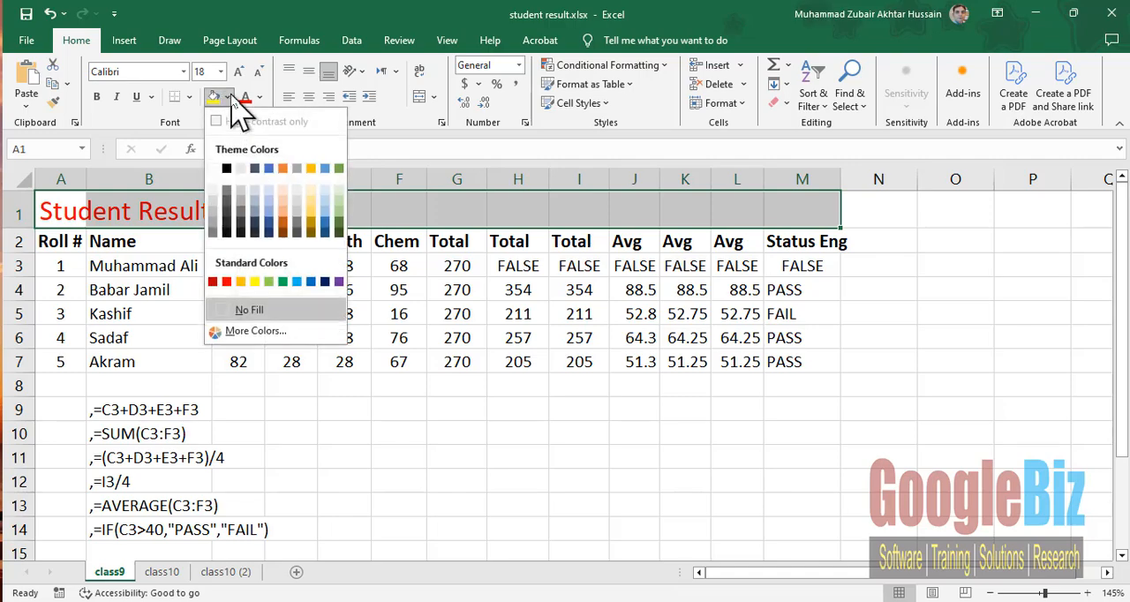
click(281, 208)
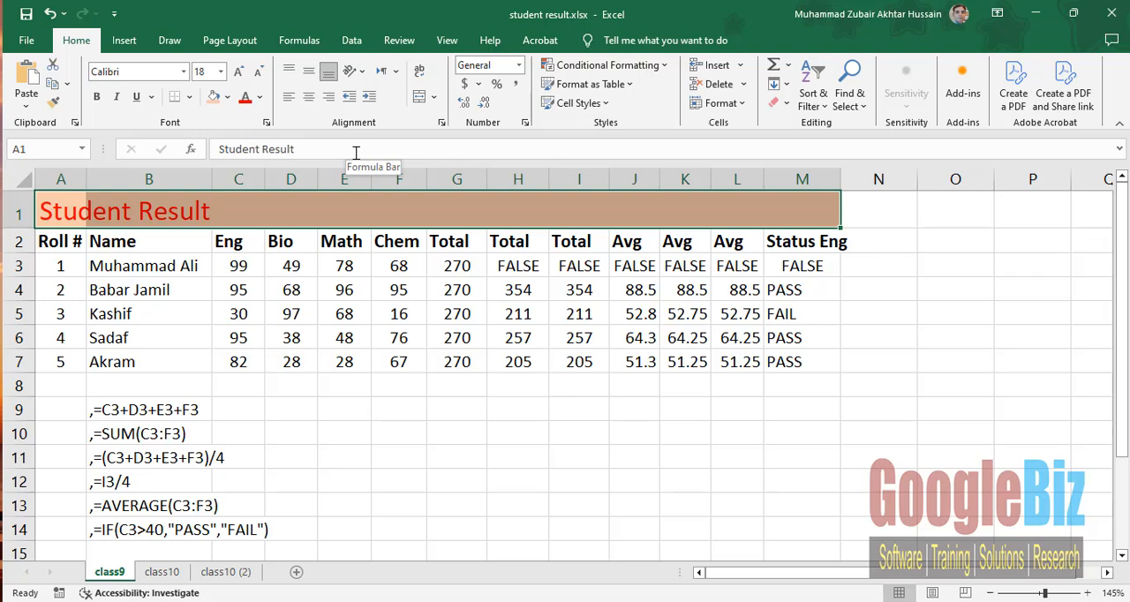
click(434, 97)
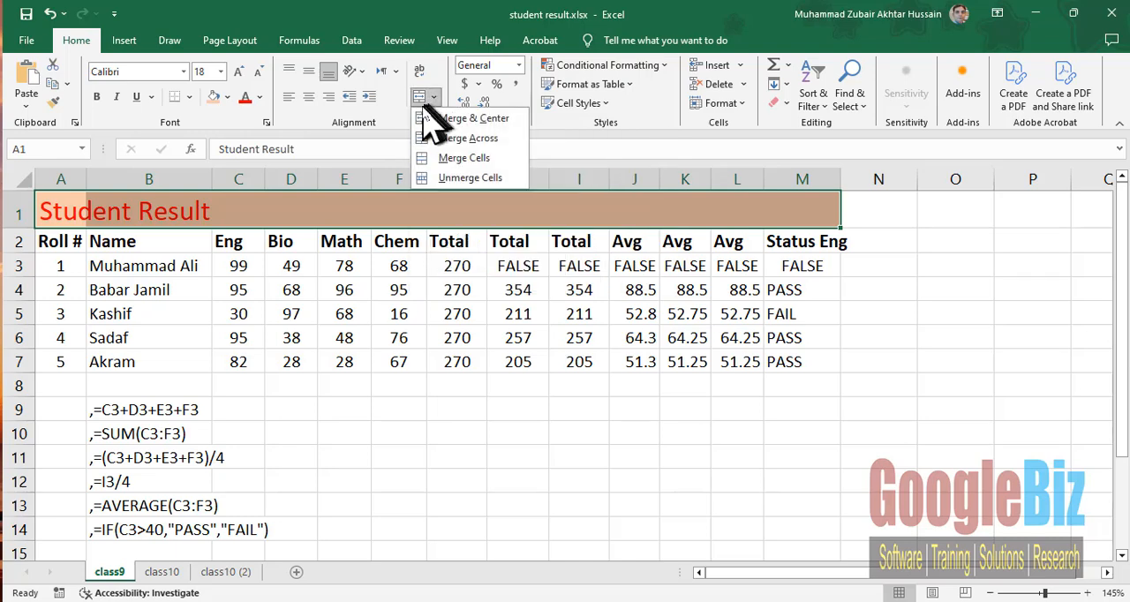
click(433, 117)
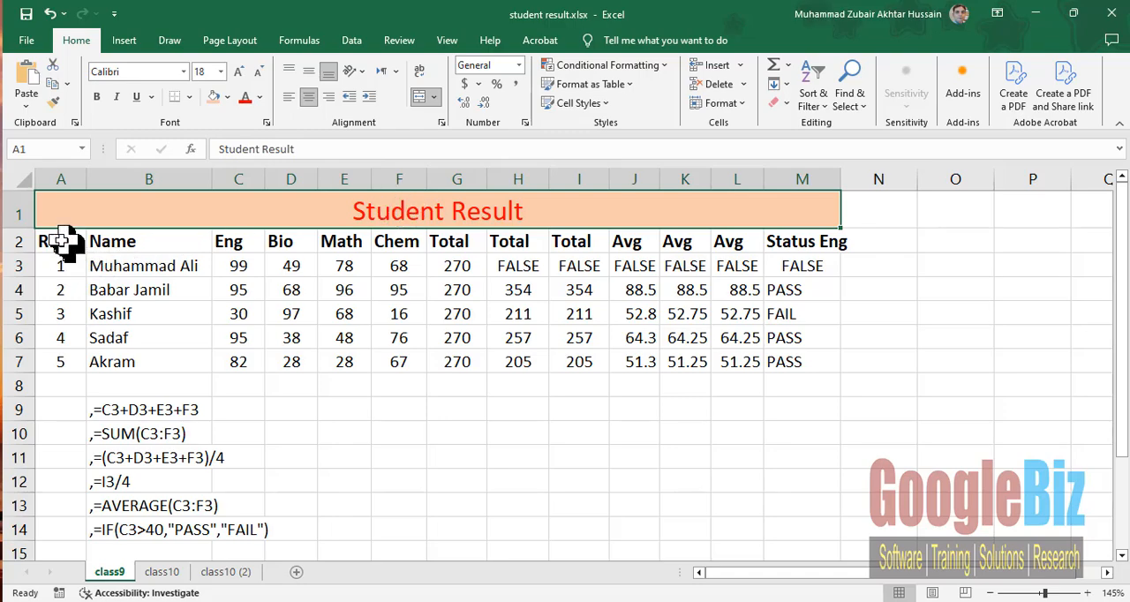
- Apply outline and inside borders to the whole result table A2:M7
drag(44, 240, 801, 355)
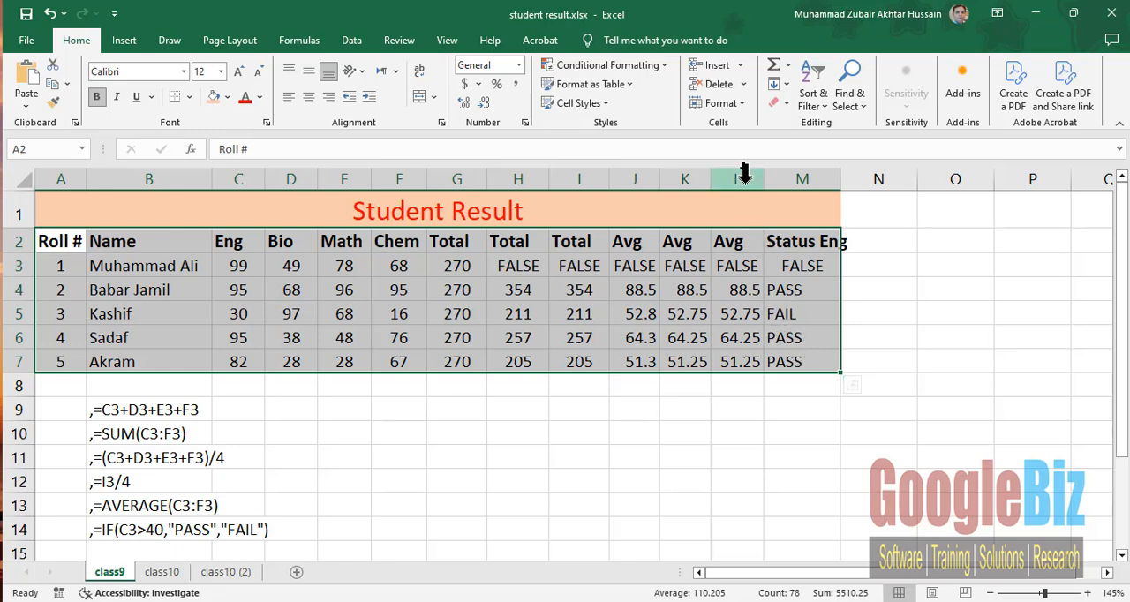
key(ctrl+q)
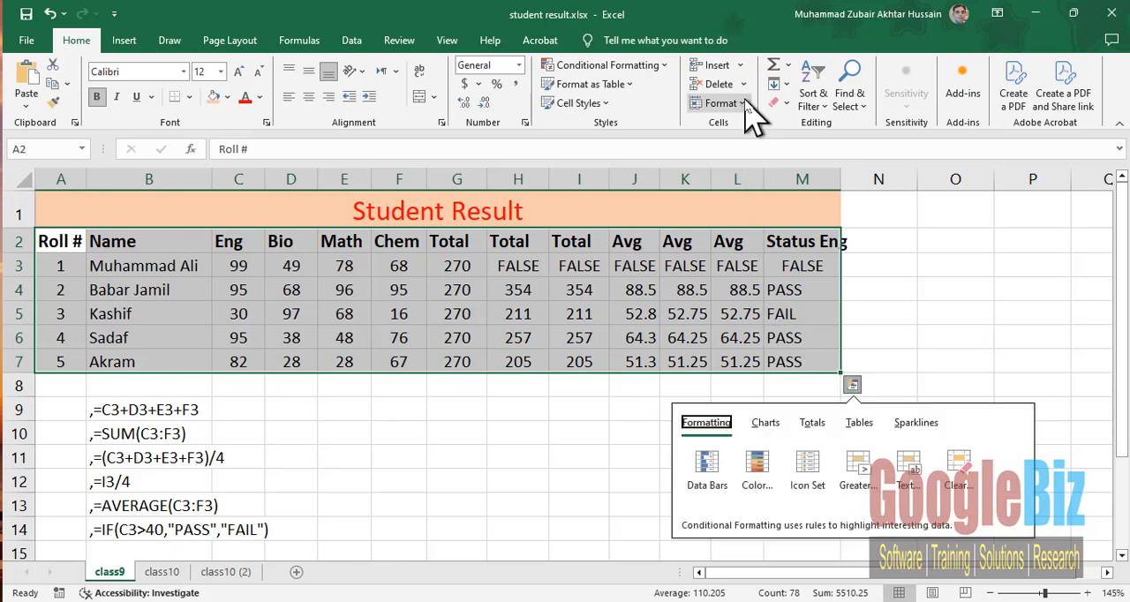
click(745, 104)
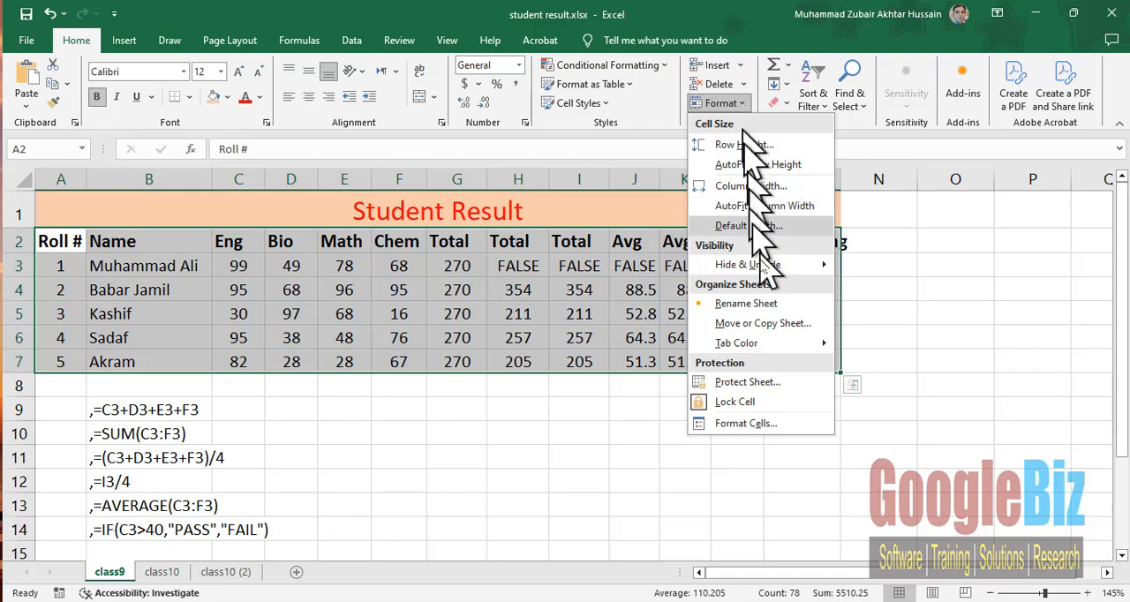
click(777, 427)
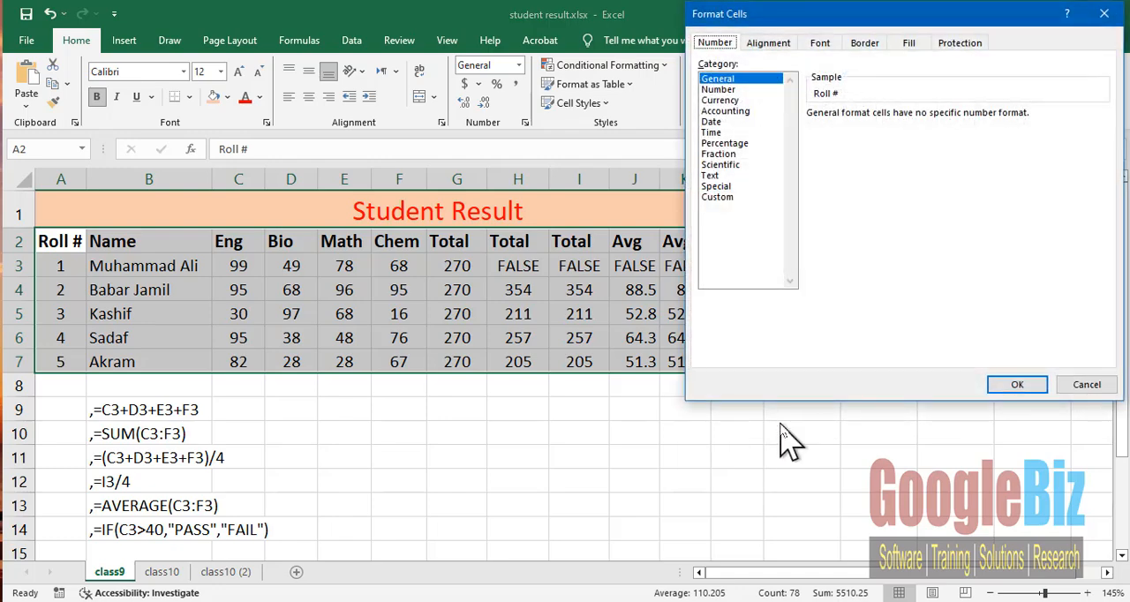
click(865, 46)
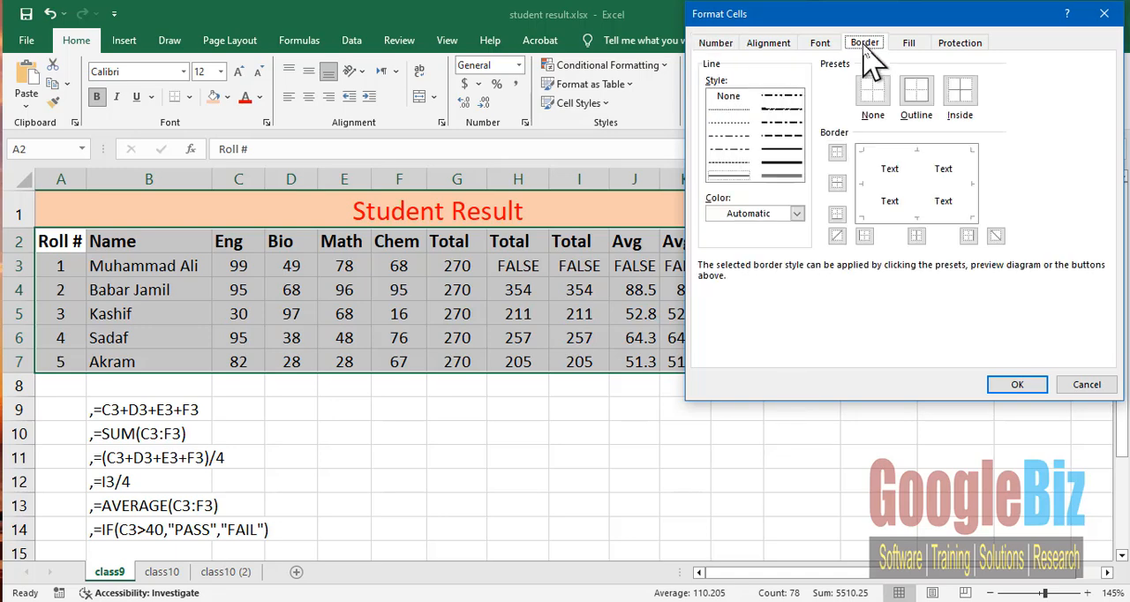
click(925, 106)
click(963, 92)
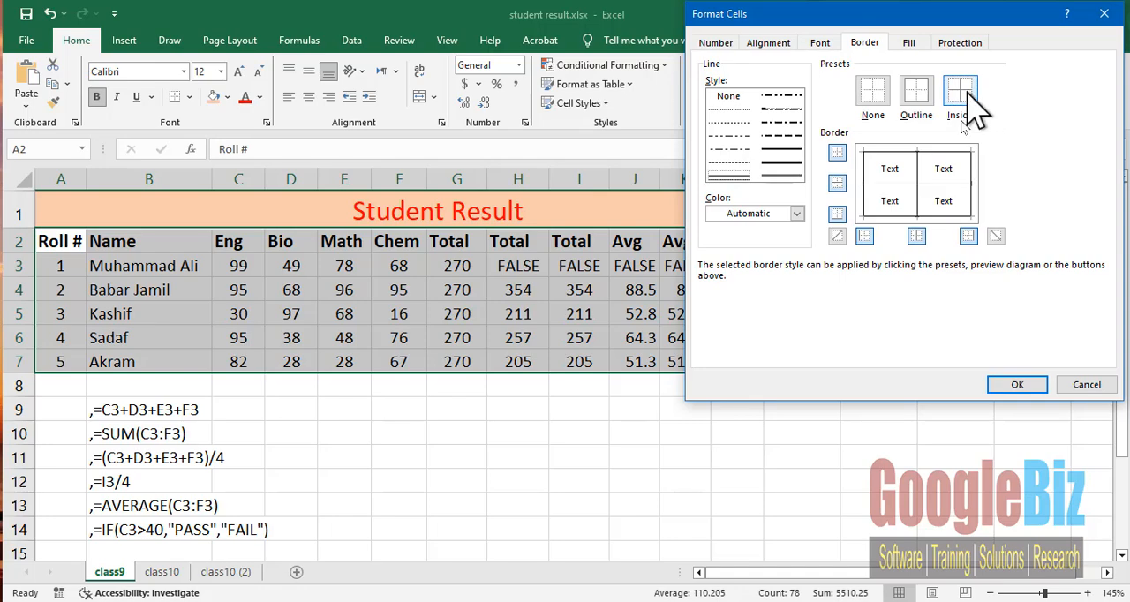
click(1014, 383)
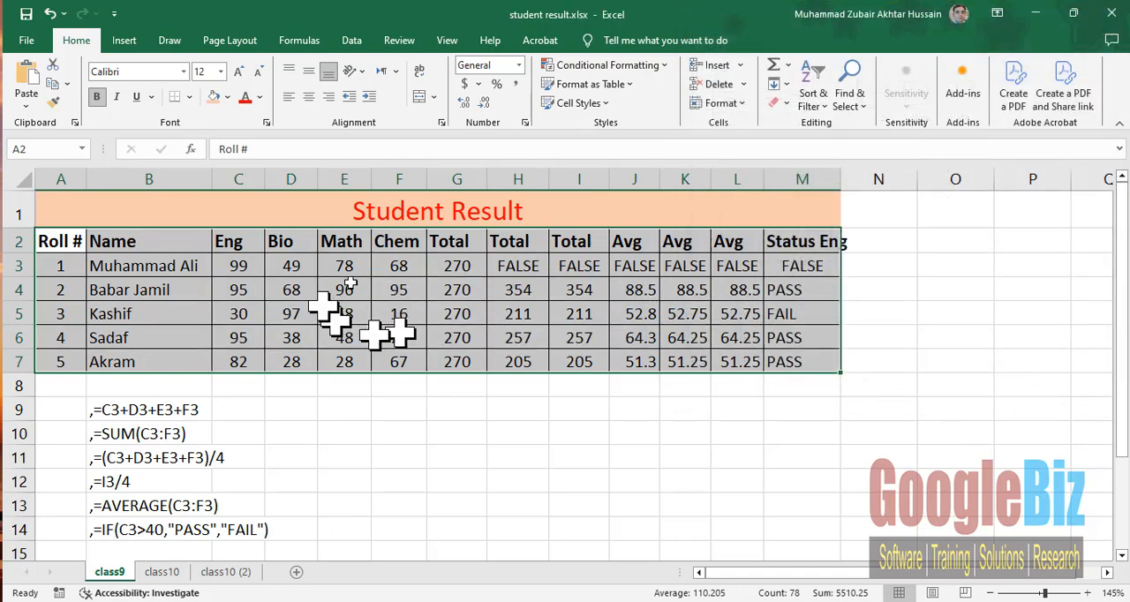
- Widen column M to fit the Status Eng heading and center the status values in M3:M7
mouse_move(841, 179)
mouse_down()
mouse_move(871, 174)
mouse_move(858, 177)
mouse_up()
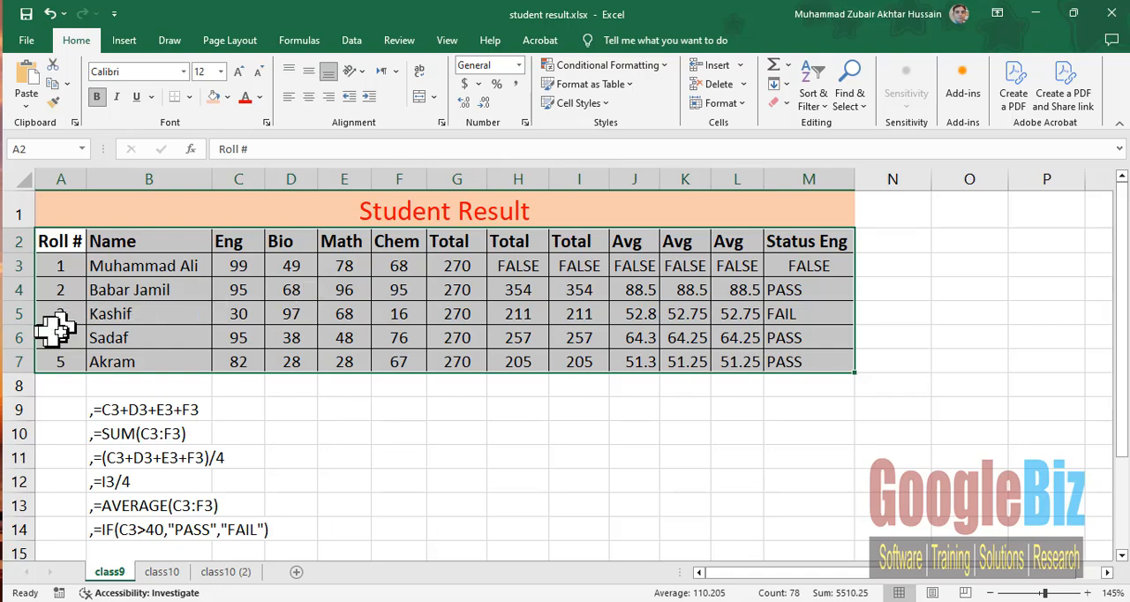
click(54, 361)
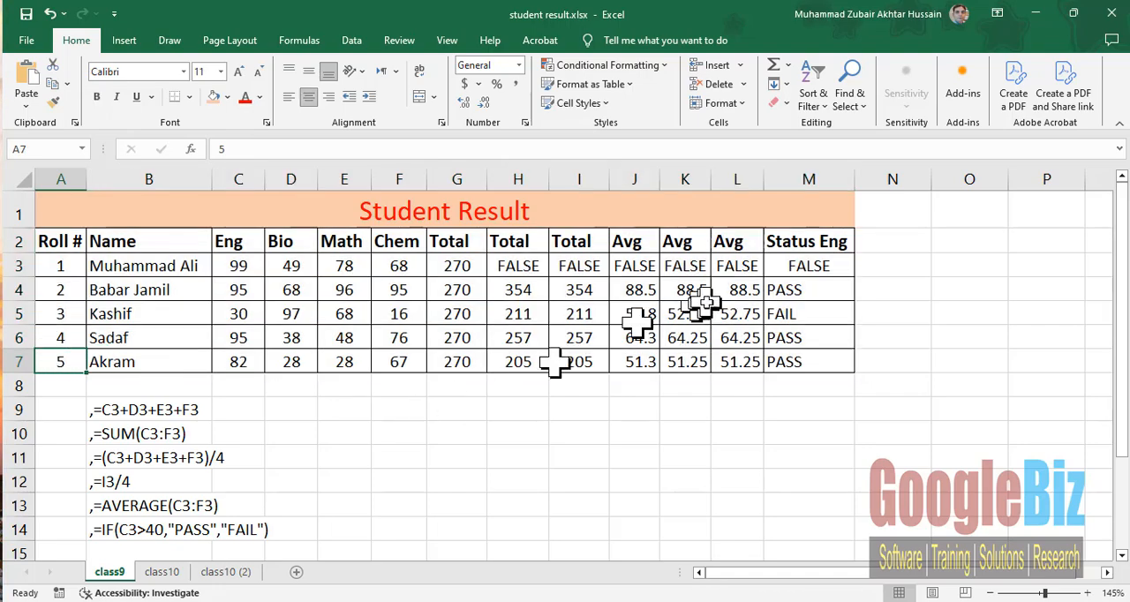
drag(797, 265, 807, 361)
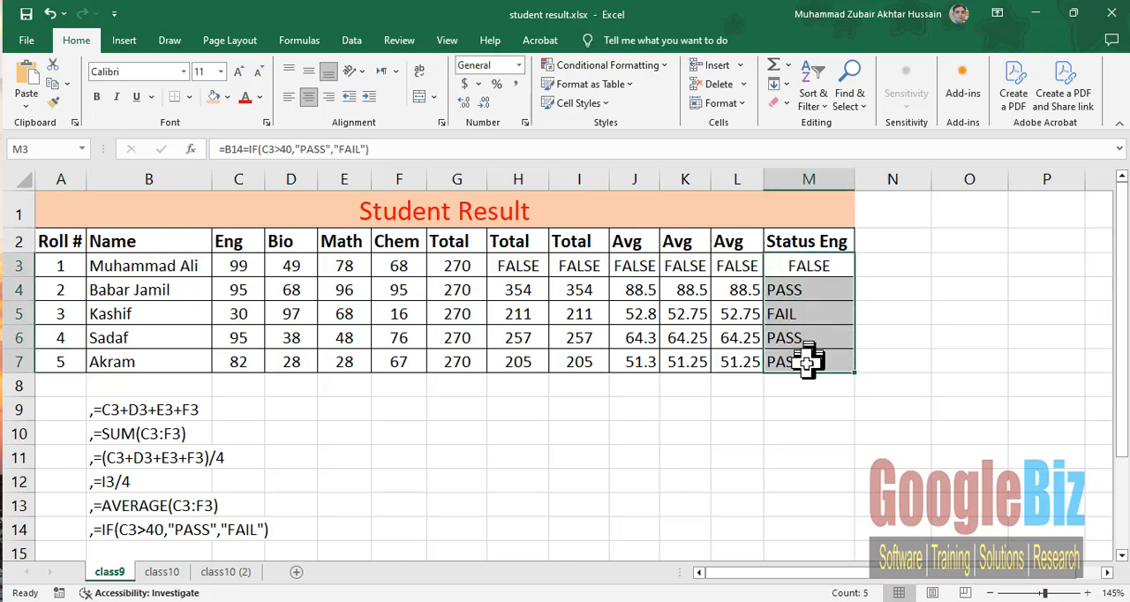
click(311, 97)
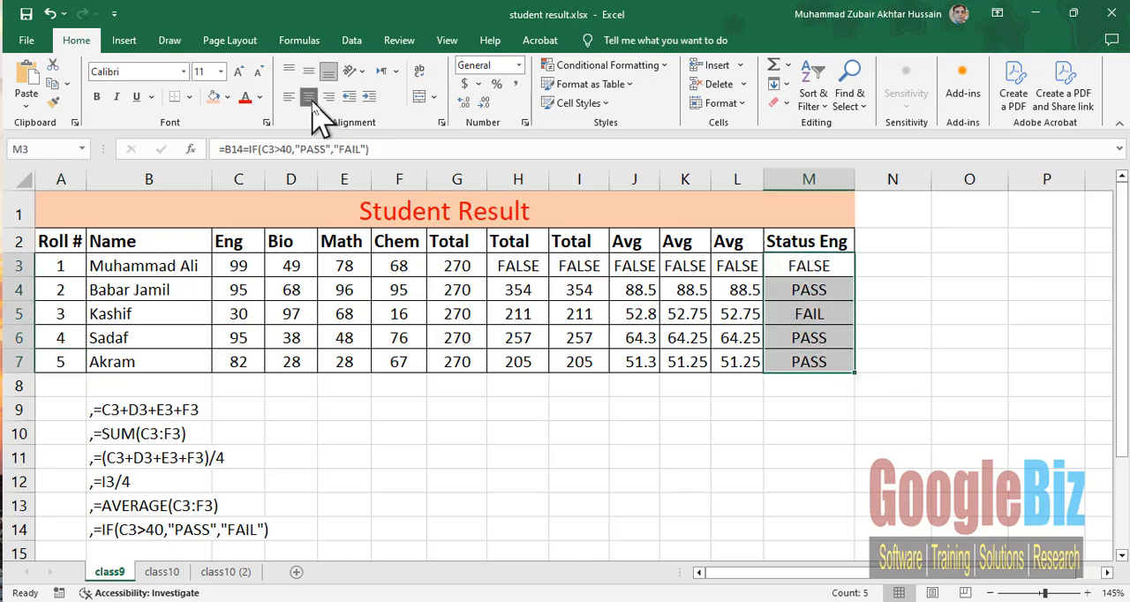
click(841, 363)
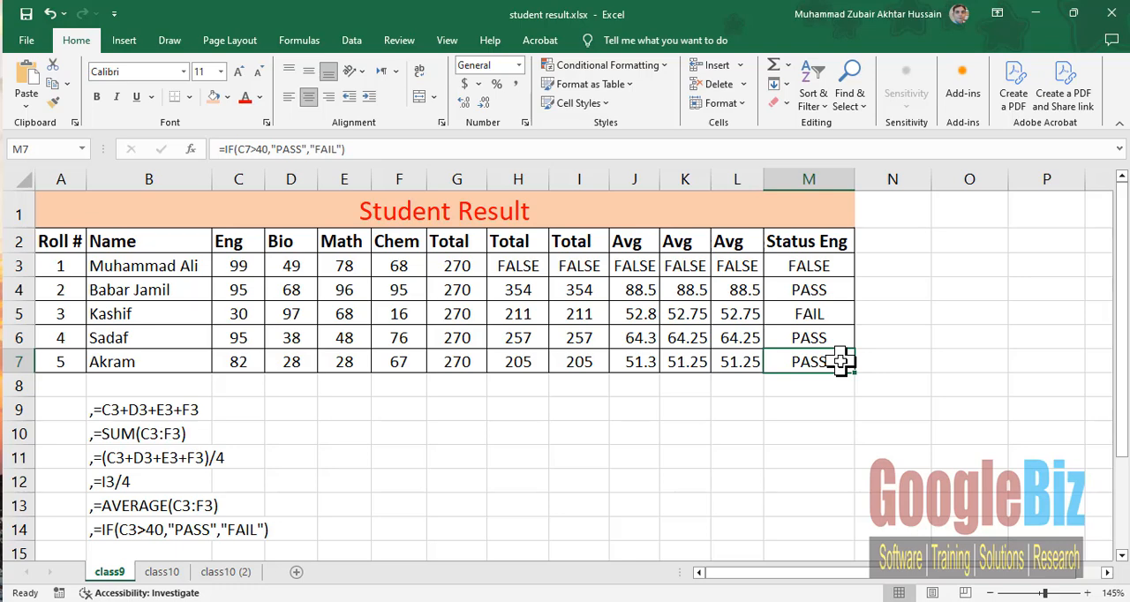
- Make the list of formula texts in B9:B14 bold
click(124, 411)
drag(123, 412, 124, 527)
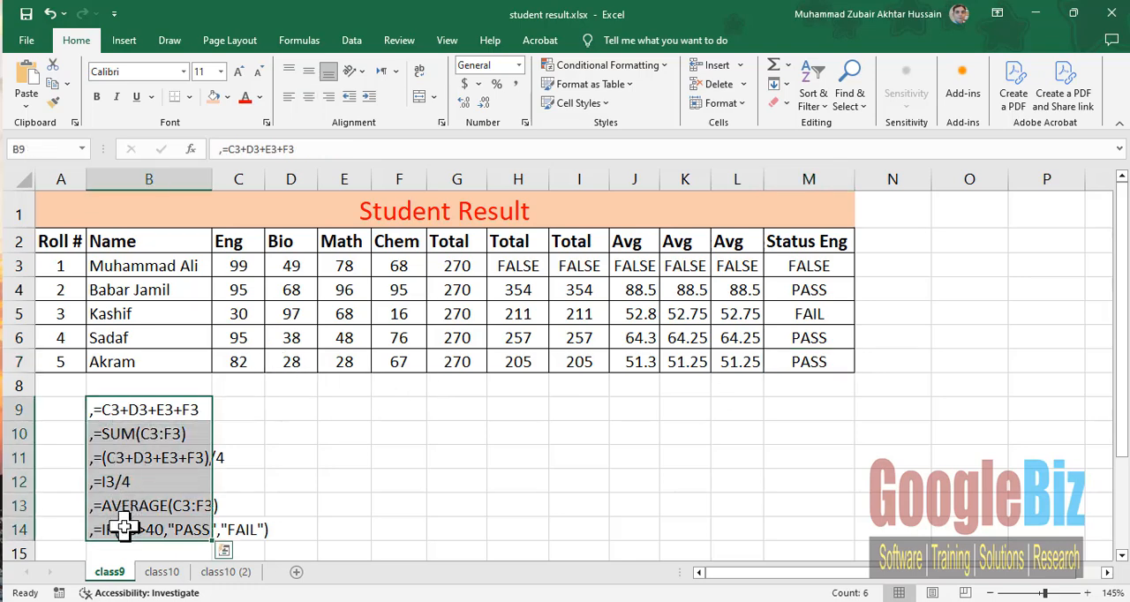
key(ctrl+b)
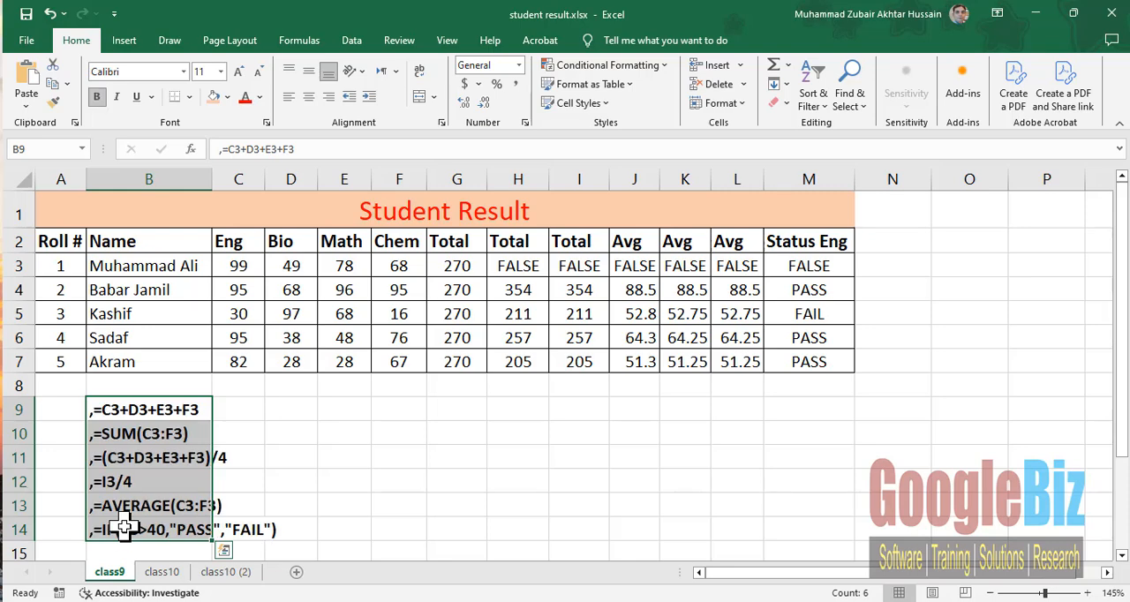
click(283, 528)
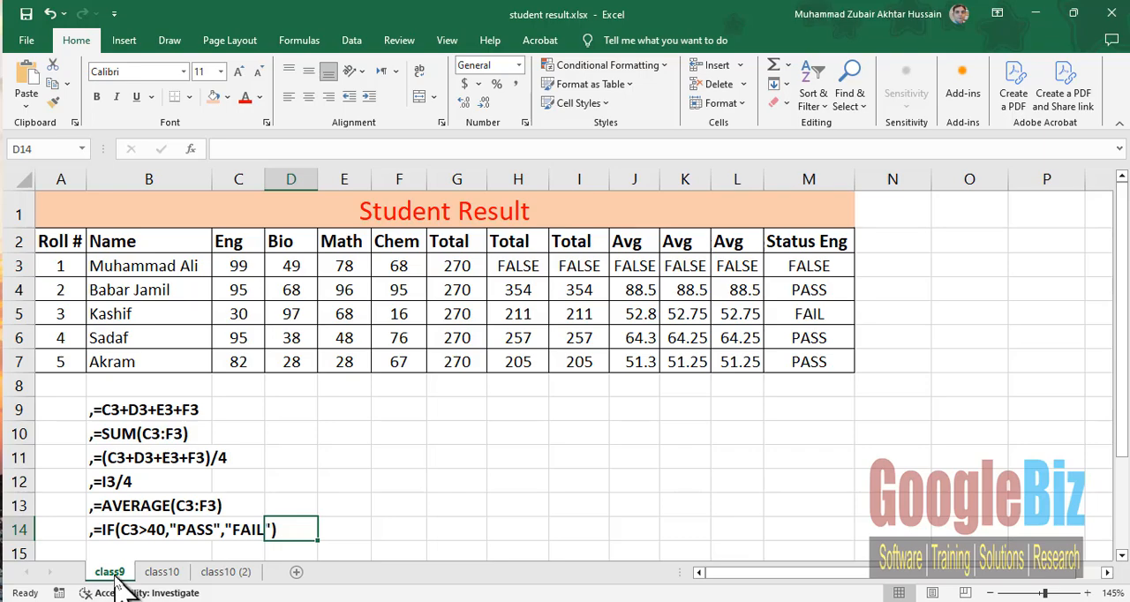
- Open the class10 sheet and review the first student's marks in row 3 with the Total and Avg cells
click(164, 572)
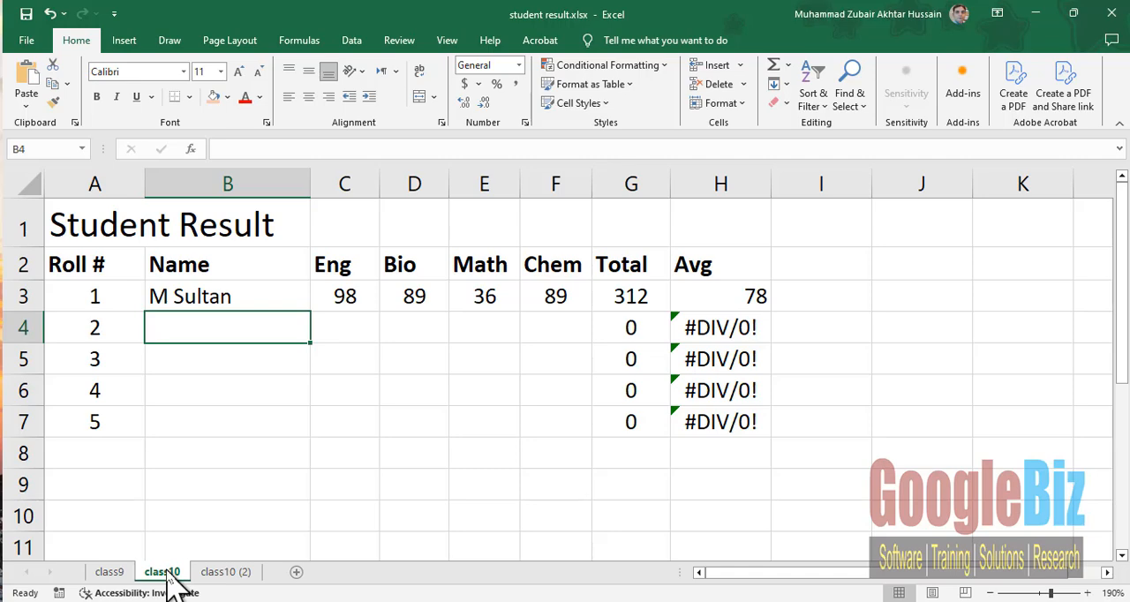
right_click(164, 573)
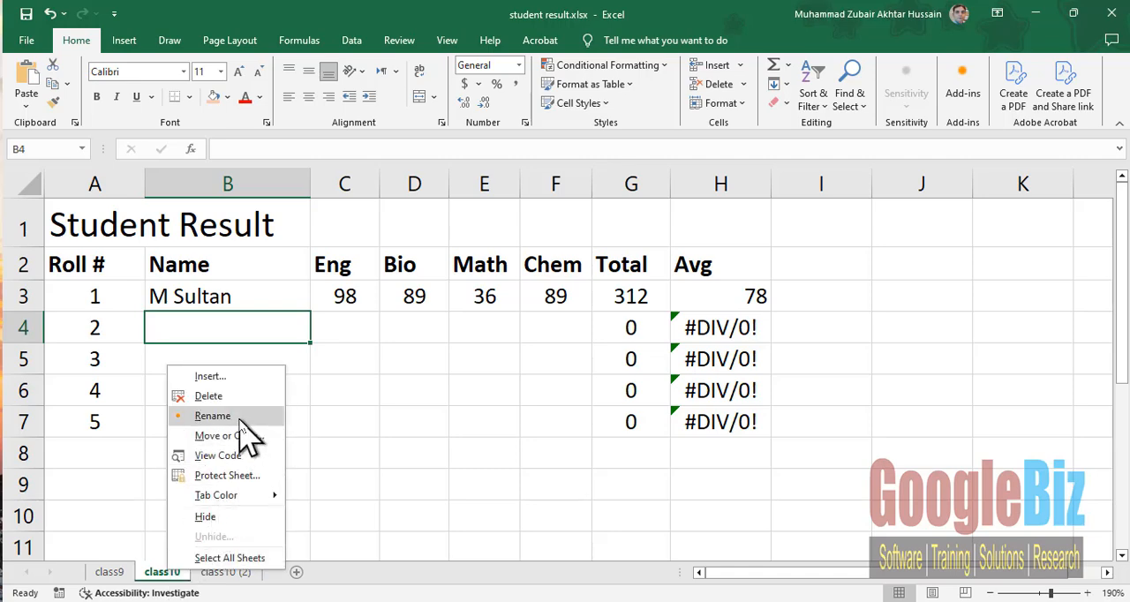
click(133, 454)
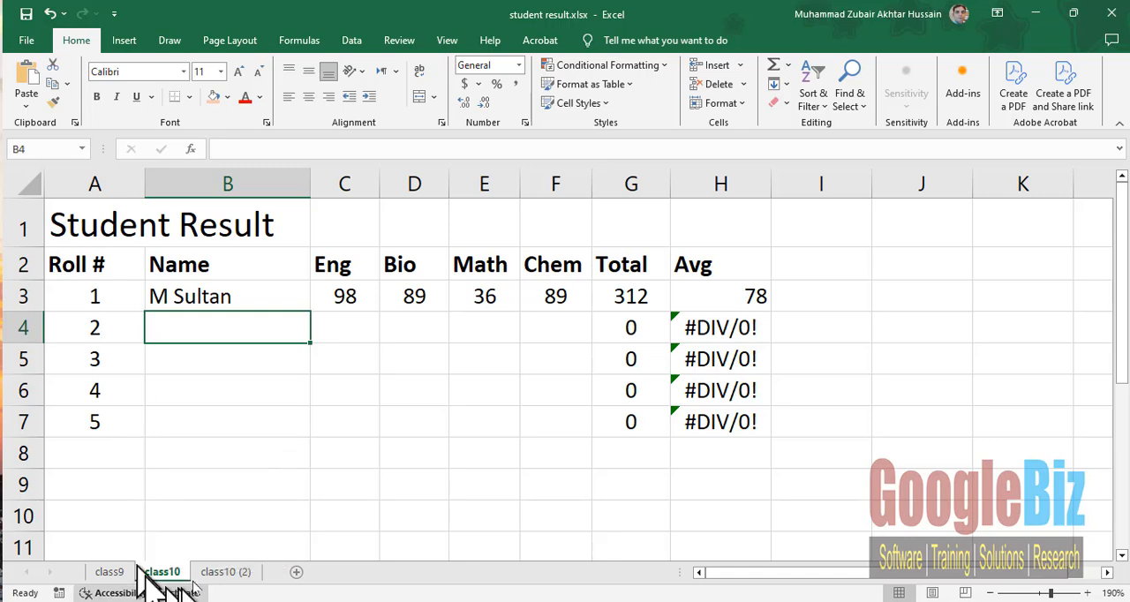
drag(212, 297, 558, 295)
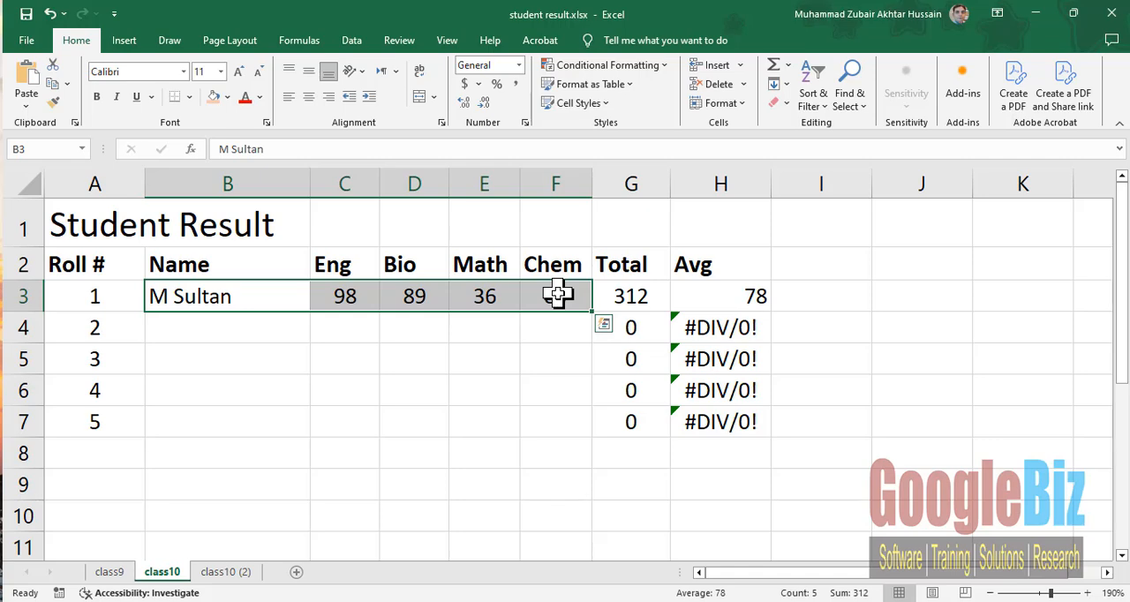
drag(632, 295, 740, 297)
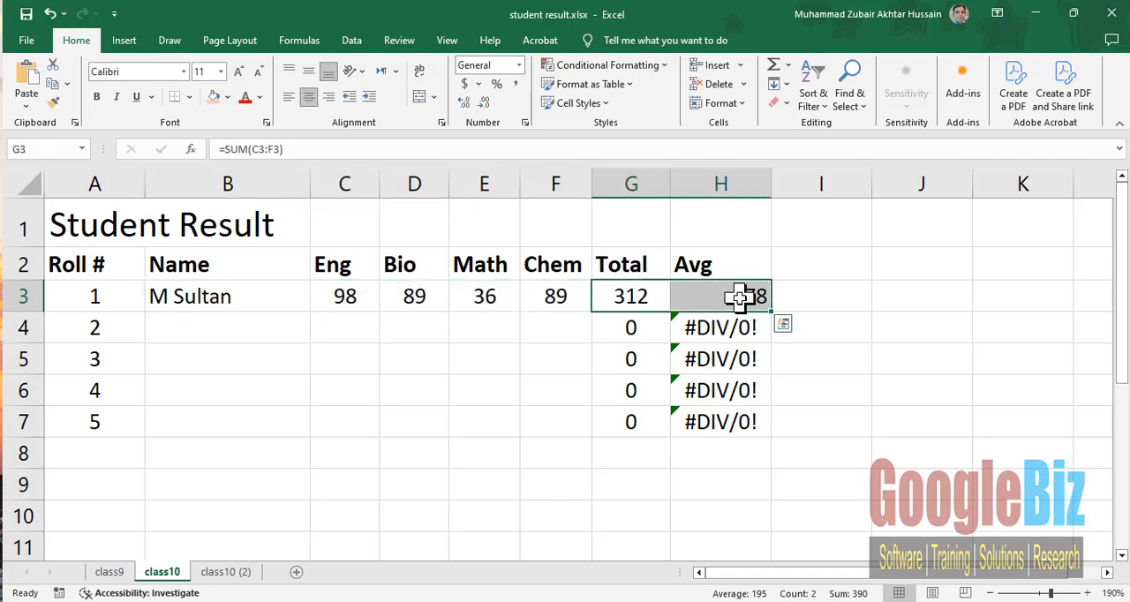
click(252, 426)
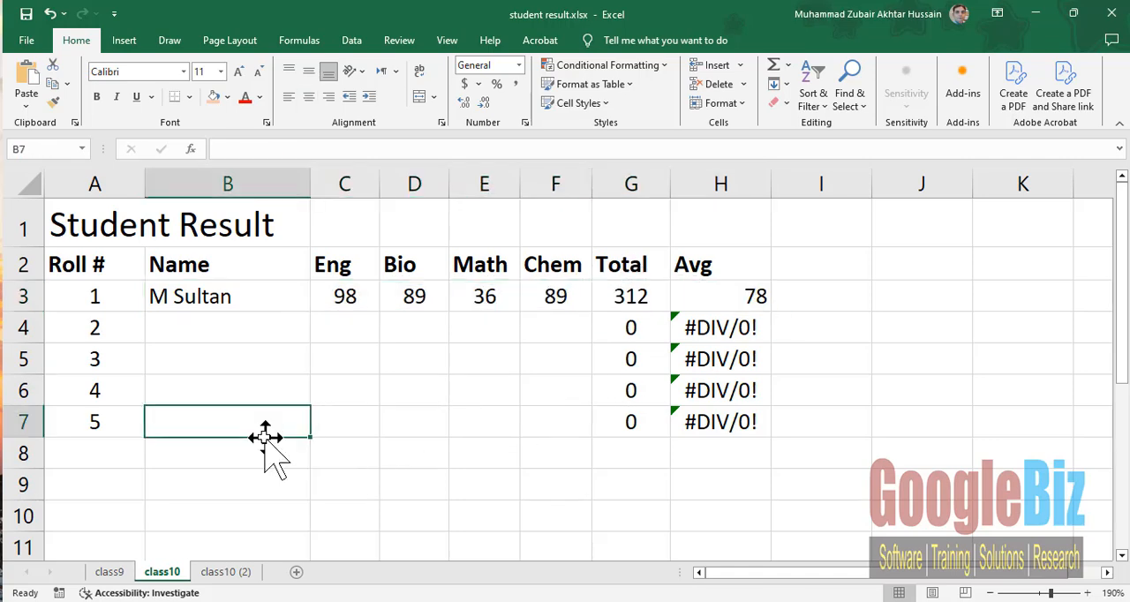